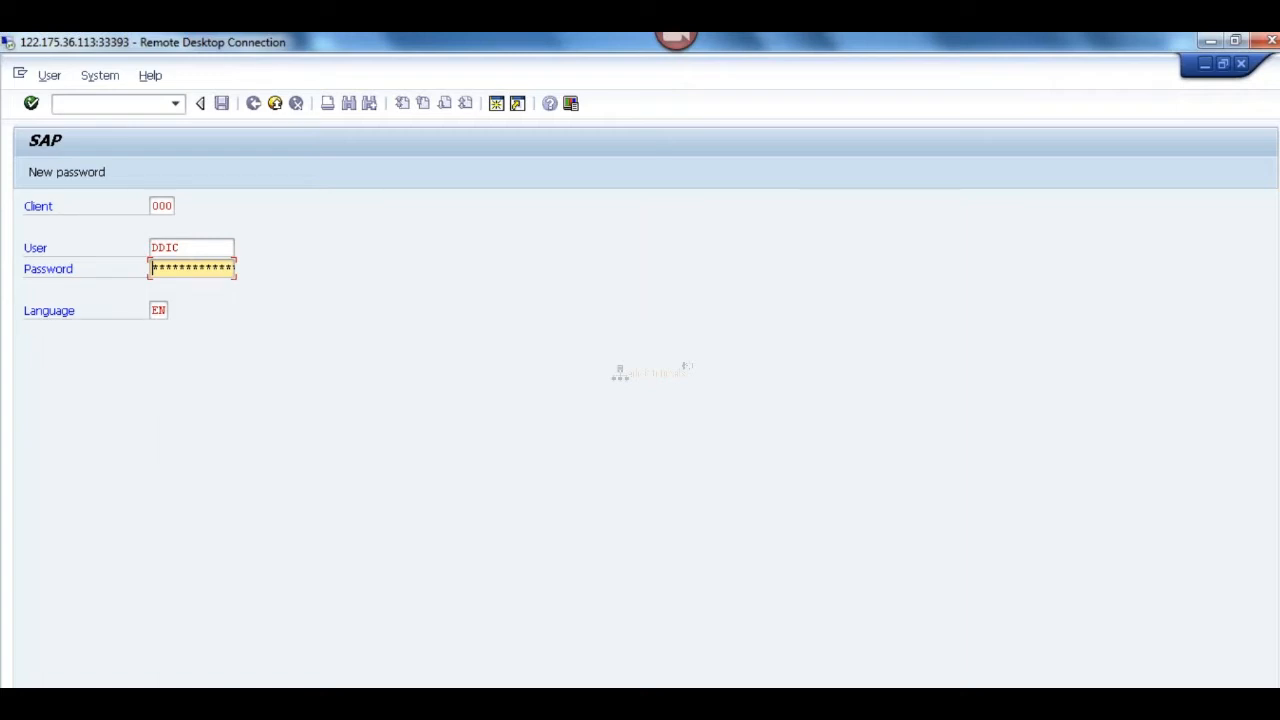
scroll(640, 370, down, 2)
scroll(429, 291, up, 2)
click(194, 247)
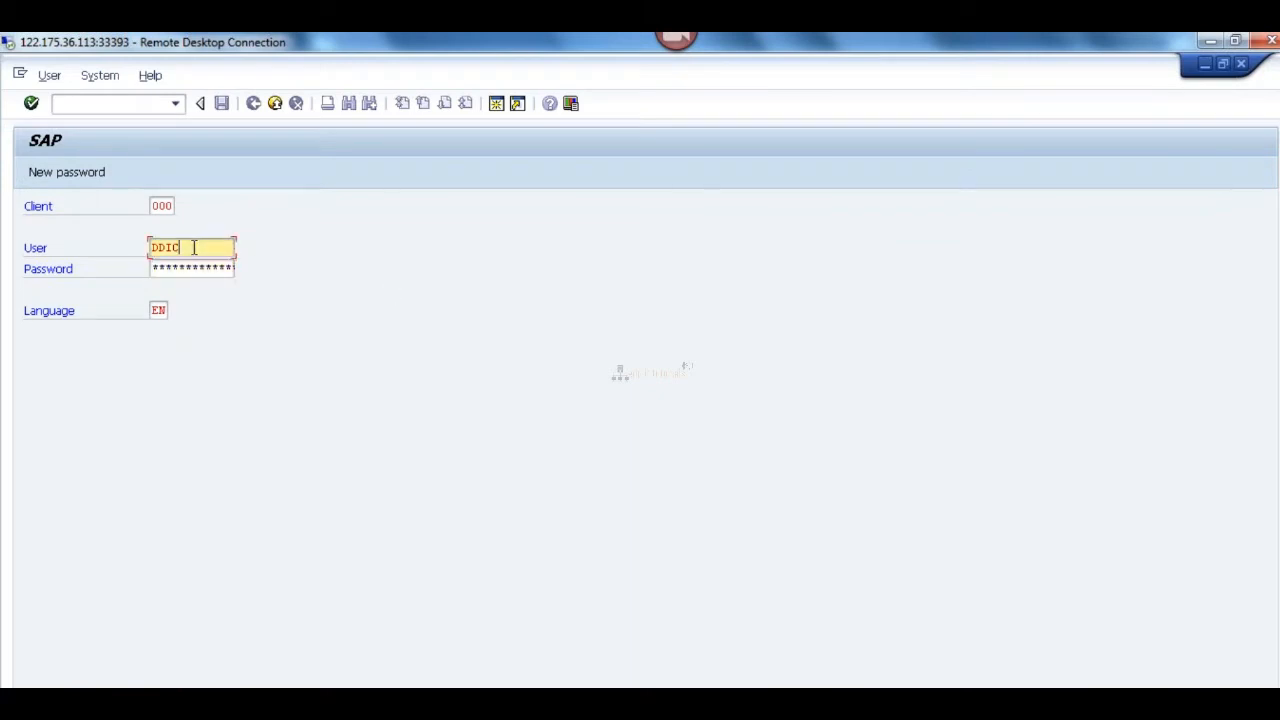
key(Tab)
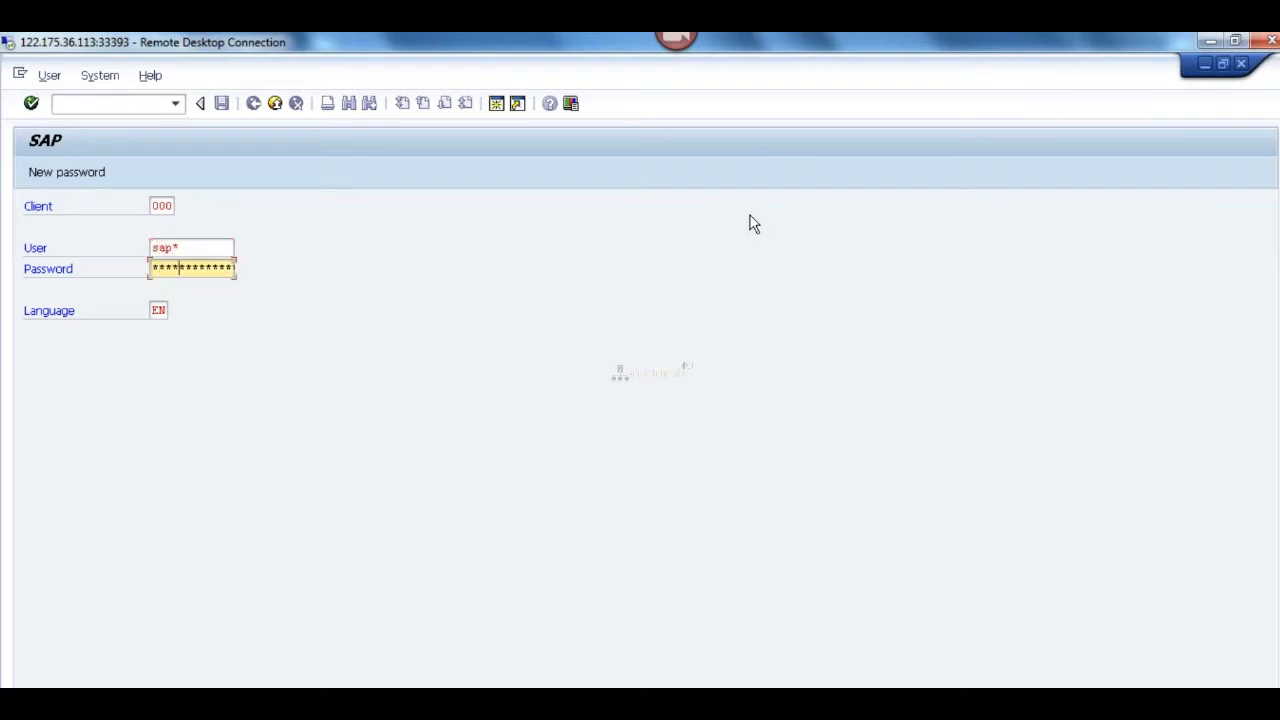
Step: Try to log on to client 000 as user SAP* with the password already filled in
key(Return)
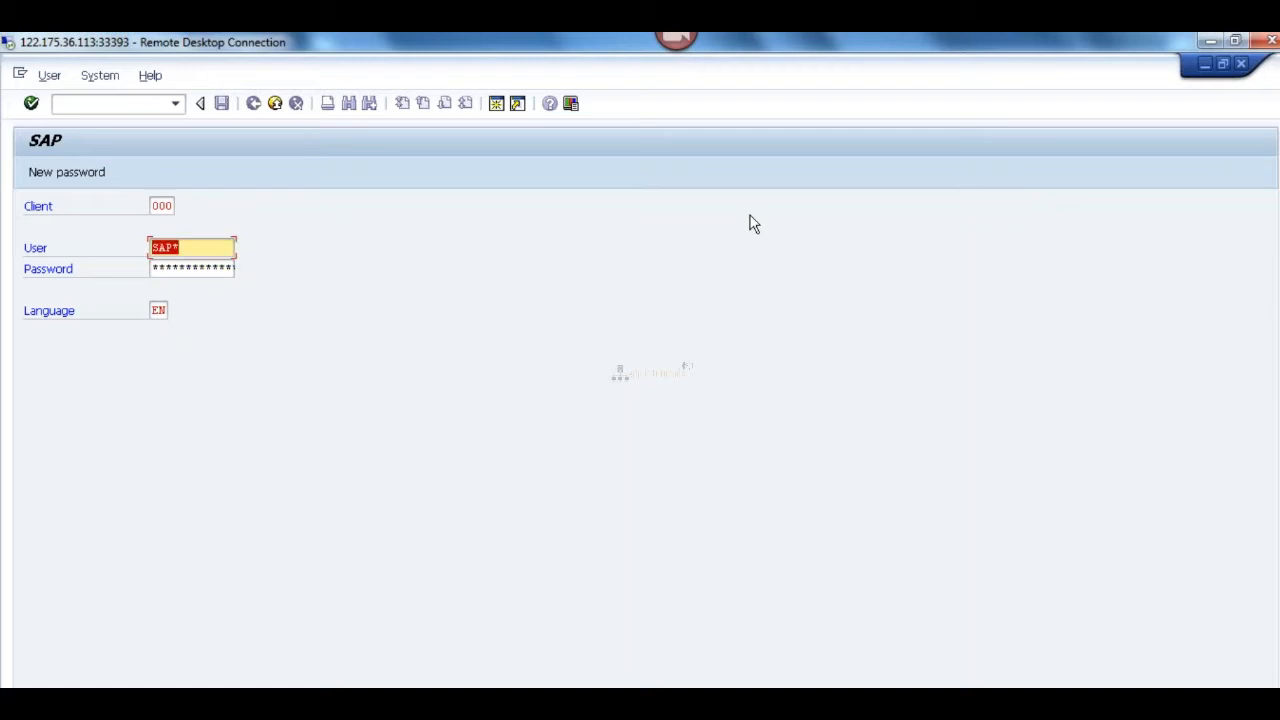
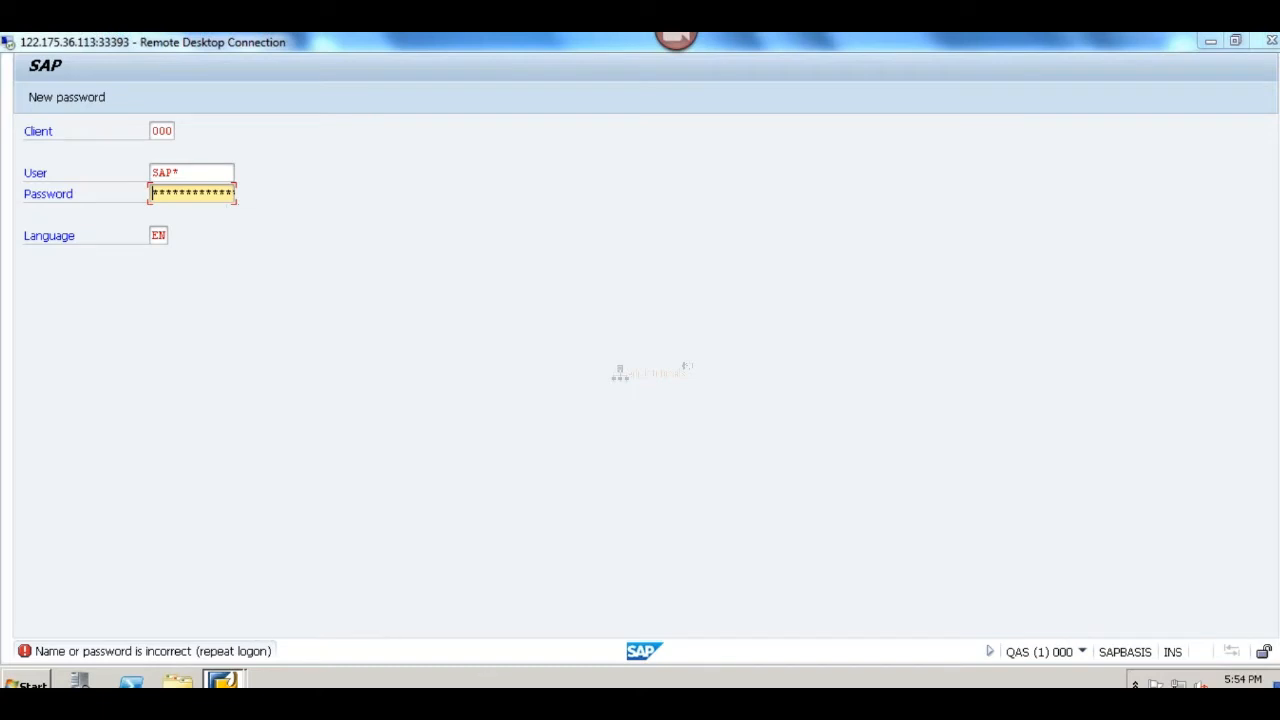
Step: Switch to the remote desktop session on port 33392 and exit the DEV system with the transaction code /nex
mouse_move(222, 682)
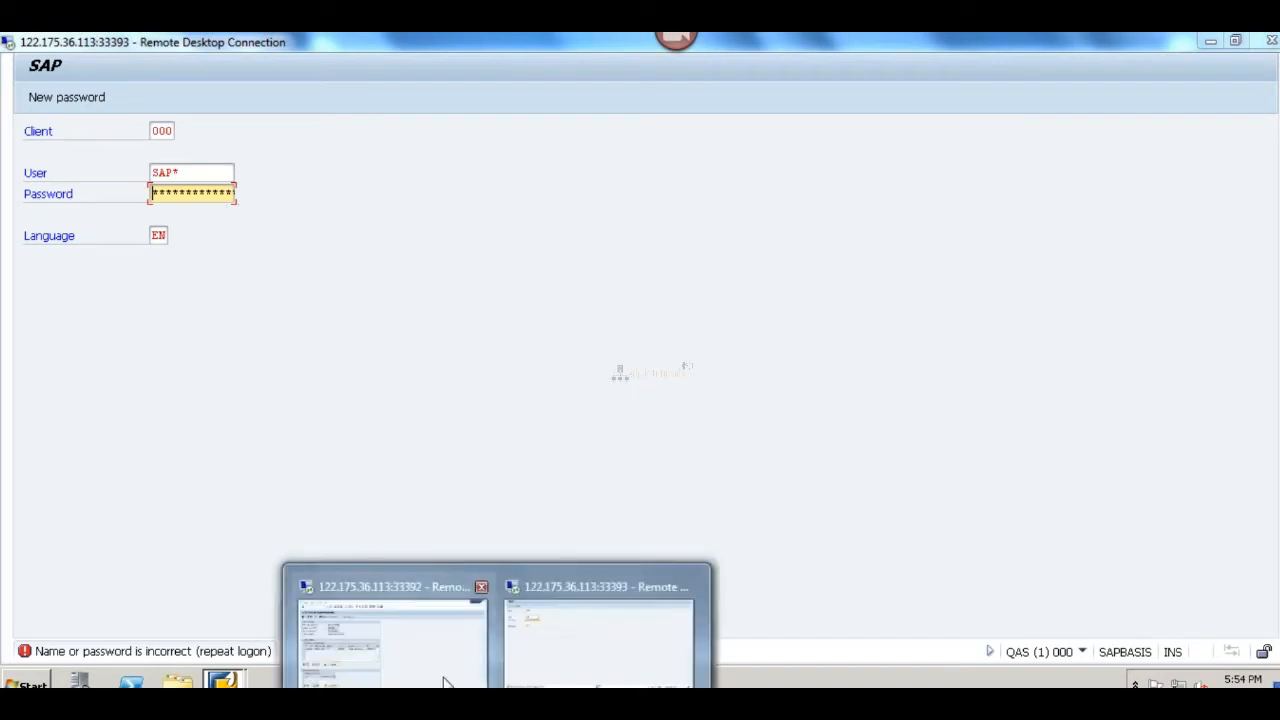
click(446, 672)
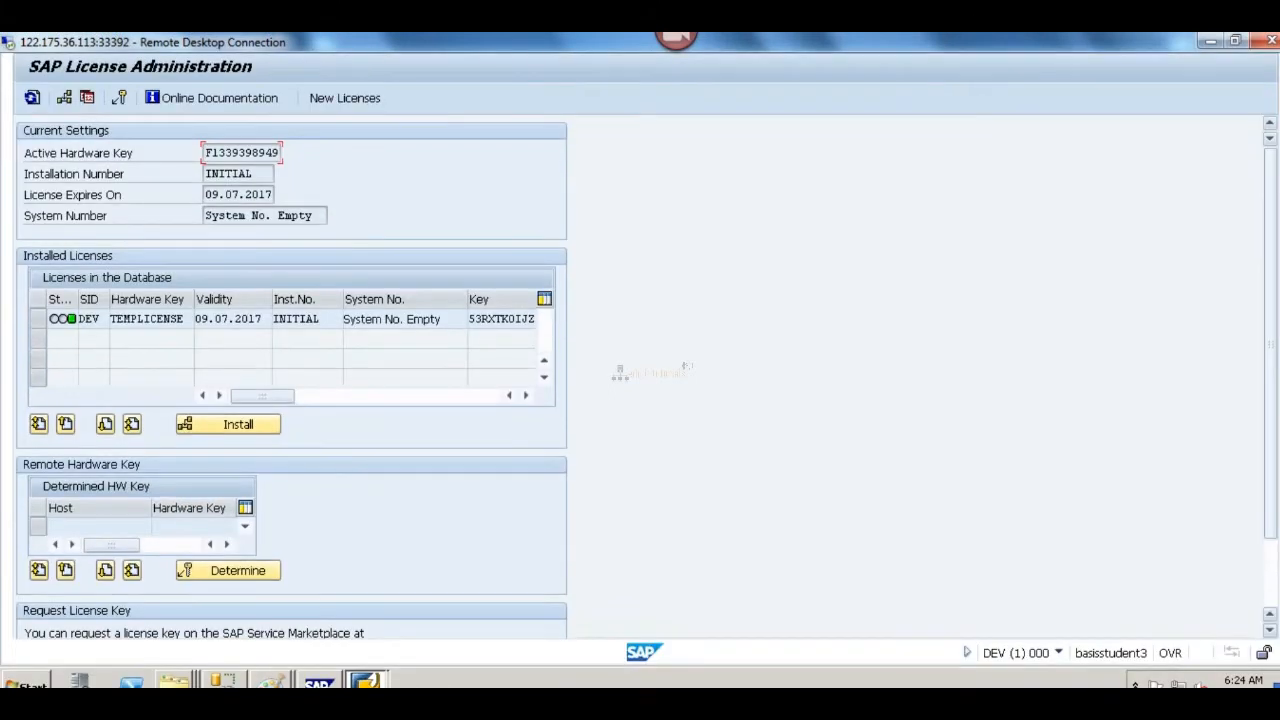
text(/nex)
key(Return)
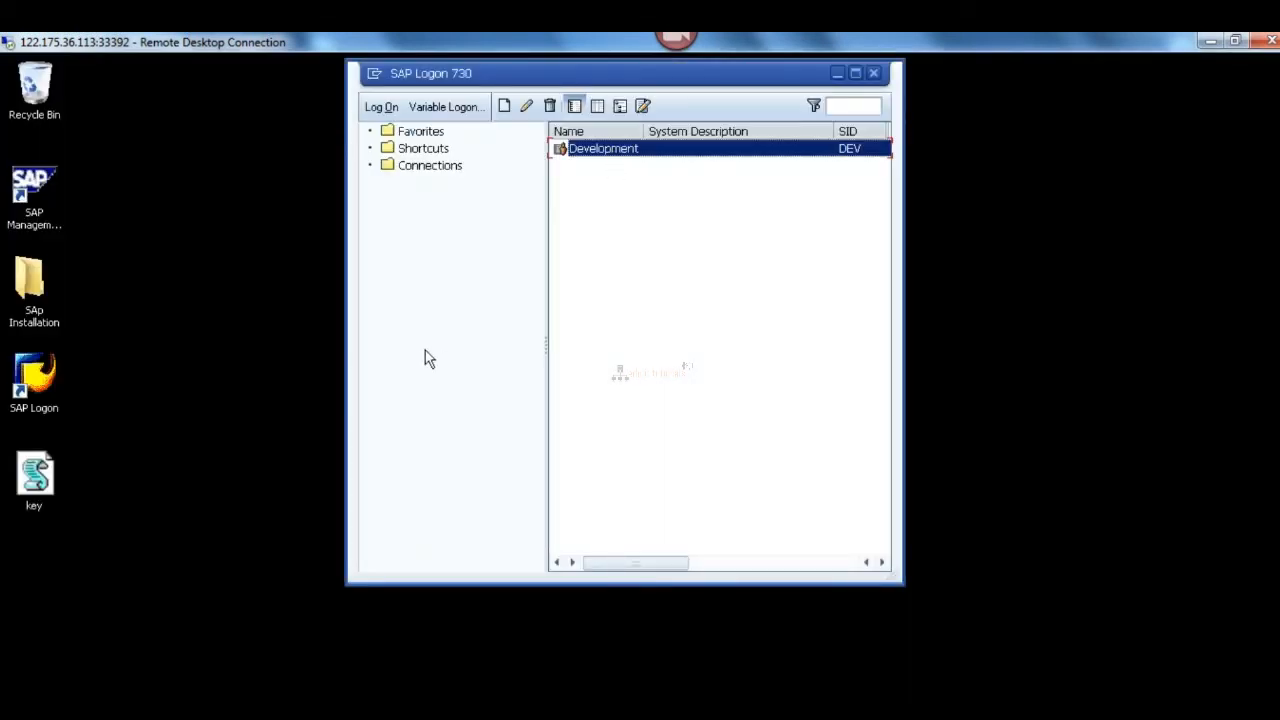
Step: Open the Development system and log on to client 000 as user ddic, entering the account password and language en
key(Return)
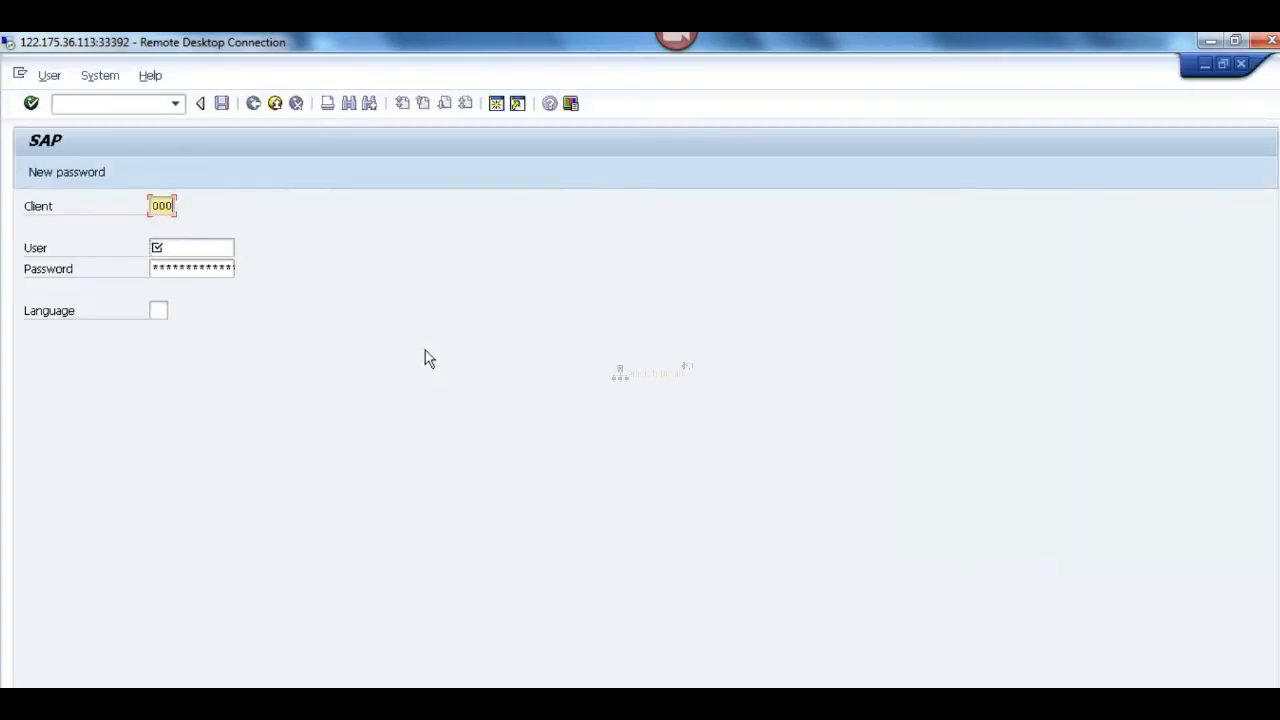
key(Tab)
text(ddic)
key(Tab)
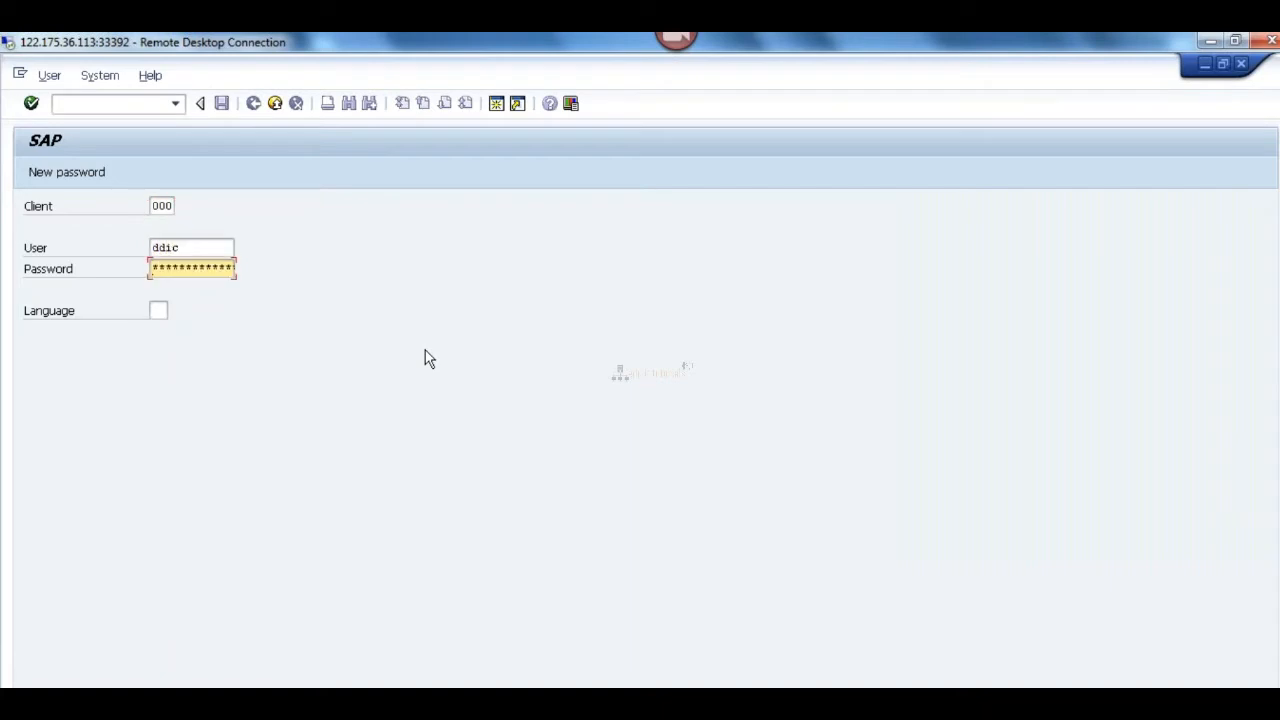
text(******)
key(Tab)
text(en)
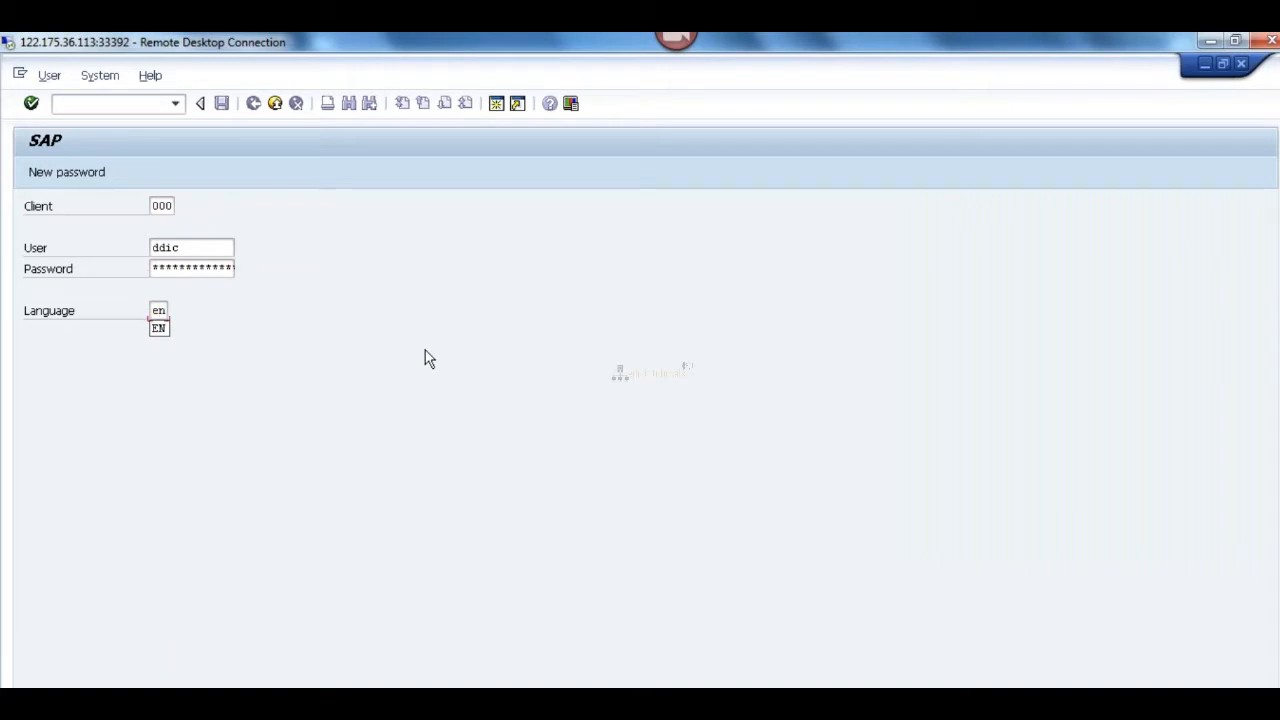
key(Return)
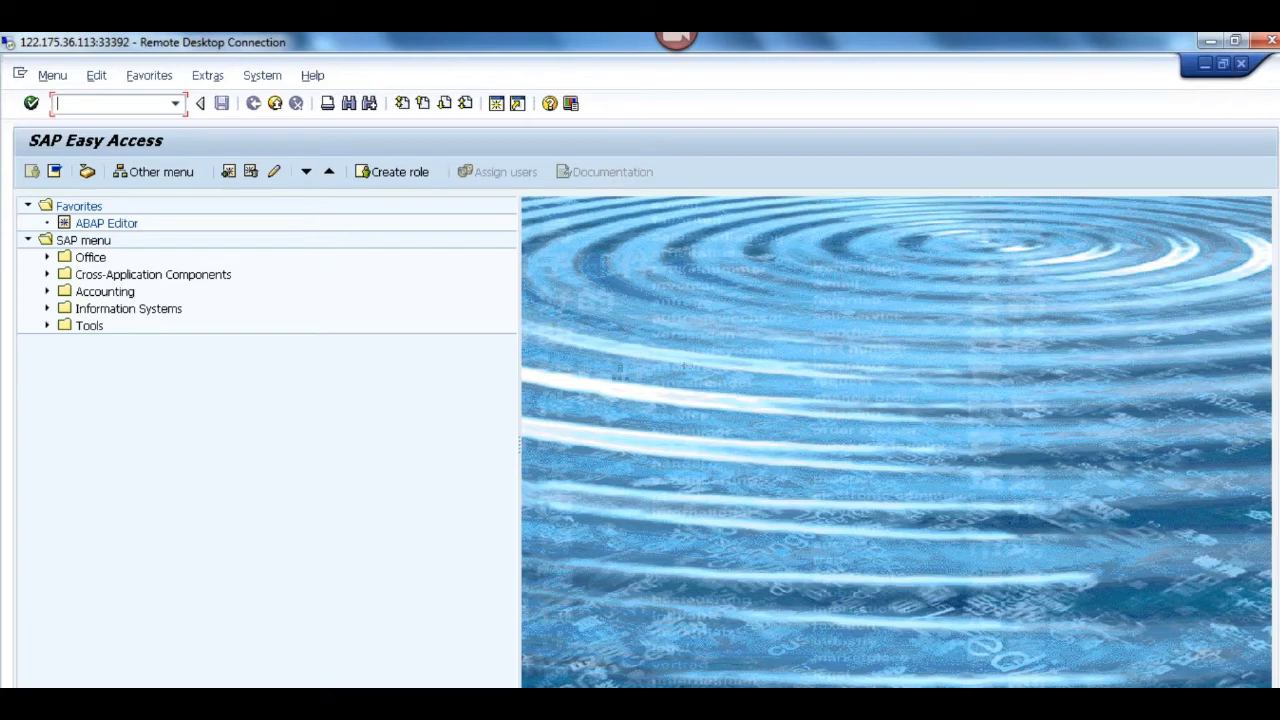
click(600, 663)
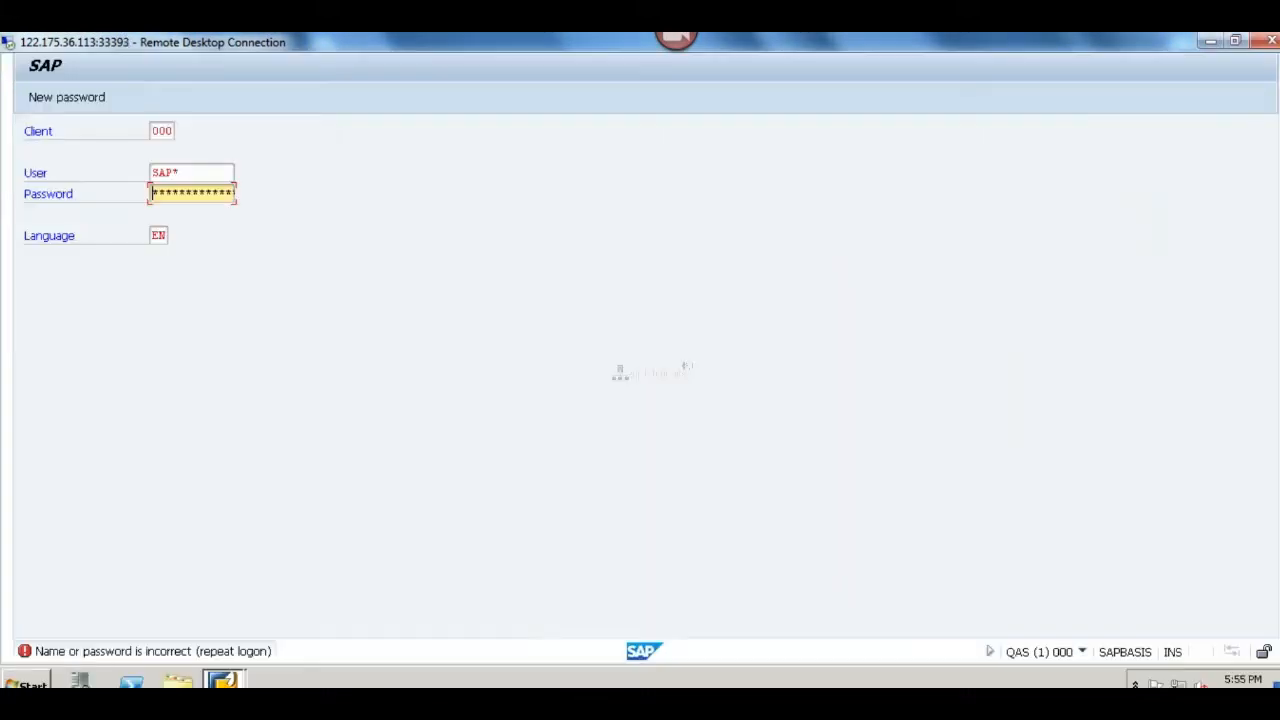
mouse_move(222, 680)
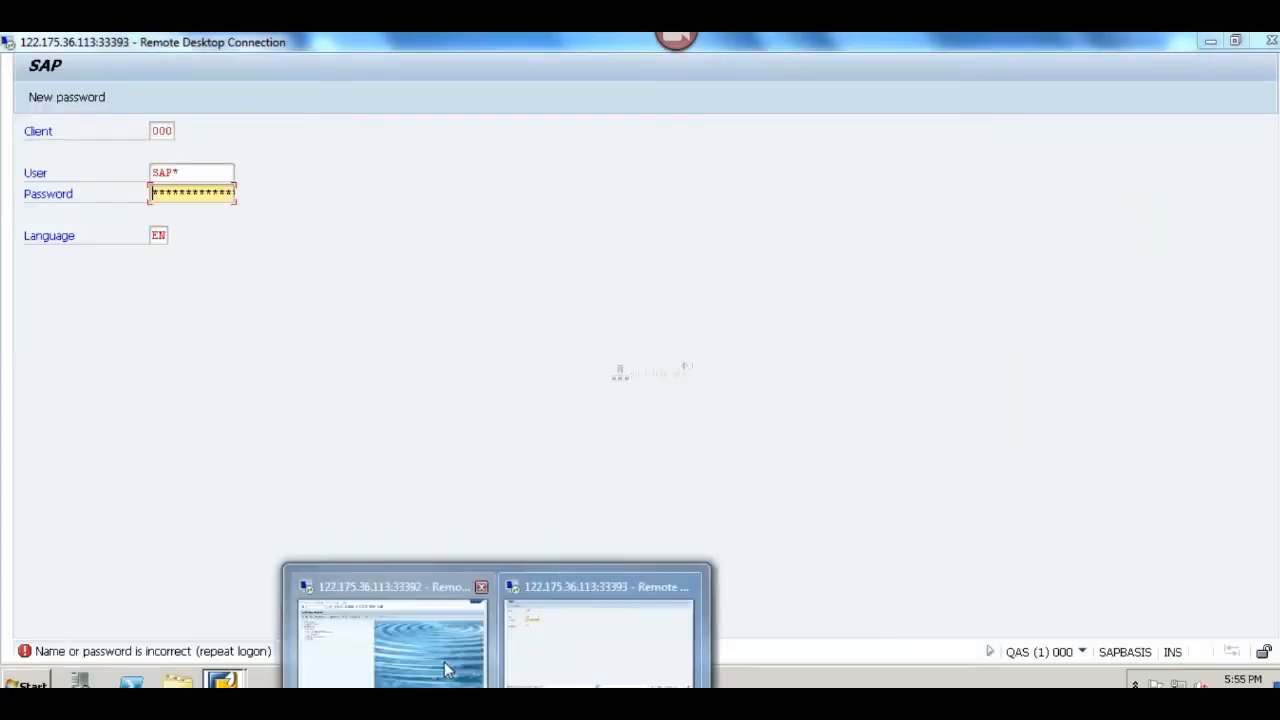
click(444, 661)
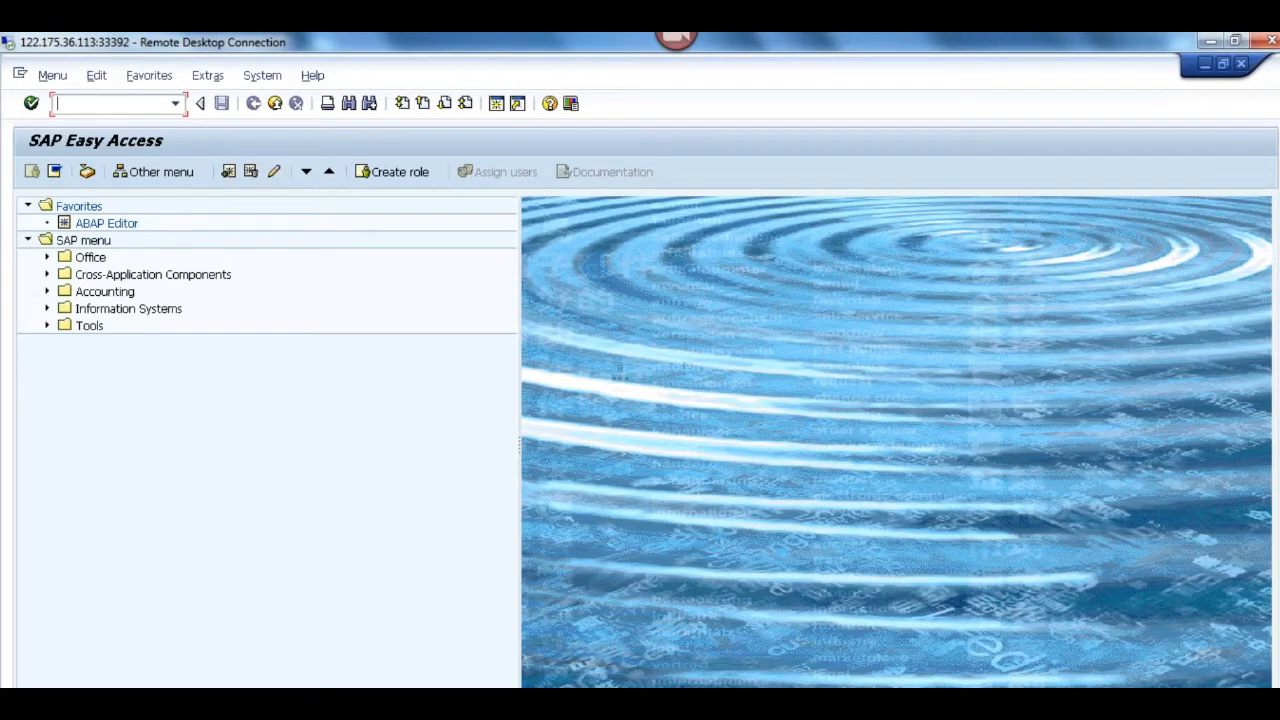
Step: Switch to the remote desktop session on port 33393 and replace the user on the QAS logon screen with ddic
click(497, 700)
click(598, 640)
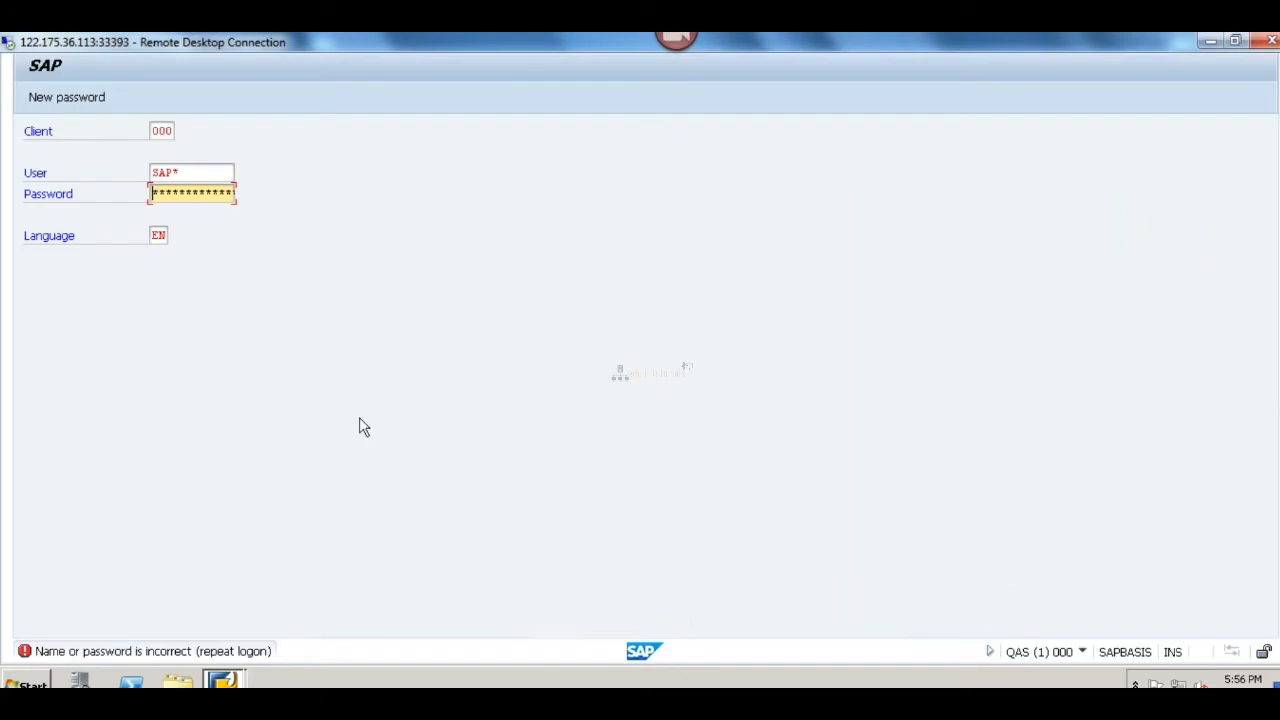
click(204, 173)
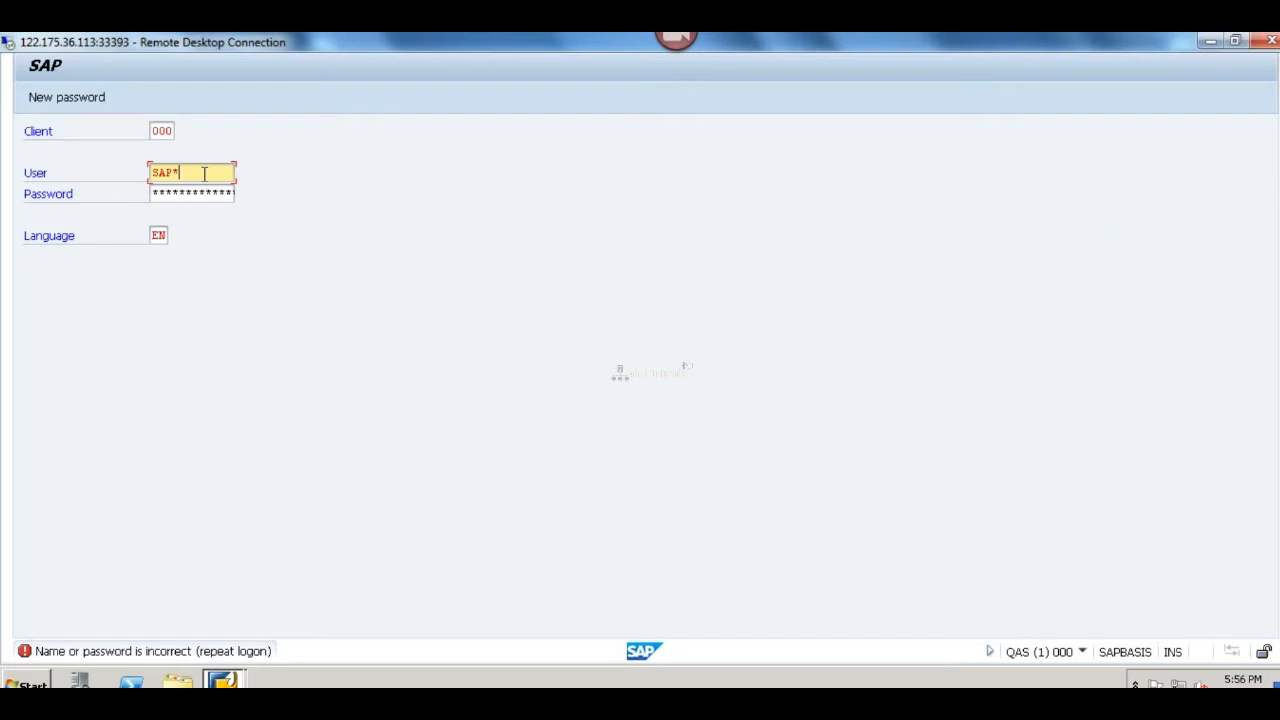
key(Tab)
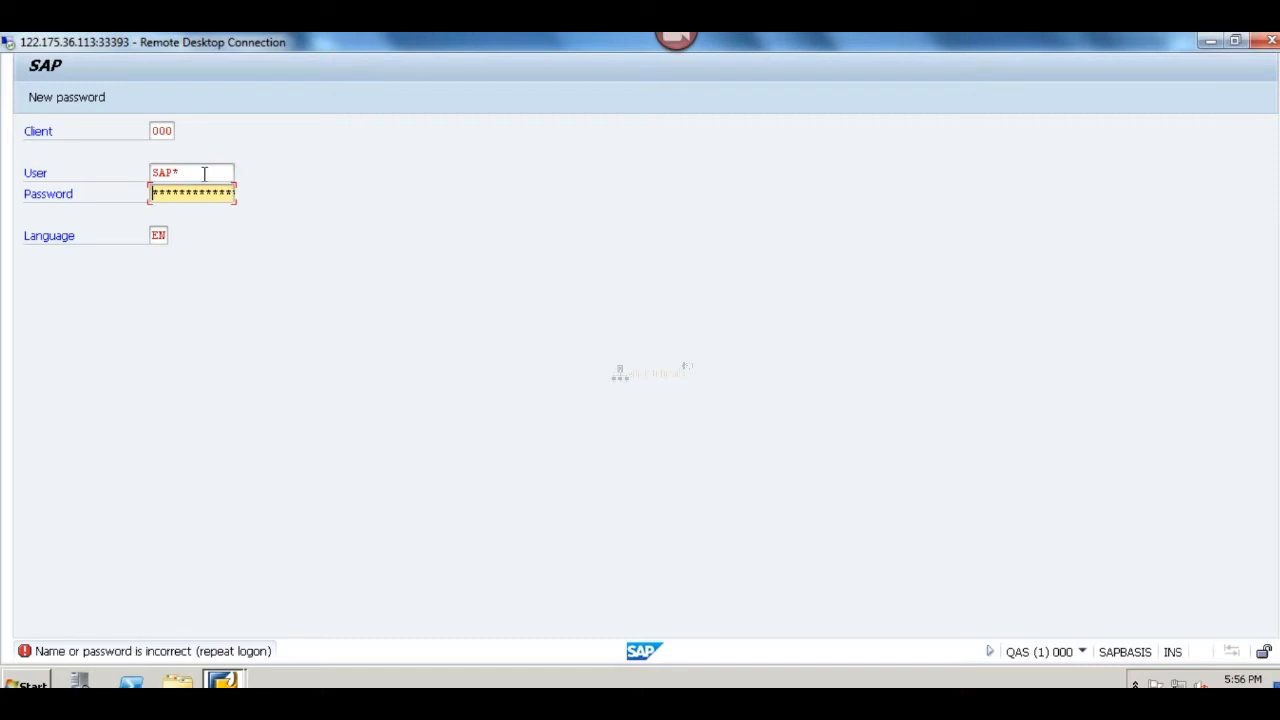
double_click(204, 173)
text(ddic)
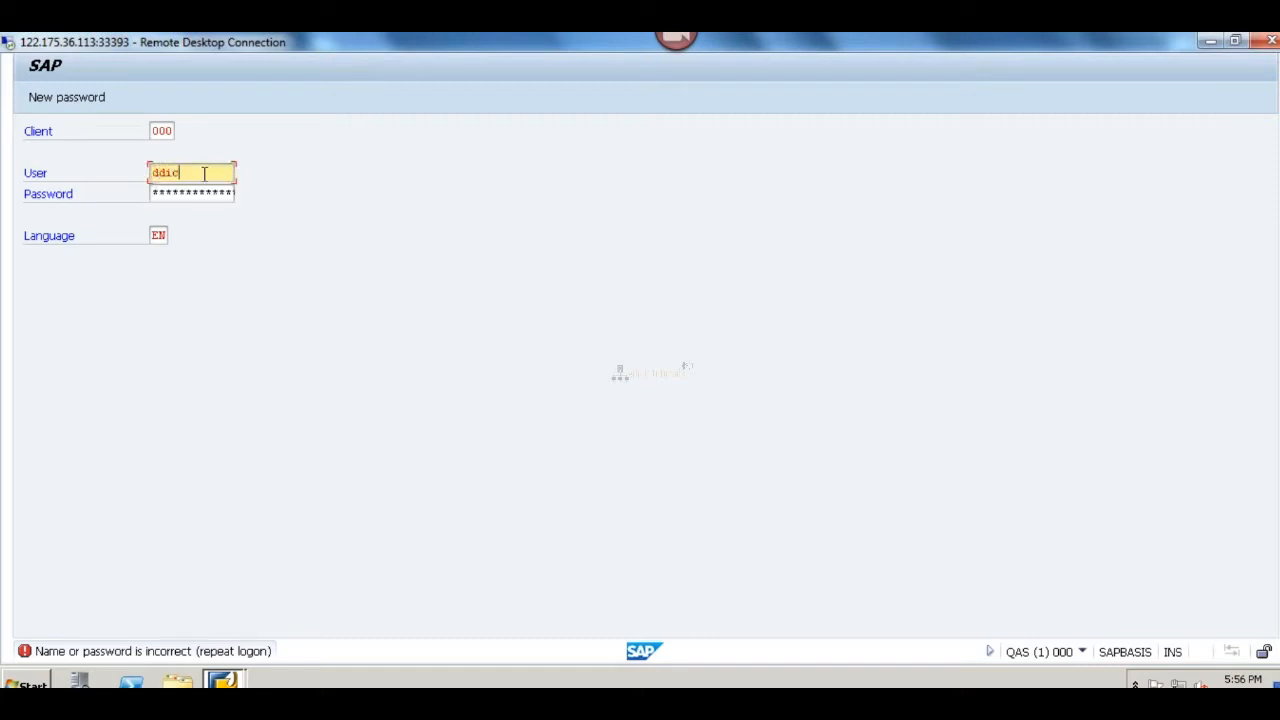
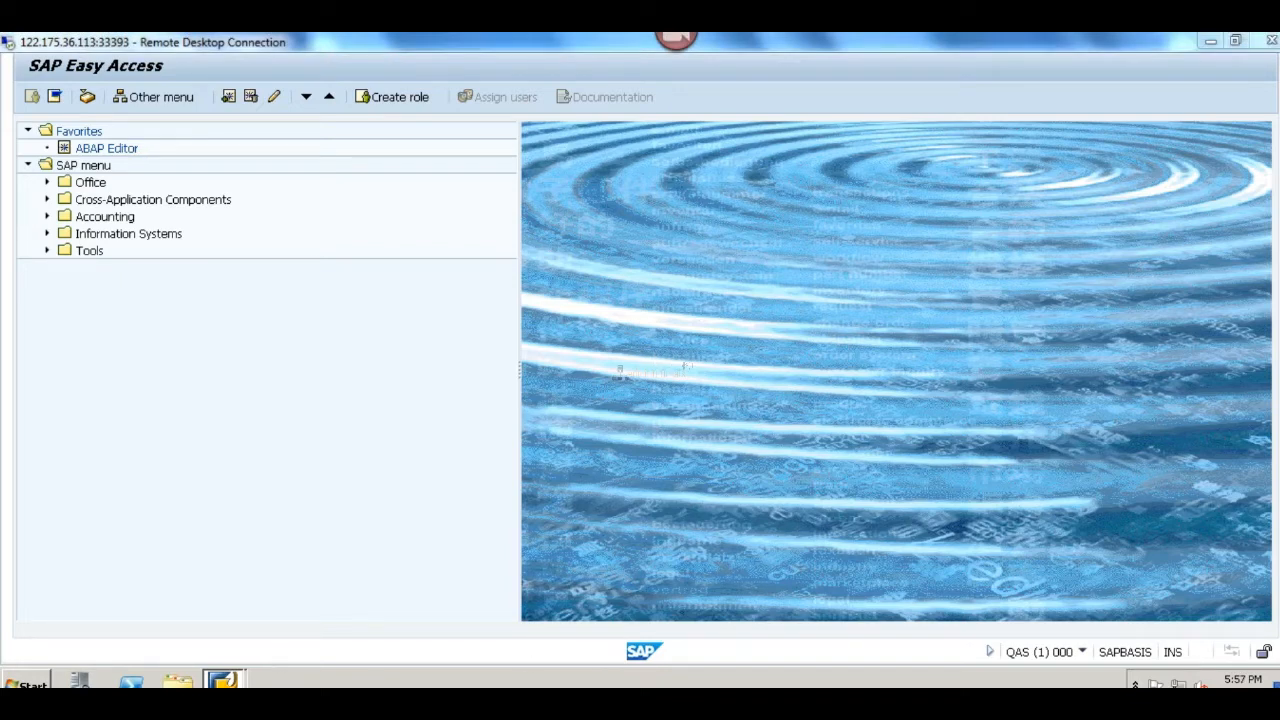
Step: Switch to the remote desktop session on port 33392 and open the Transport Management System with transaction code /nstms
click(385, 630)
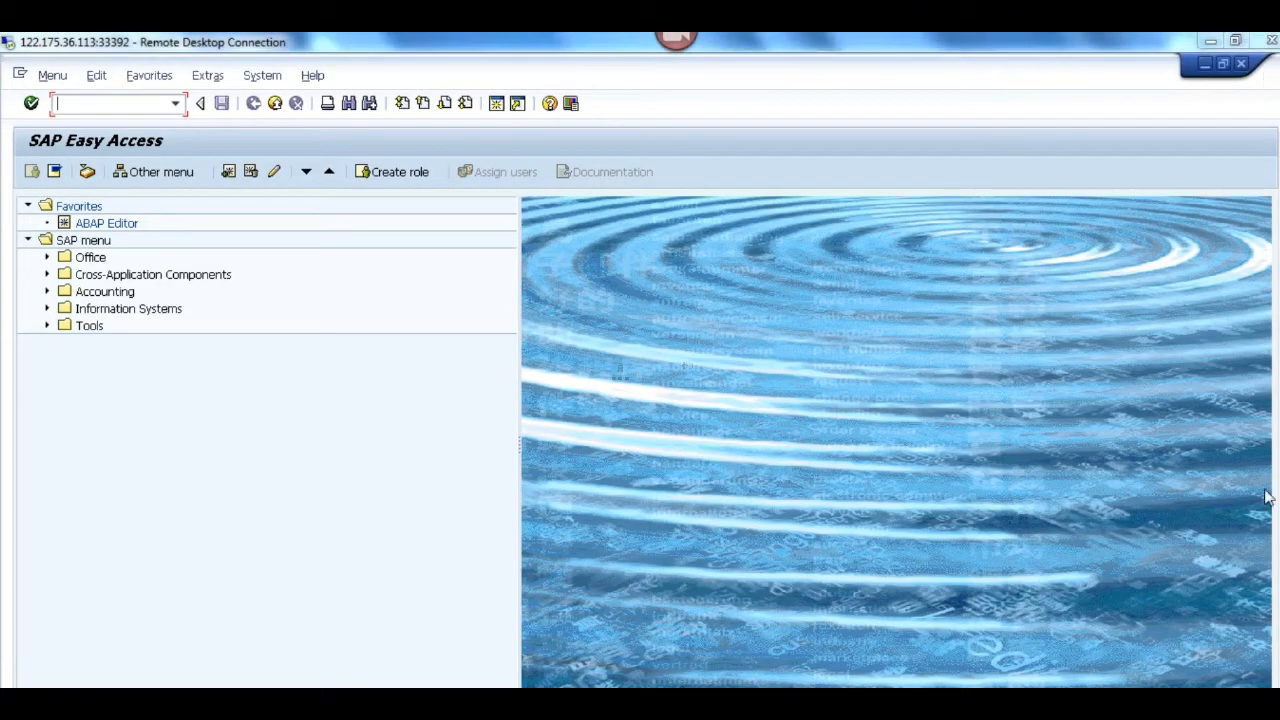
scroll(640, 370, down, 1)
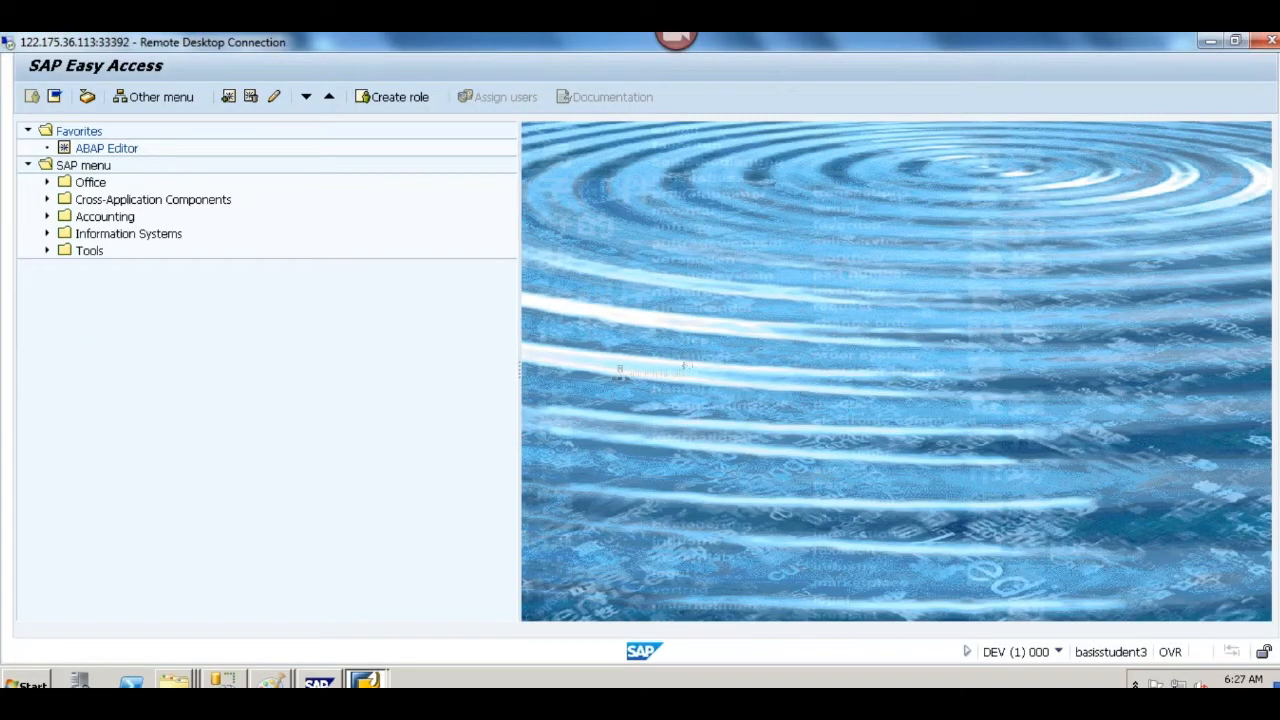
scroll(607, 622, up, 1)
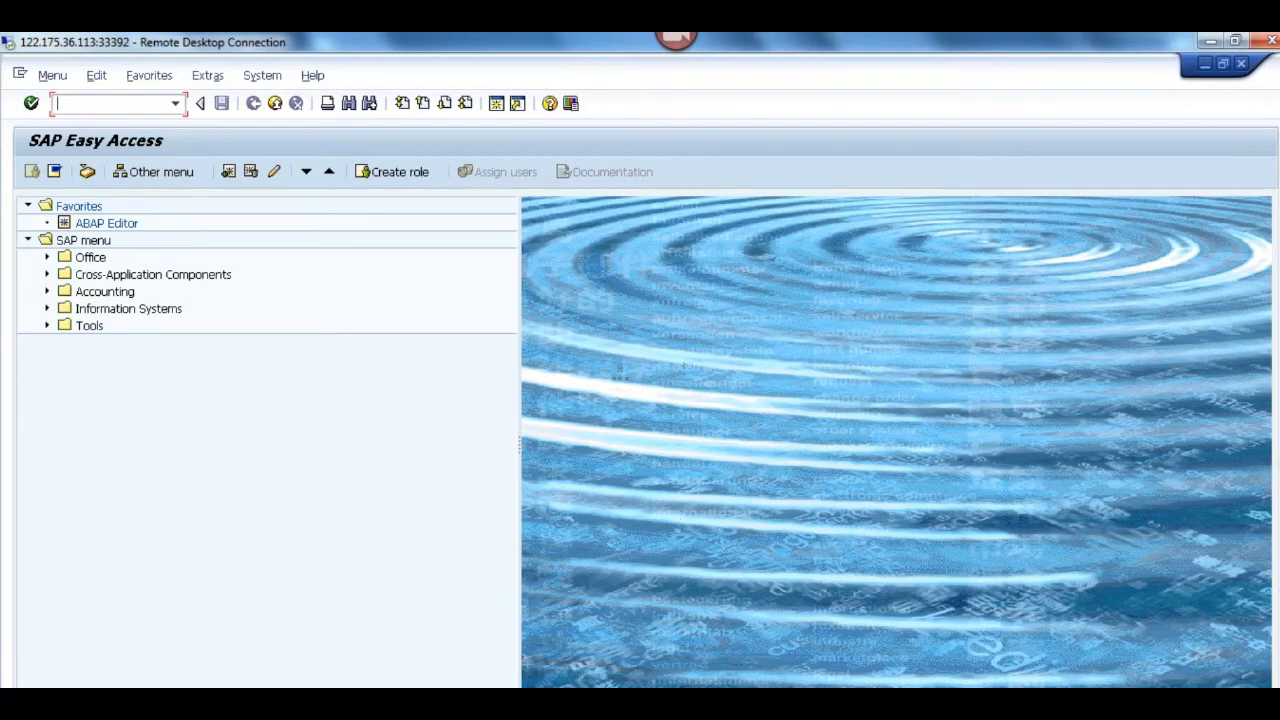
scroll(640, 370, down, 1)
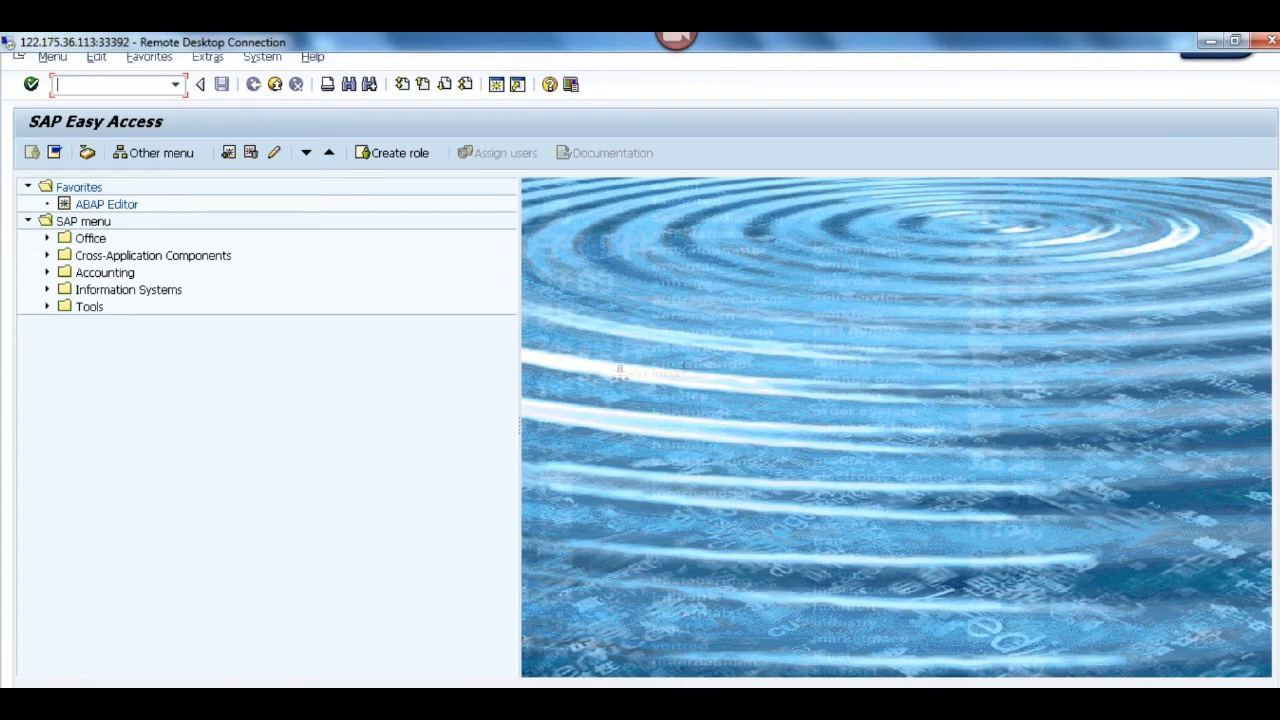
scroll(1276, 415, down, 2)
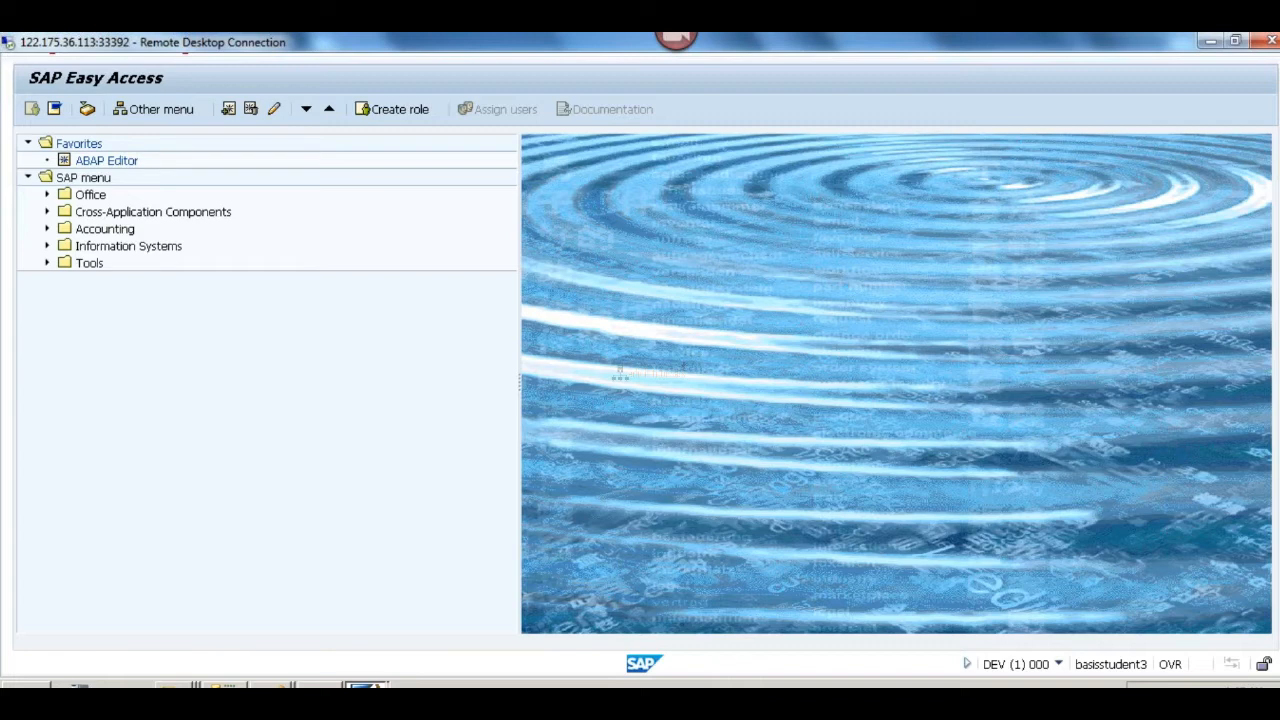
scroll(620, 374, up, 3)
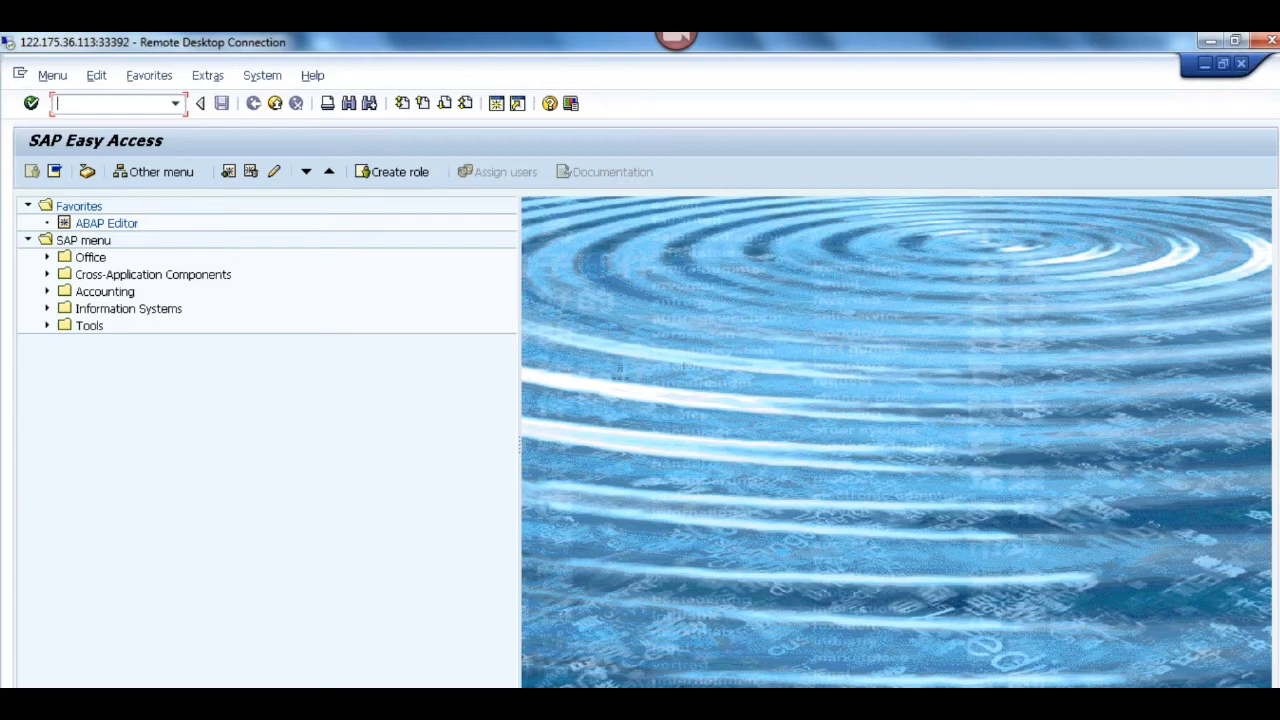
text(/nstms)
key(Return)
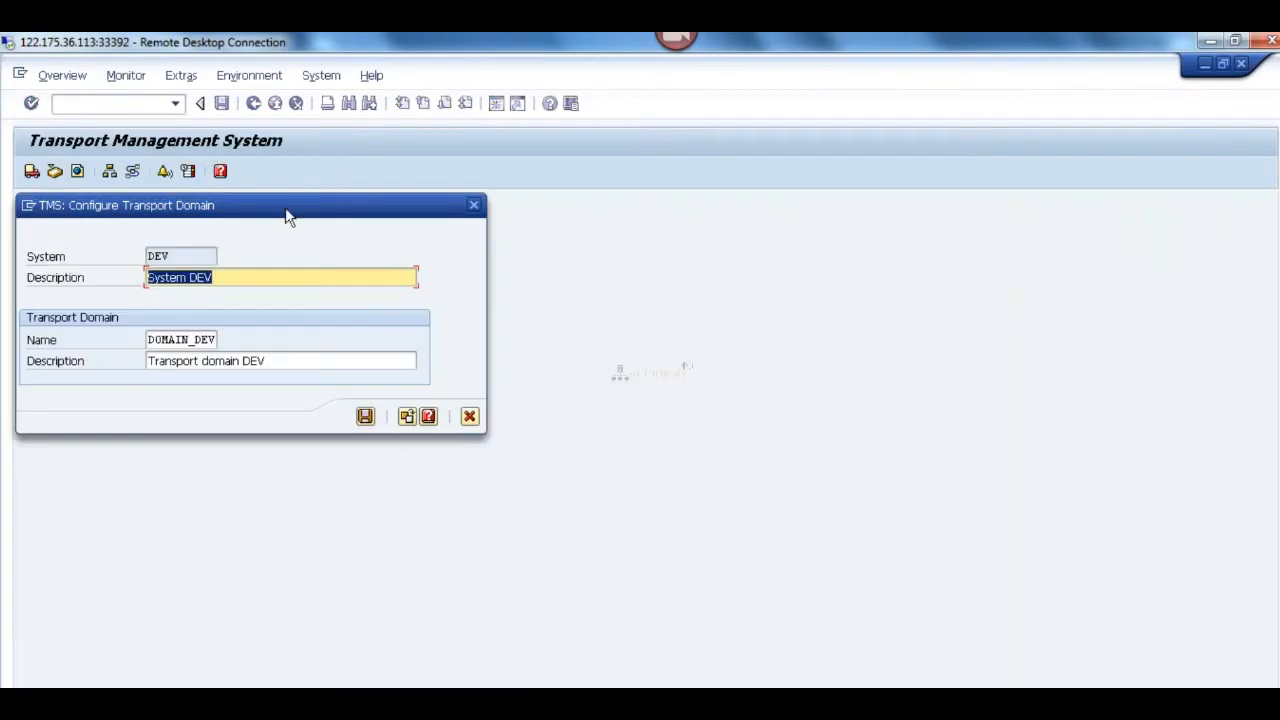
Step: Review the proposed transport domain settings for system DEV and close the Configure Transport Domain dialog without saving
drag(285, 212, 771, 226)
scroll(640, 370, down, 2)
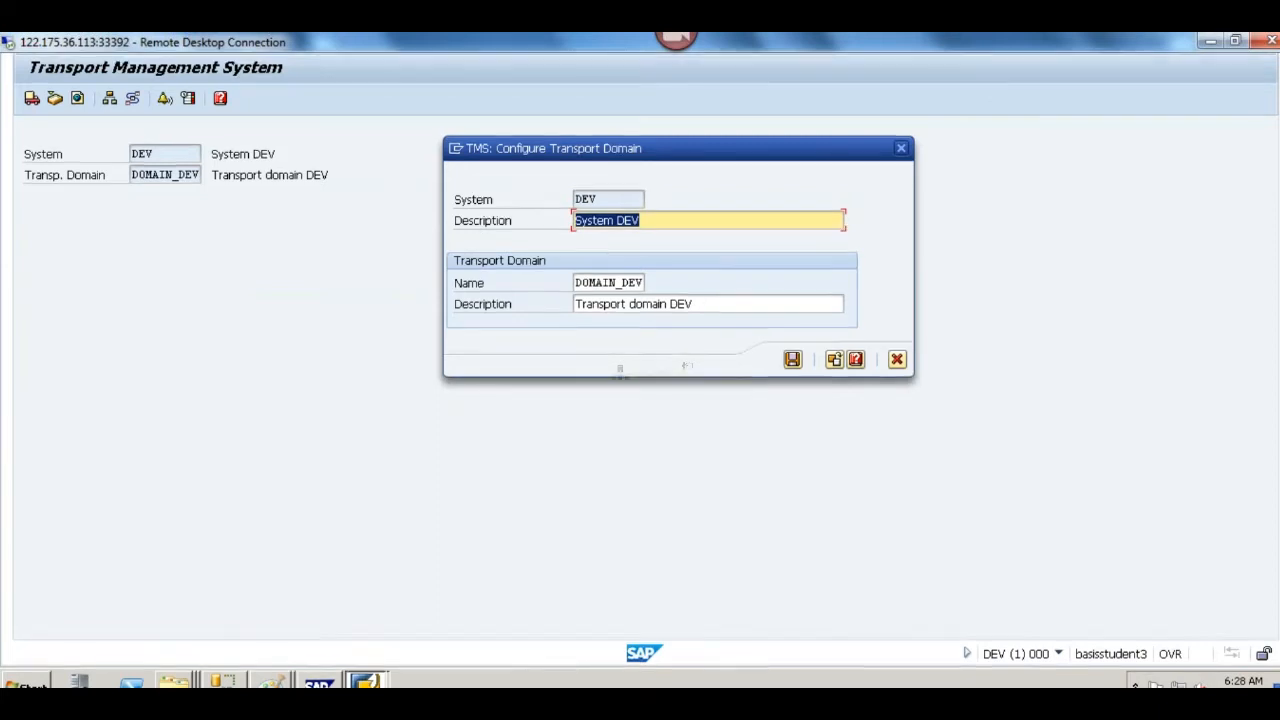
scroll(640, 370, up, 2)
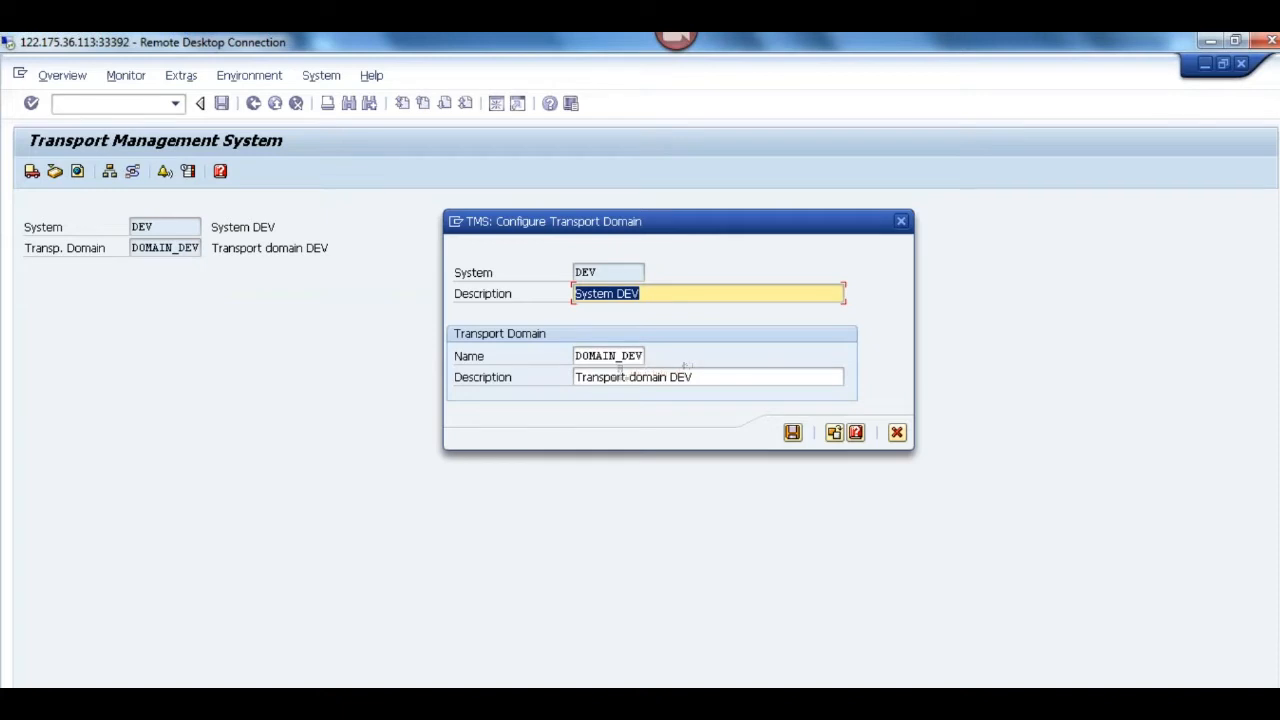
click(902, 221)
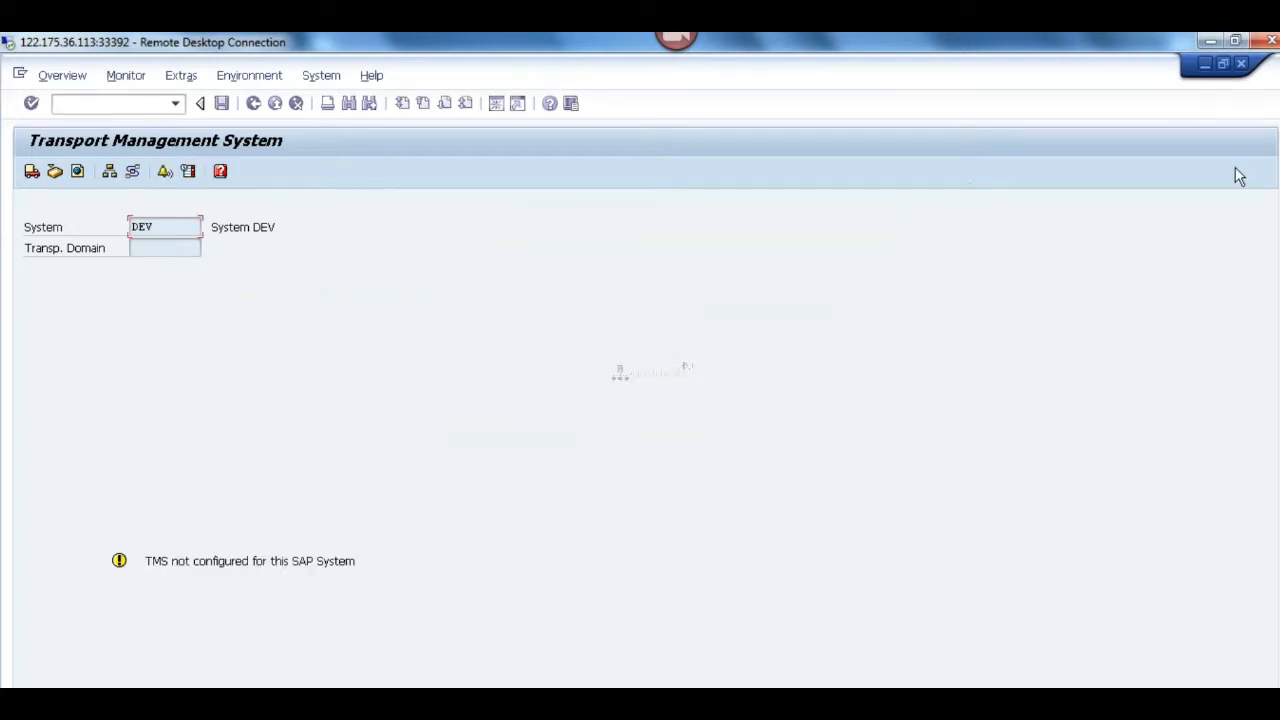
Step: Open the Post-Installation Actions for Transport Organizer with transaction code /nse06
click(105, 107)
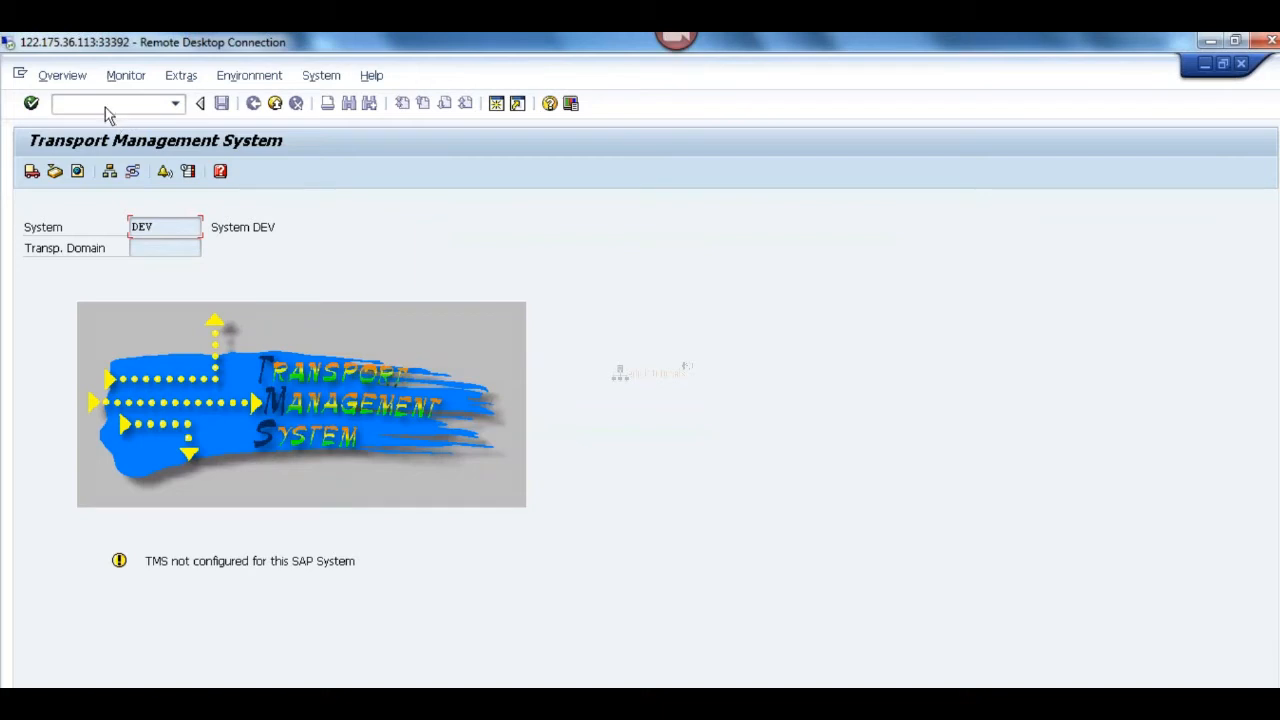
text(/nse06)
key(Return)
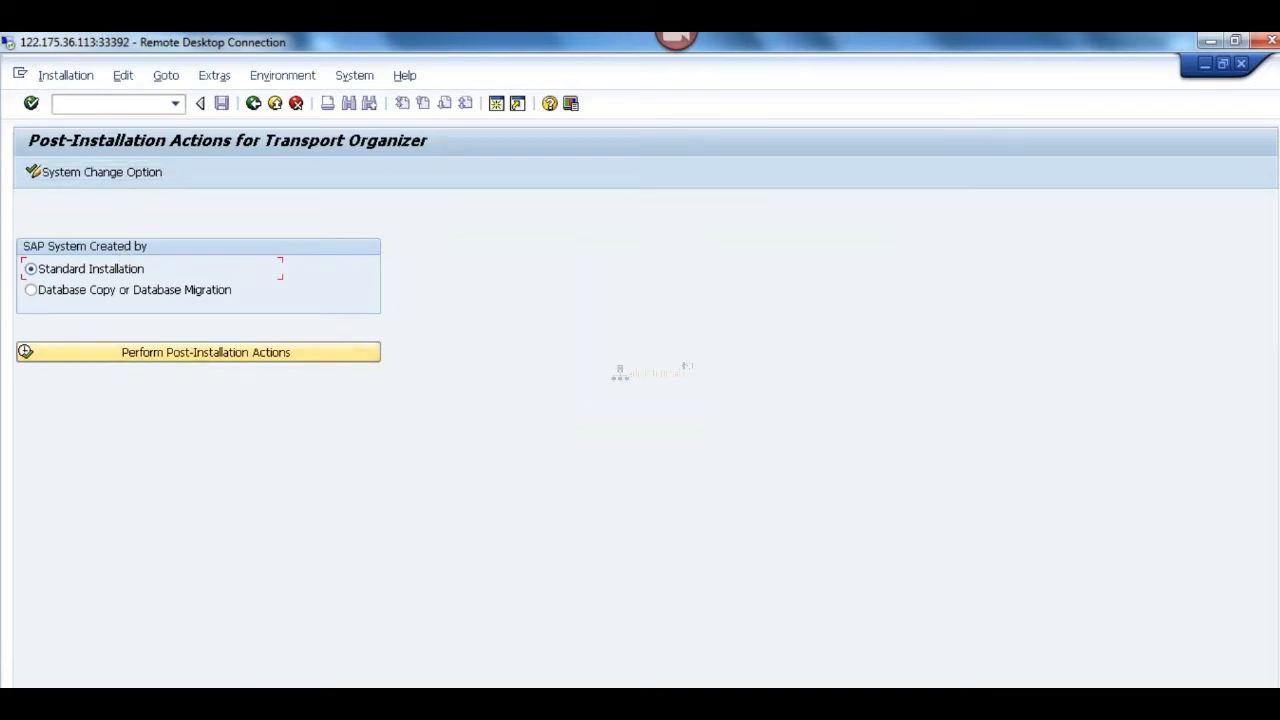
Step: Launch Paint on the local computer and write STMS in a large text box on the blank canvas
key(super)
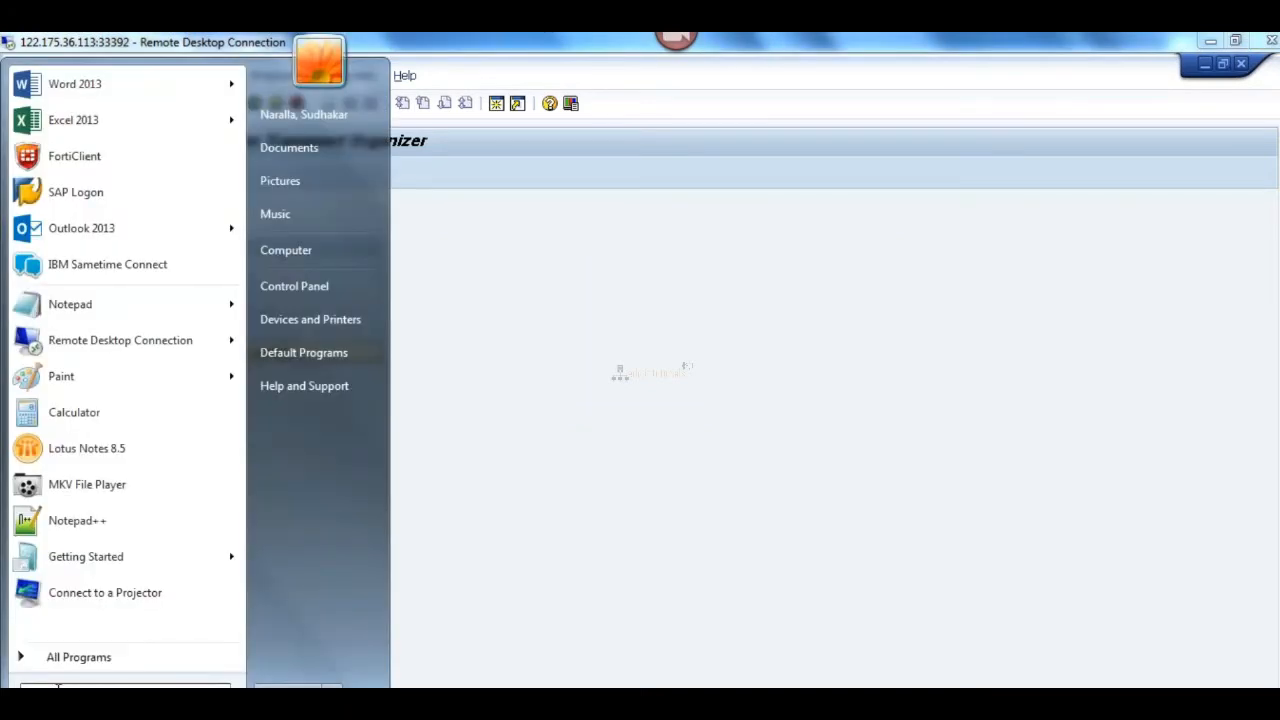
text(paint)
key(Return)
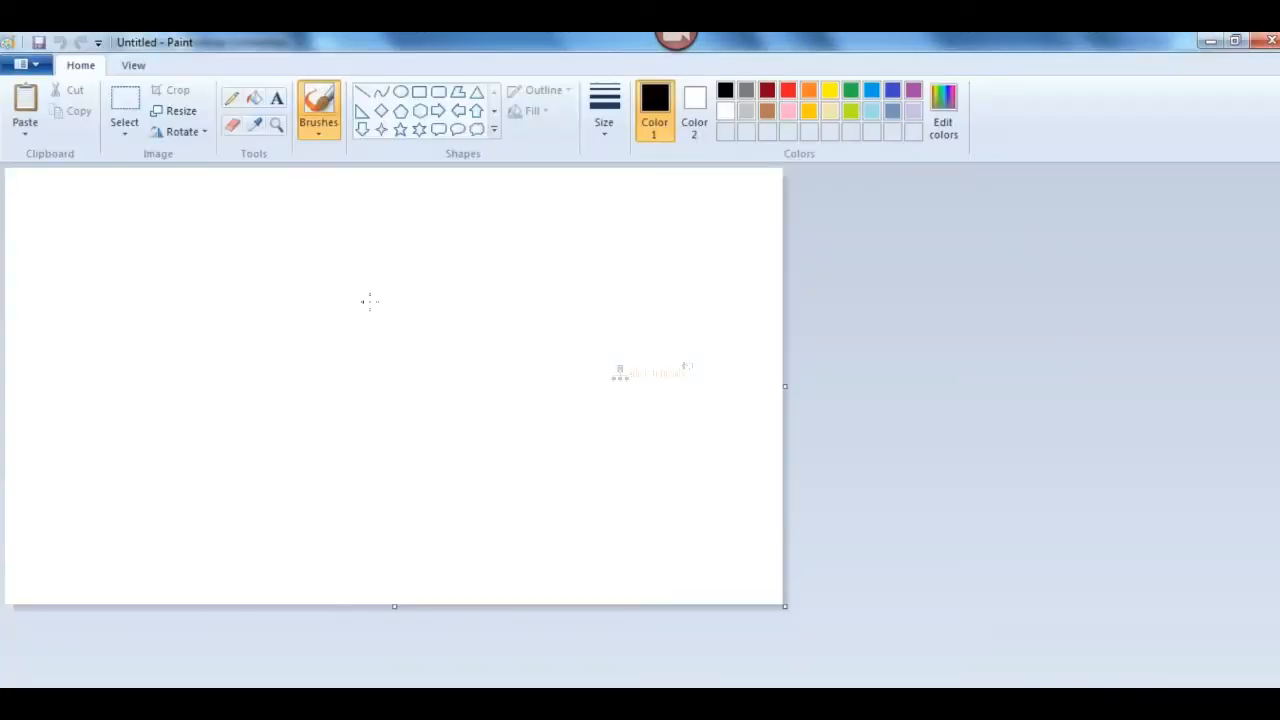
click(275, 98)
drag(83, 211, 660, 486)
text(STMS)
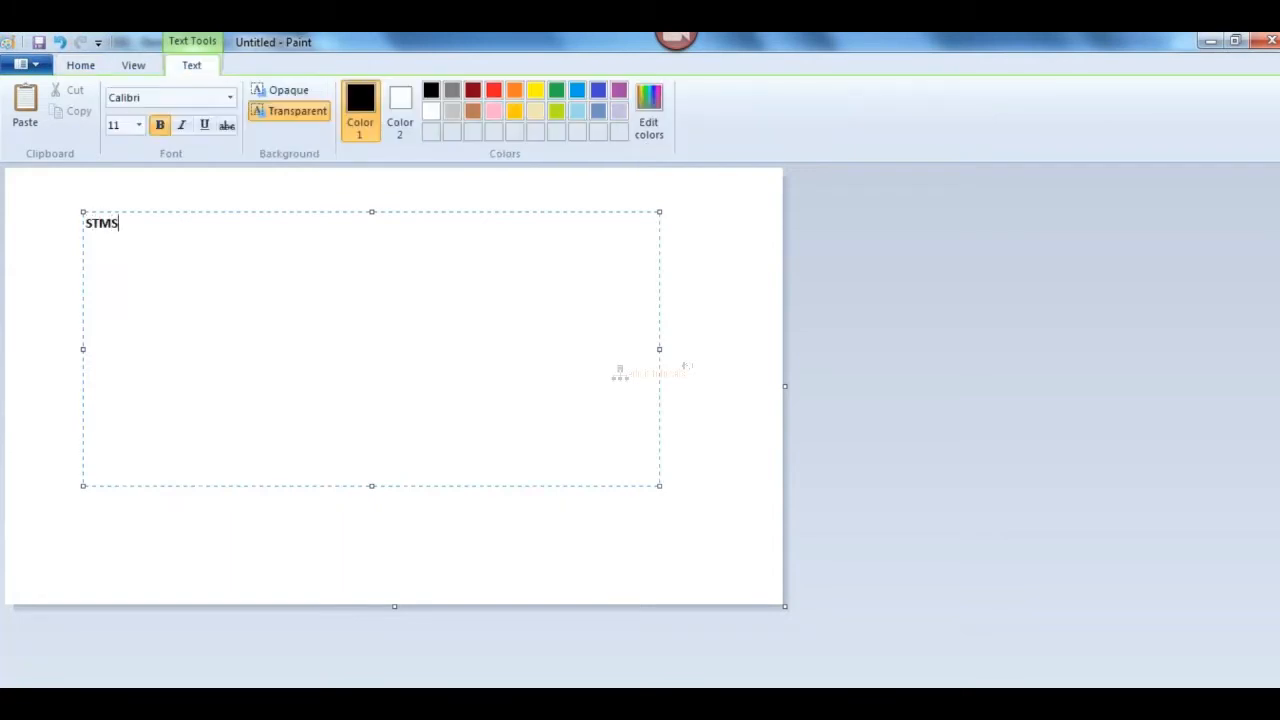
Step: Add the note 000 - DDIC below STMS in the text box
key(Return)
text(000 - DDIC)
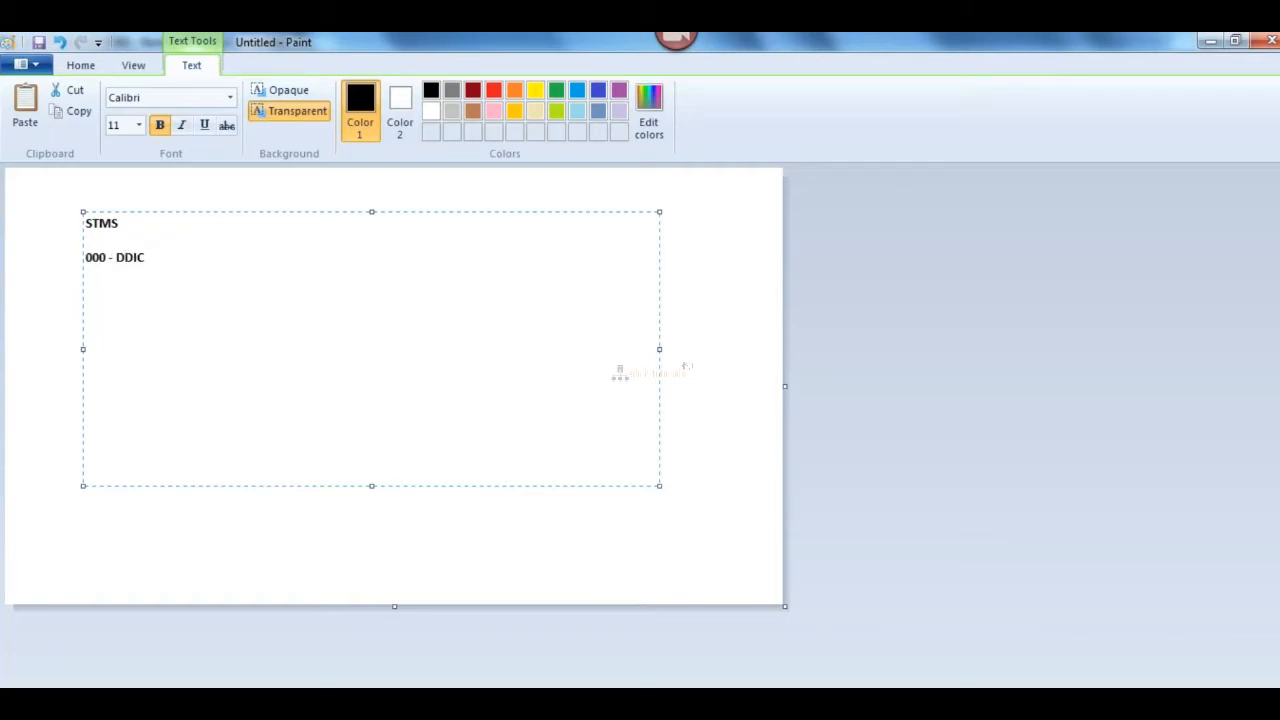
Step: Insert the line SE06---POST STEP above STMS in the text box
key(Up)
key(Up)
key(Home)
key(Return)
key(Return)
key(Up)
key(Up)
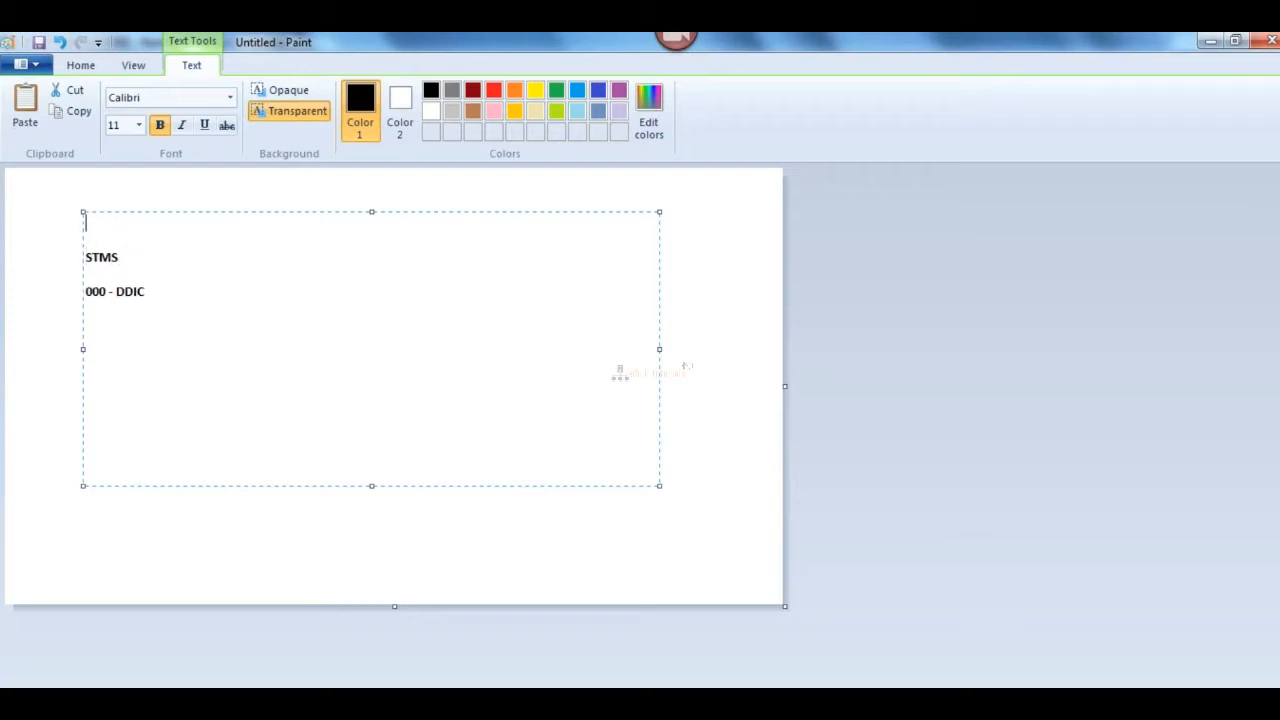
text(SE06---POST STEP)
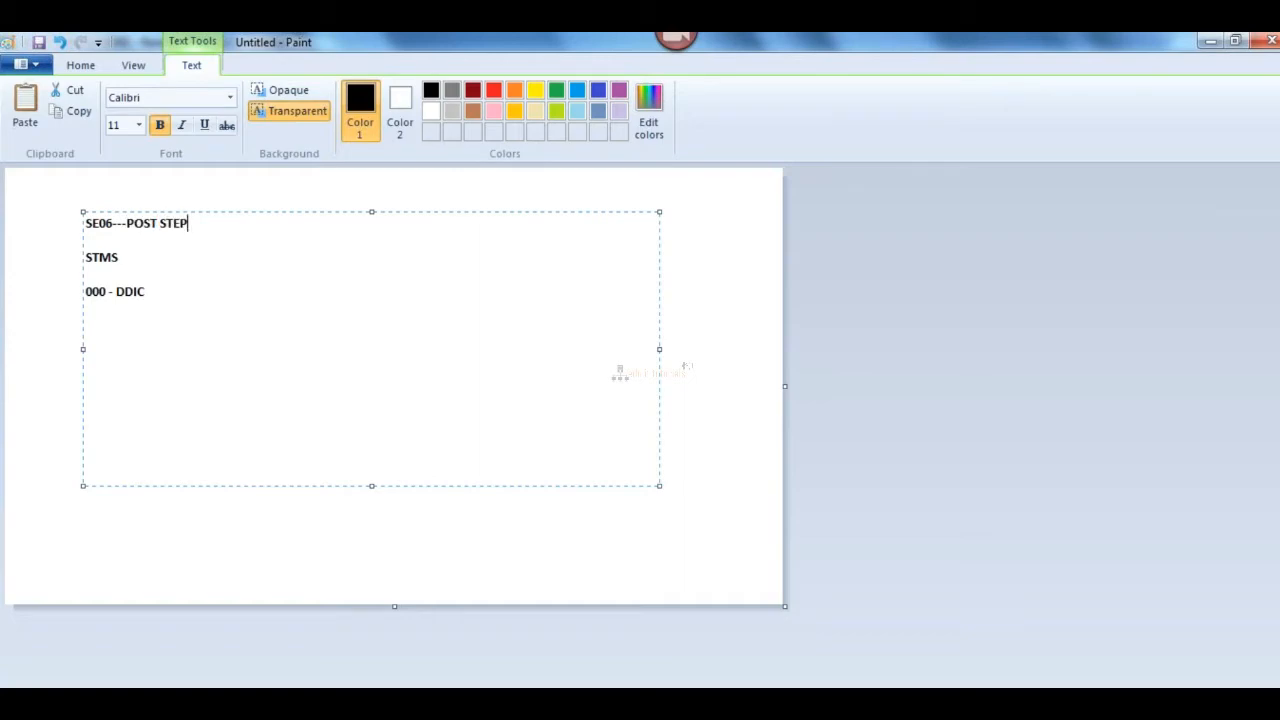
Step: Return to the remote desktop session on port 33392, perform the post-installation actions for a Standard Installation and agree to reinstall the CTS
key(alt+Tab)
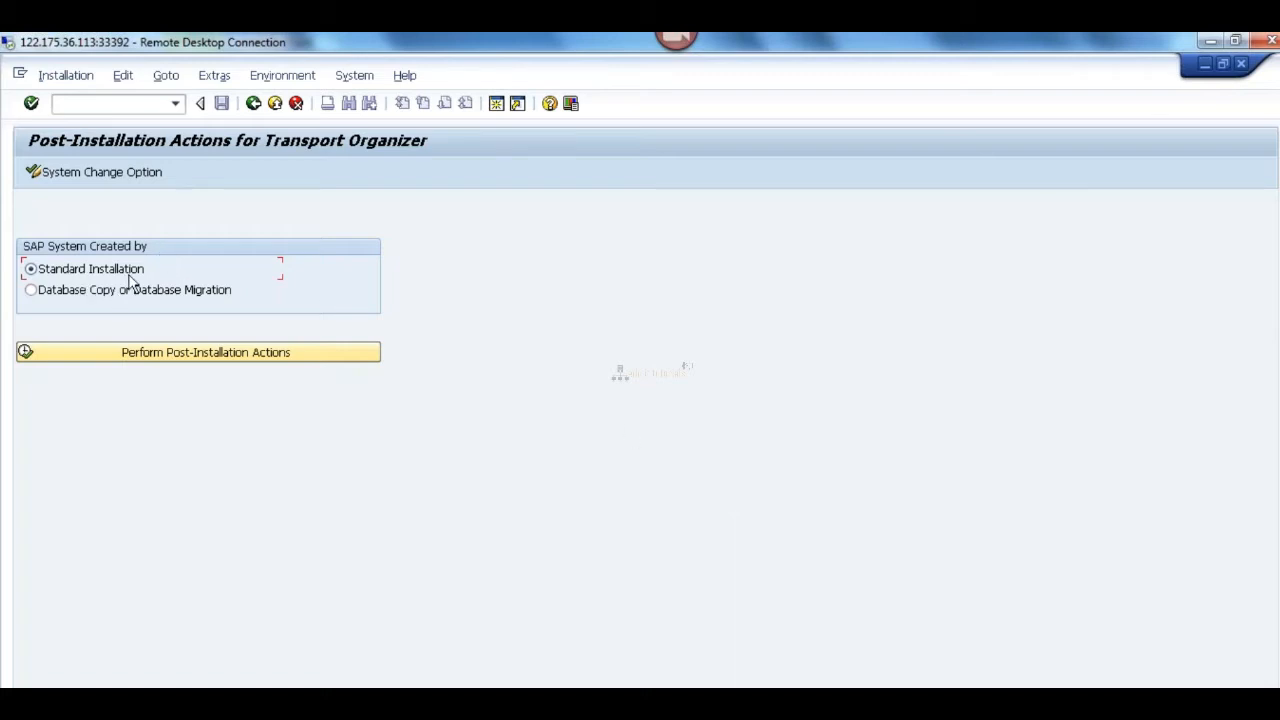
click(177, 106)
click(100, 120)
click(220, 356)
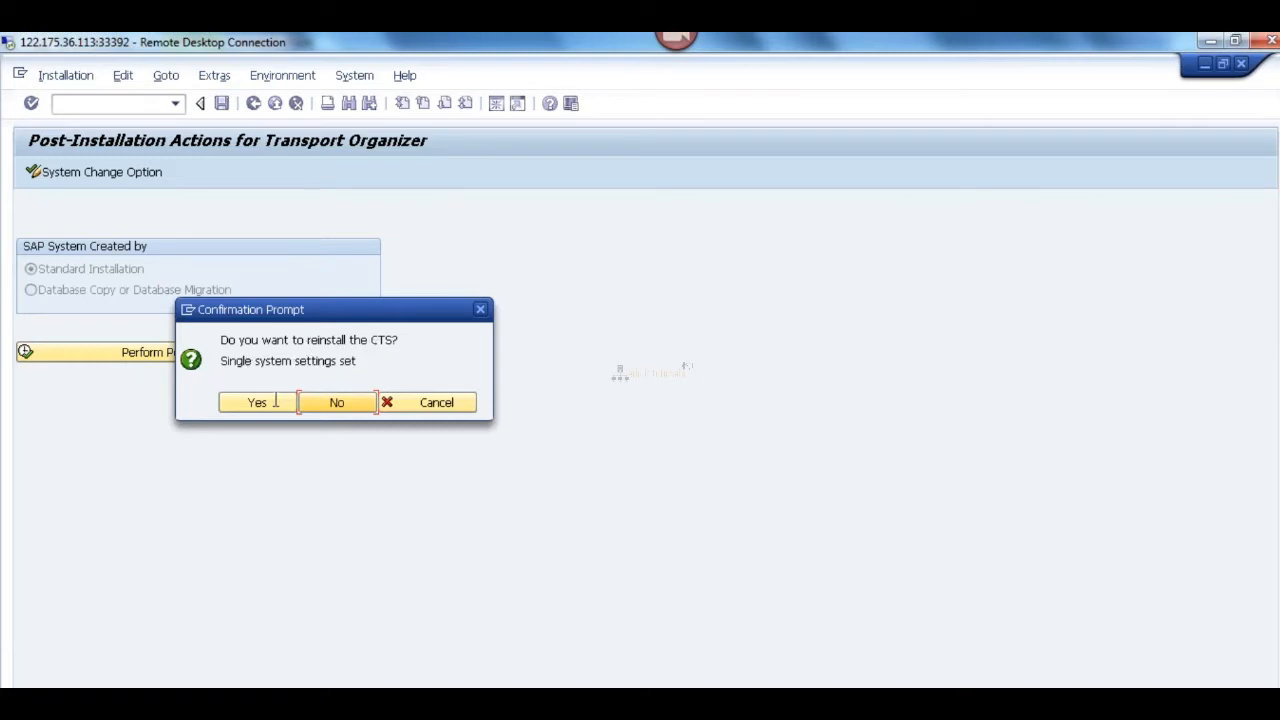
click(240, 412)
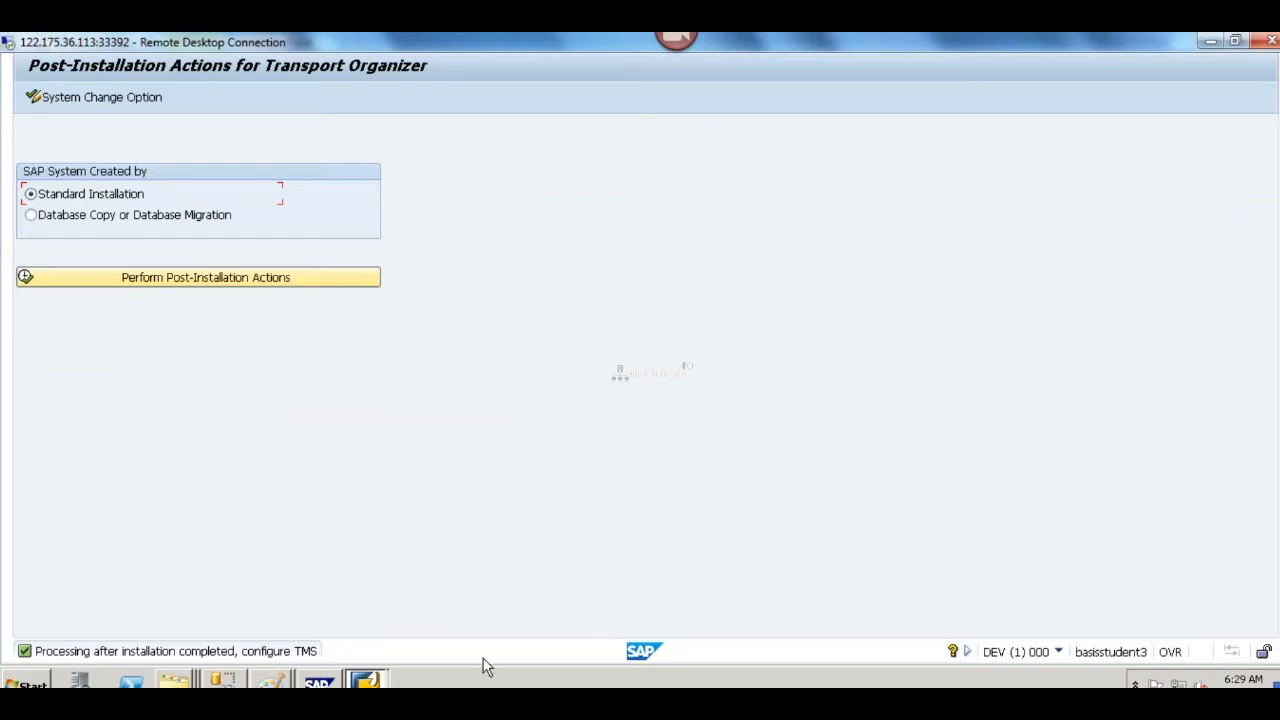
key(alt+Tab)
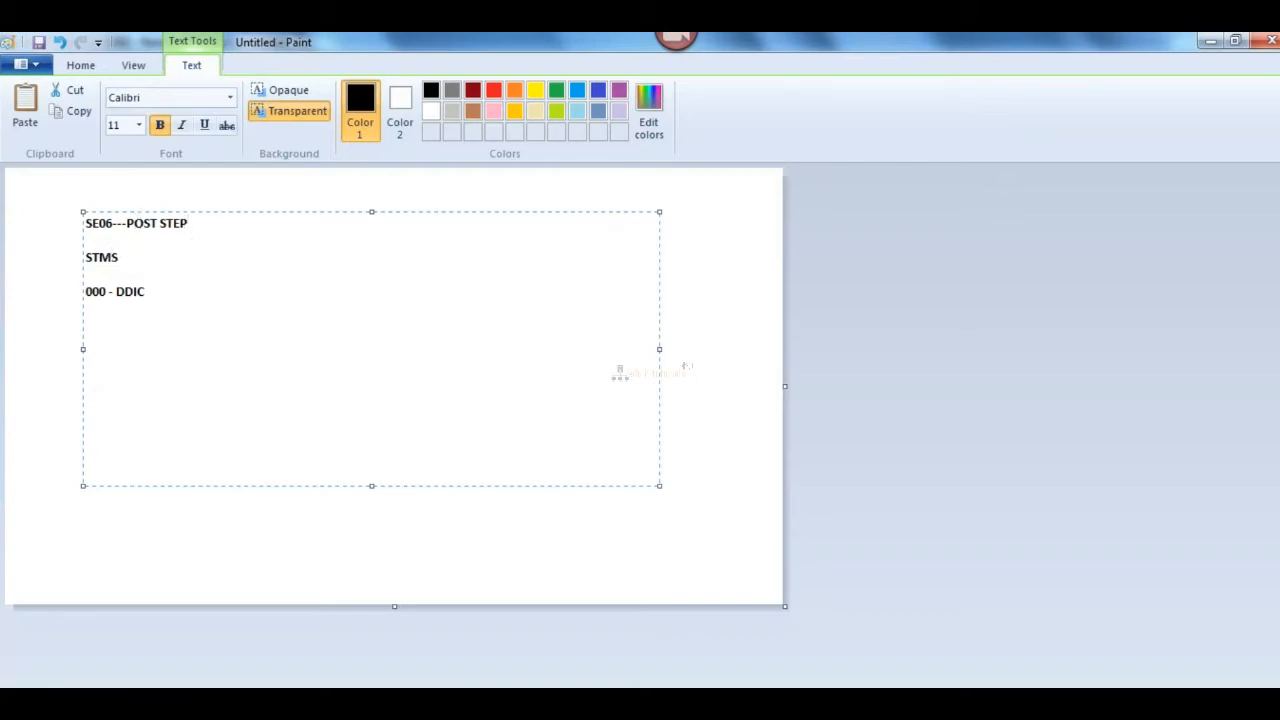
key(alt+Tab)
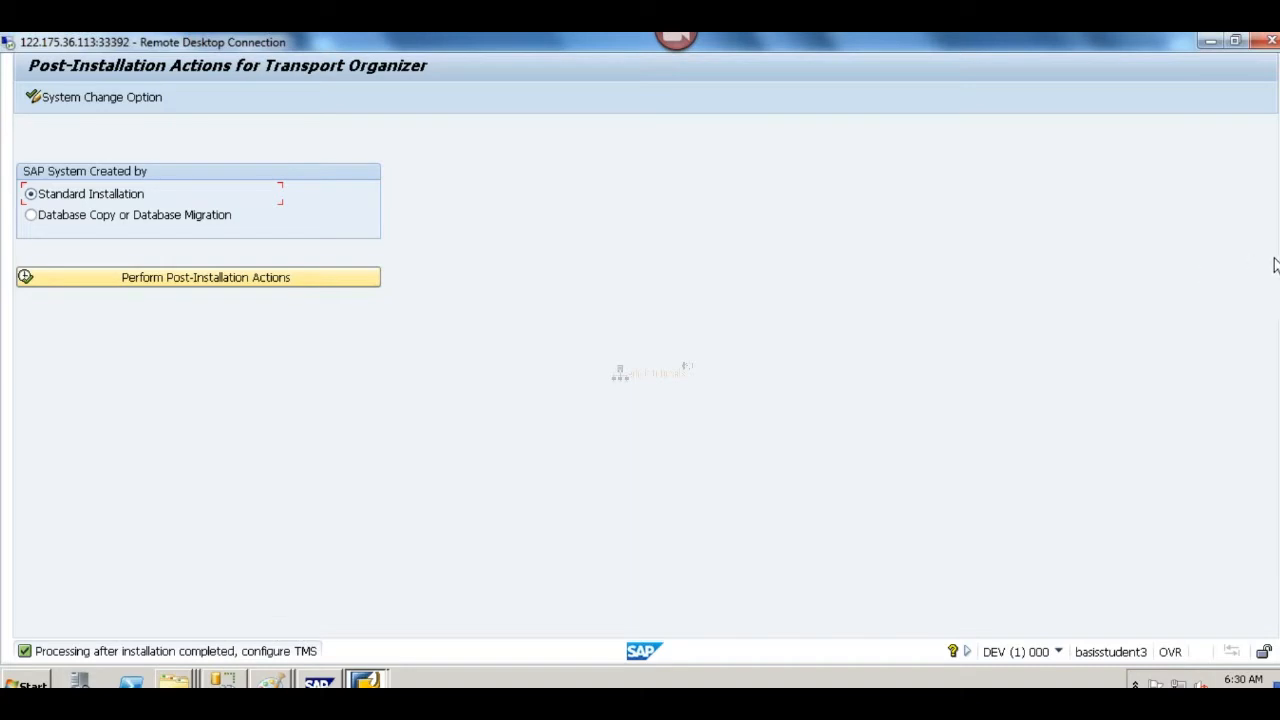
scroll(640, 370, up, 2)
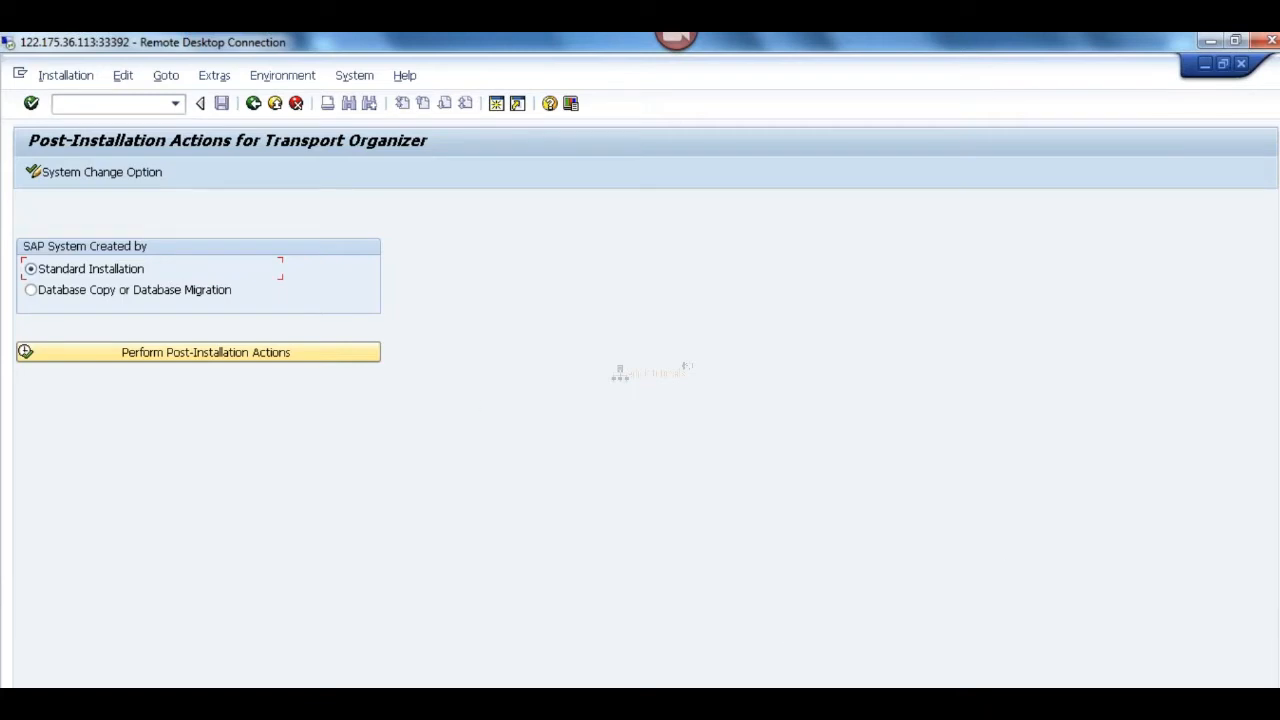
scroll(640, 370, down, 2)
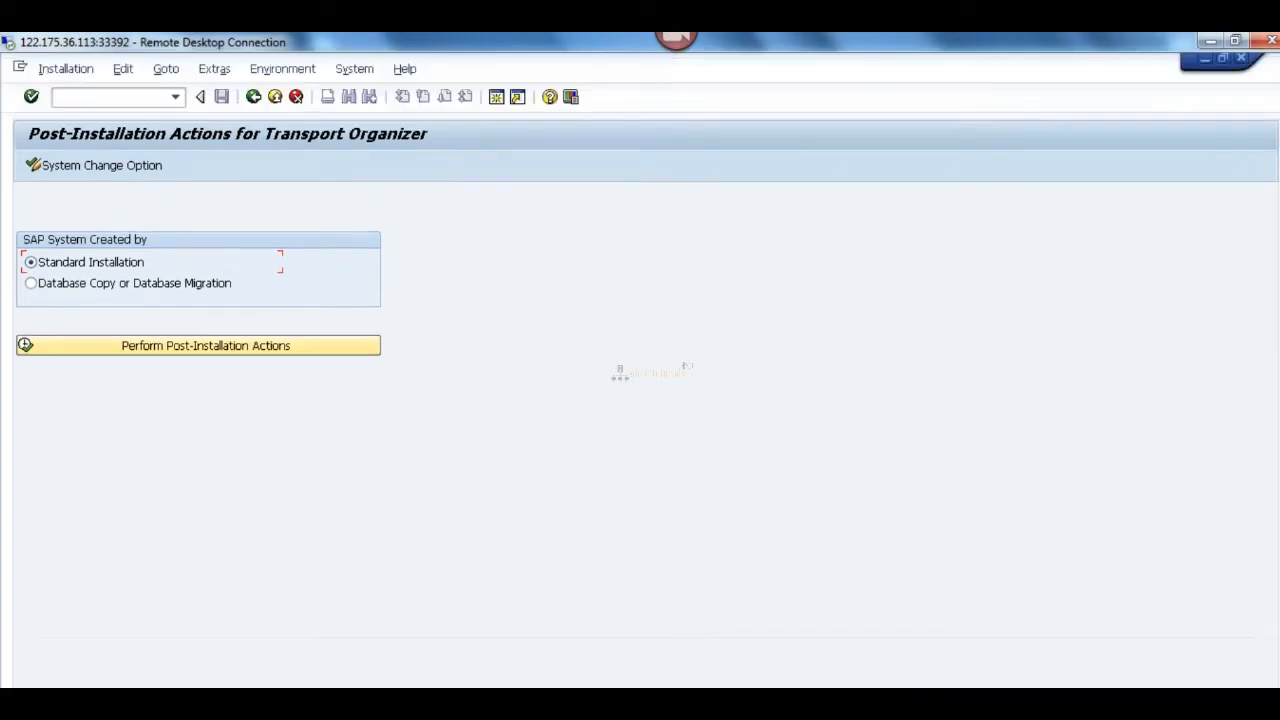
Step: Open the Transport Management System with /NSTMS, review the Configure Transport Domain dialog for DEV and cancel it
click(133, 102)
text(/NSTM)
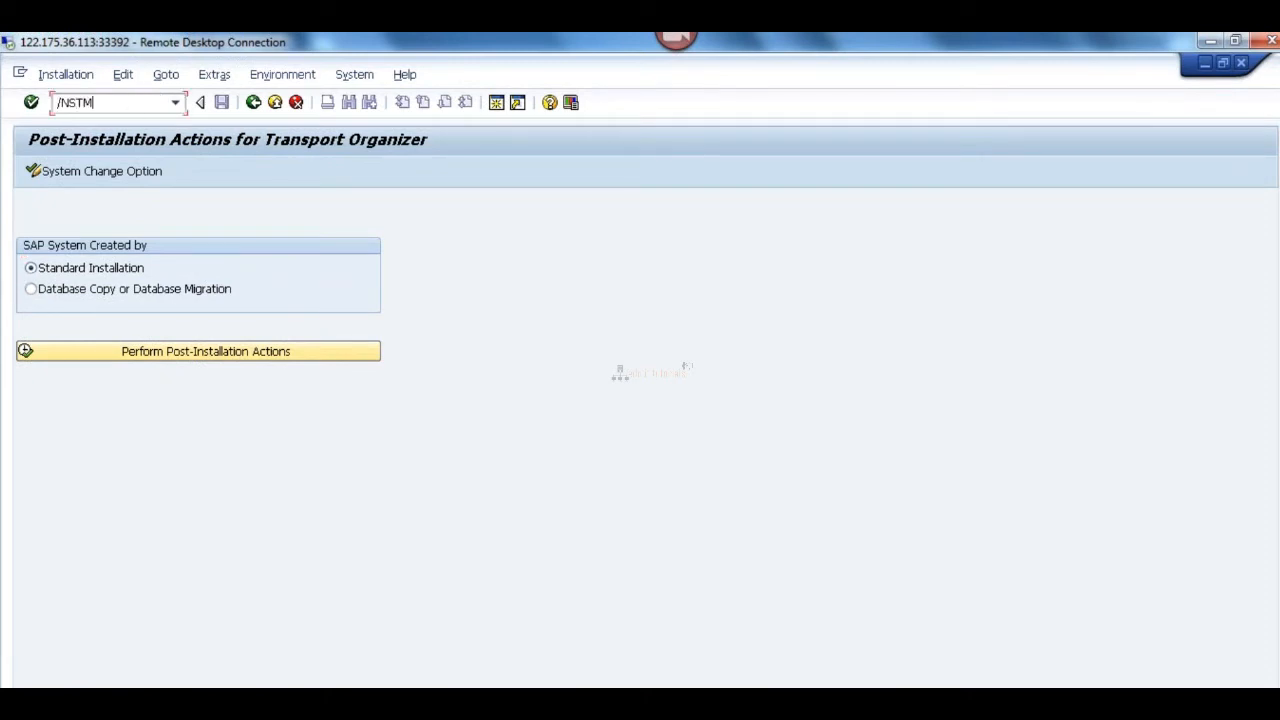
text(S)
key(Return)
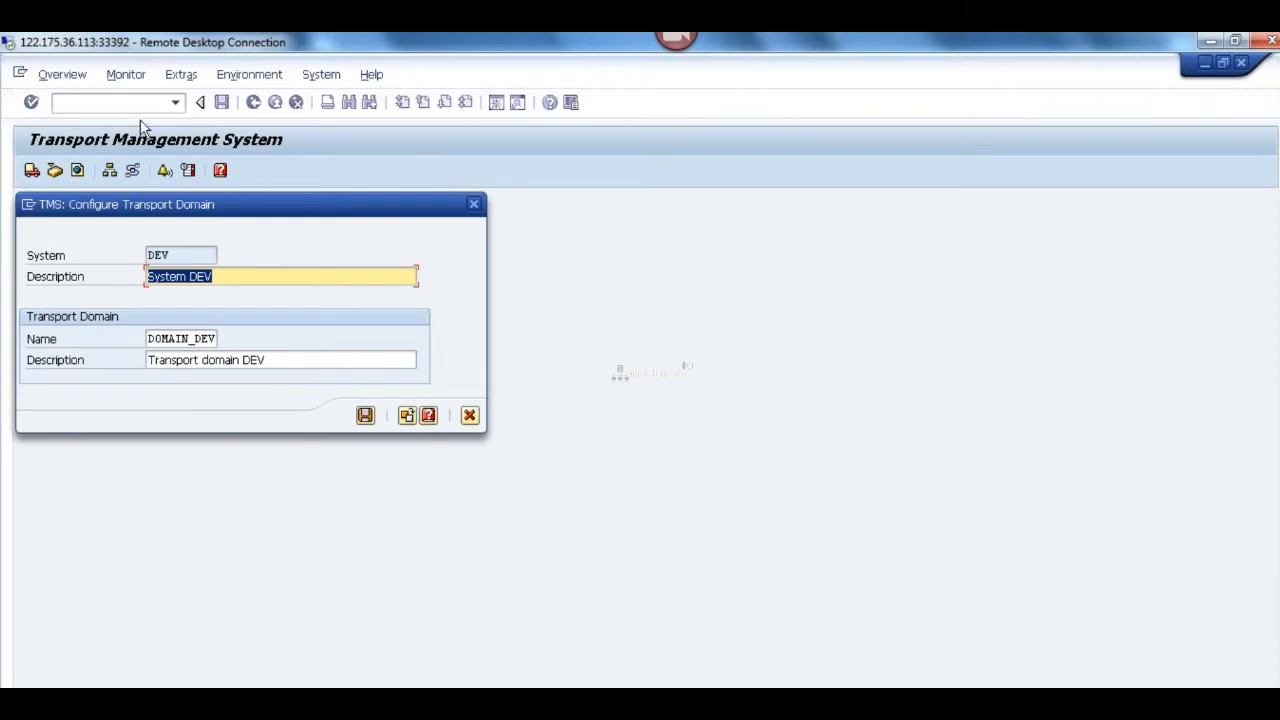
drag(250, 212, 638, 209)
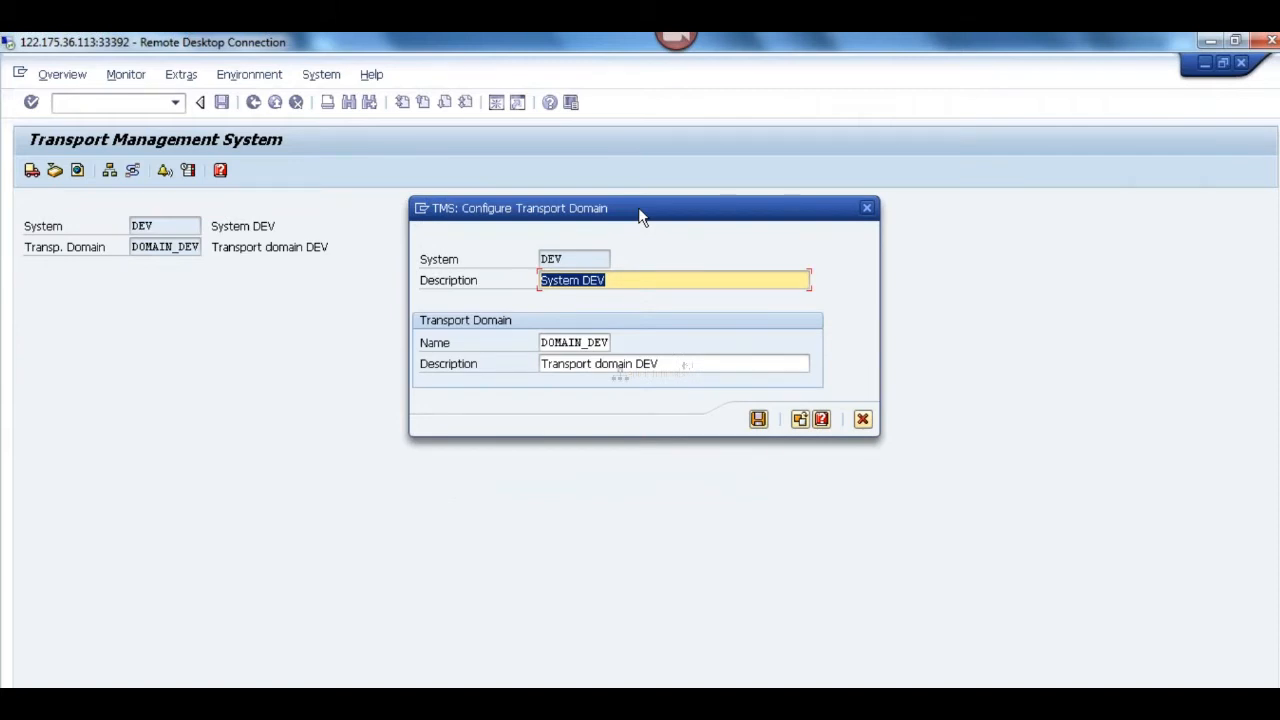
drag(636, 208, 615, 203)
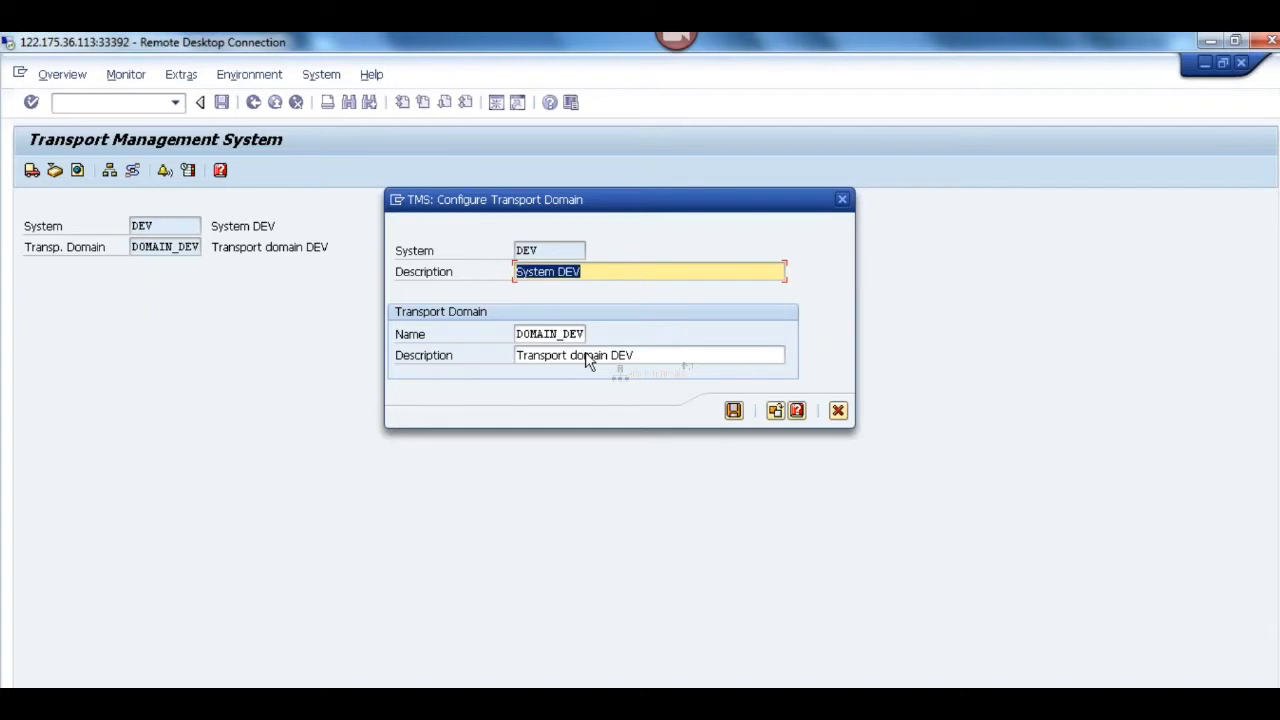
click(839, 412)
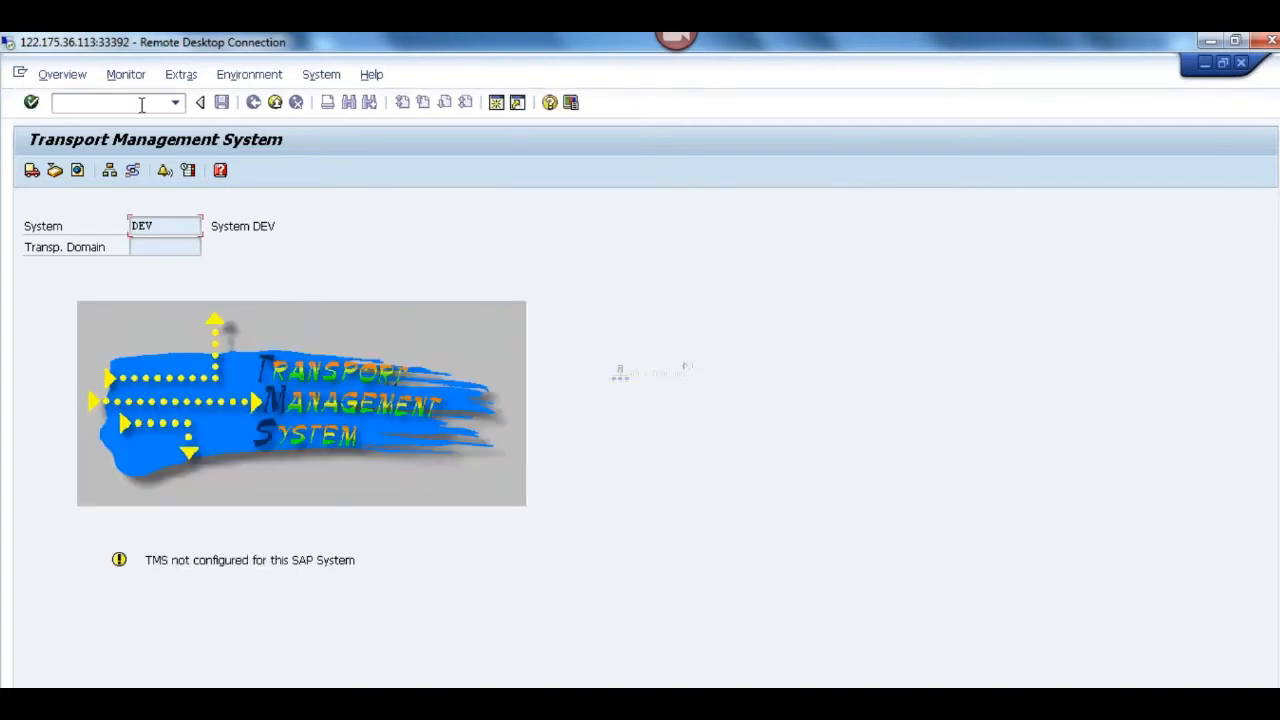
Step: Go back to the Post-Installation Actions for Transport Organizer with transaction code /NSE06
text(/NSE06)
key(Return)
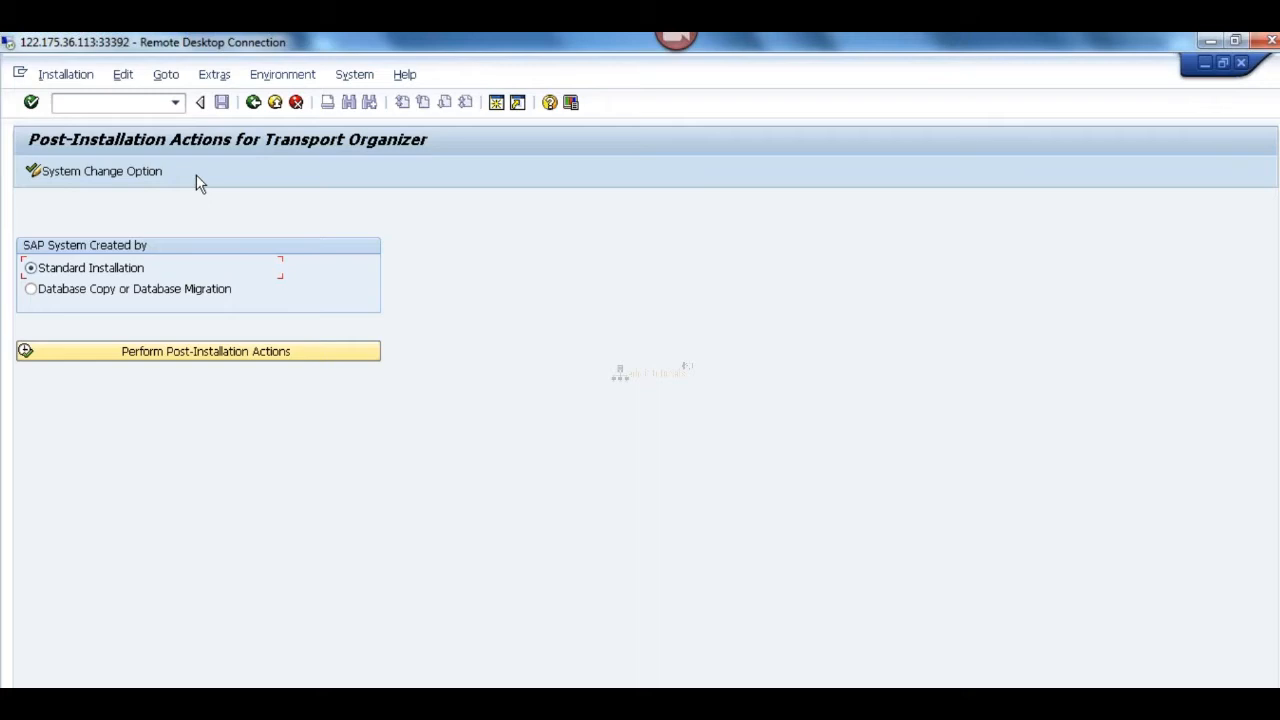
Step: Reopen the Transport Management System with /NSTMS and move the Configure Transport Domain dialog clear of the system and domain fields
click(126, 102)
text(/NSTMS)
key(Return)
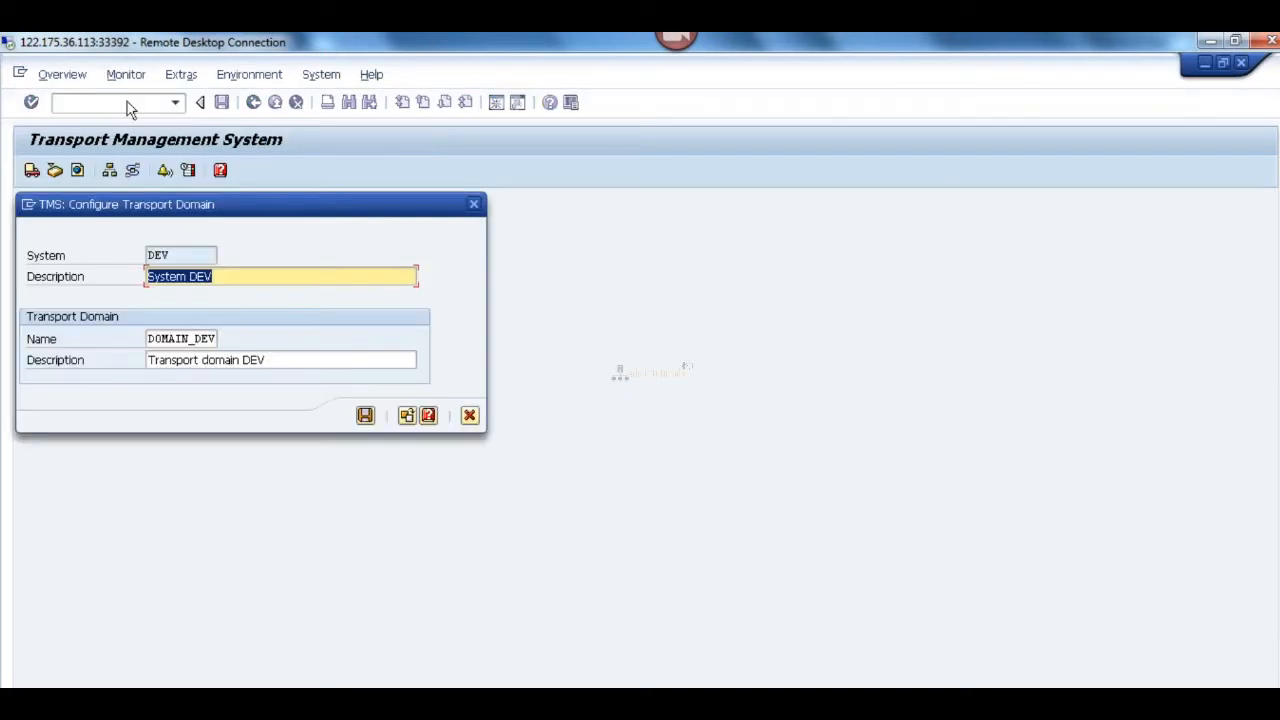
drag(246, 206, 643, 203)
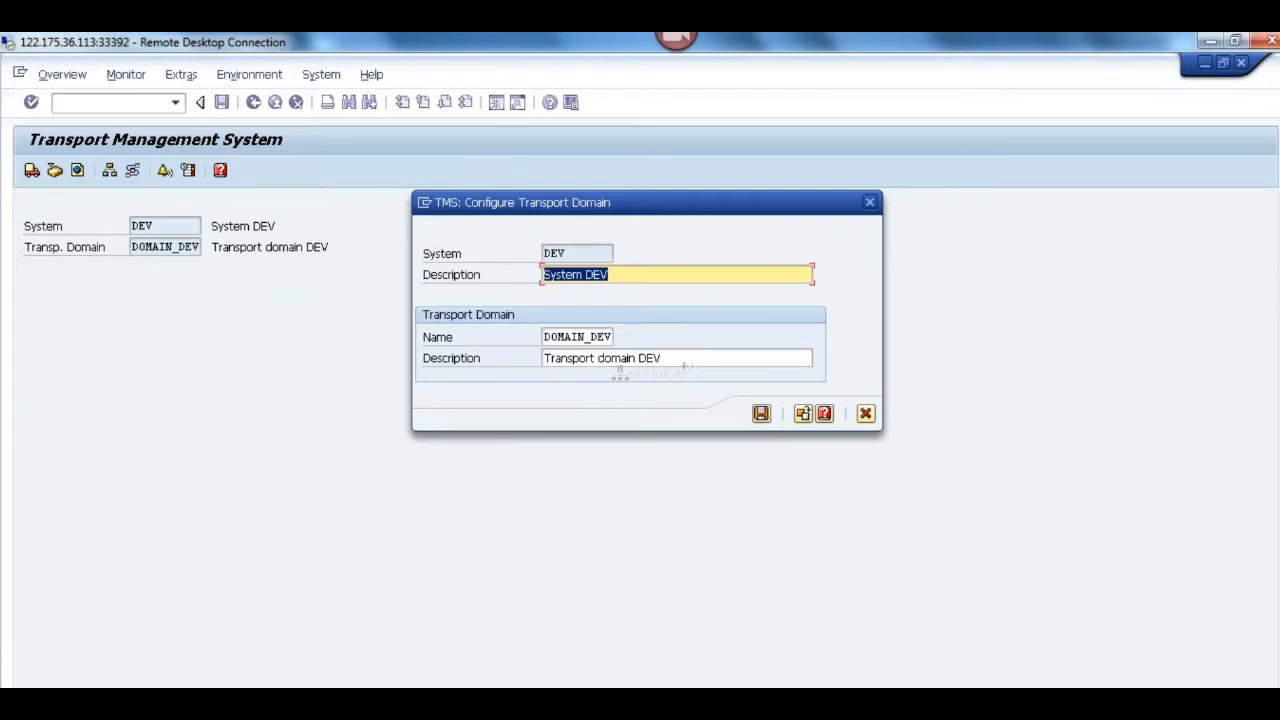
Step: Switch to the Paint notes, highlight the 000 - DDIC line, start a new line below it and finish the text box
key(alt+Tab)
double_click(106, 290)
drag(112, 287, 143, 289)
click(158, 291)
key(Return)
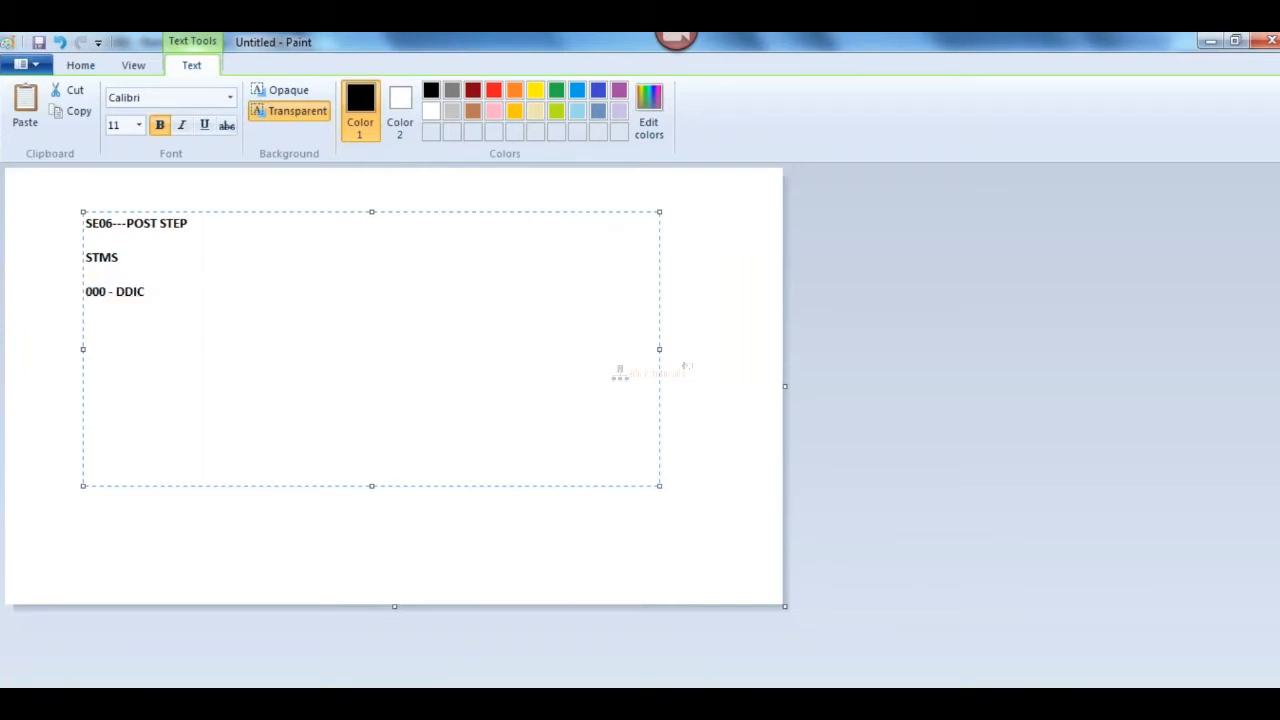
key(alt+Tab)
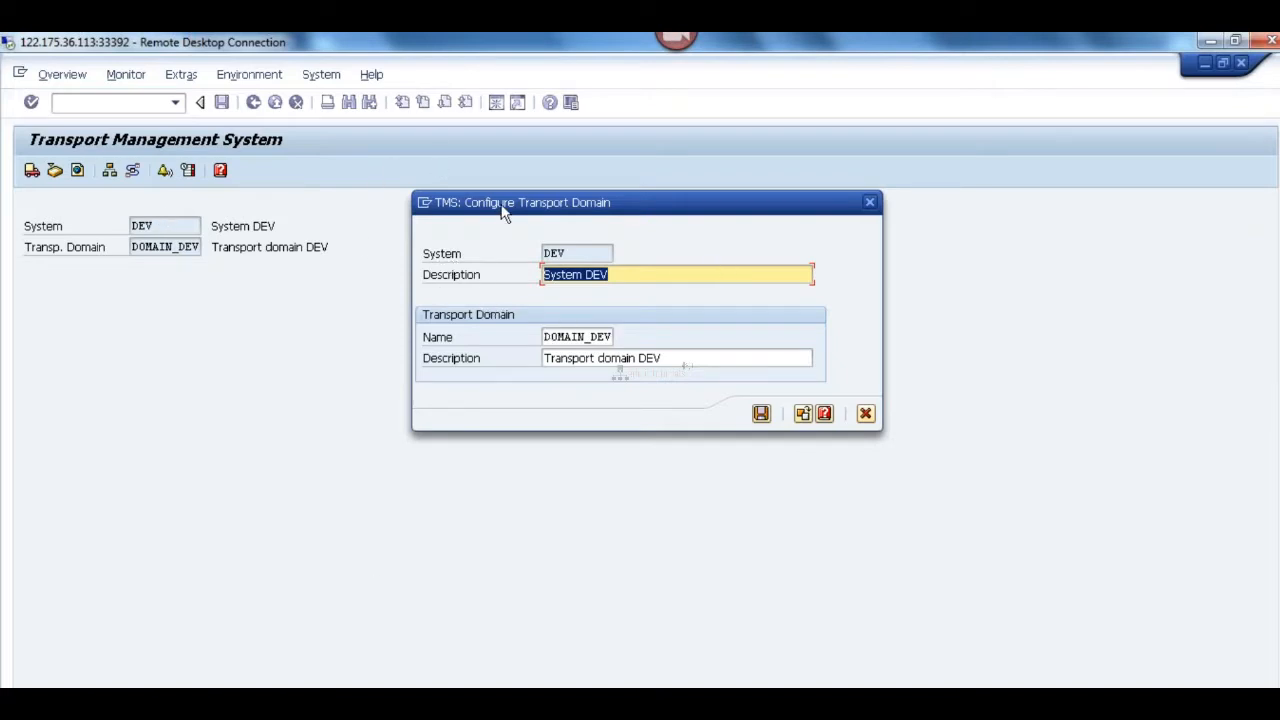
key(alt+Tab)
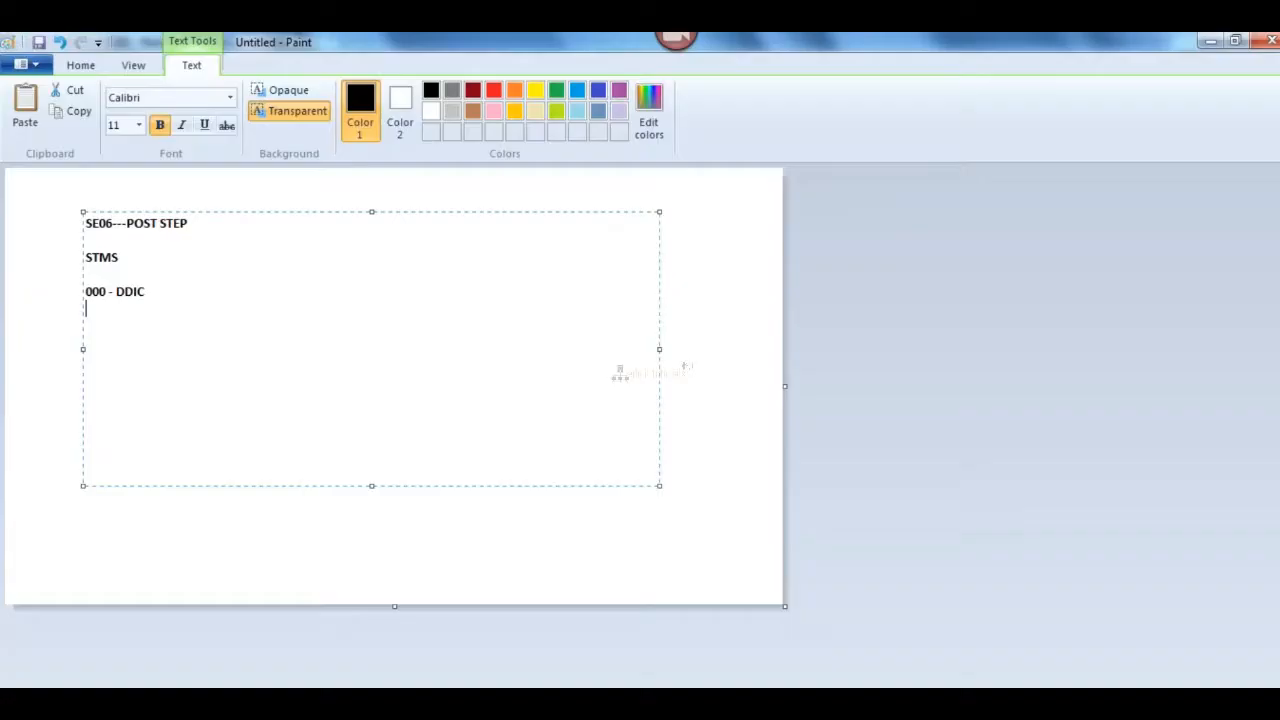
click(691, 366)
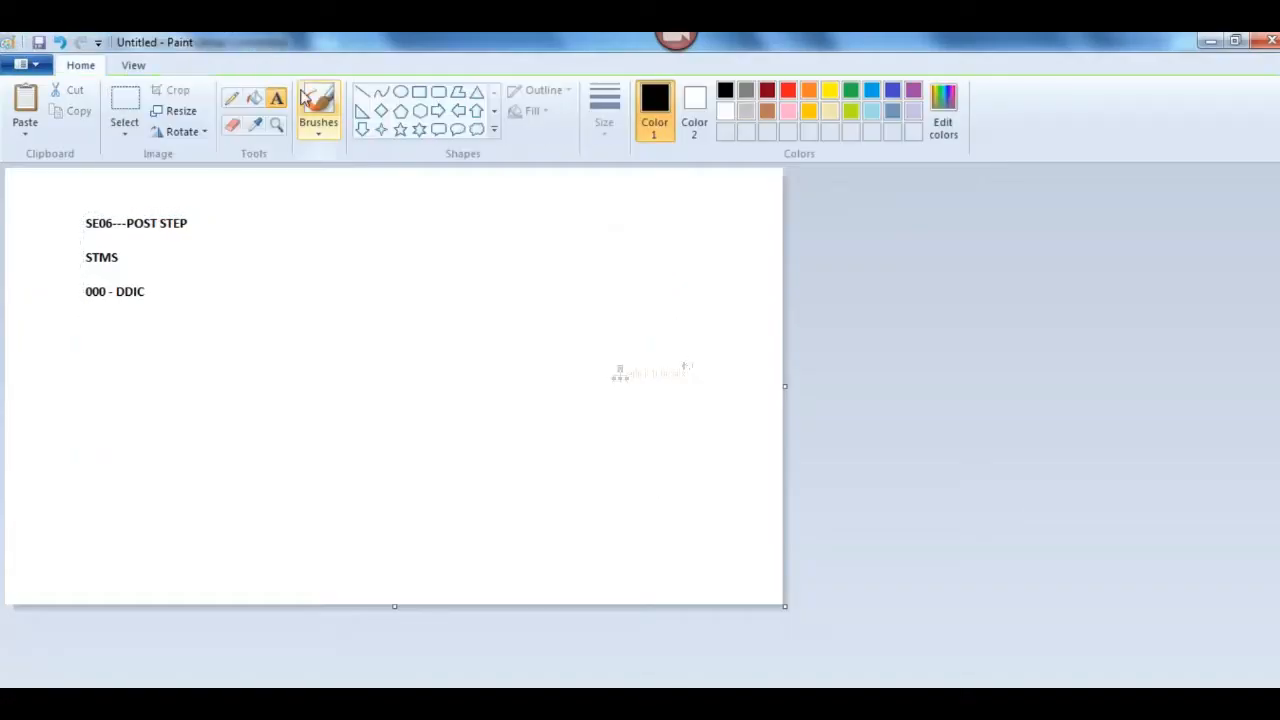
Step: Draw three similar black-outlined rectangles in a row beside the SE06 note to represent the system landscape
click(419, 91)
drag(286, 199, 358, 237)
drag(437, 197, 507, 237)
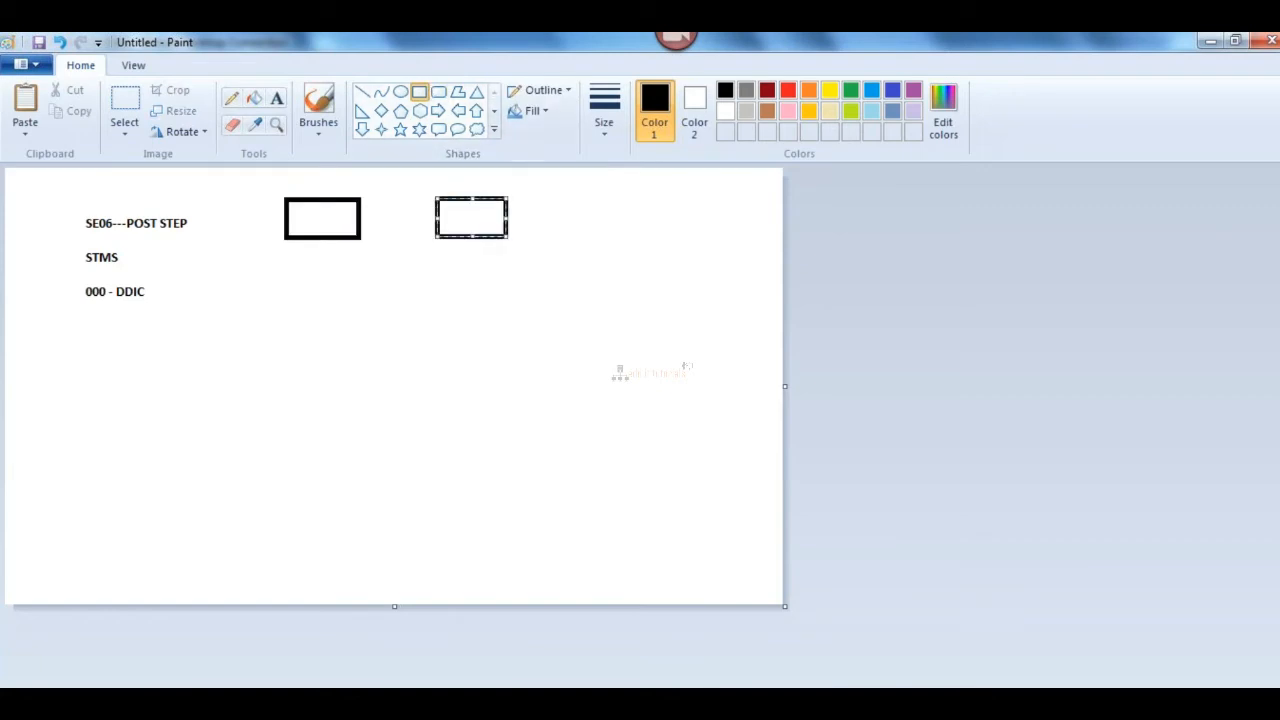
click(566, 197)
drag(567, 197, 641, 237)
click(468, 356)
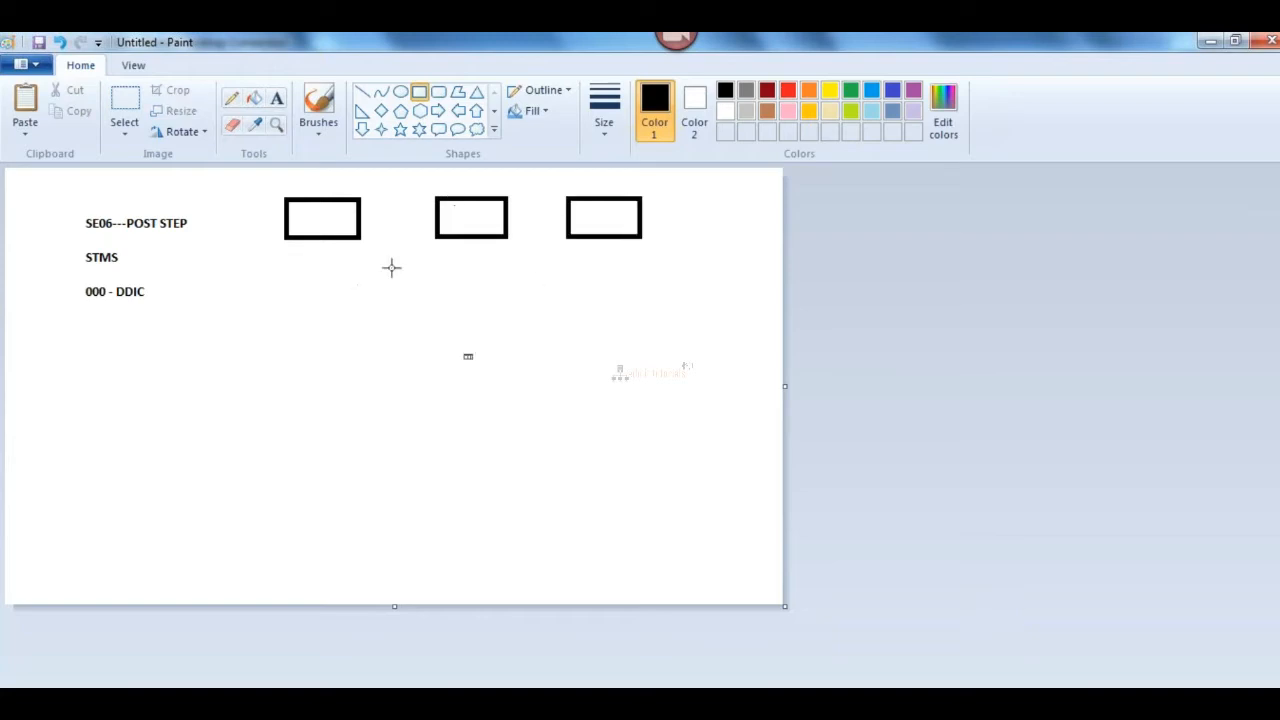
Step: Connect the three rectangles with straight horizontal lines and add an arrowhead pointing into the middle rectangle
click(362, 92)
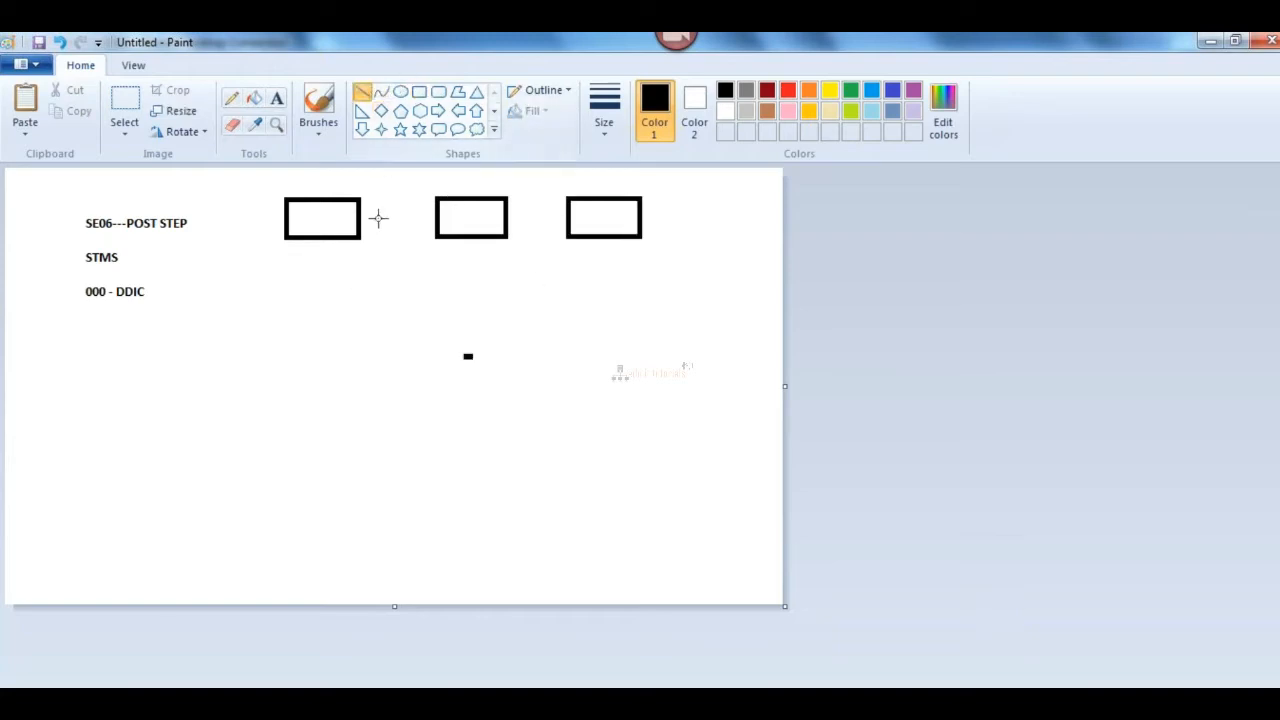
drag(363, 215, 567, 216)
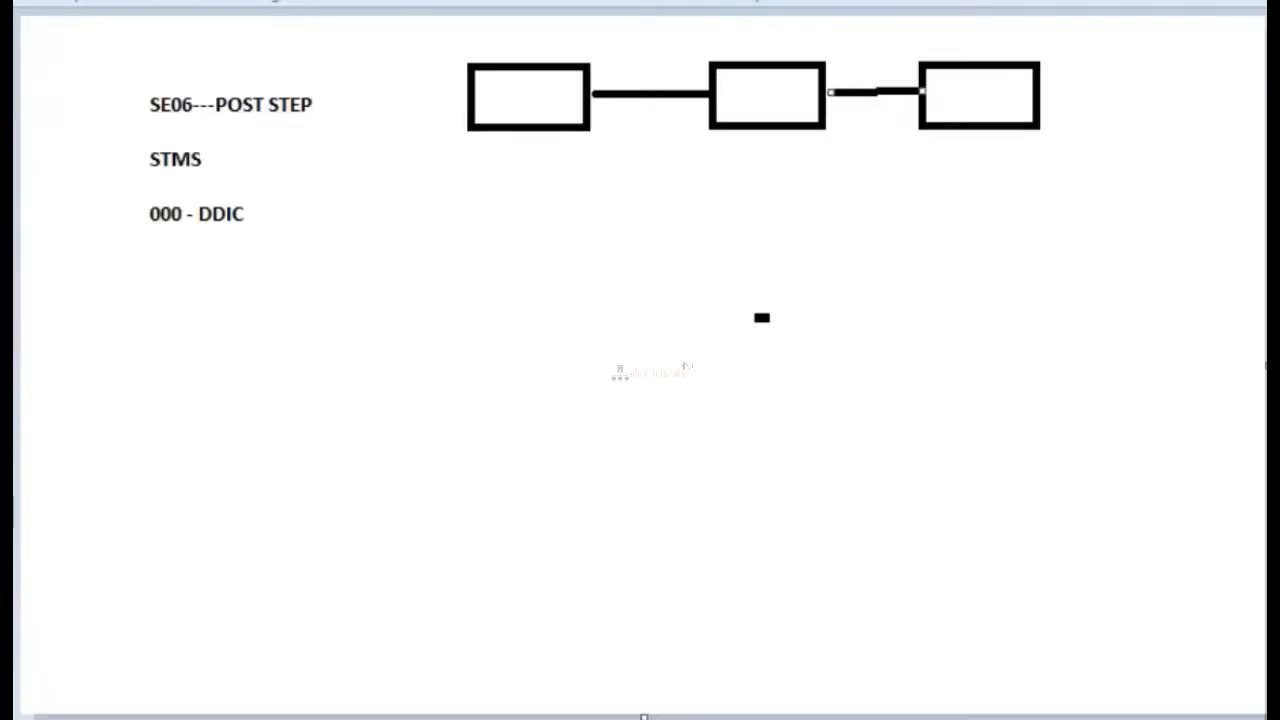
drag(671, 64, 706, 97)
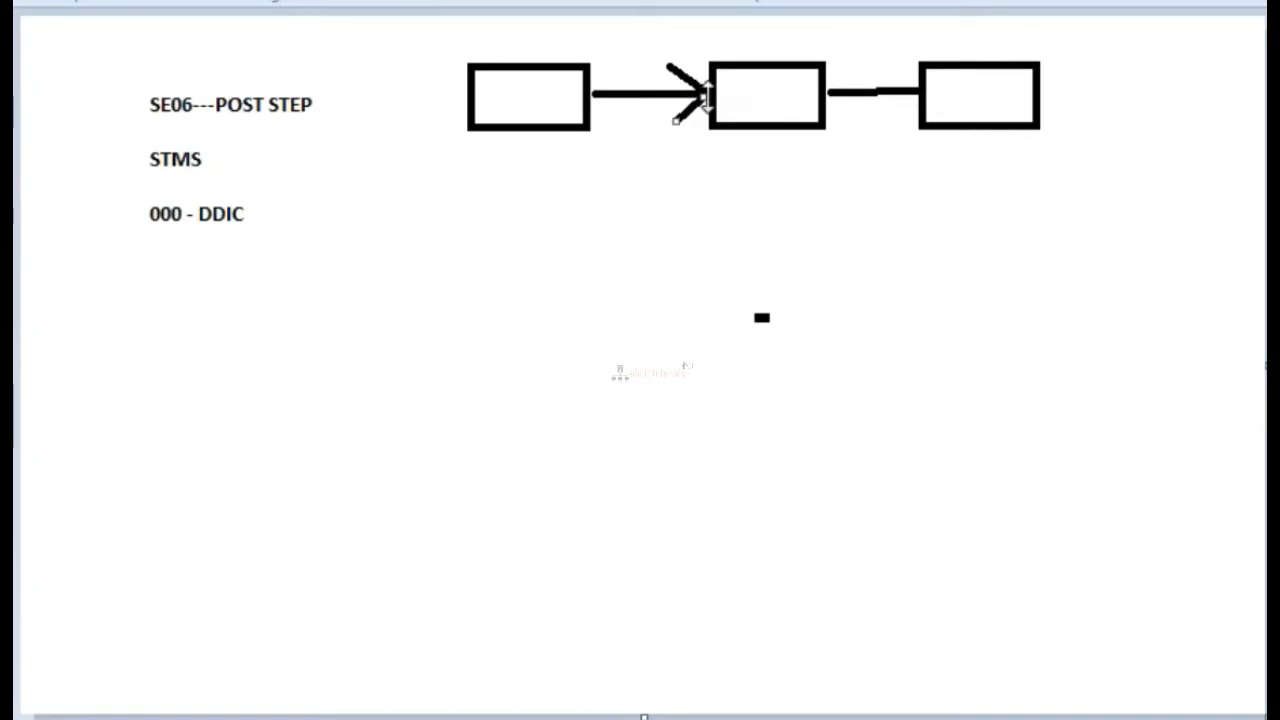
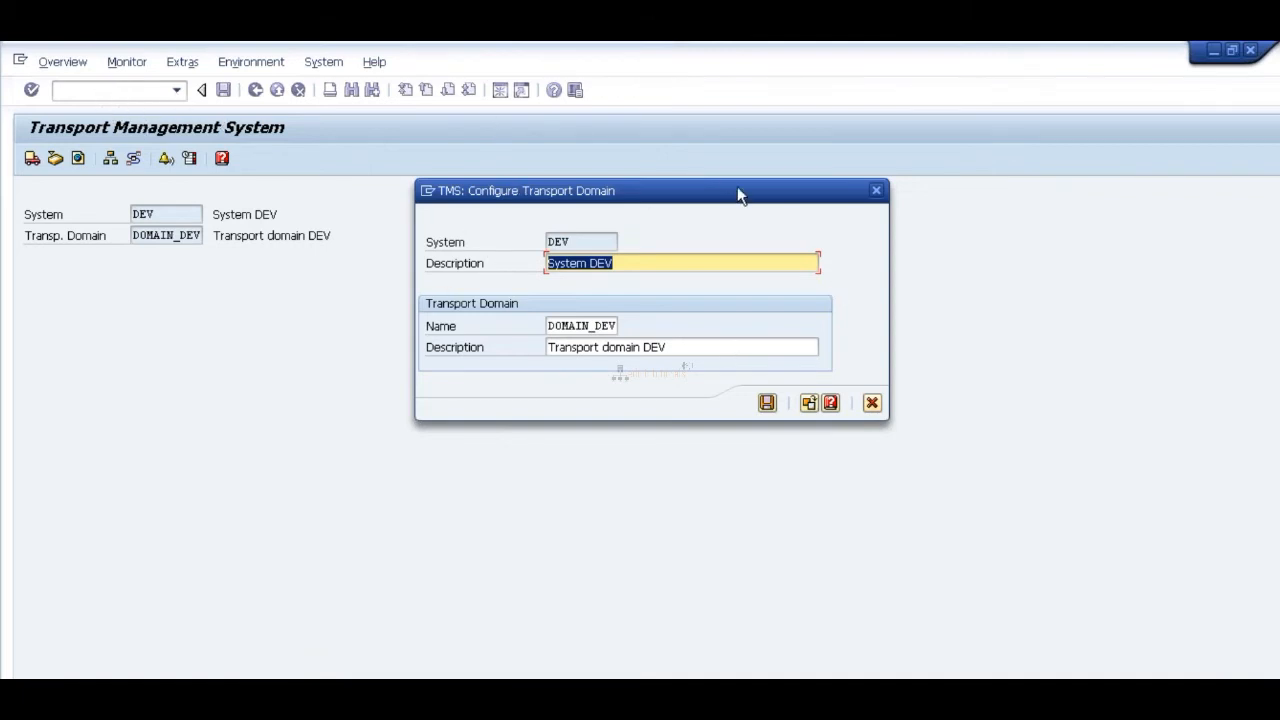
Step: Move the Configure Transport Domain dialog clear of the background fields and review its system, domain name and description entries
drag(640, 200, 565, 234)
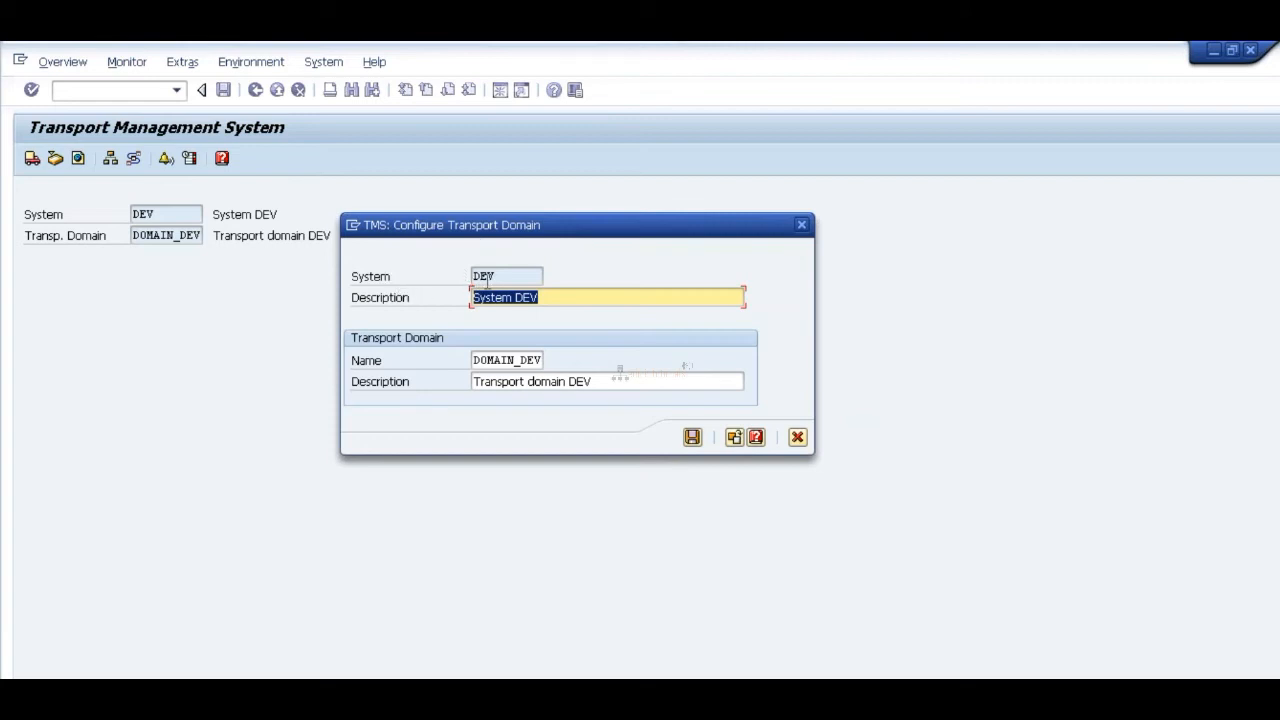
click(550, 294)
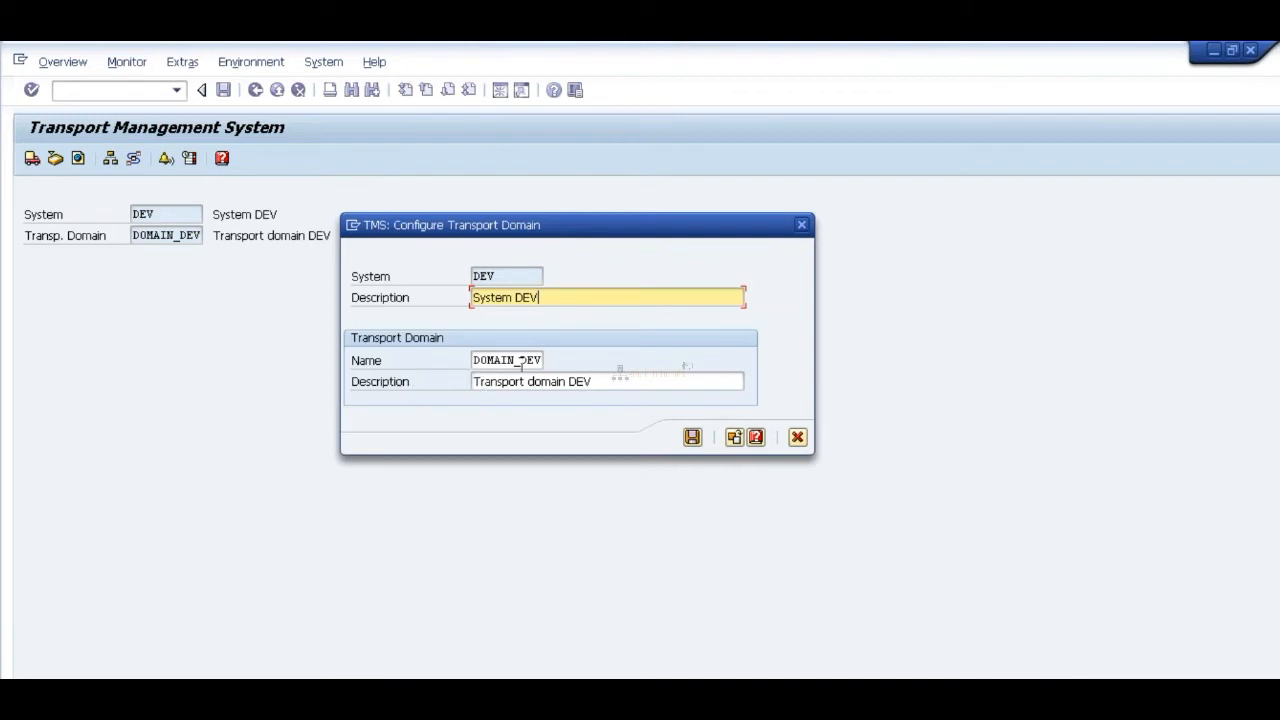
drag(474, 361, 547, 360)
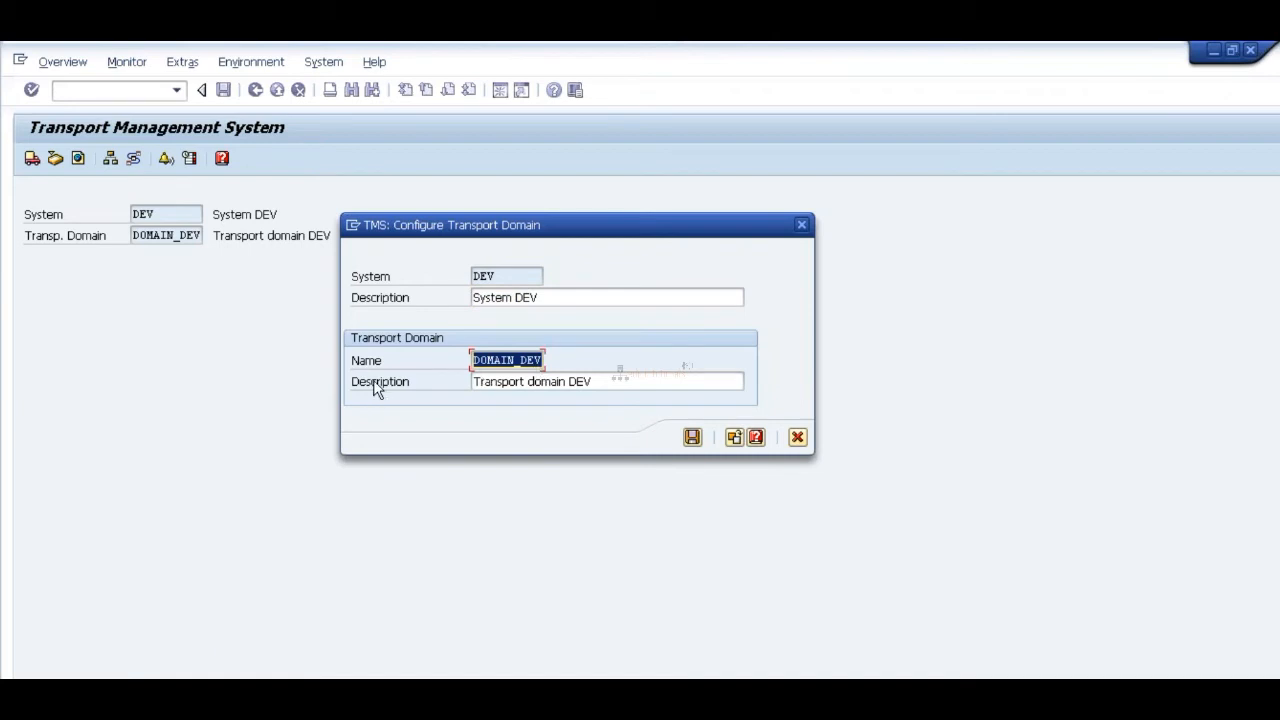
drag(474, 381, 599, 381)
click(599, 381)
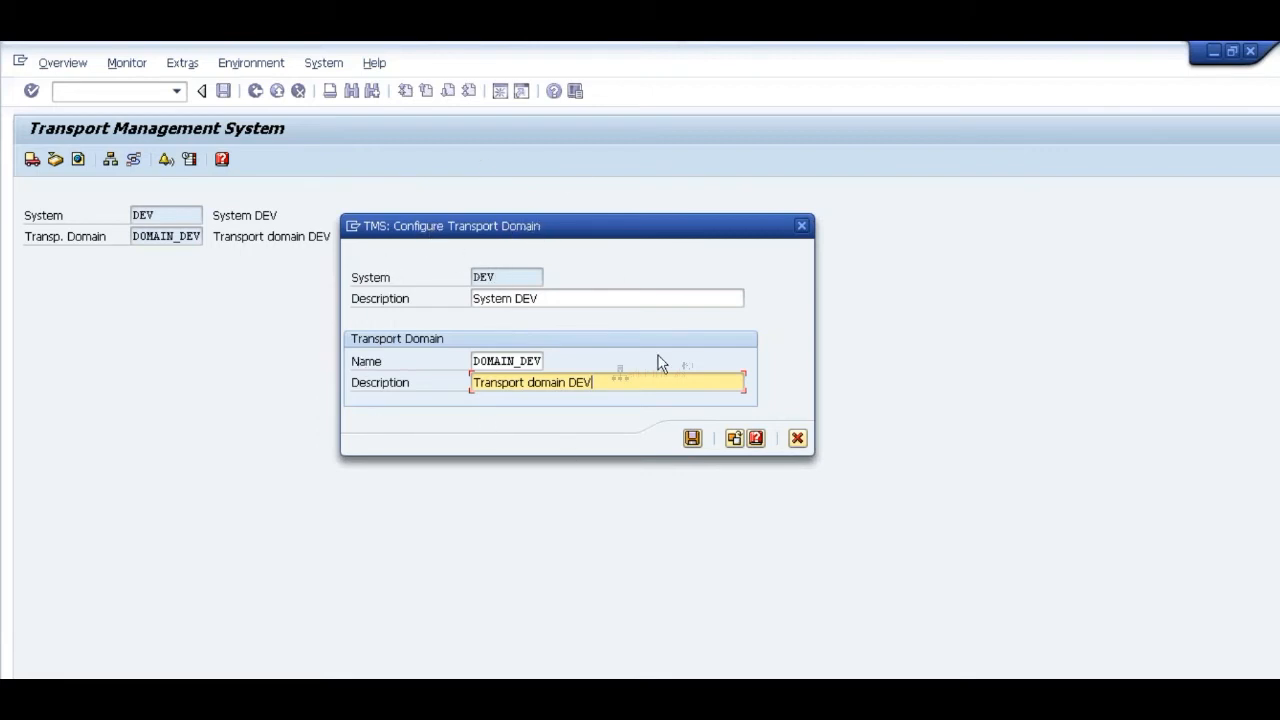
click(485, 276)
double_click(485, 276)
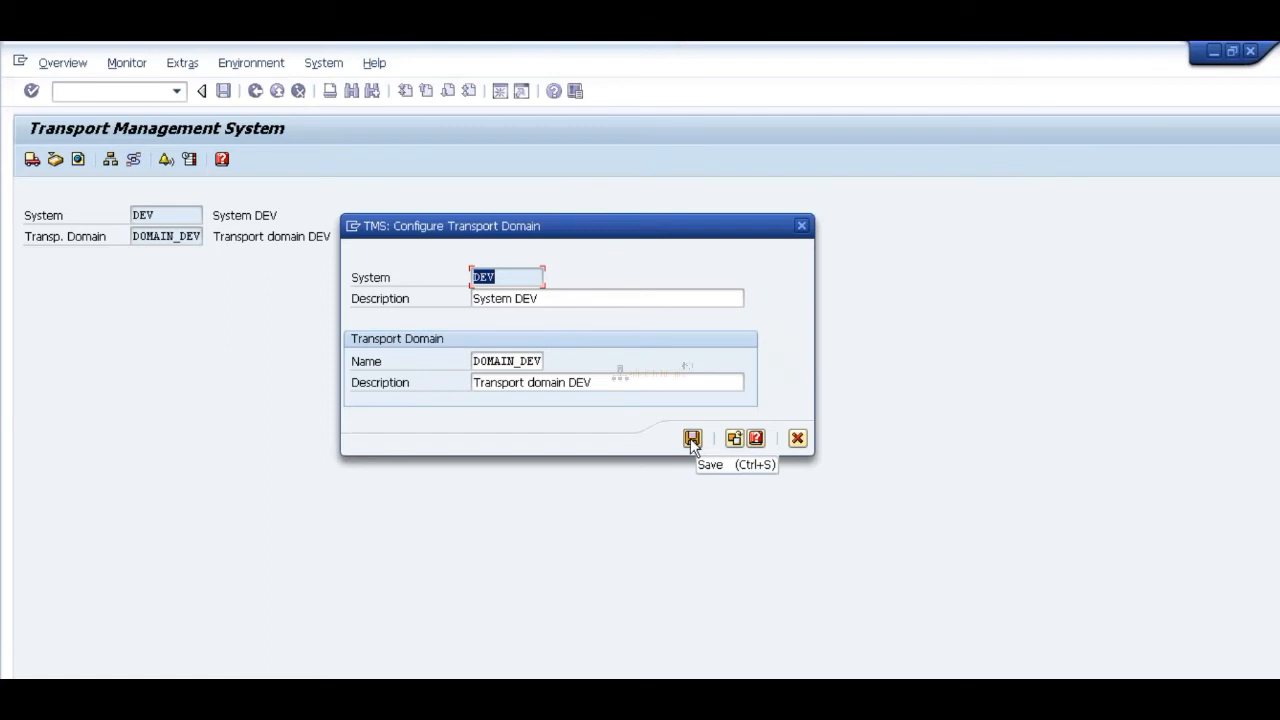
Step: Save the DOMAIN_DEV transport domain configuration and enter ABC as the company for the required default address
click(692, 438)
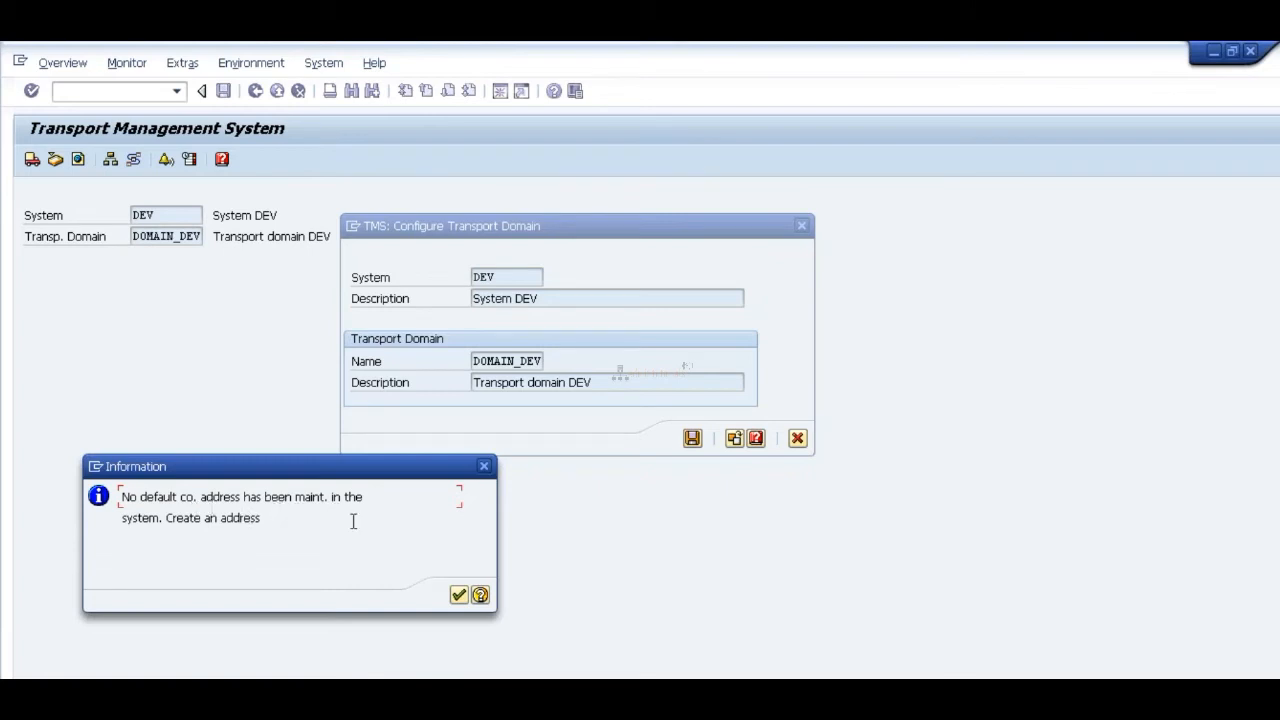
click(459, 595)
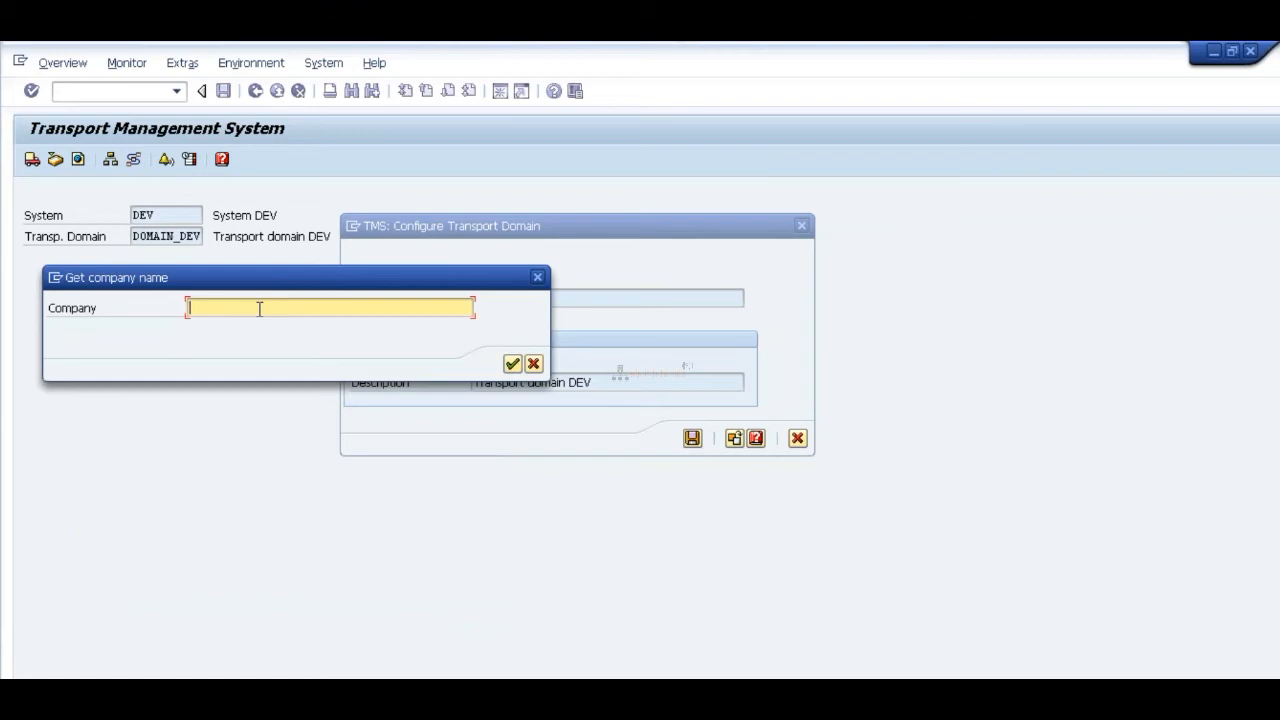
text(ABC)
click(512, 363)
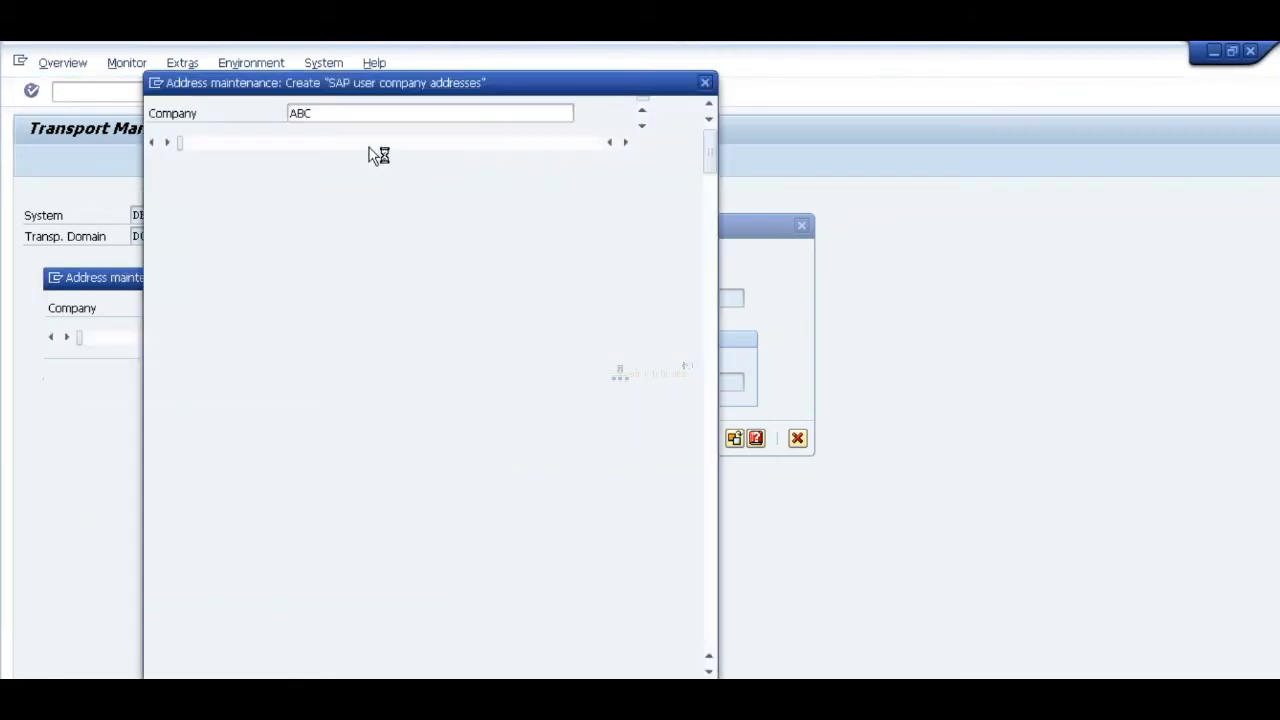
Step: Set the country of the ABC company address to IN (India) using the value help
click(310, 343)
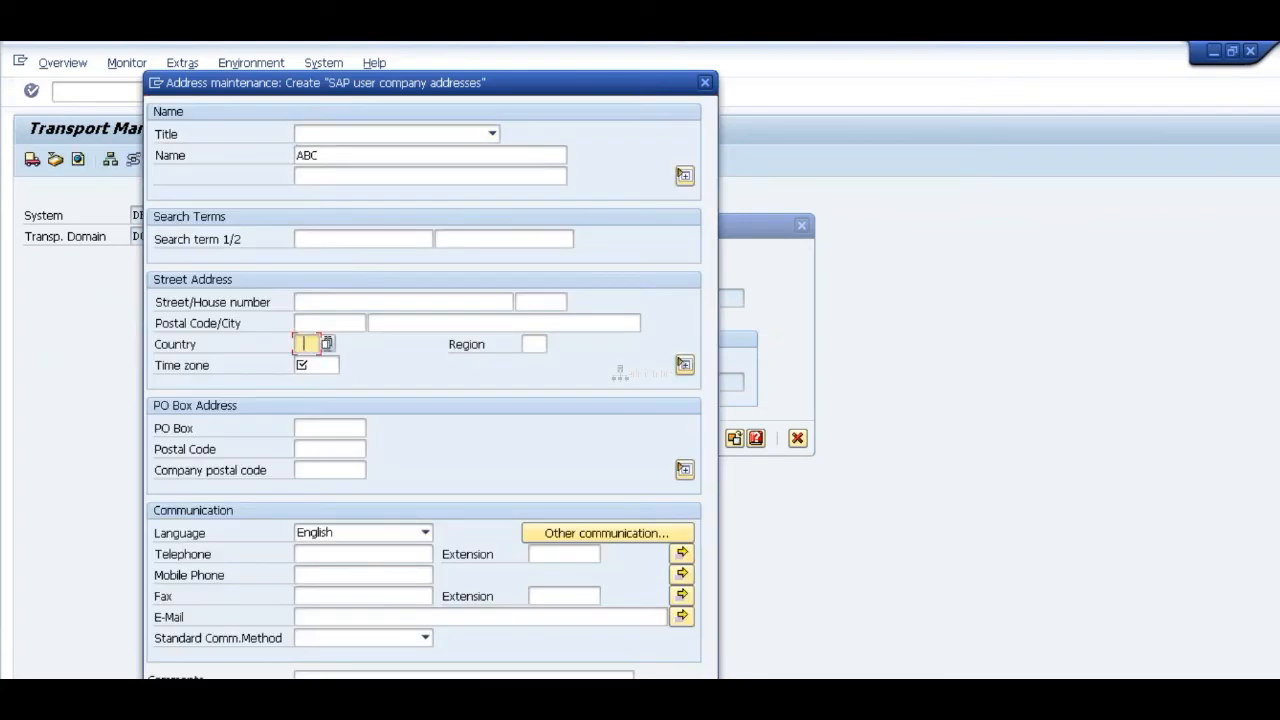
key(F4)
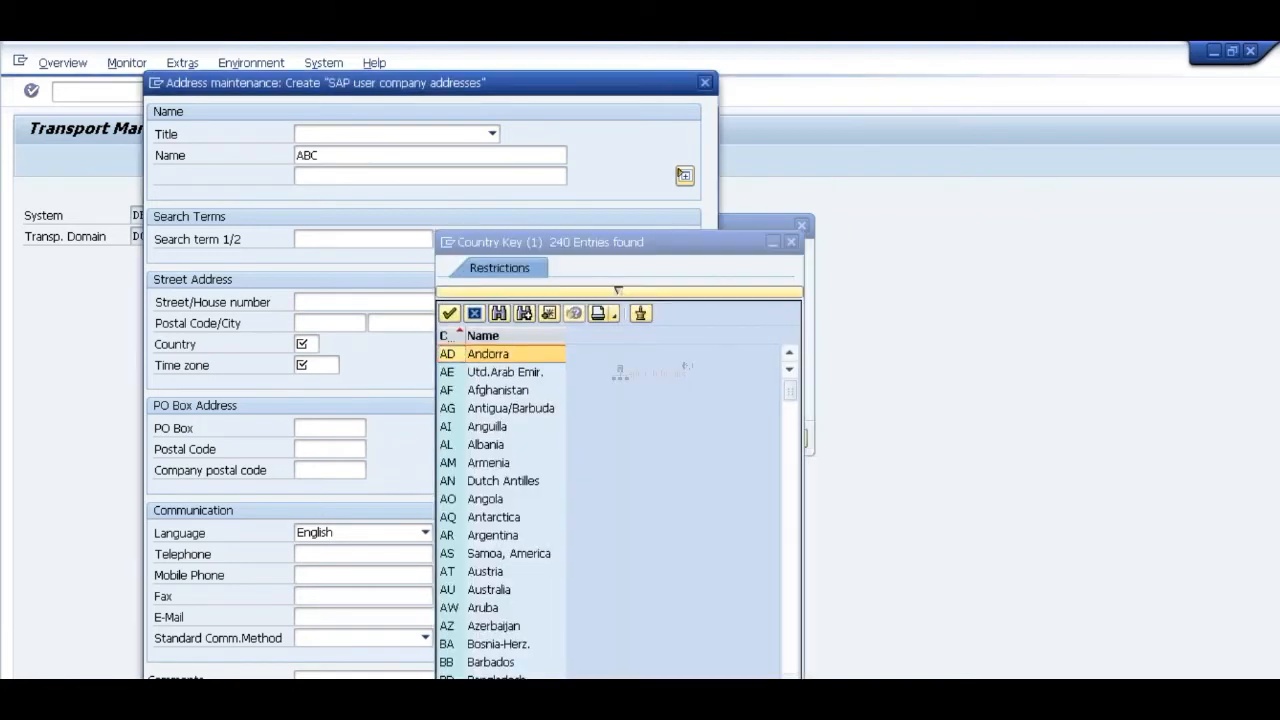
click(792, 522)
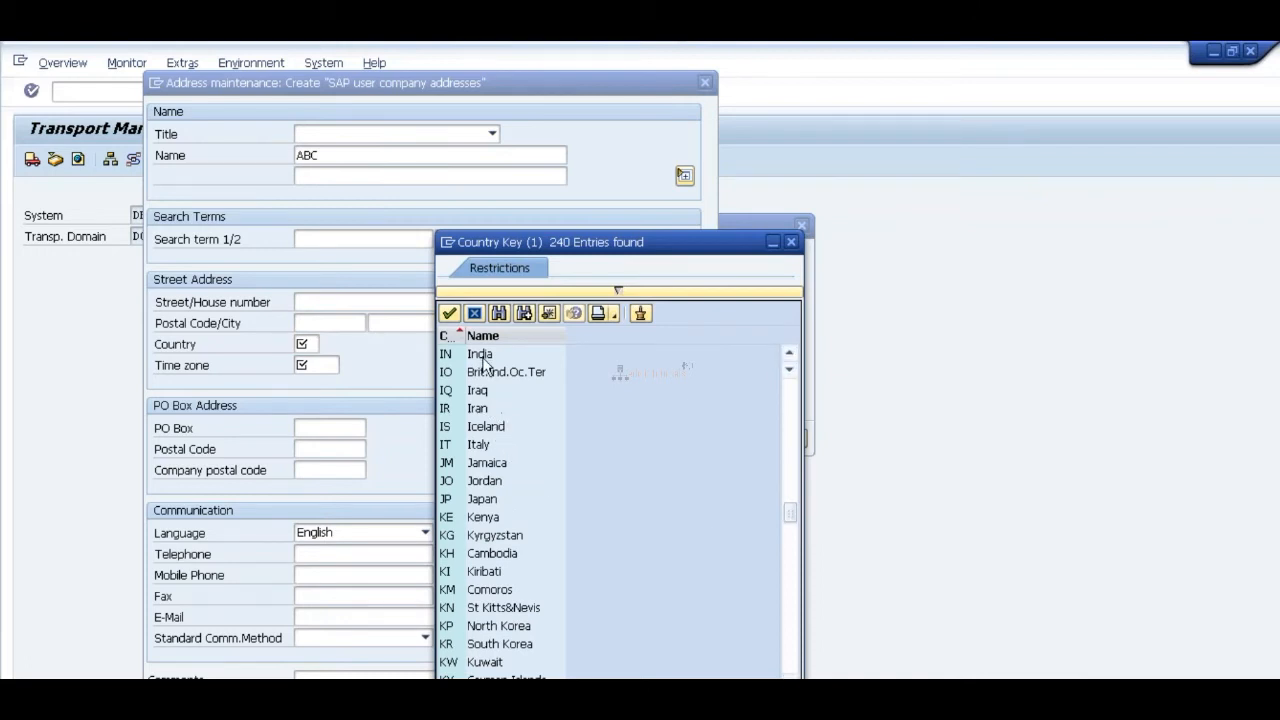
double_click(482, 354)
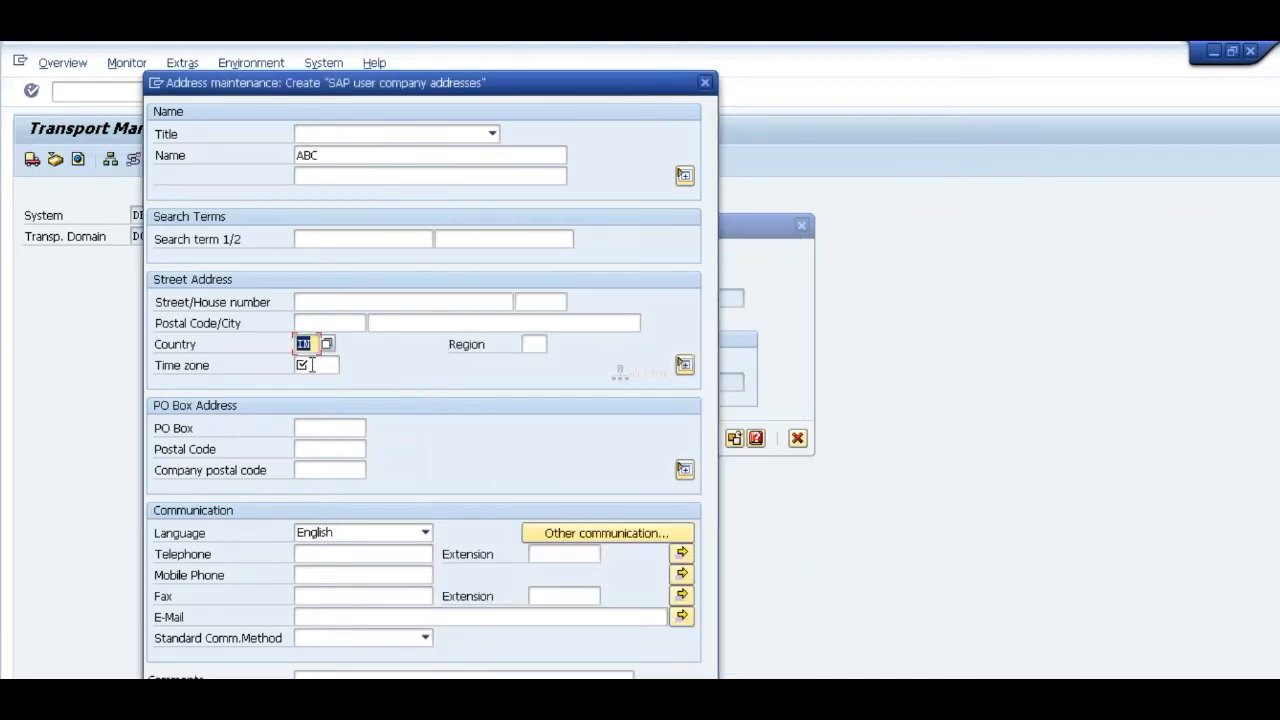
Step: Choose INDIA as the time zone of the company address and confirm the address entry
click(334, 364)
click(347, 366)
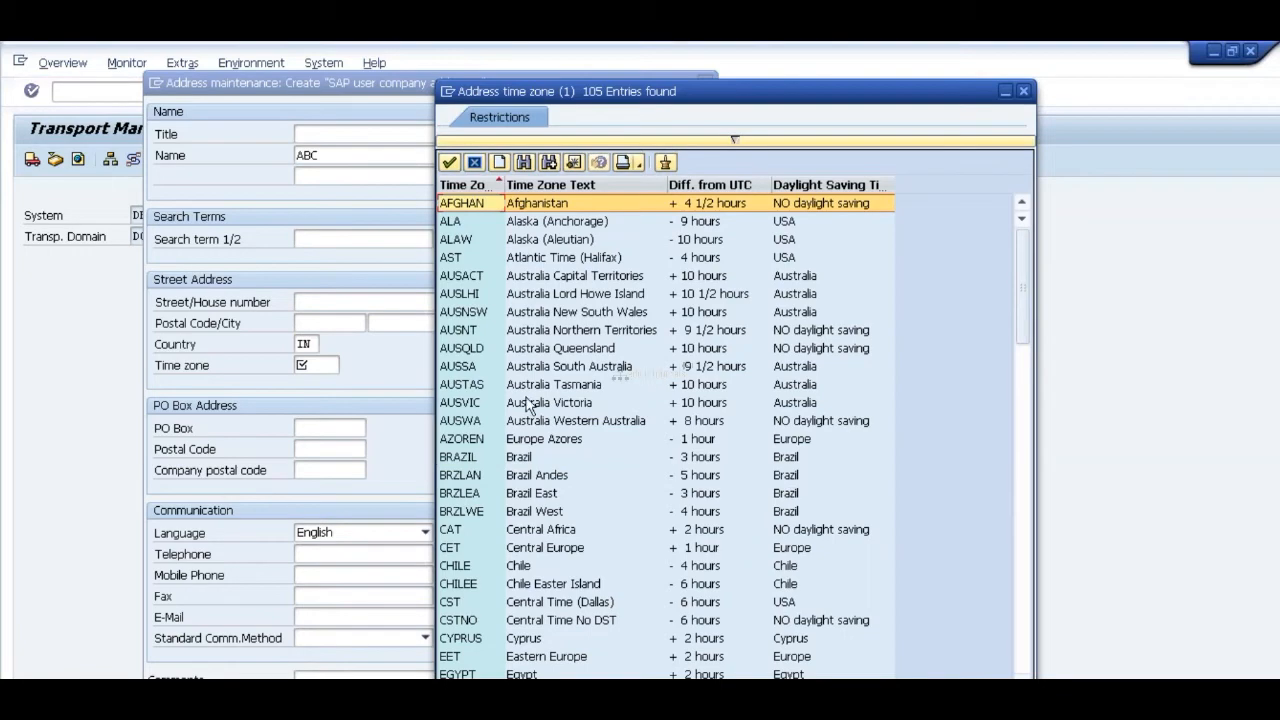
click(496, 405)
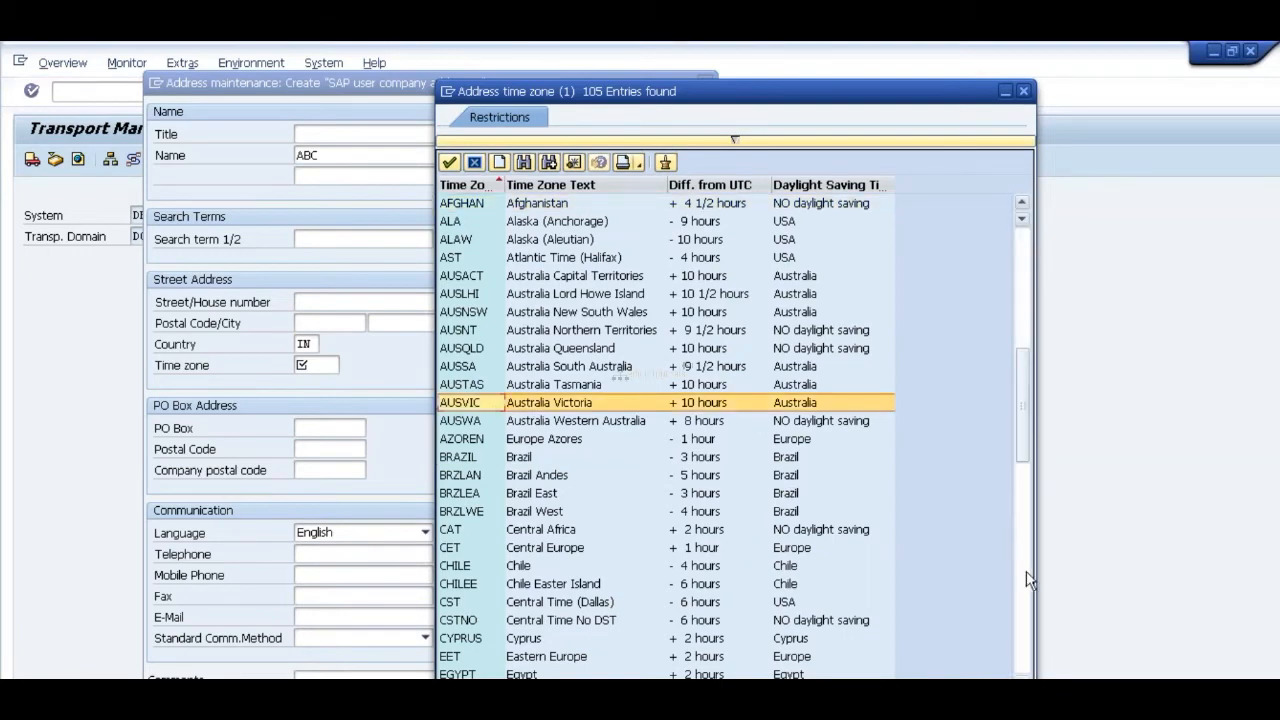
click(1026, 571)
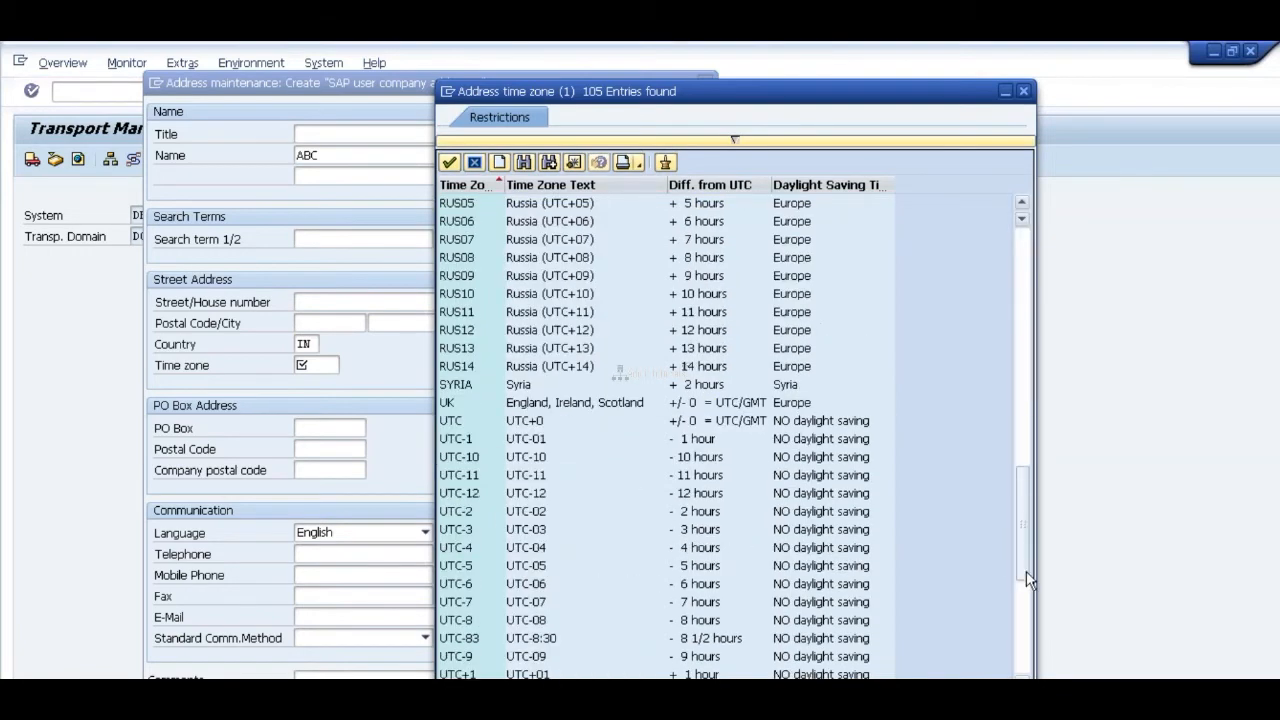
click(1022, 252)
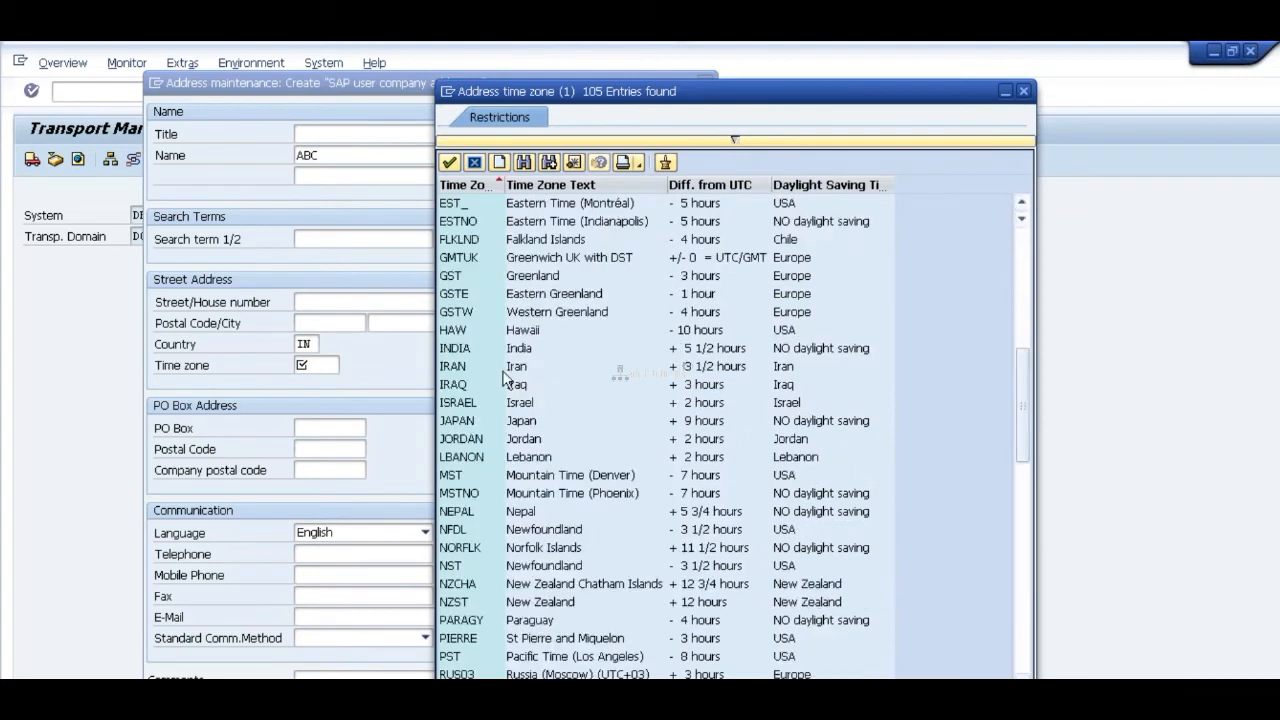
click(458, 347)
double_click(458, 347)
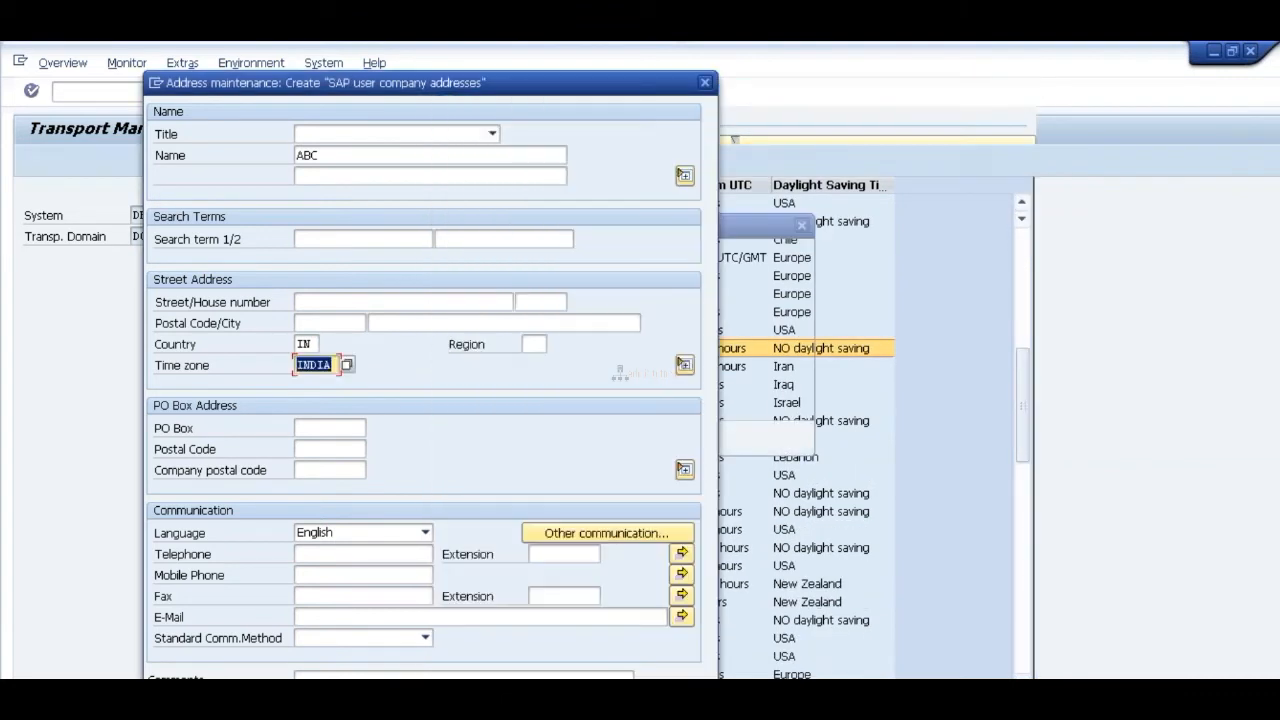
drag(572, 82, 558, 44)
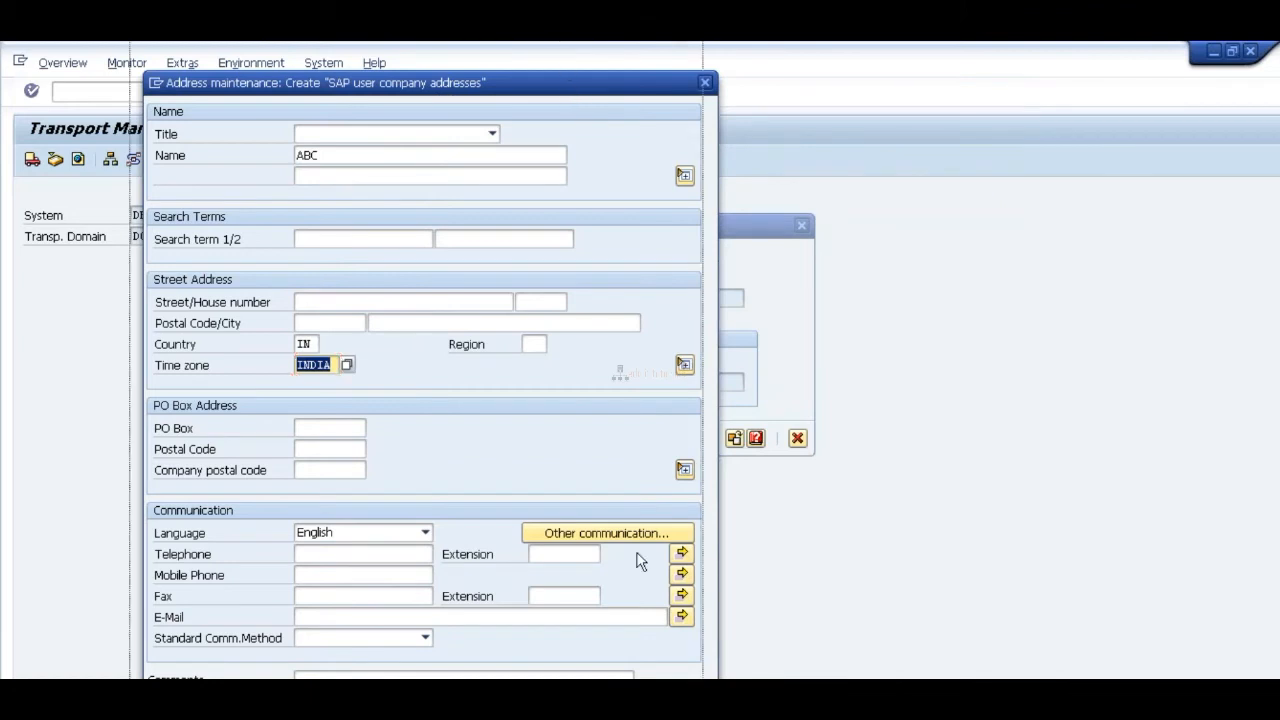
click(548, 679)
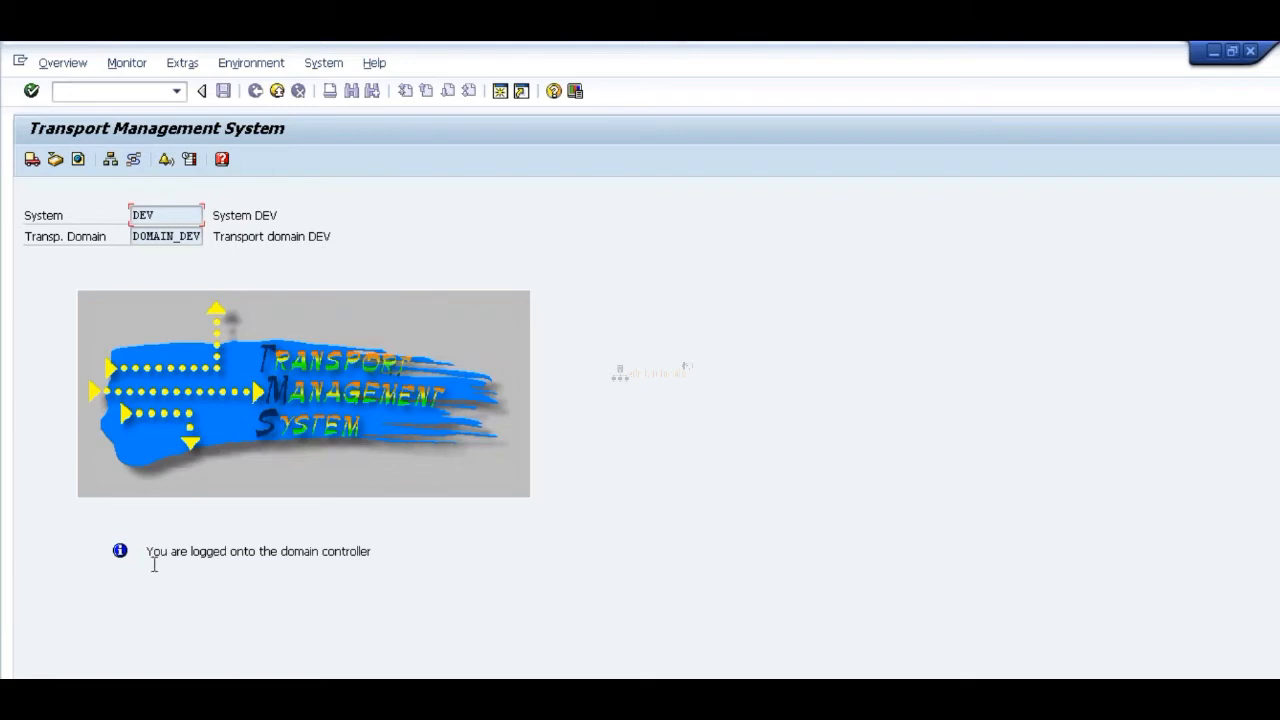
Step: Review the domain controller message, the transport domain and the system name on the Transport Management System start screen
drag(146, 551, 378, 552)
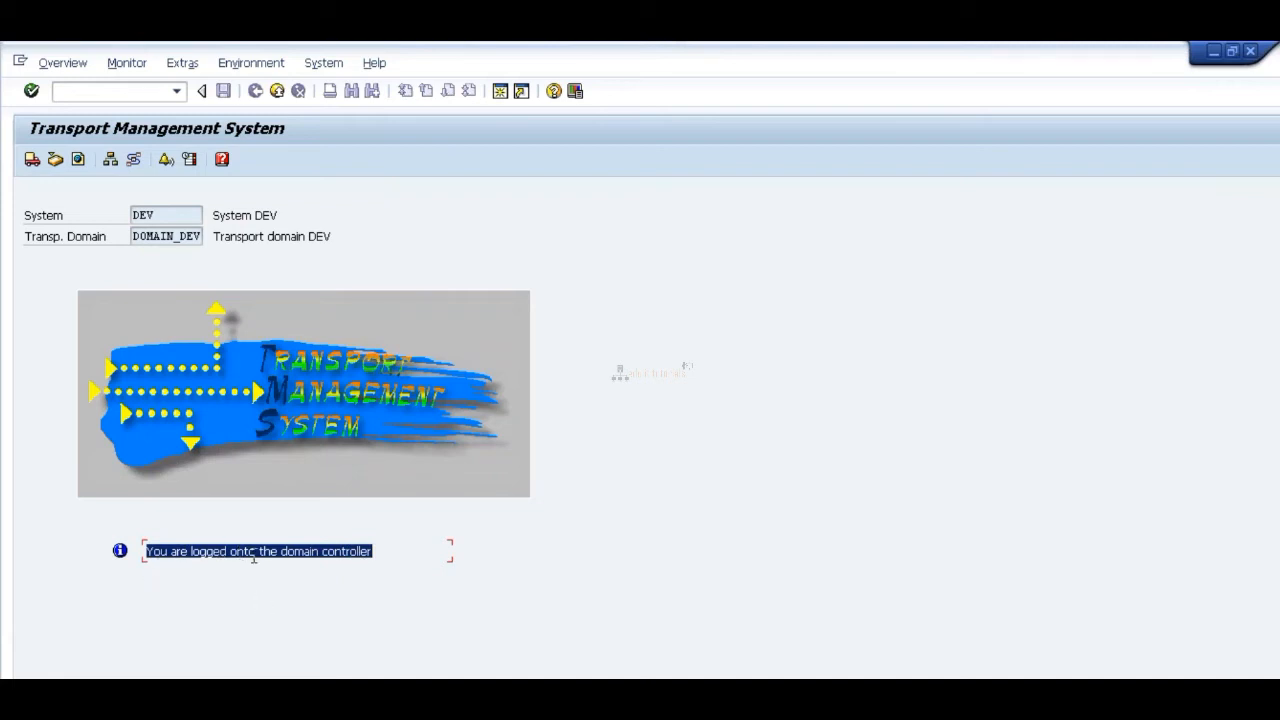
click(353, 566)
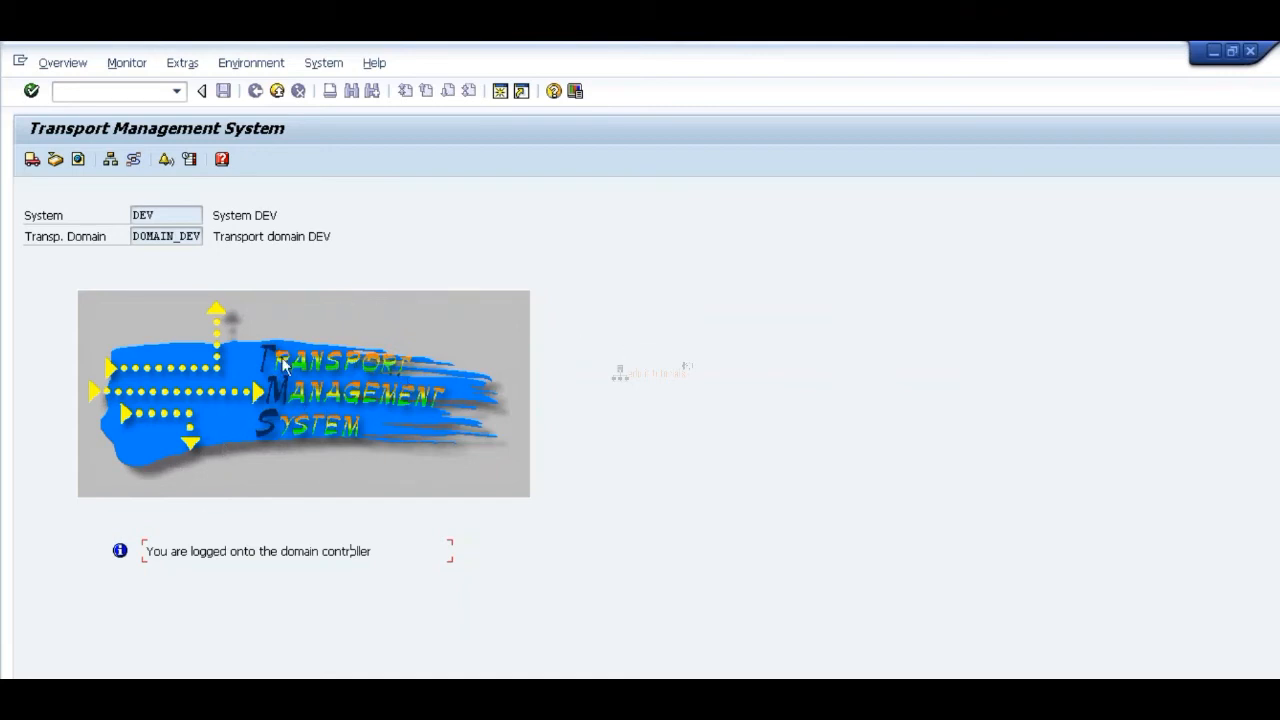
click(134, 236)
drag(134, 236, 202, 237)
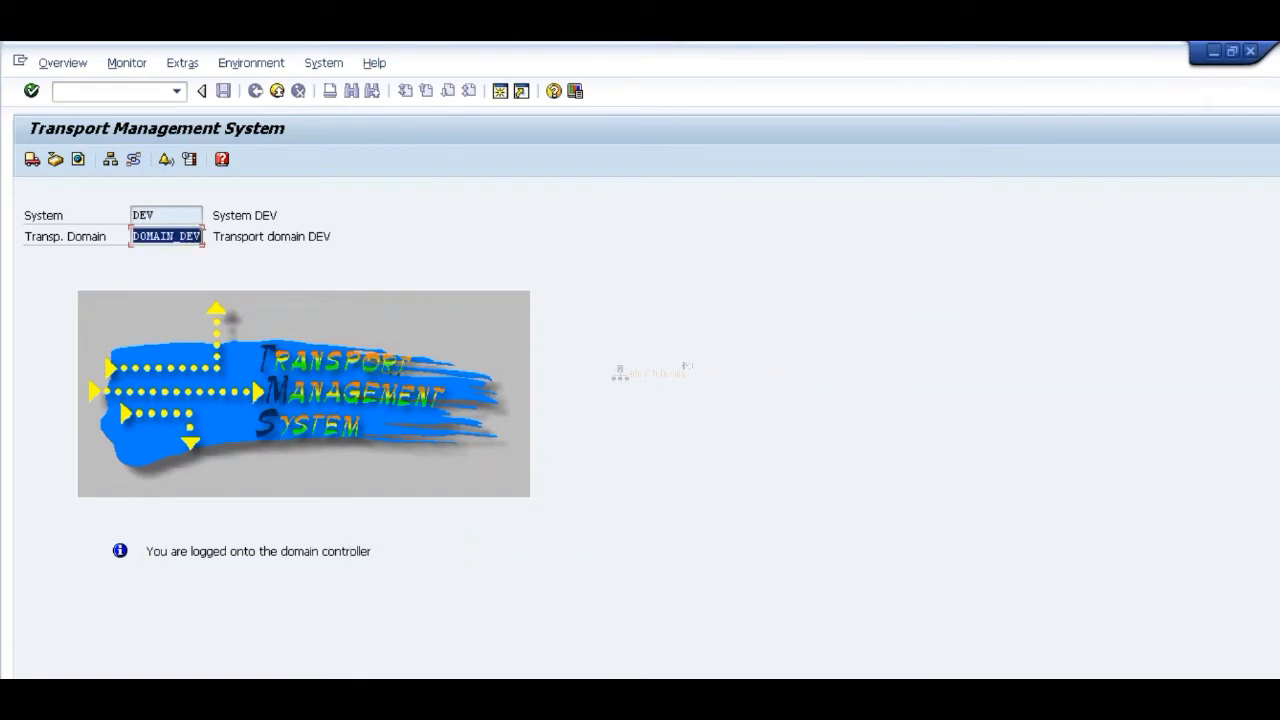
click(136, 216)
drag(136, 216, 157, 216)
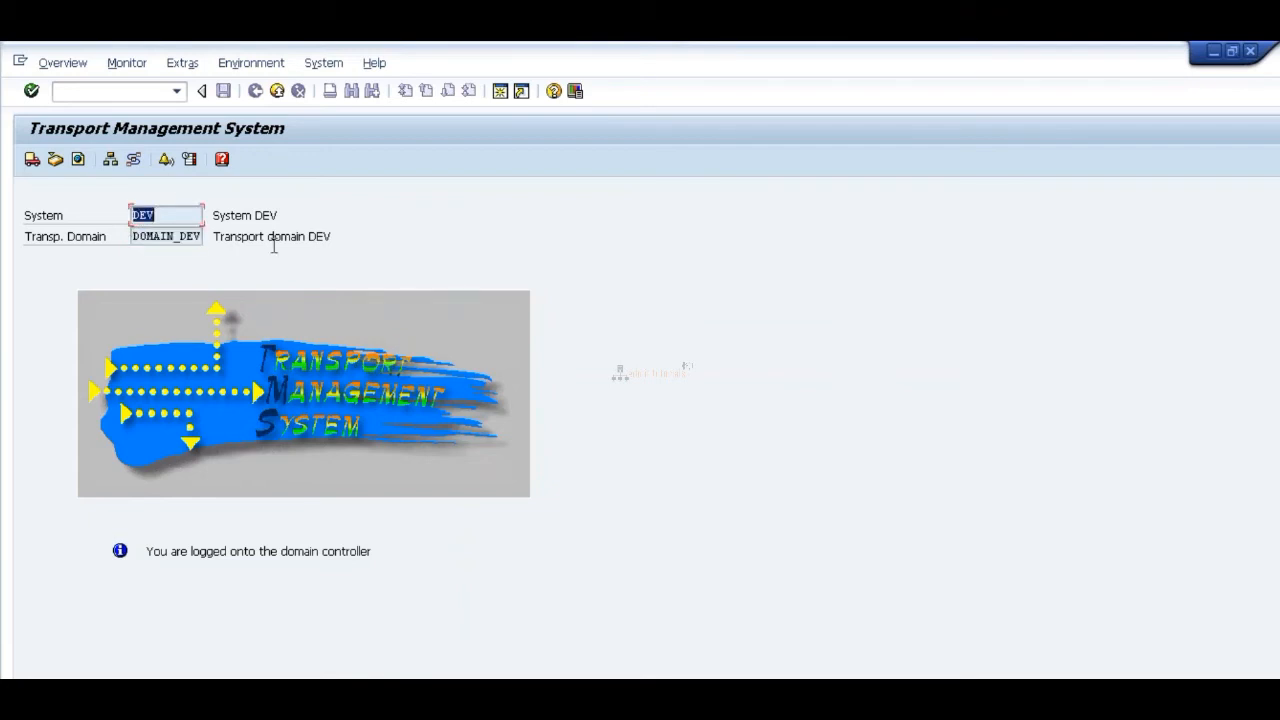
click(155, 216)
Step: Open the systems overview of the DOMAIN_DEV transport domain
click(76, 66)
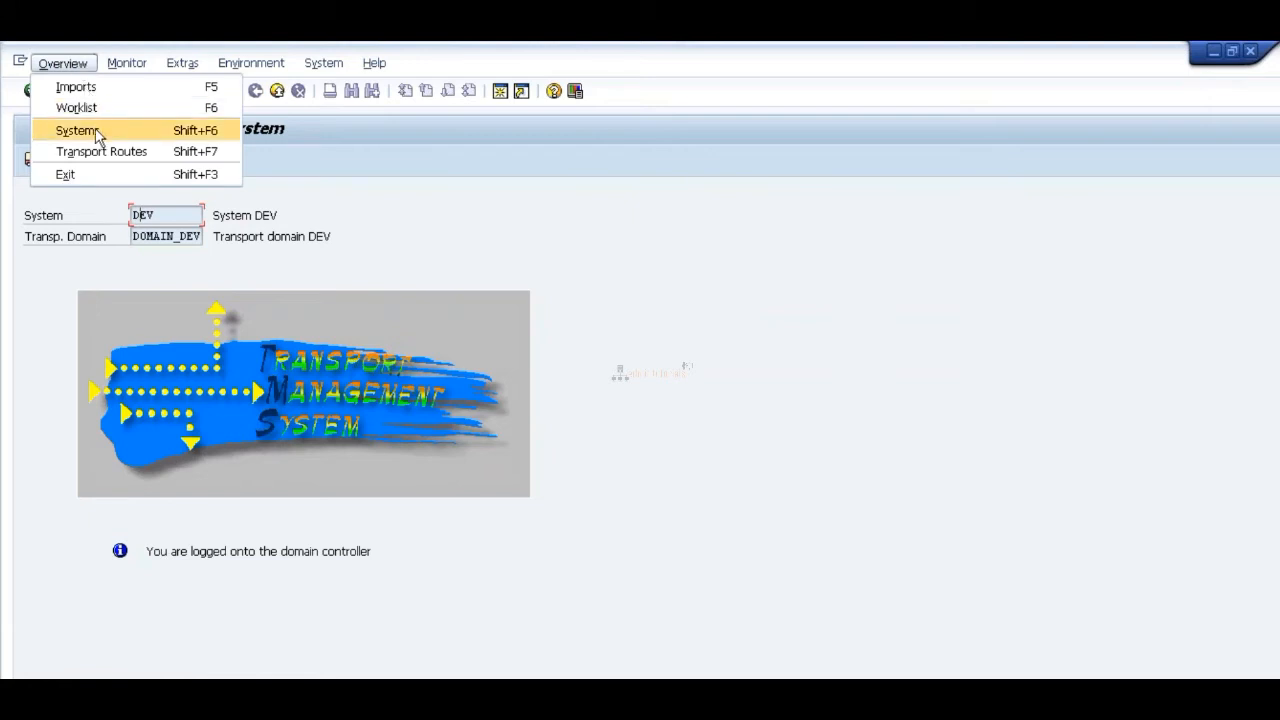
click(95, 130)
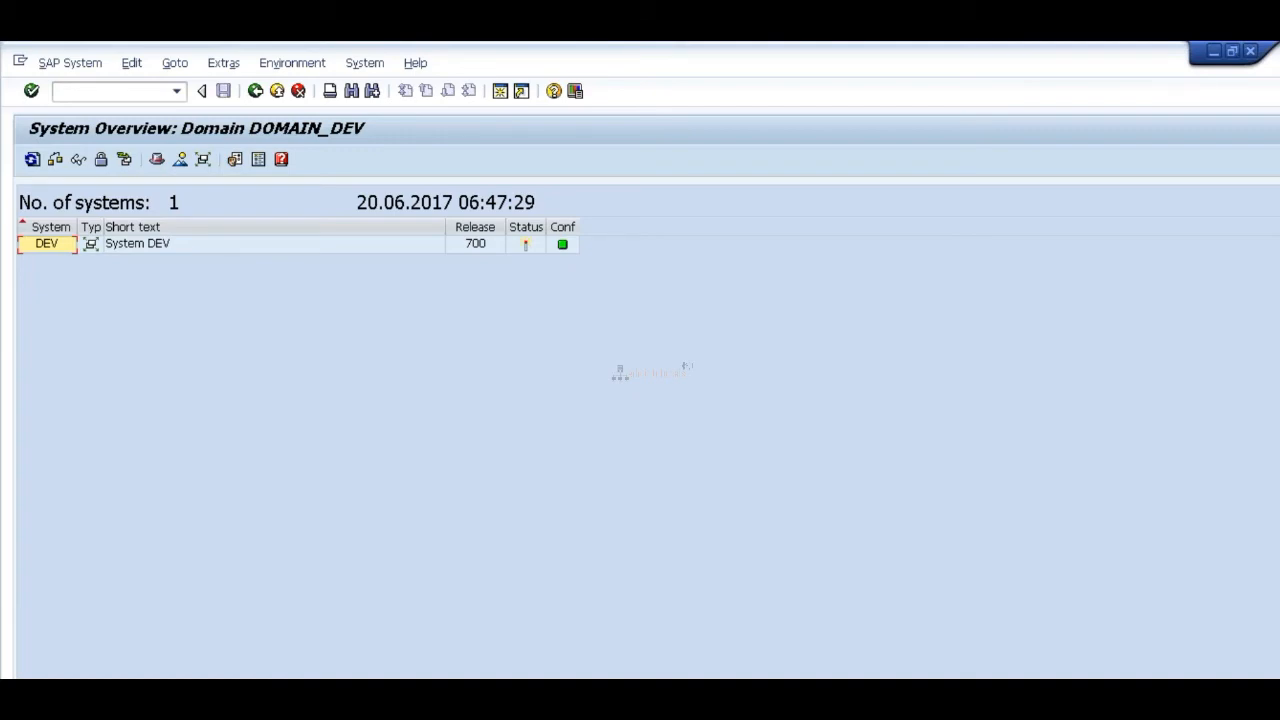
Step: Switch to Paint, draw a vertical line down from the first rectangle and add the text DC near its lower end
key(alt+Tab)
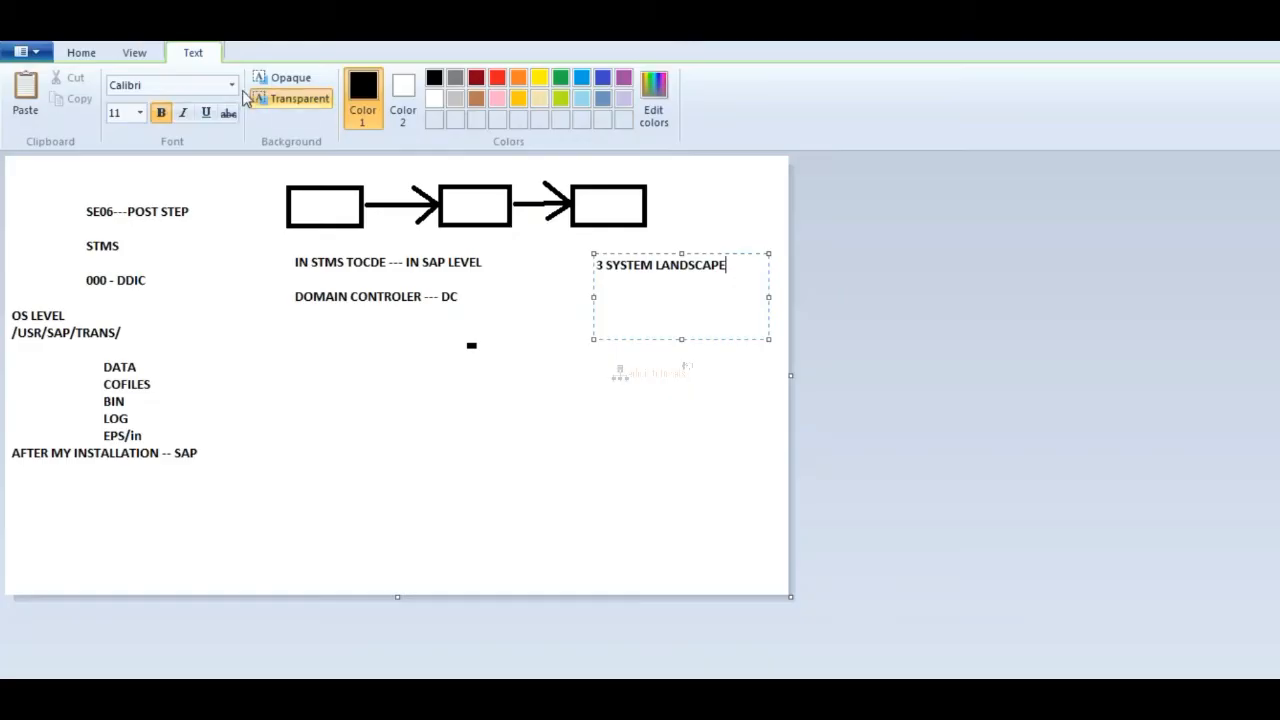
click(82, 55)
mouse_move(330, 218)
mouse_down()
mouse_move(330, 355)
mouse_move(432, 457)
mouse_up()
click(279, 86)
text(DC)
click(459, 472)
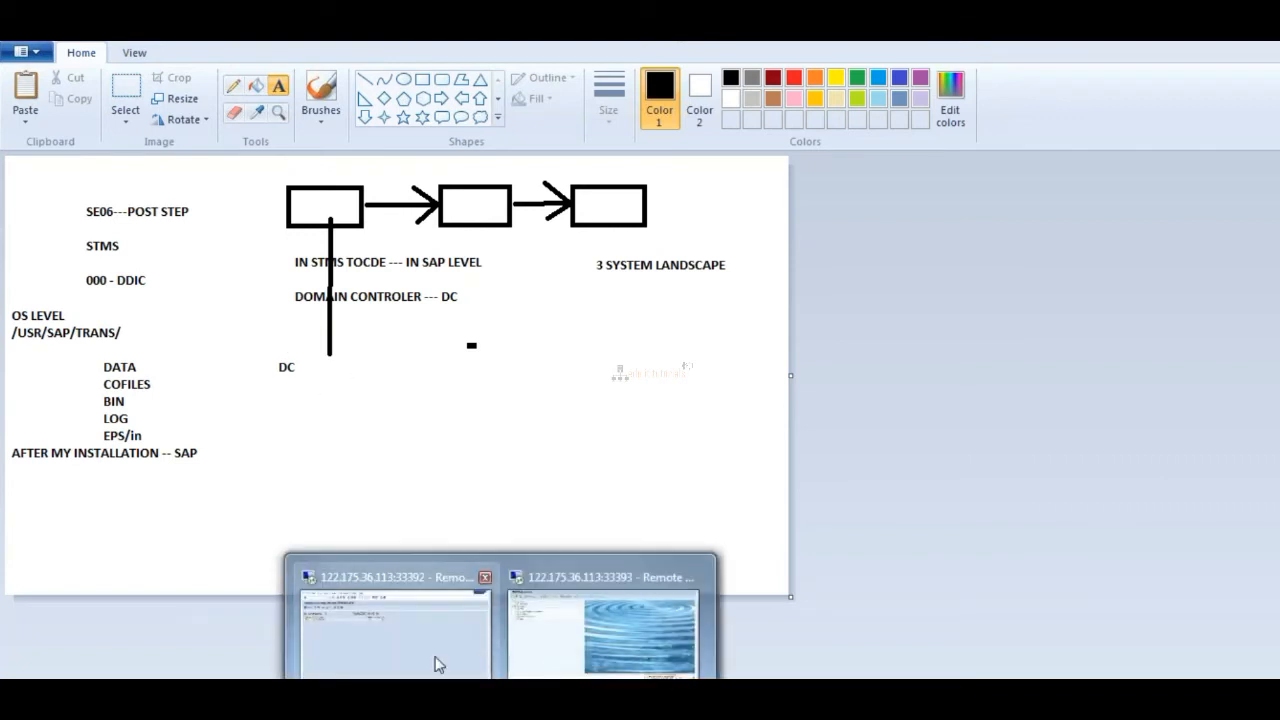
Step: Return to the SAP system overview, start creating an external system and move its dialog clear of the system list
click(437, 663)
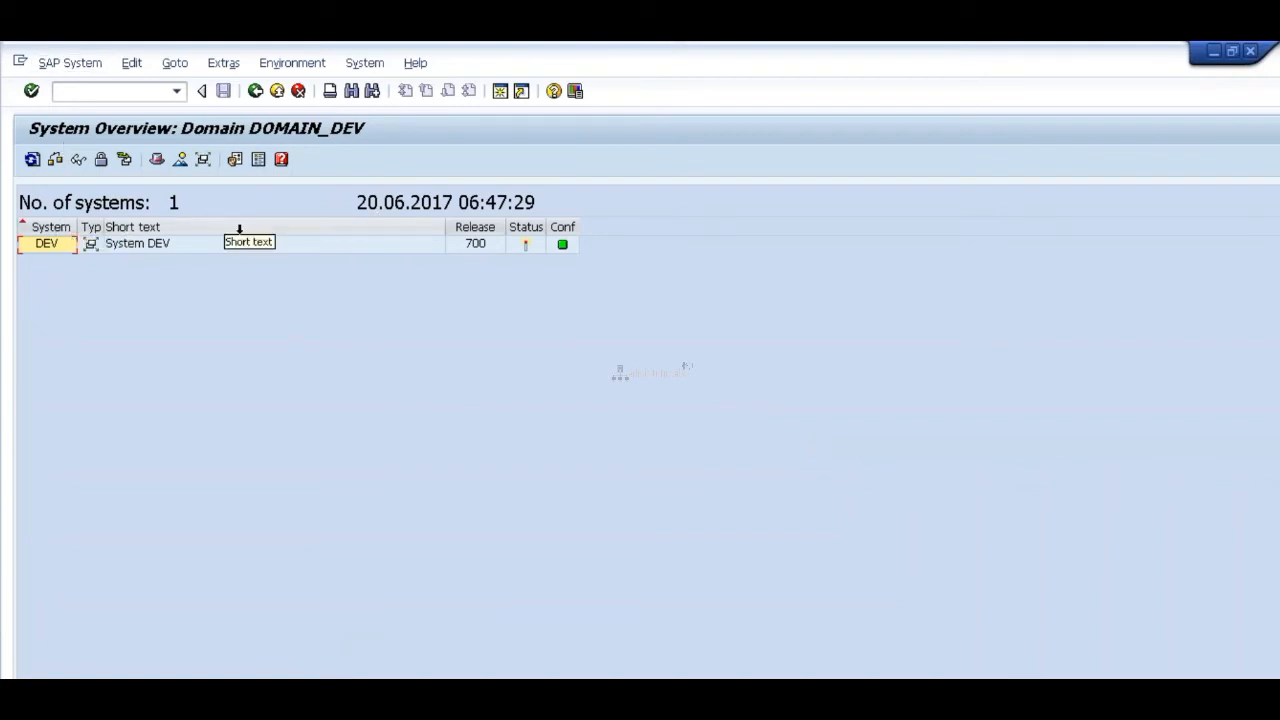
click(89, 66)
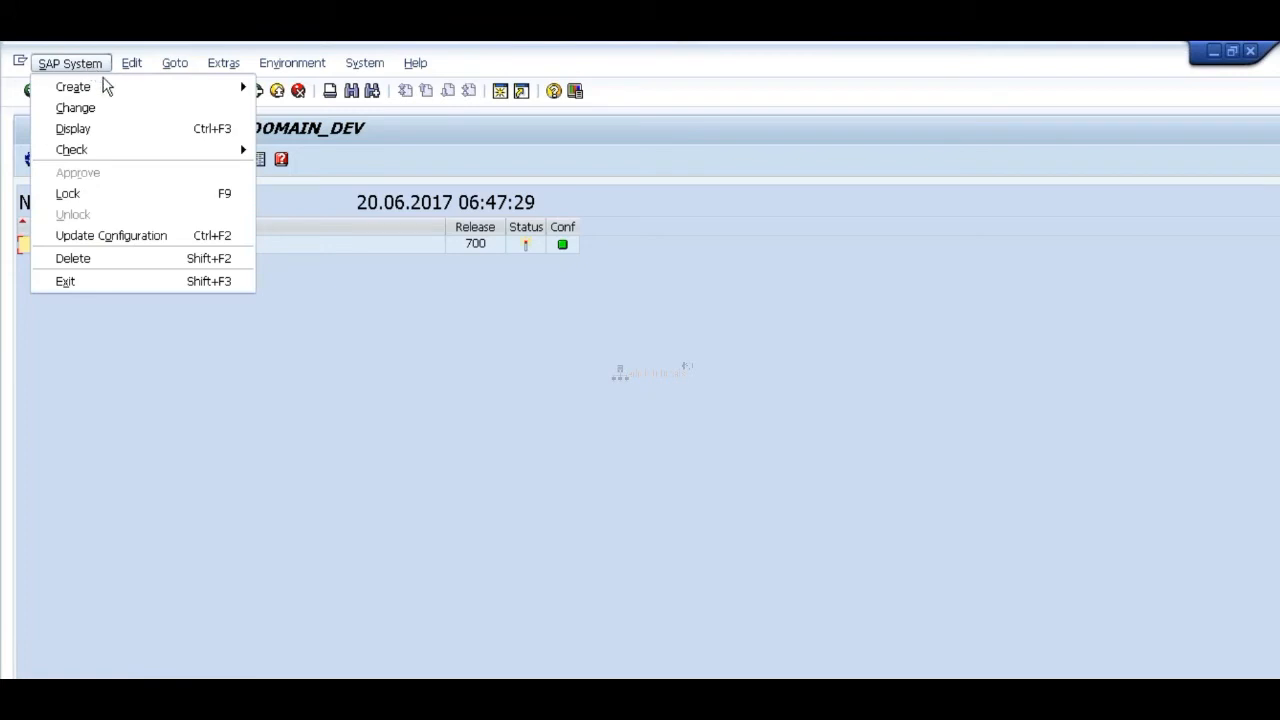
mouse_move(128, 93)
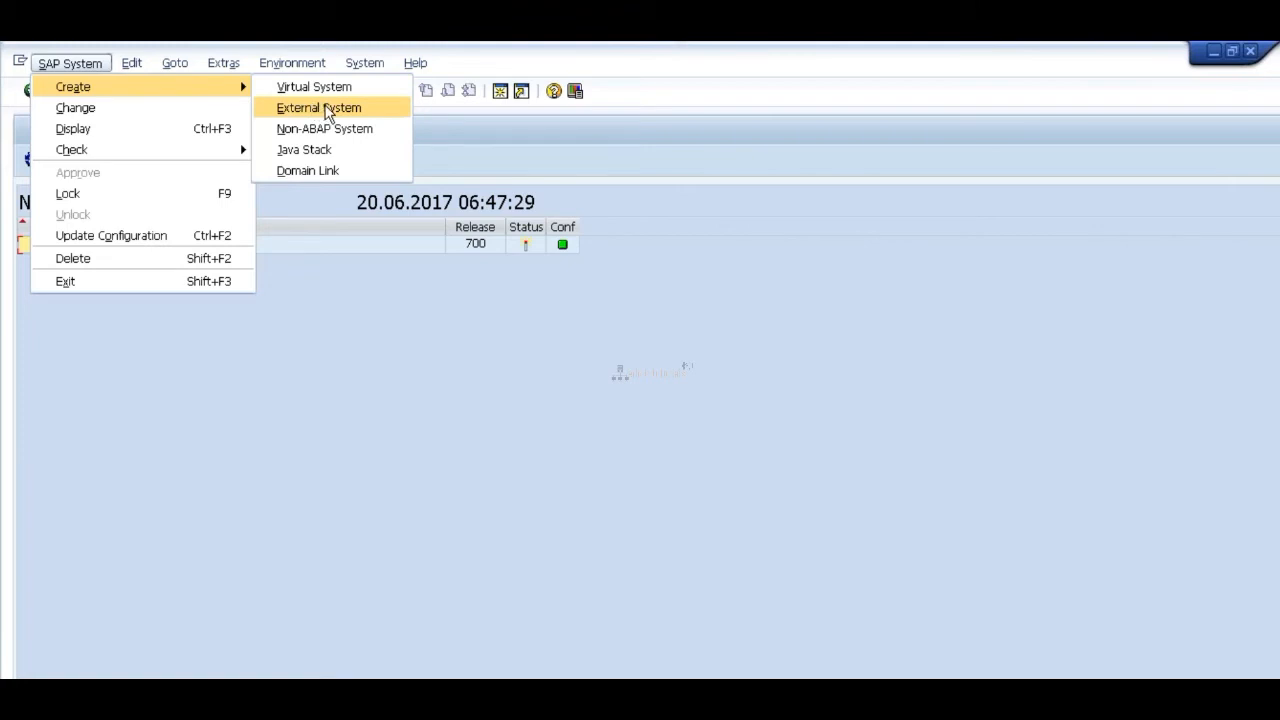
click(328, 112)
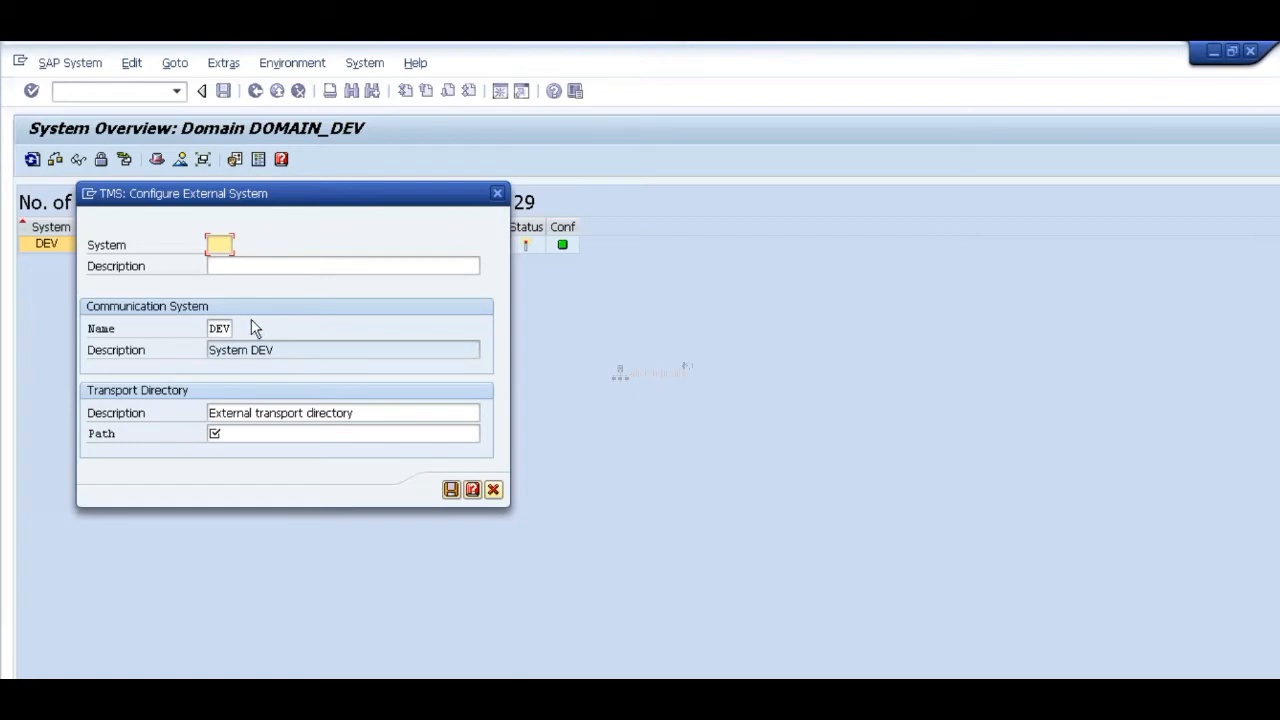
drag(287, 197, 462, 297)
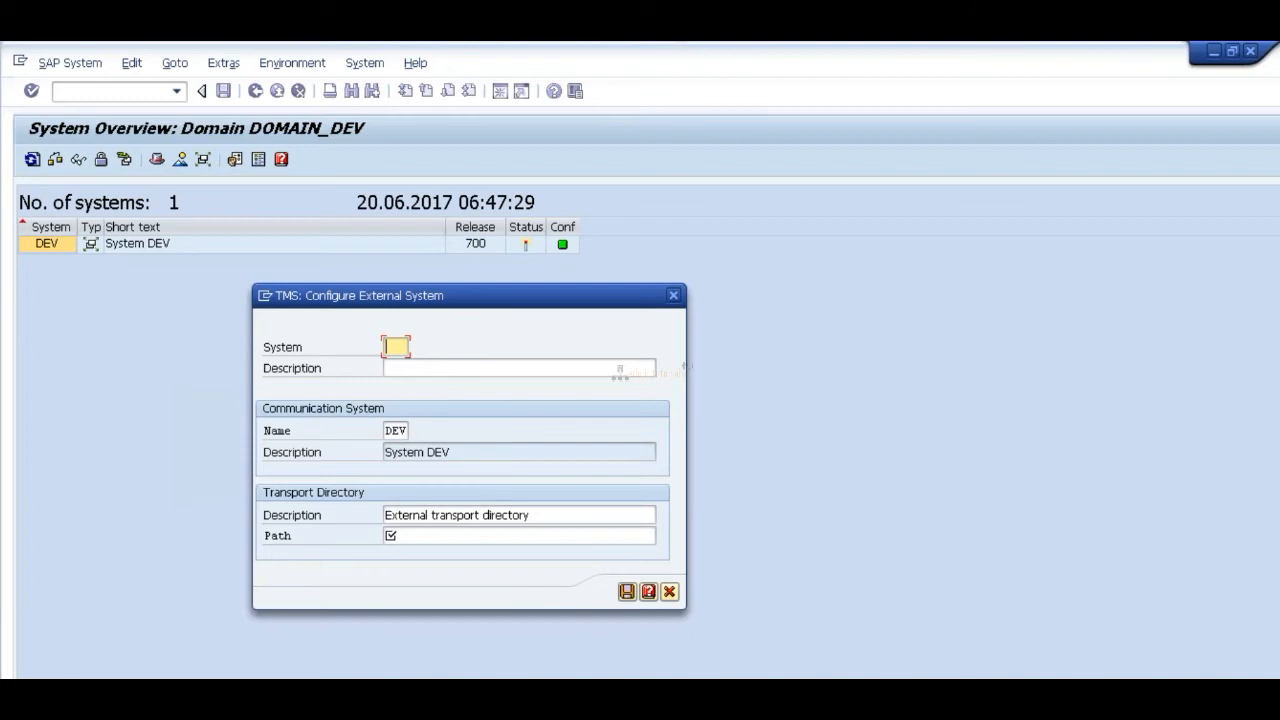
Step: Enter QAS as the external system's name and SYSTEM QAS as its description
text(QAS)
key(Tab)
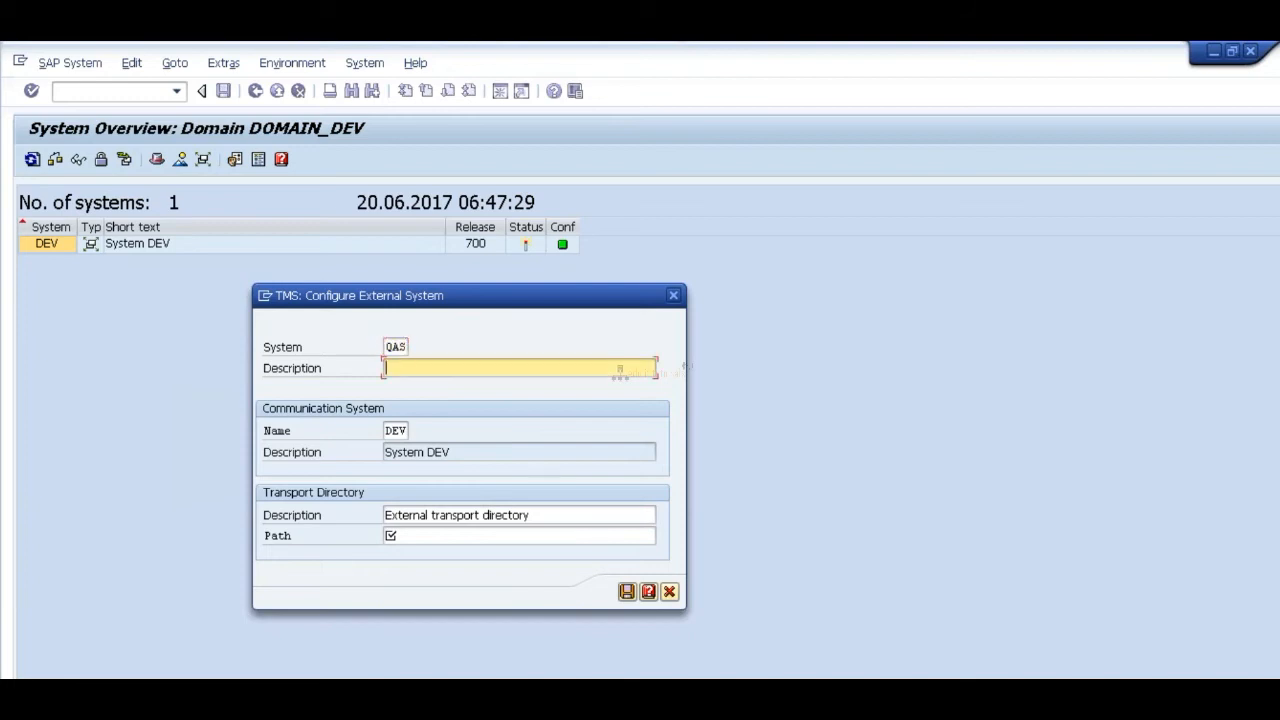
text(SYSTEM QAS)
click(436, 533)
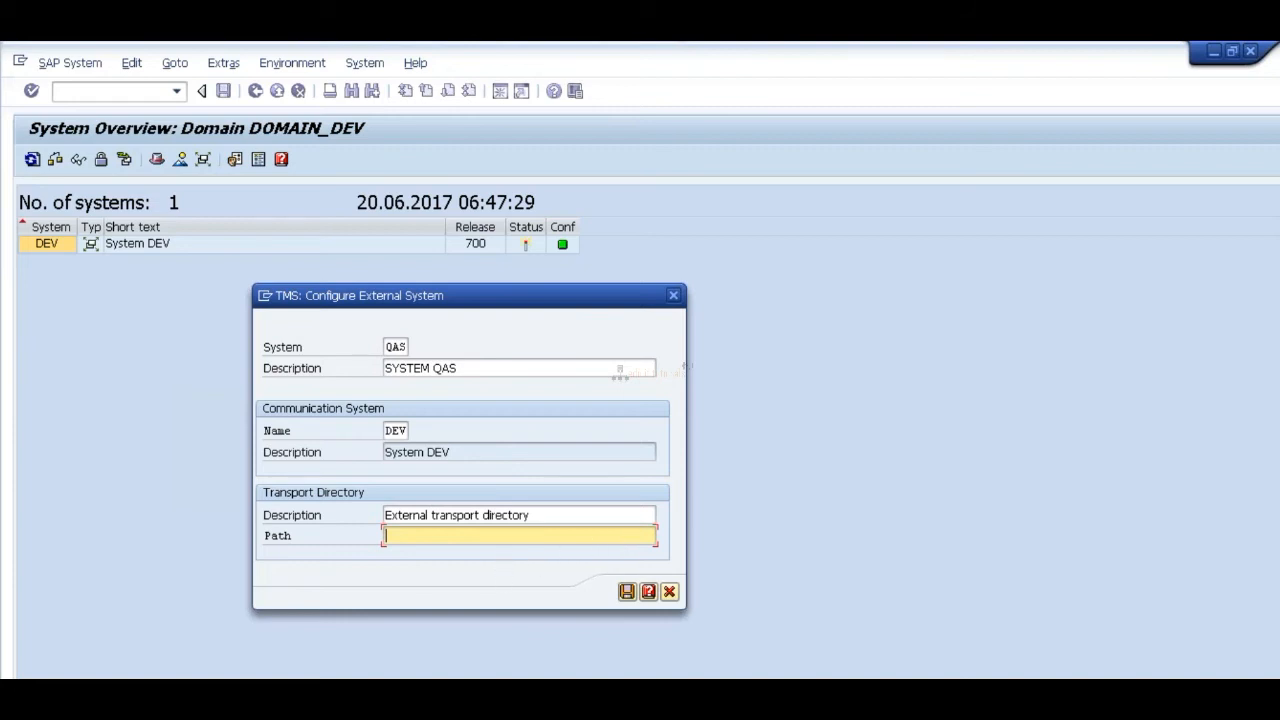
Step: Switch to the QAS server's remote desktop, browse to E:\usr\sap\trans in the file explorer and copy the folder path
mouse_move(501, 702)
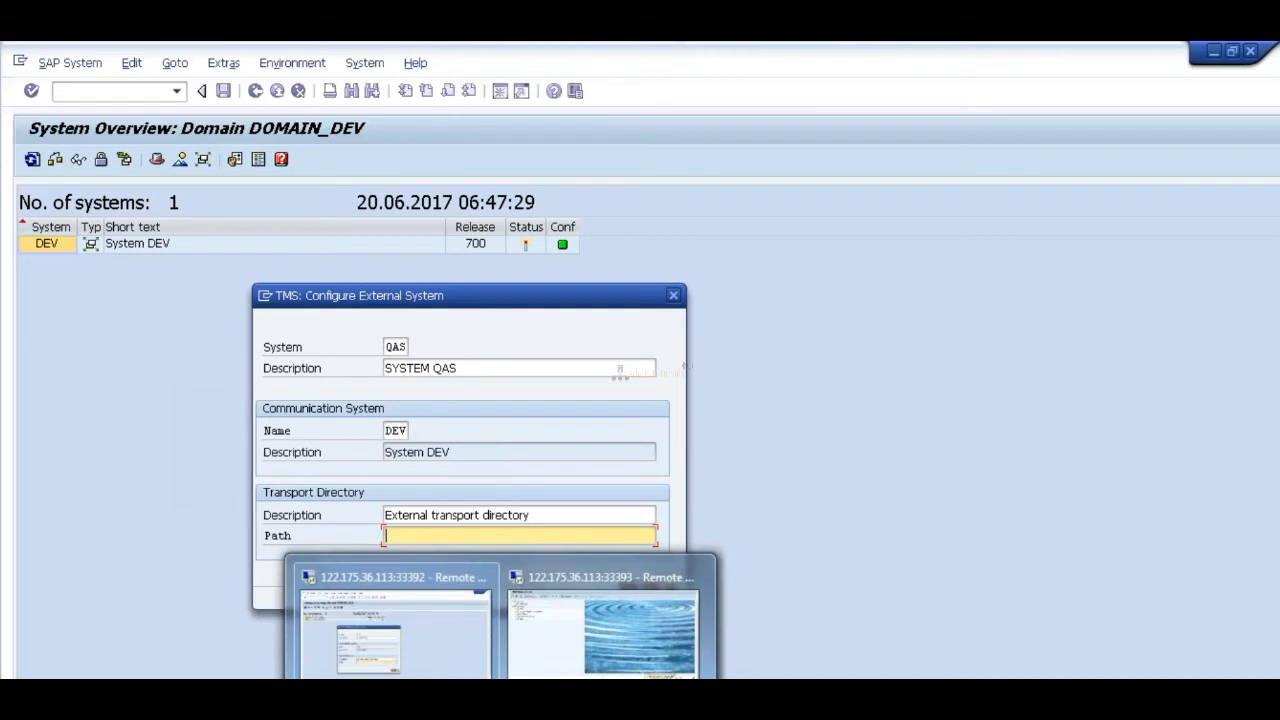
click(613, 653)
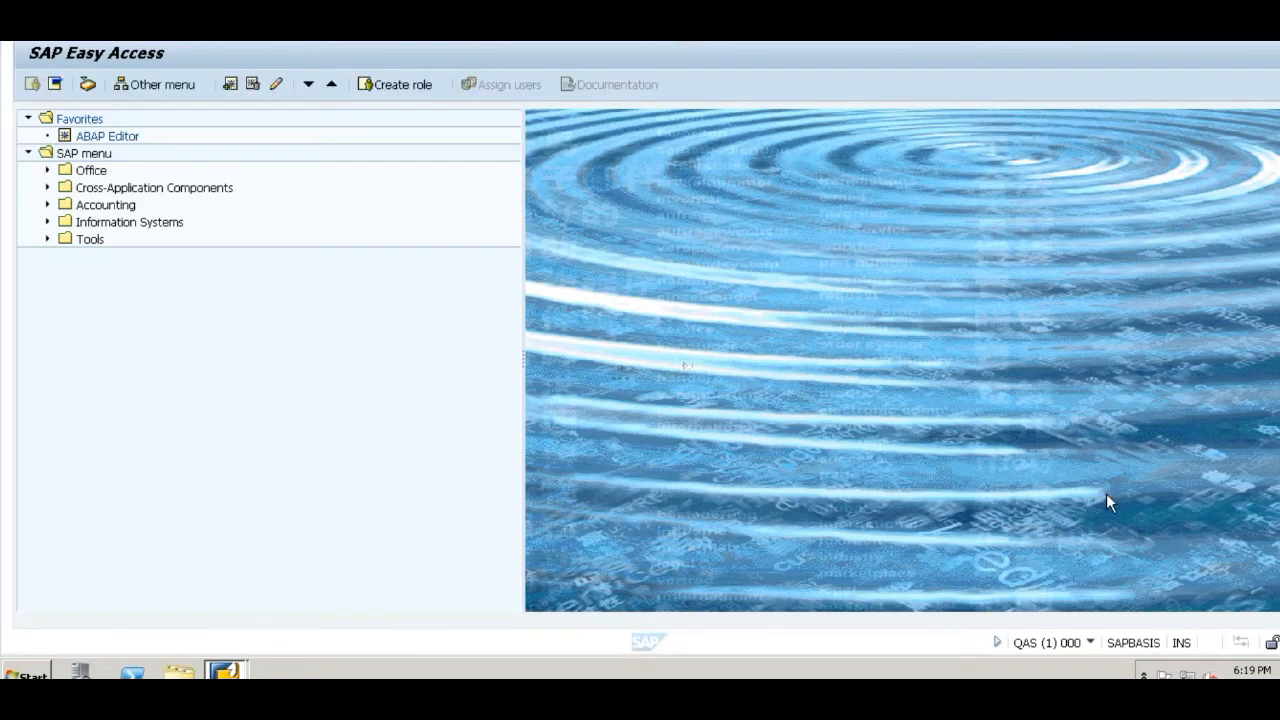
click(179, 670)
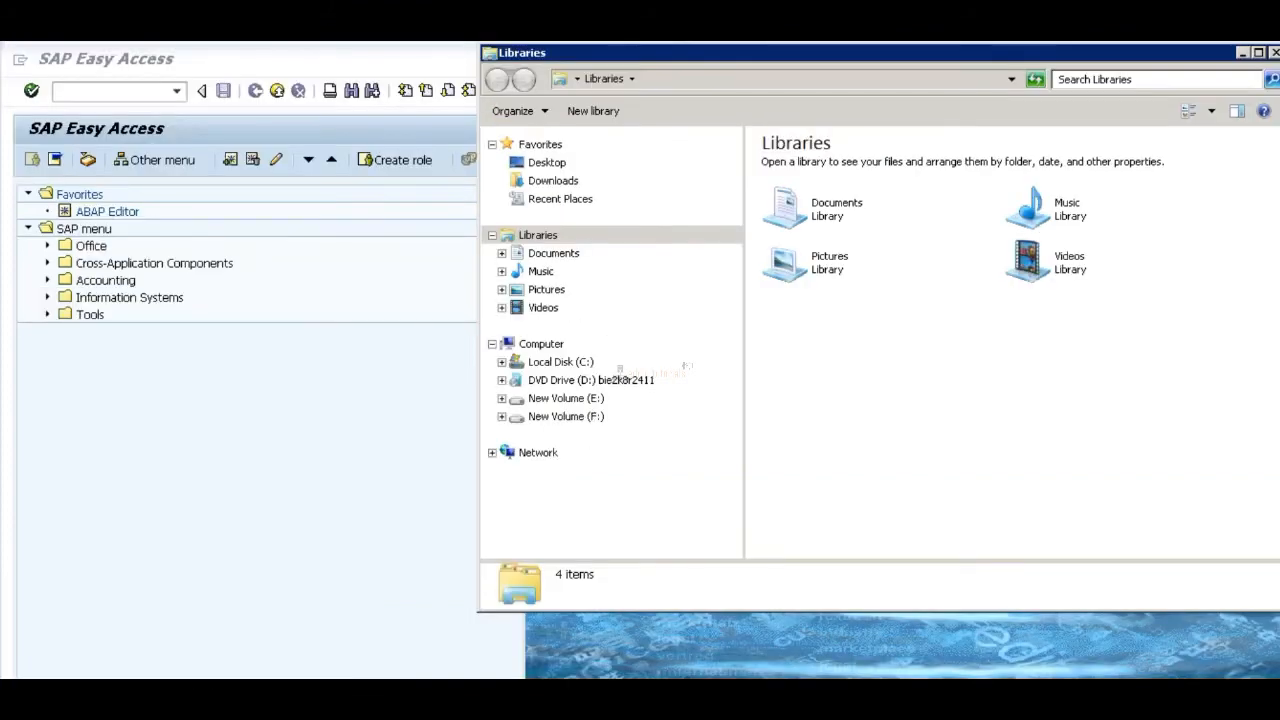
click(566, 323)
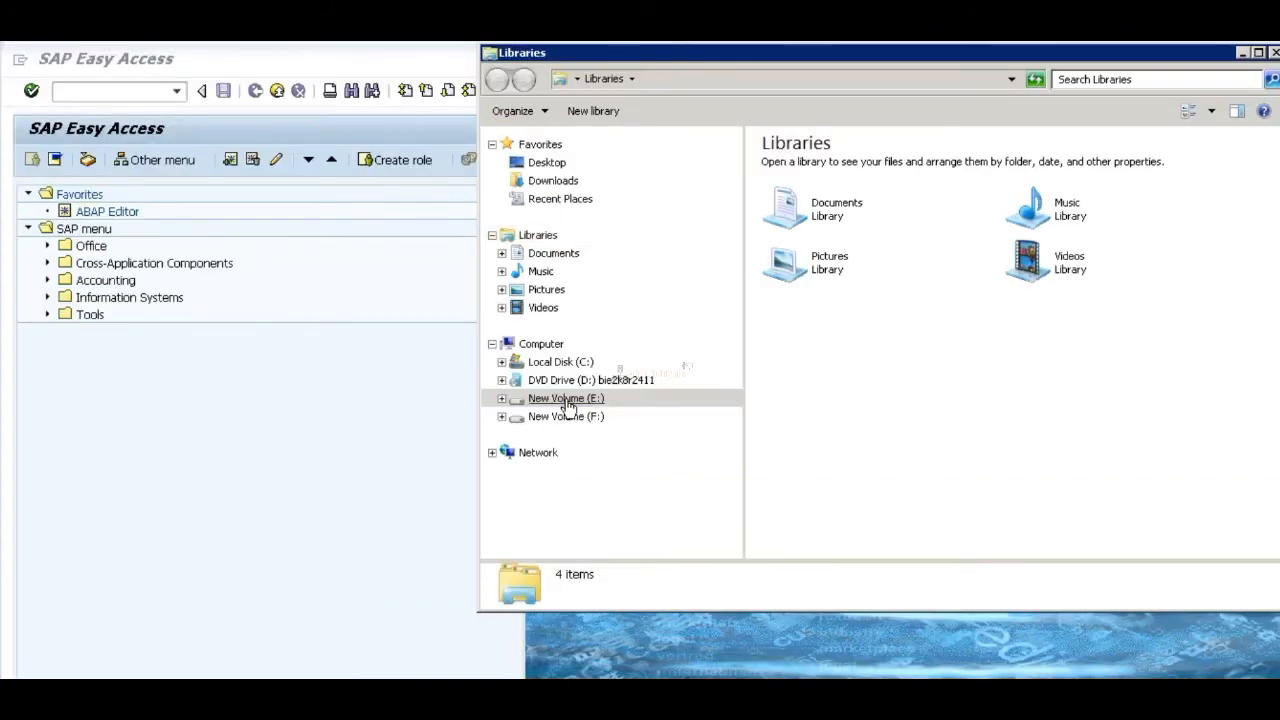
double_click(780, 290)
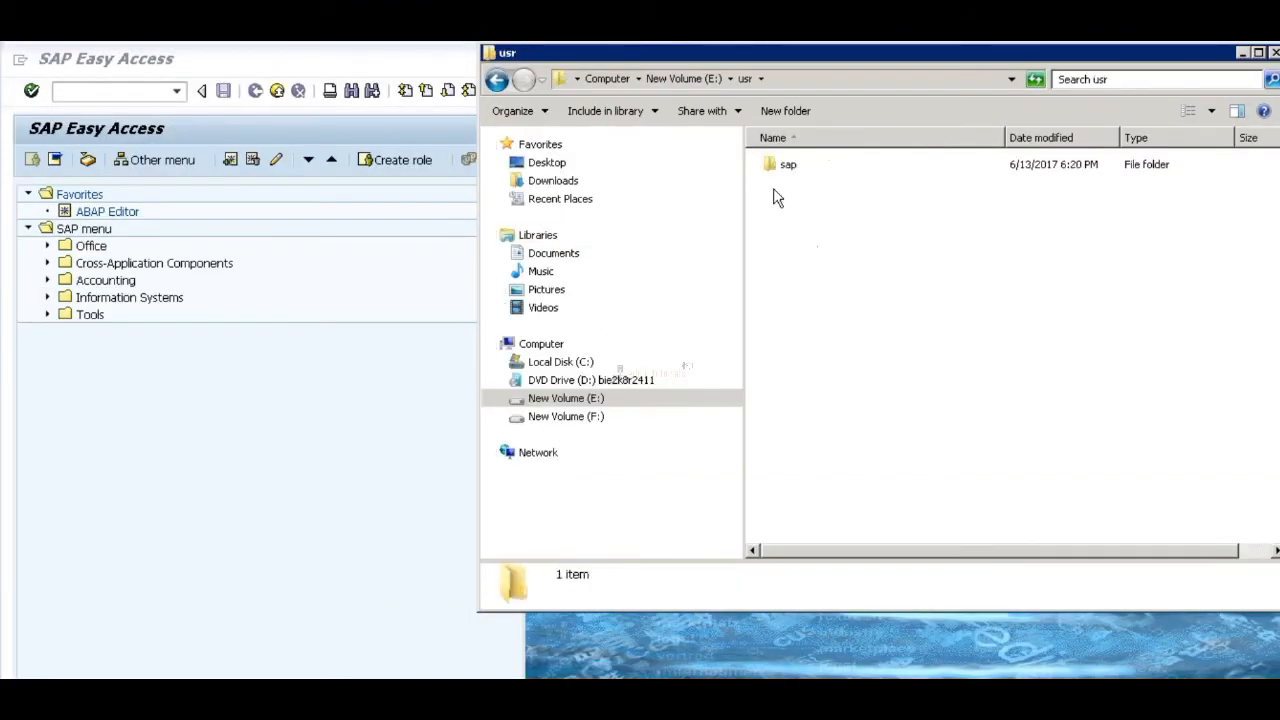
double_click(776, 168)
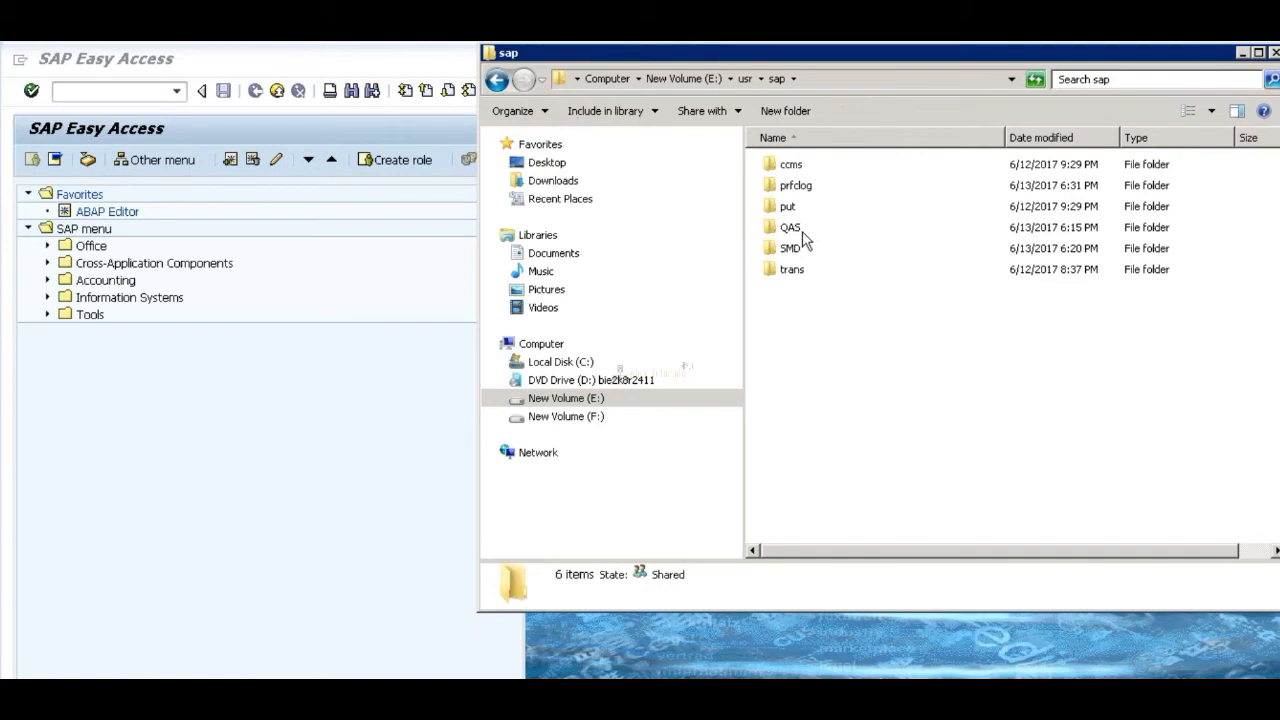
double_click(790, 271)
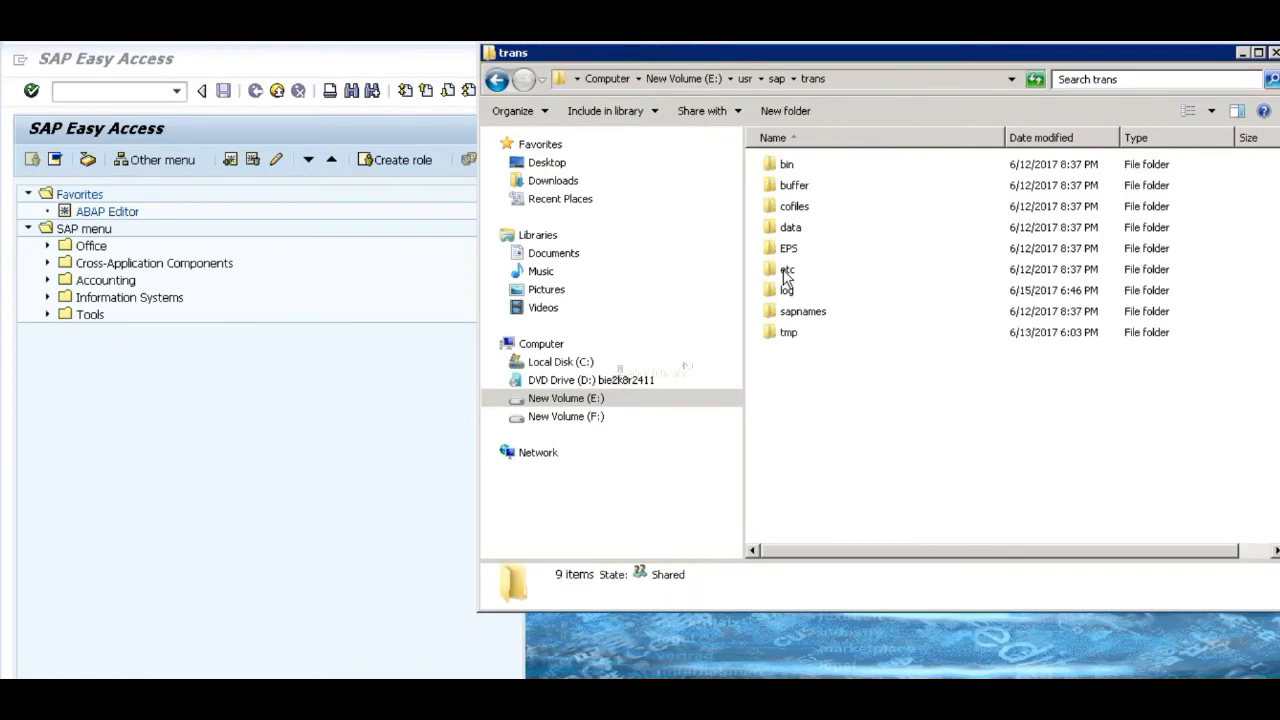
click(864, 80)
key(ctrl+c)
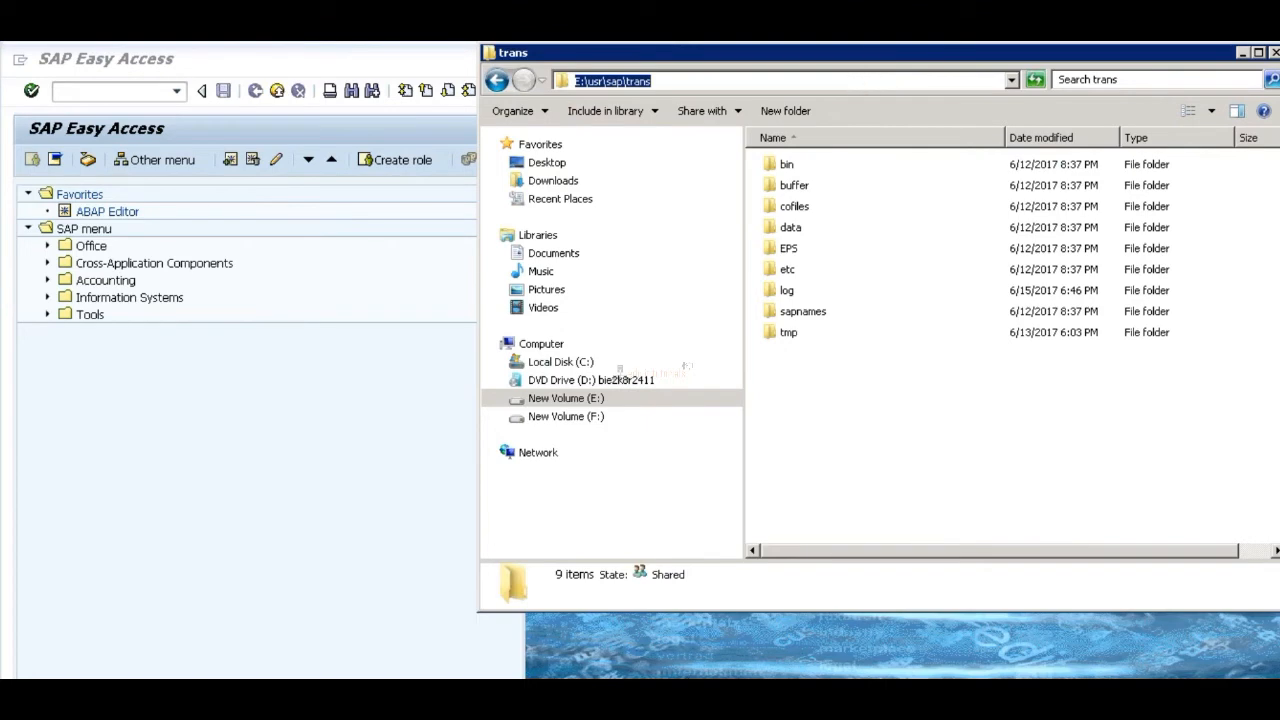
Step: Return to the DEV remote session, set the transport directory path to E:\usr\sap\trans and save the external system
mouse_move(501, 698)
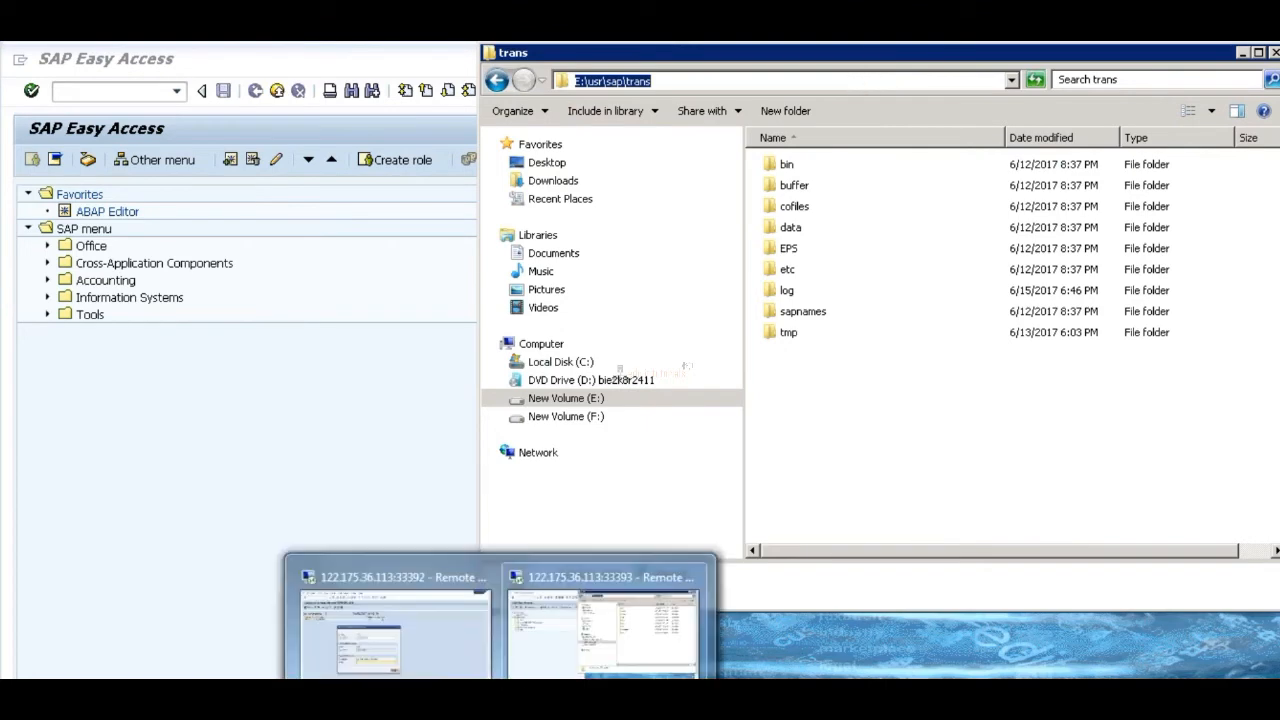
click(433, 656)
click(399, 536)
key(ctrl+v)
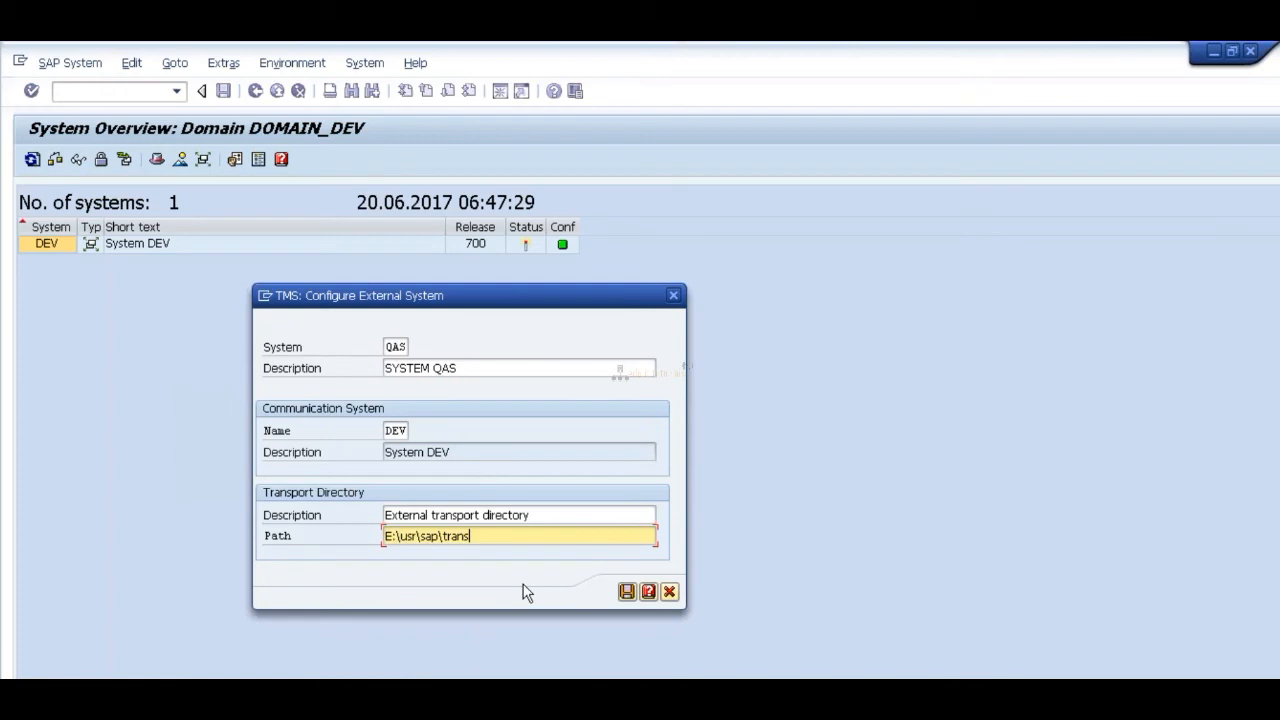
click(627, 592)
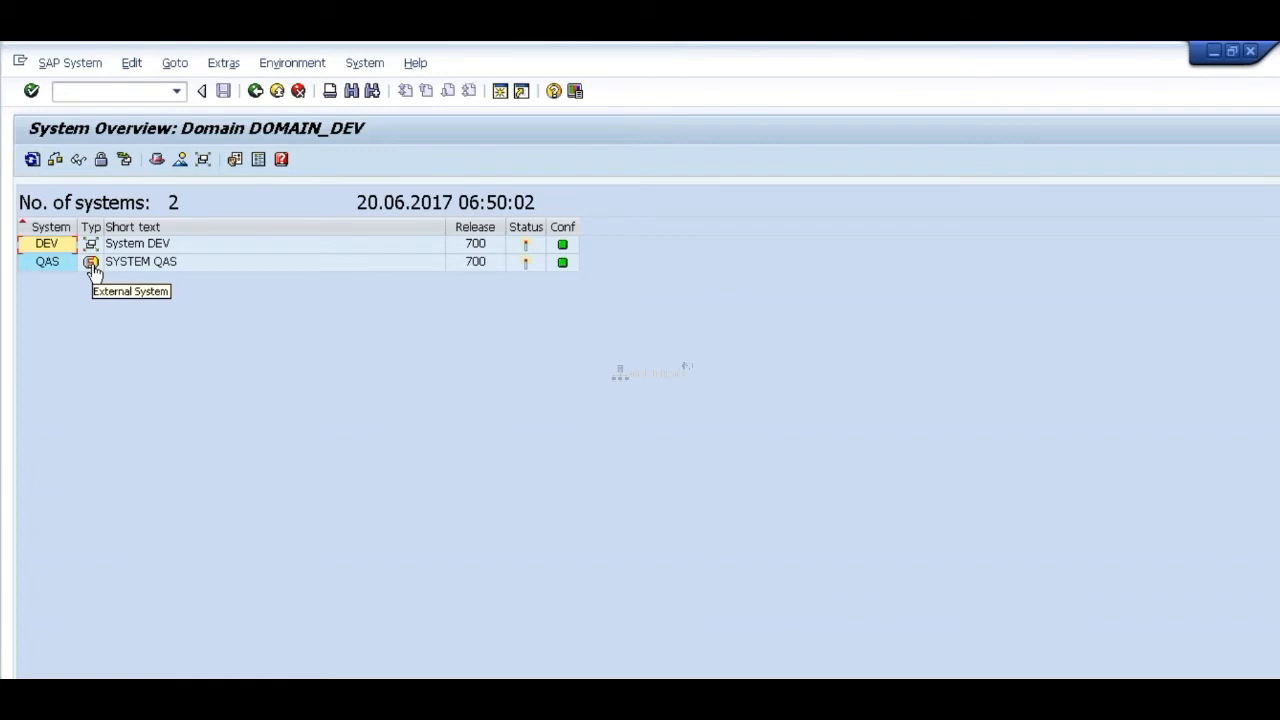
click(28, 268)
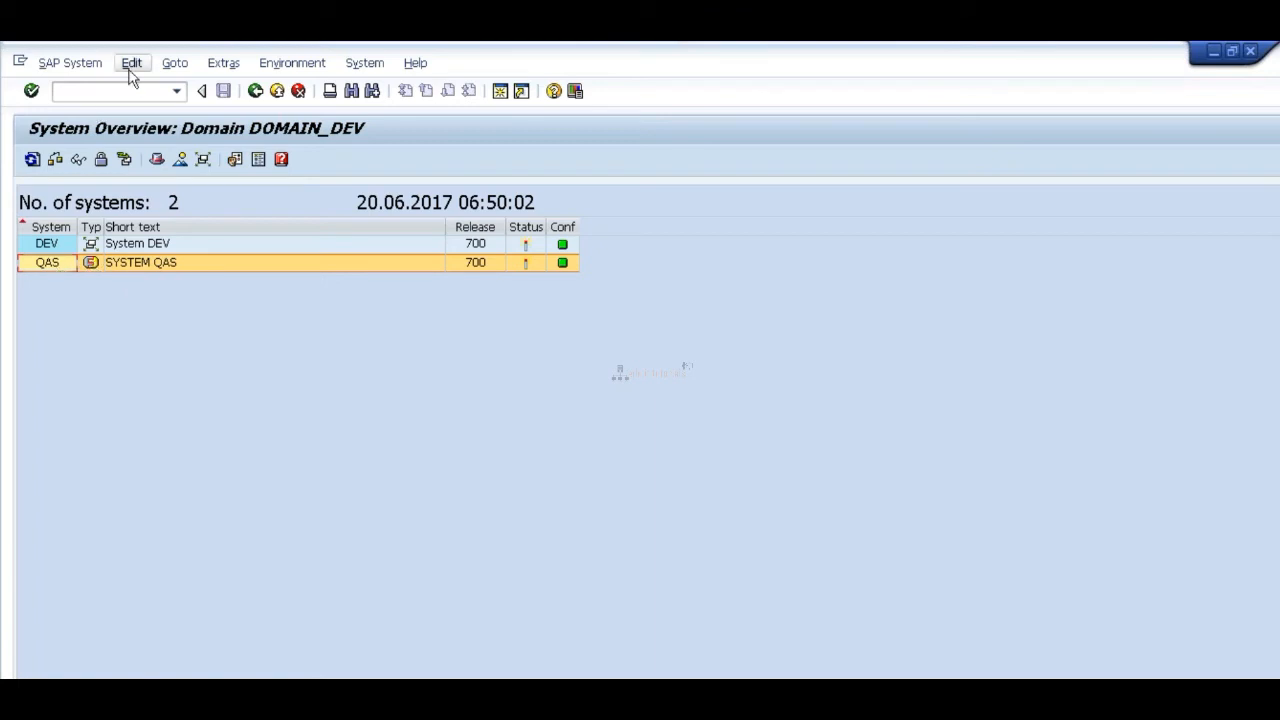
click(91, 66)
mouse_move(113, 90)
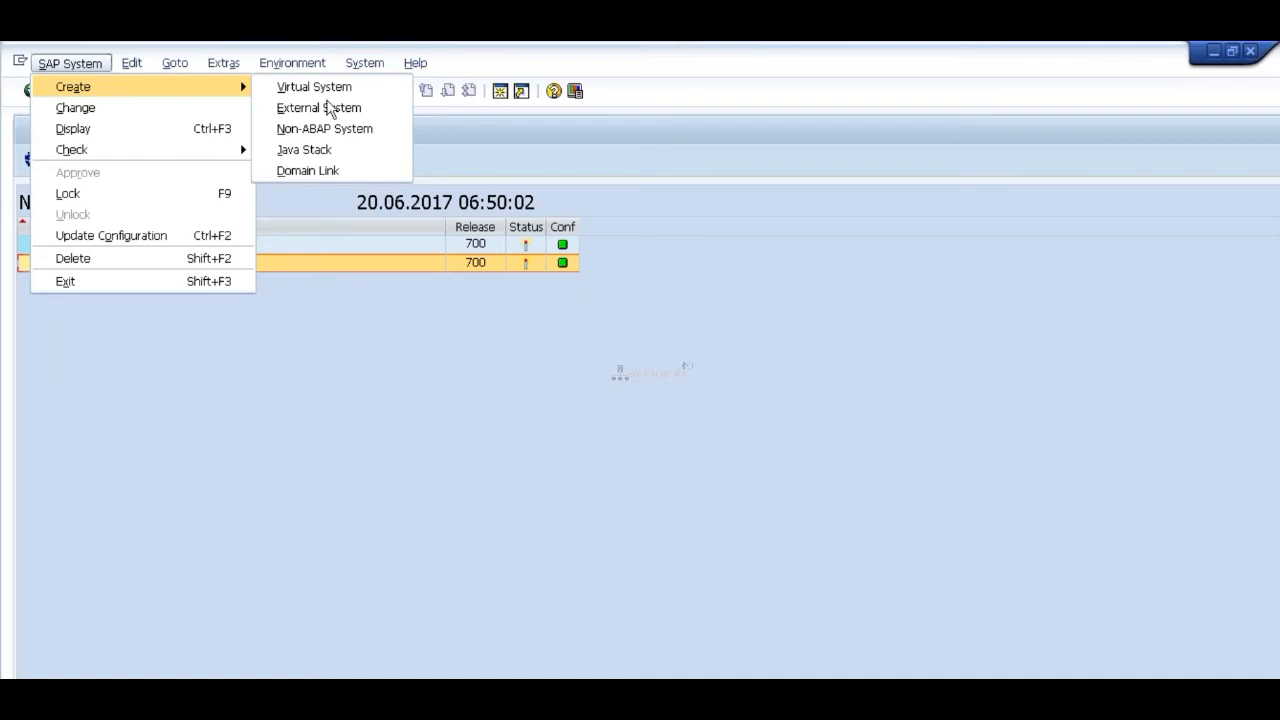
click(315, 172)
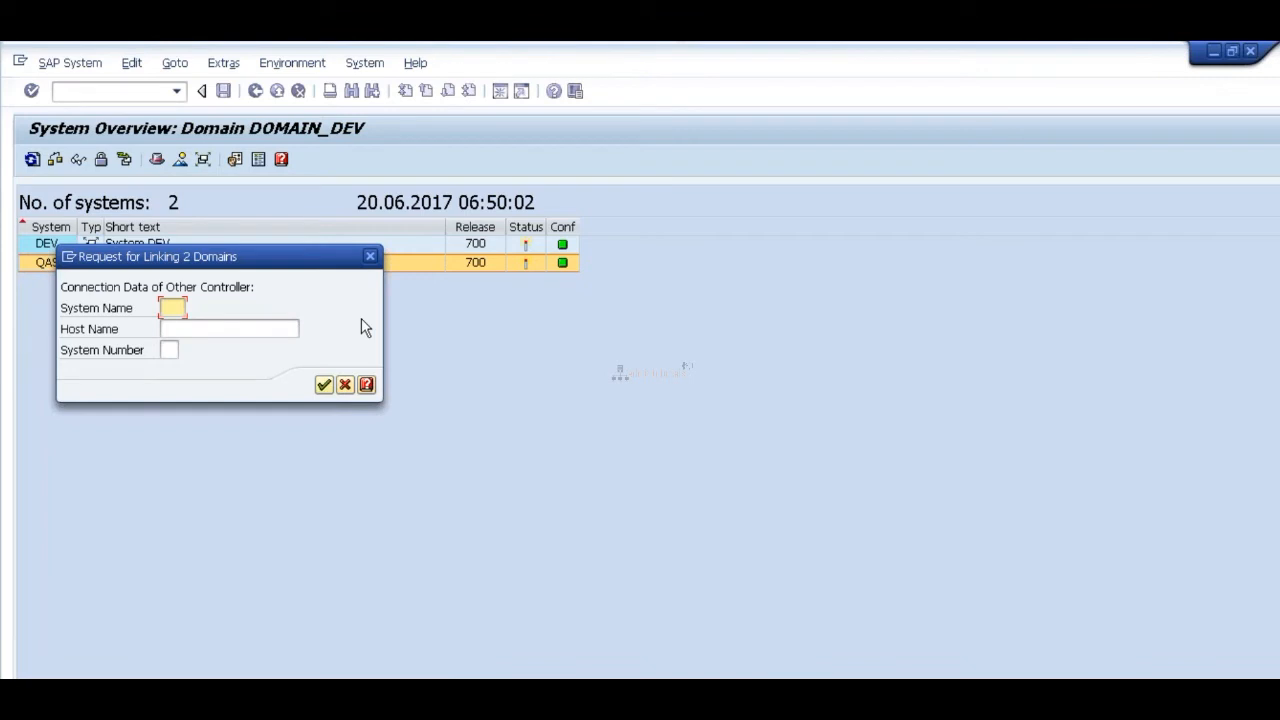
click(369, 259)
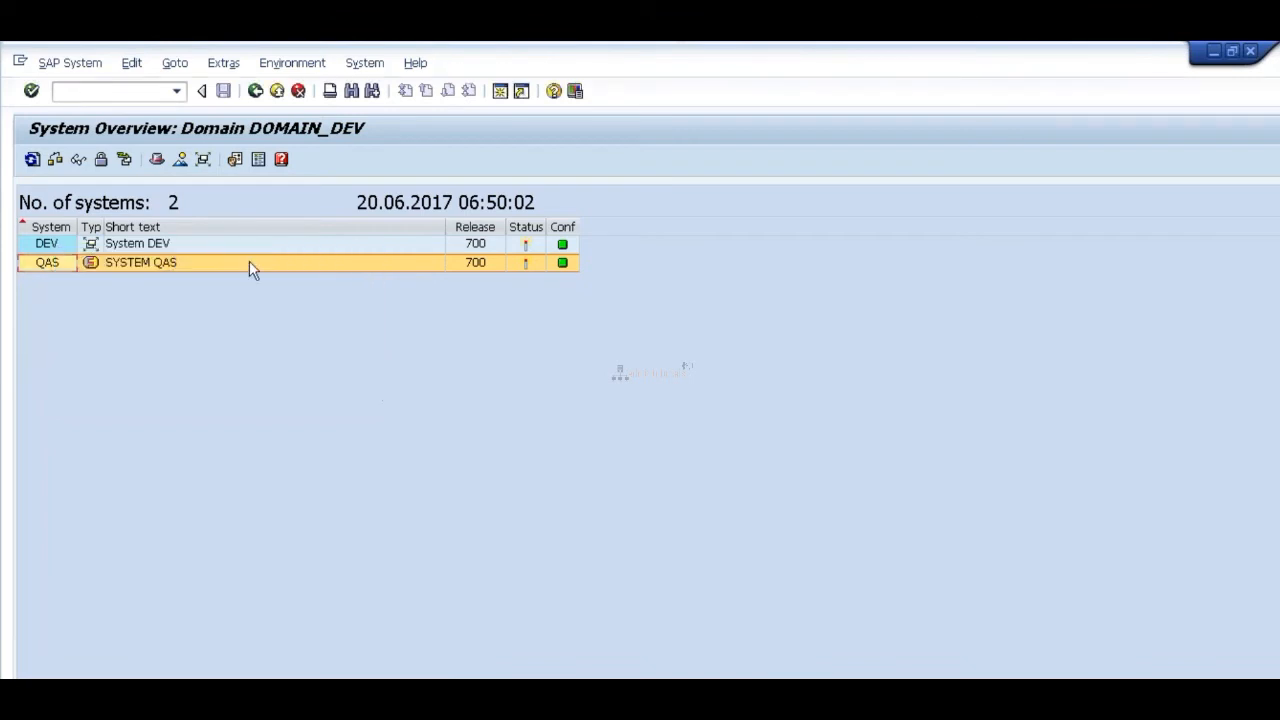
Step: Try to create a virtual system QAS with the description SYSTEM QAS and communication system DEV
click(85, 62)
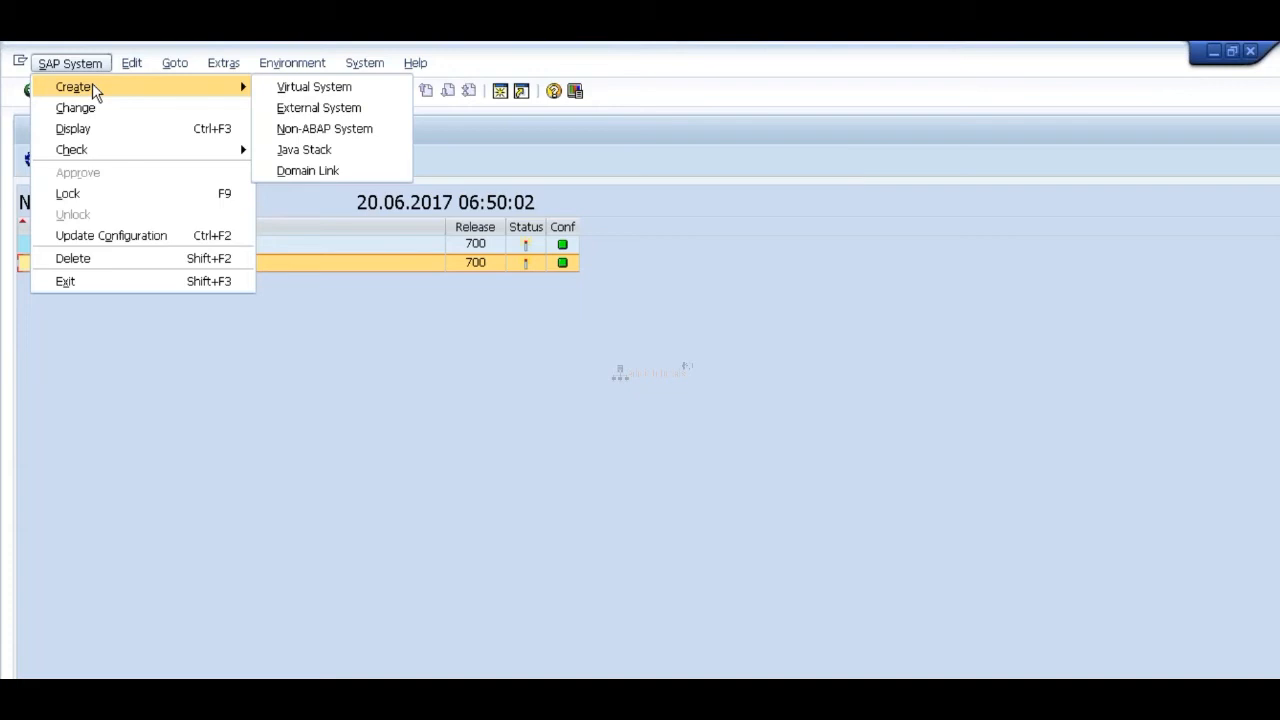
click(300, 107)
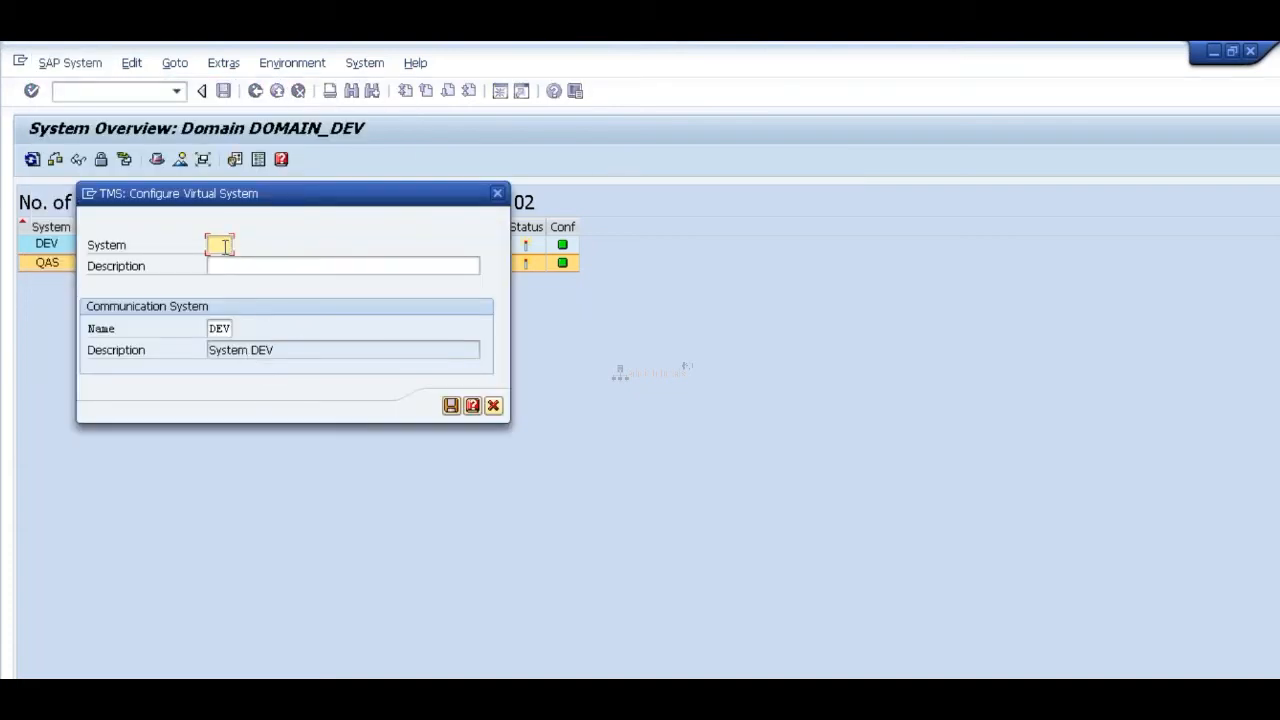
text(QAS)
key(Tab)
text(SYSTEM QAS)
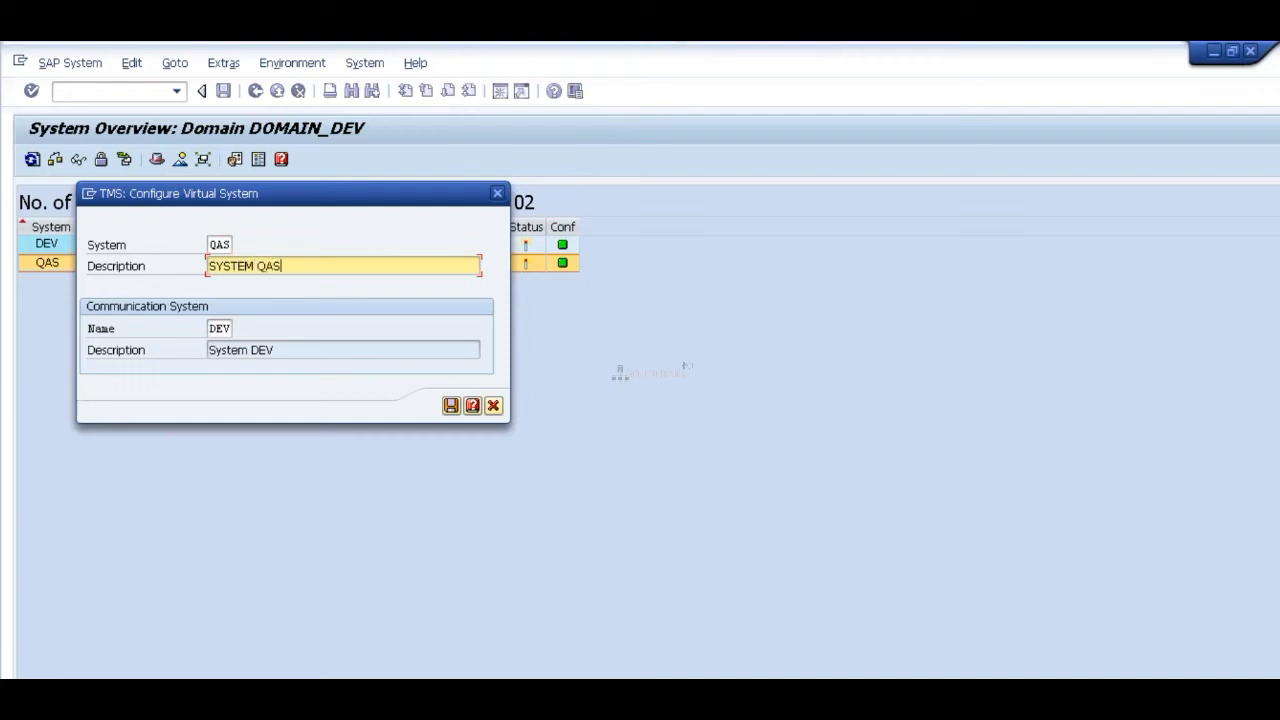
click(451, 405)
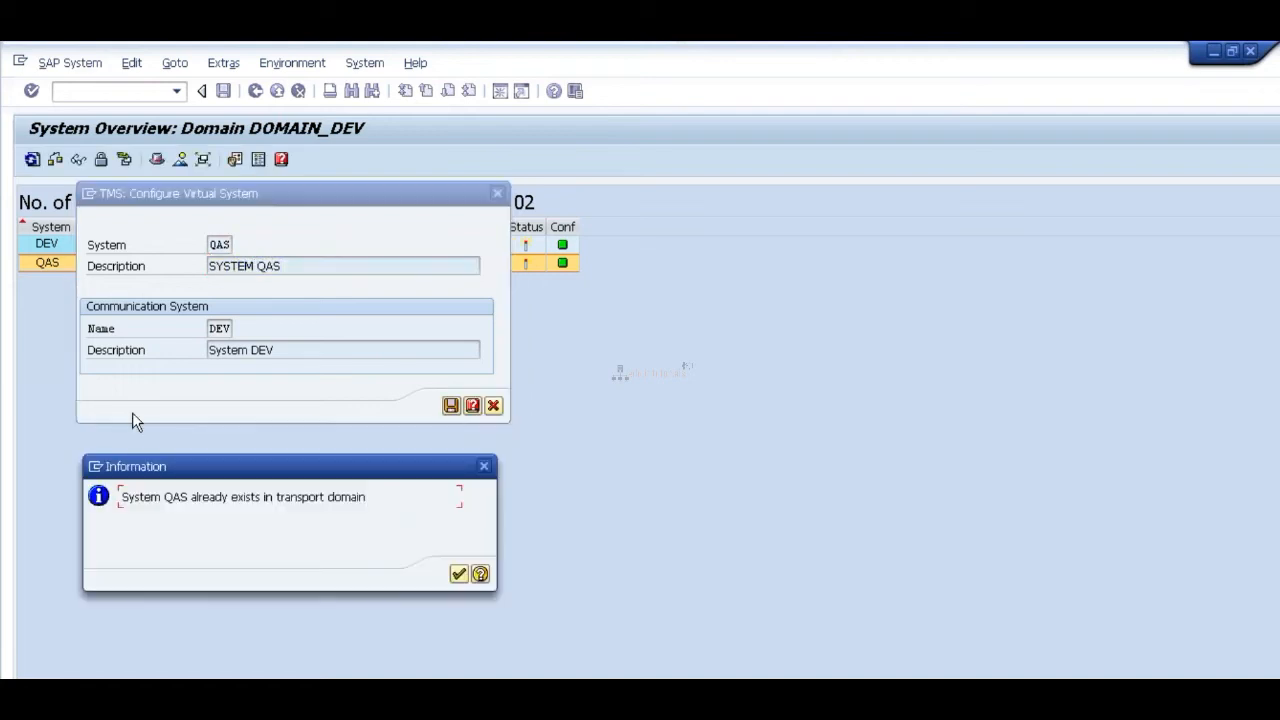
click(459, 573)
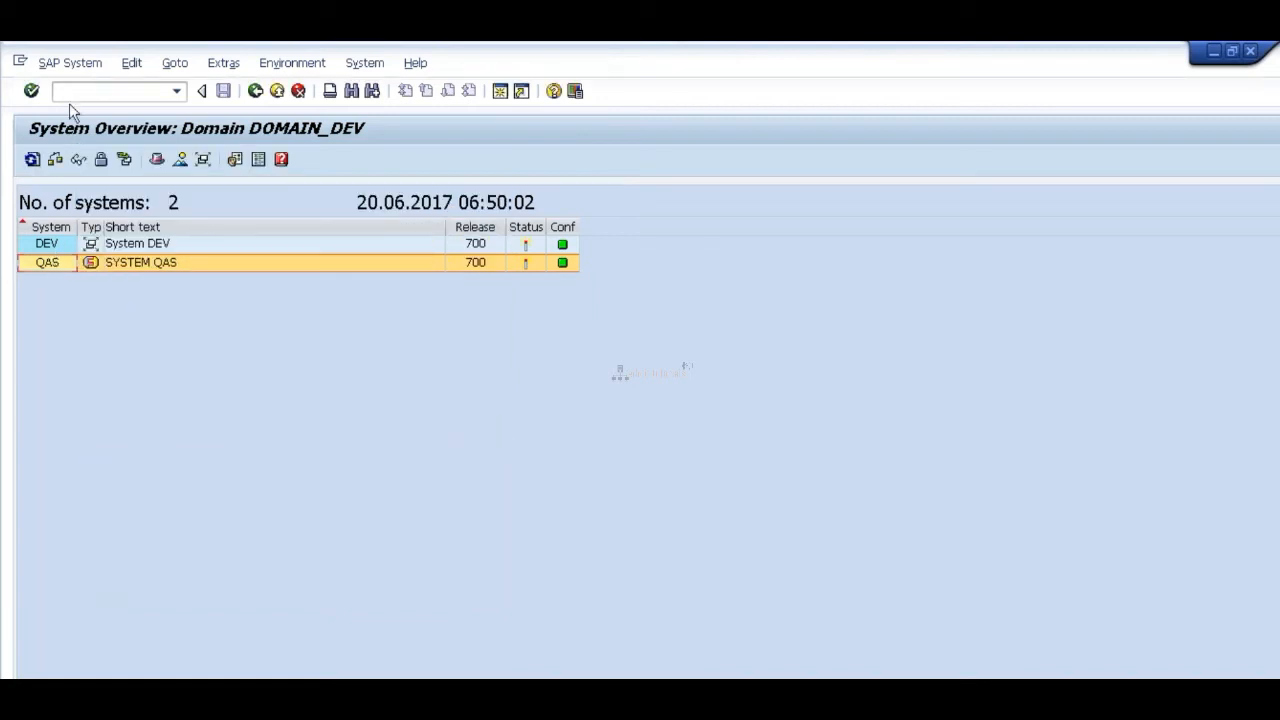
Step: Delete the external system QAS from the transport domain
click(82, 64)
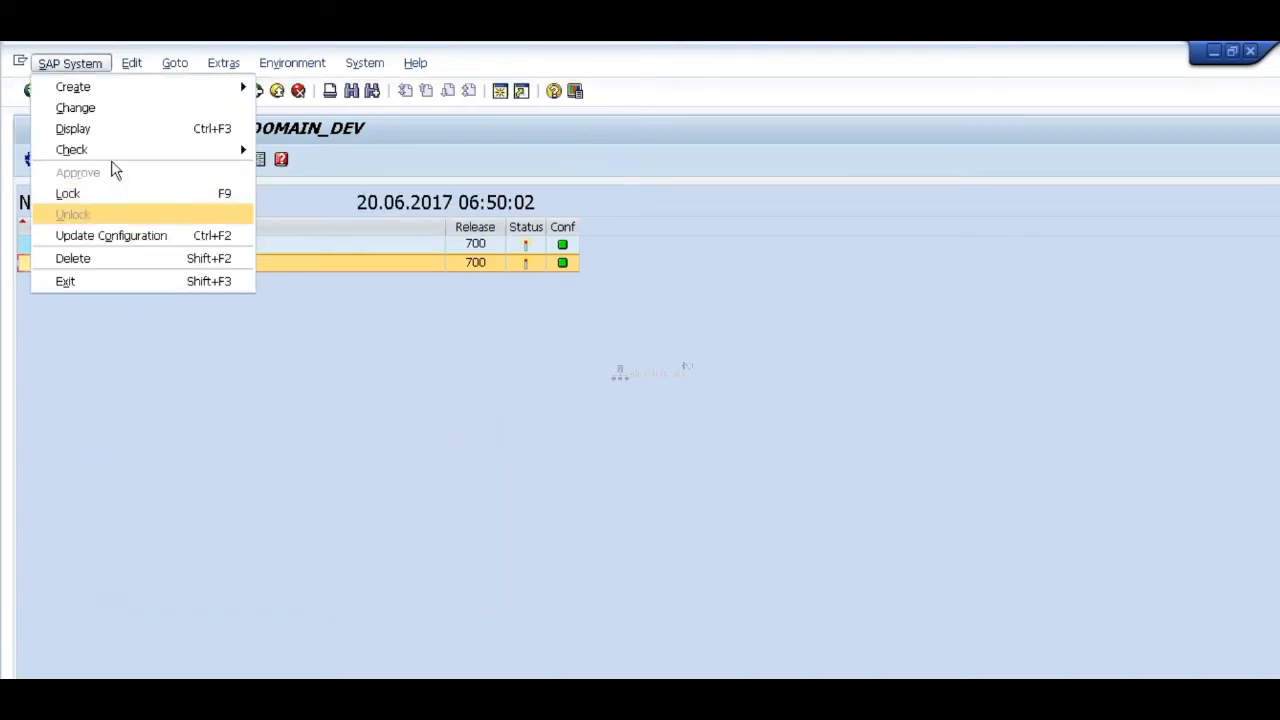
click(100, 259)
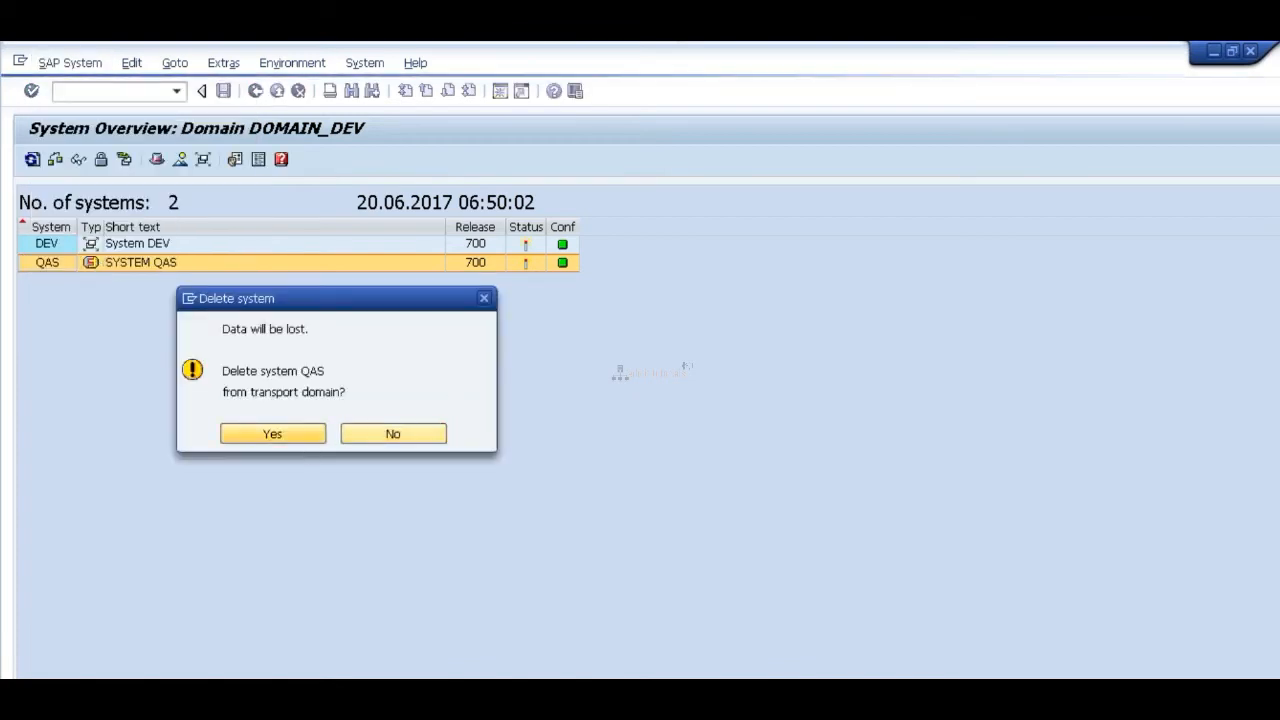
click(303, 438)
Step: Create a virtual system QAS with the description SYSTEM QAS, using DEV as the communication system, and save it
click(59, 250)
click(88, 66)
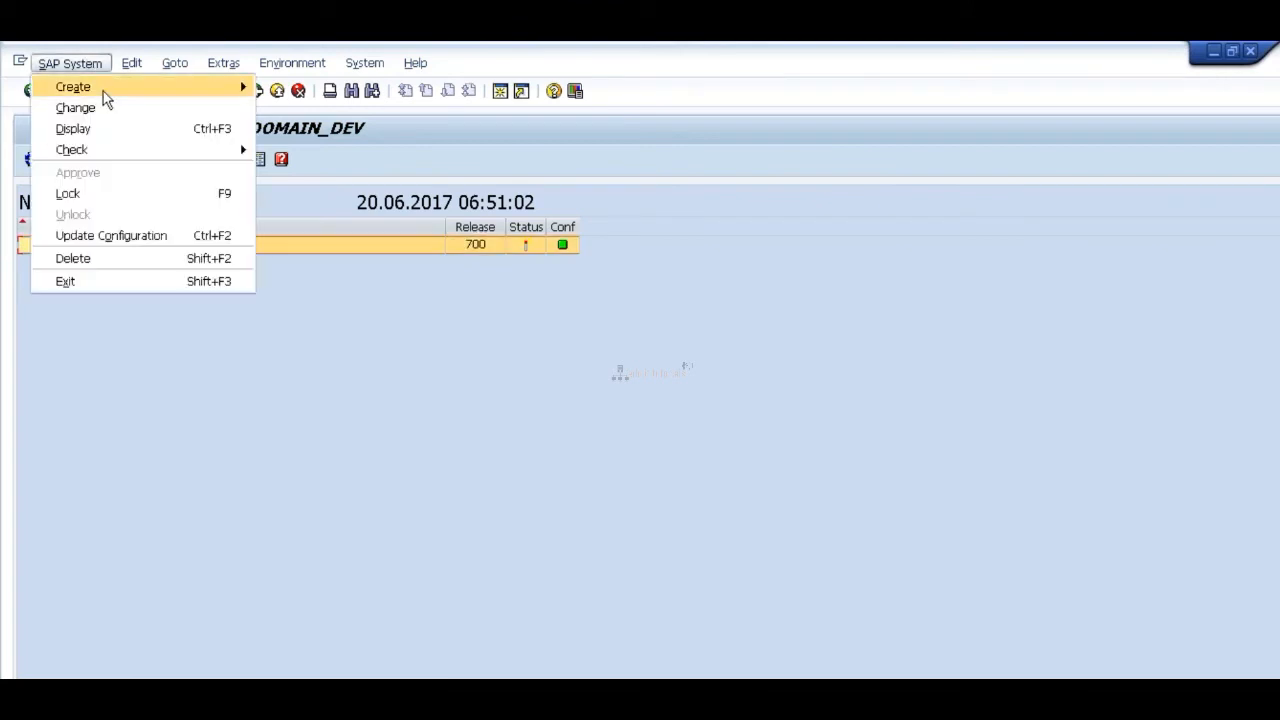
mouse_move(200, 86)
click(278, 89)
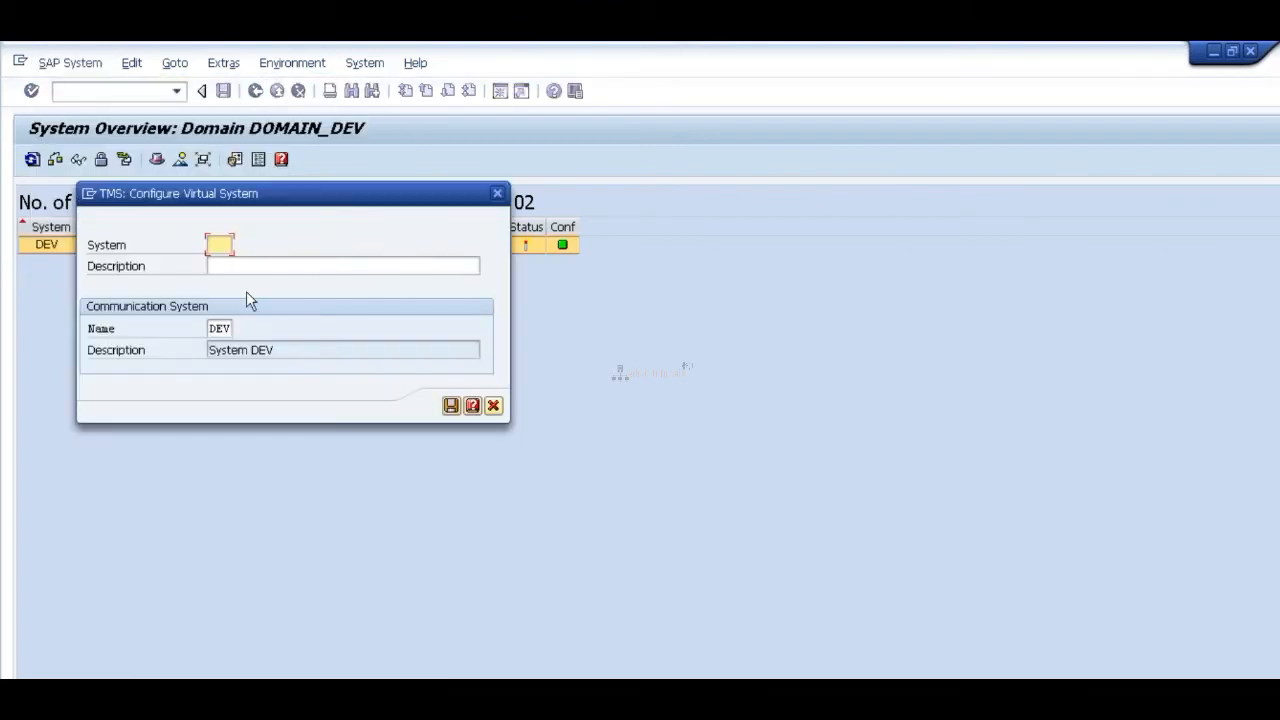
click(224, 262)
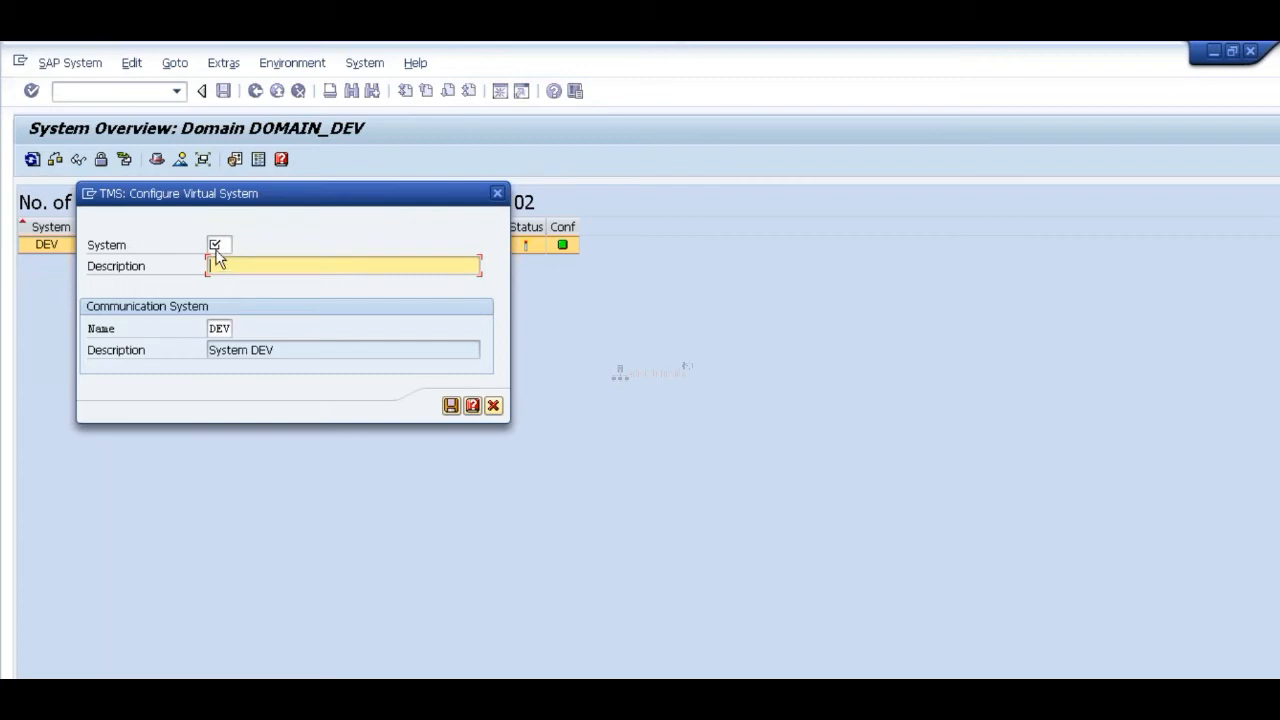
click(220, 244)
text(QAS)
key(Tab)
text(SYSTEM QAS)
click(450, 407)
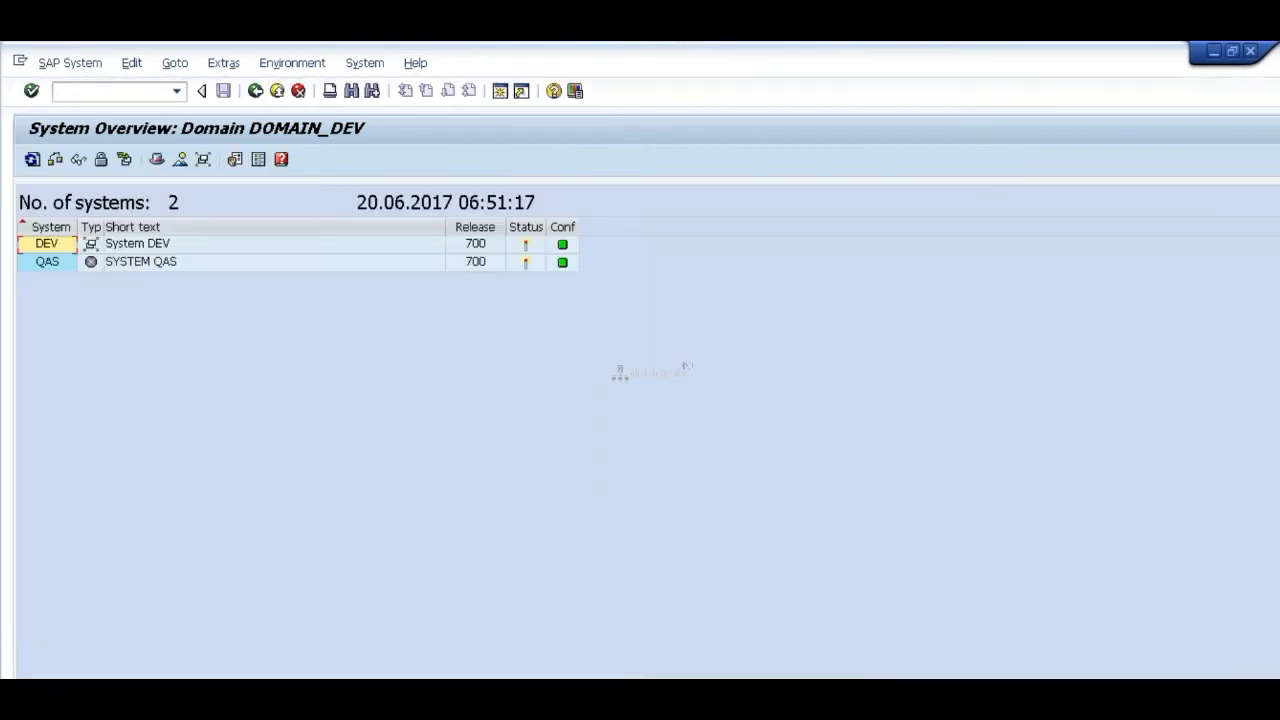
Step: Examine the TMS configuration of system QAS, including its transport tool parameters, and return to the system overview
click(47, 263)
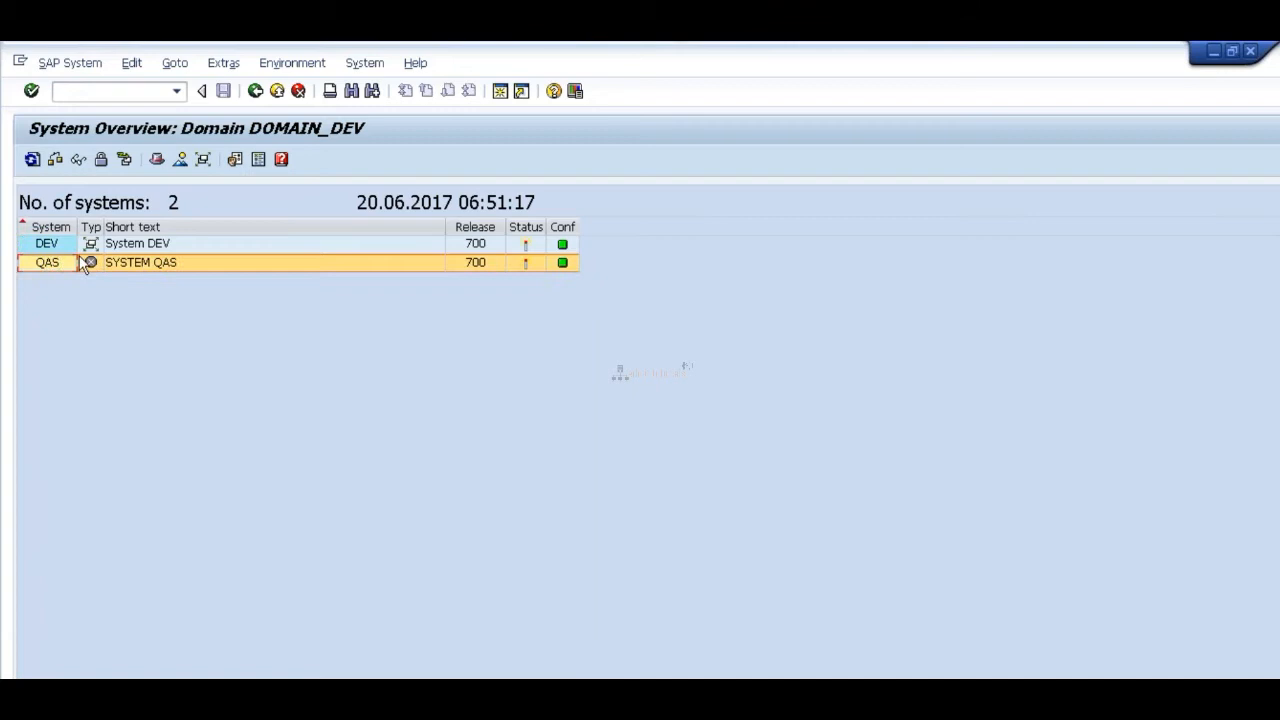
click(90, 263)
double_click(50, 263)
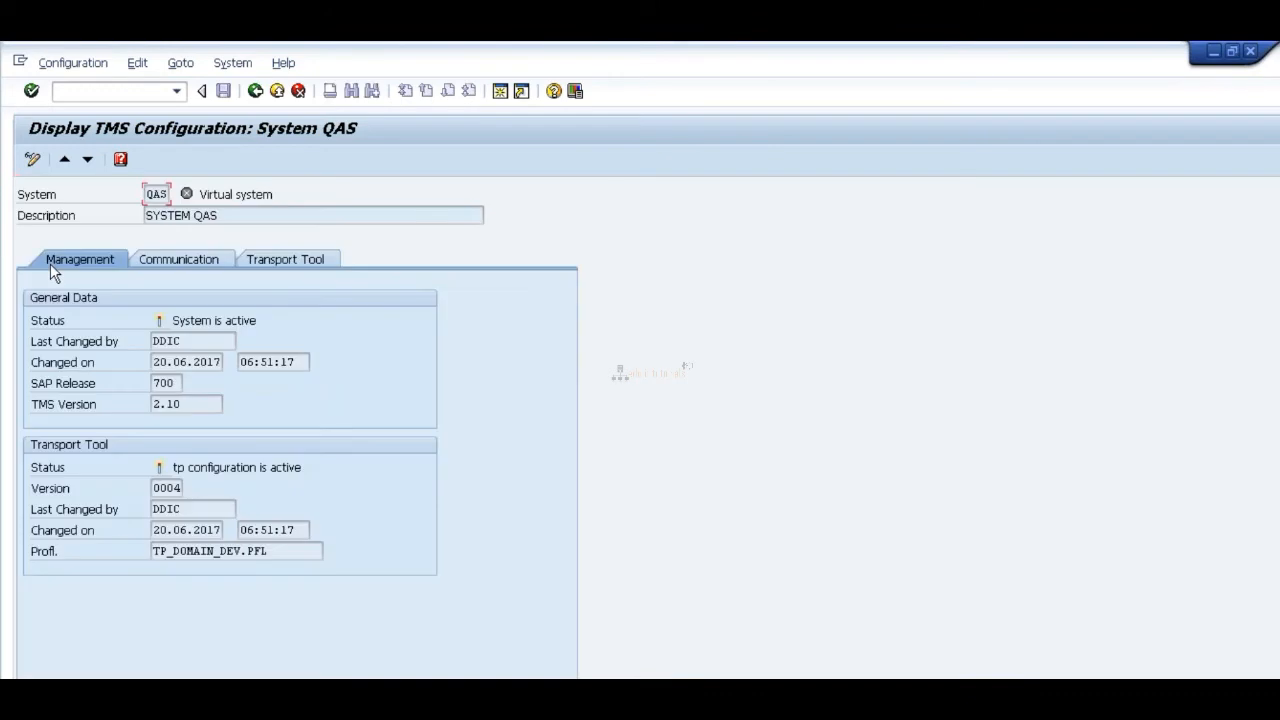
click(260, 262)
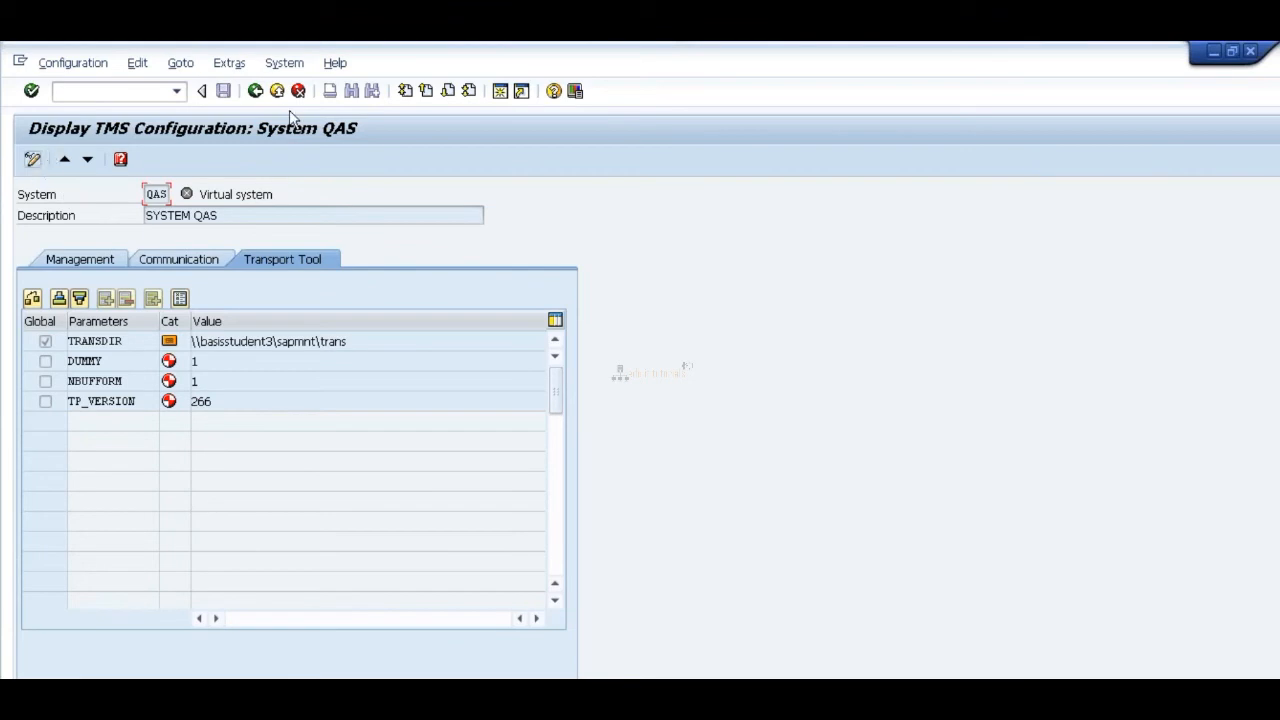
click(256, 91)
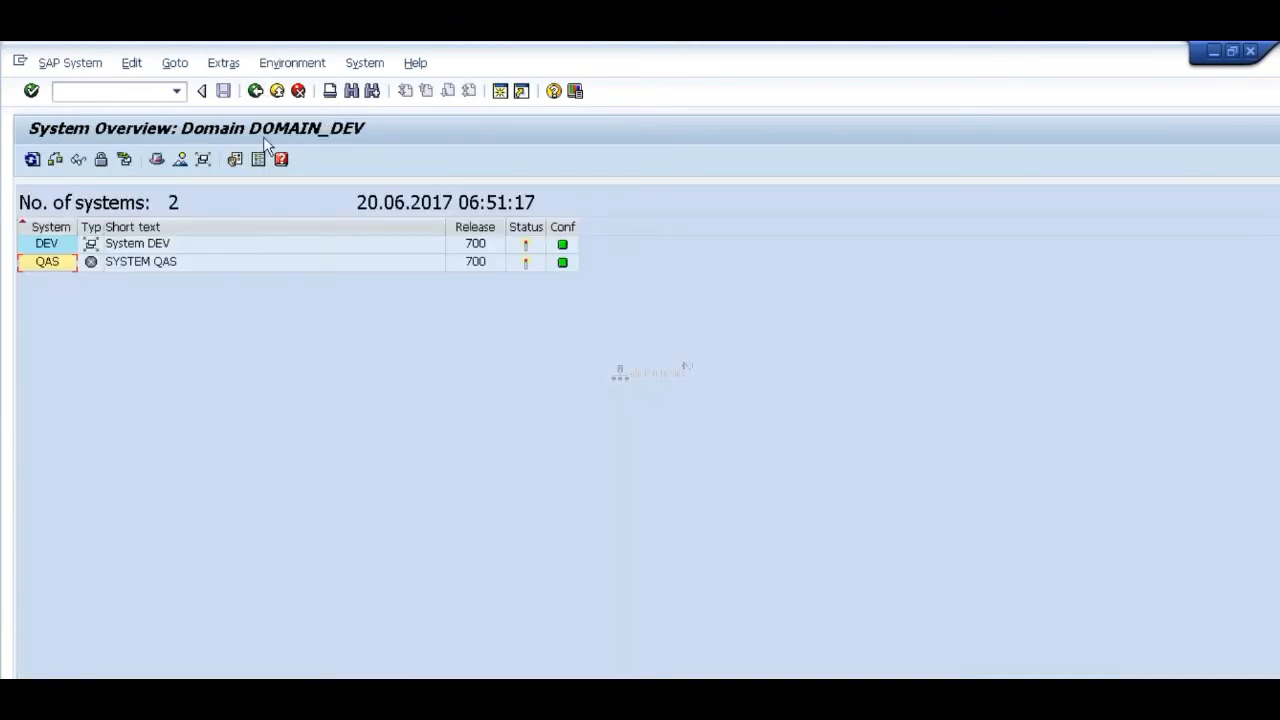
Step: Switch to Paint to review the three-system landscape sketch and return to the SAP system overview
click(86, 66)
click(216, 445)
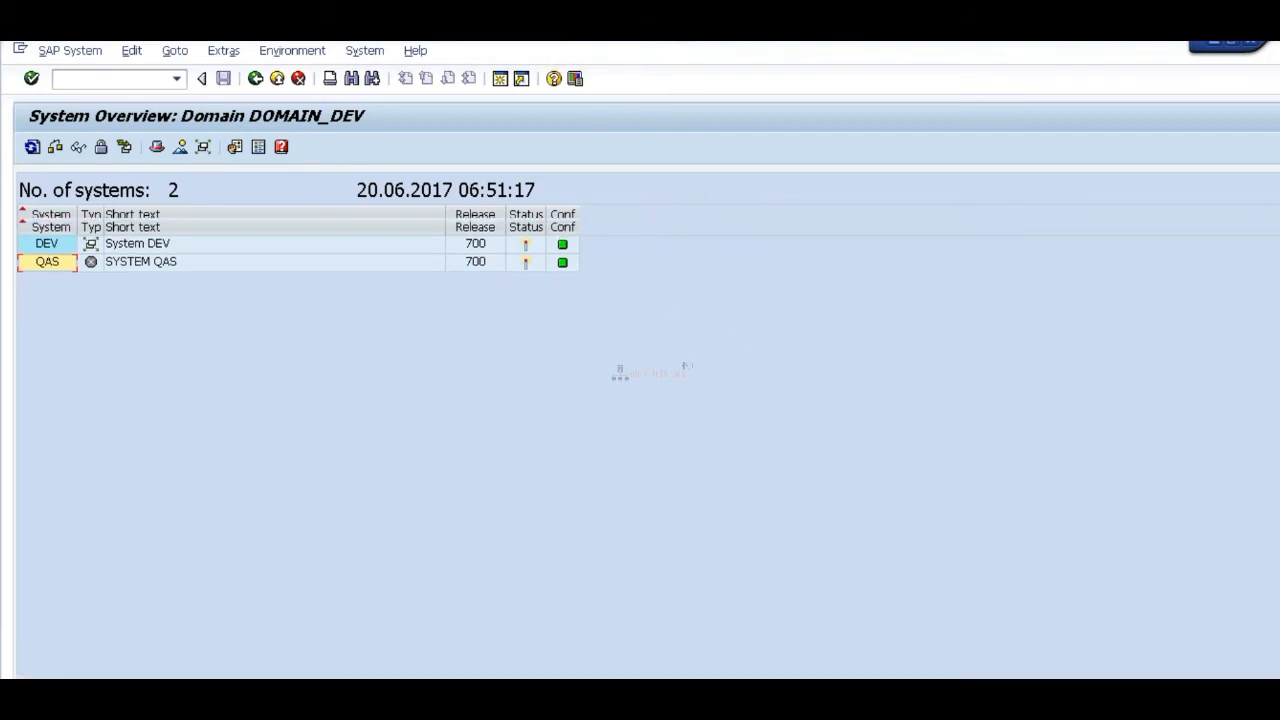
key(alt+Tab)
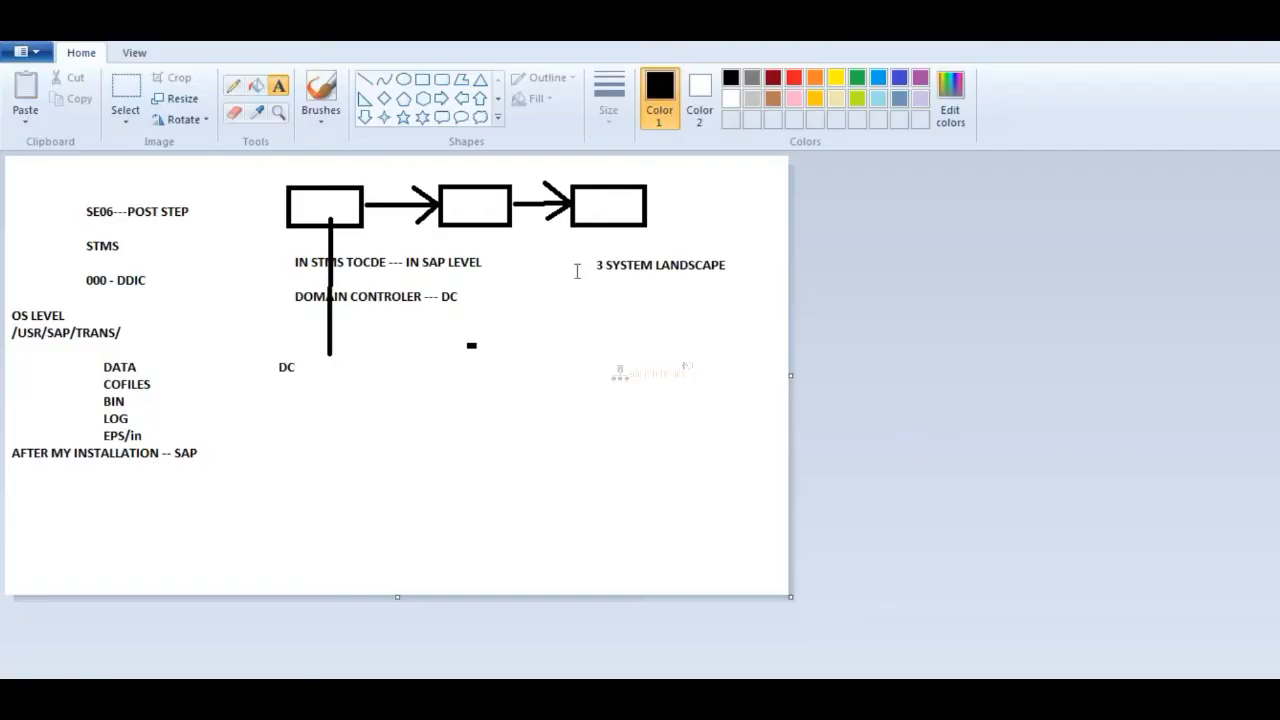
key(alt+Tab)
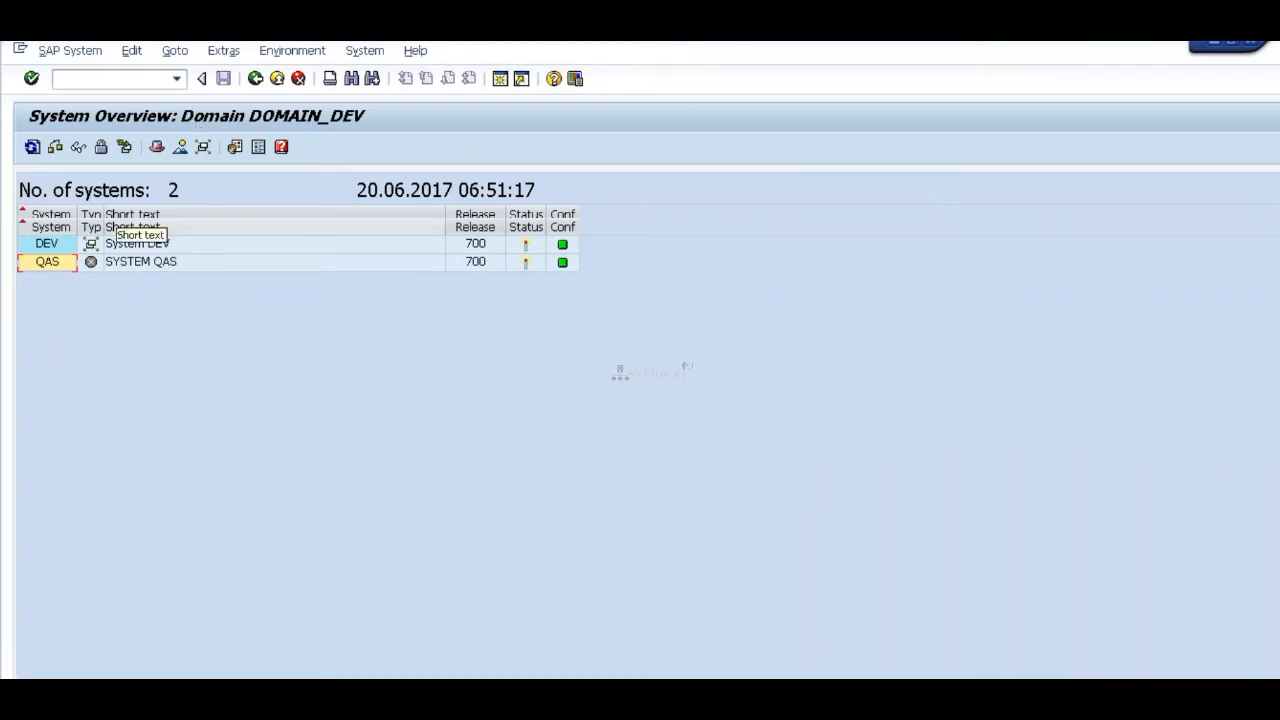
click(84, 63)
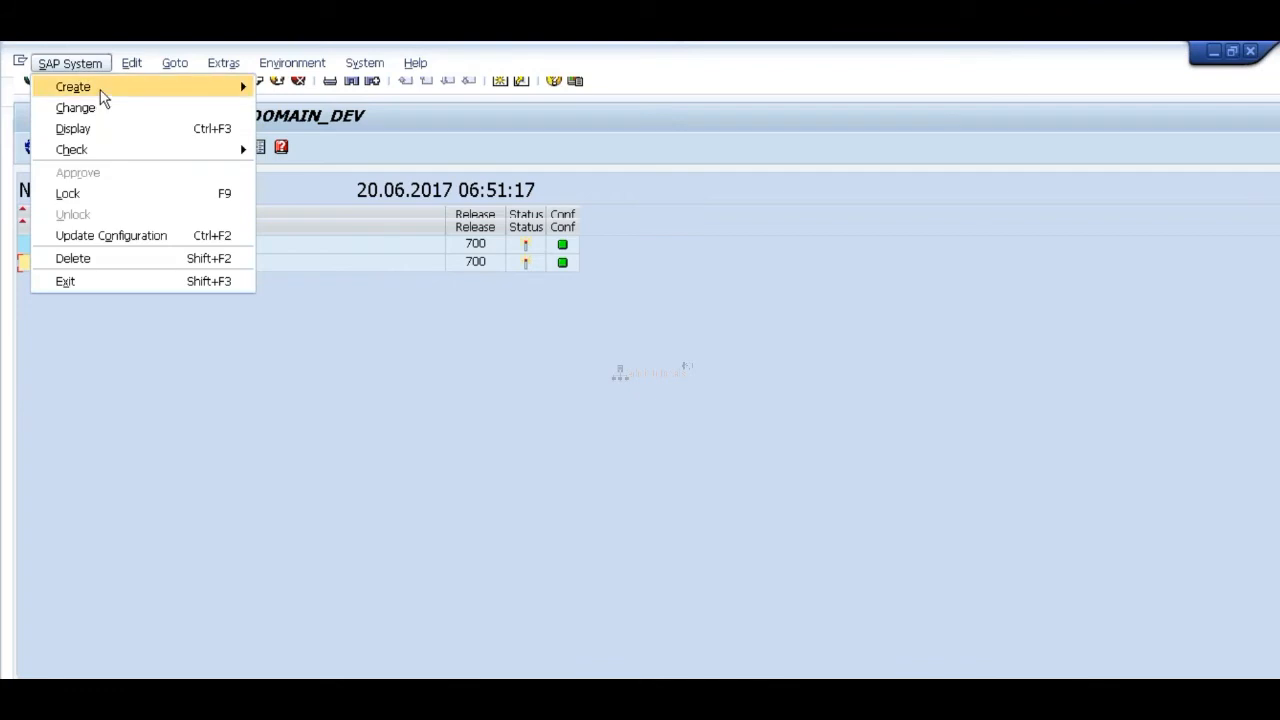
mouse_move(104, 92)
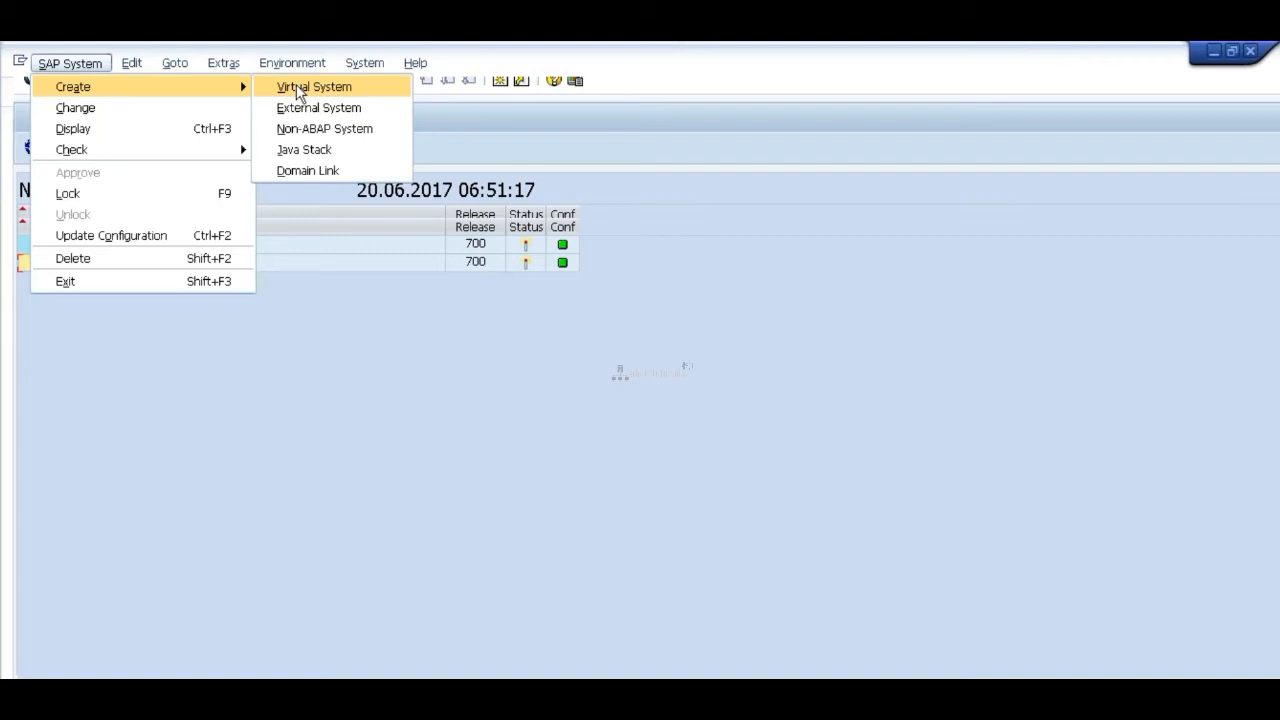
click(298, 88)
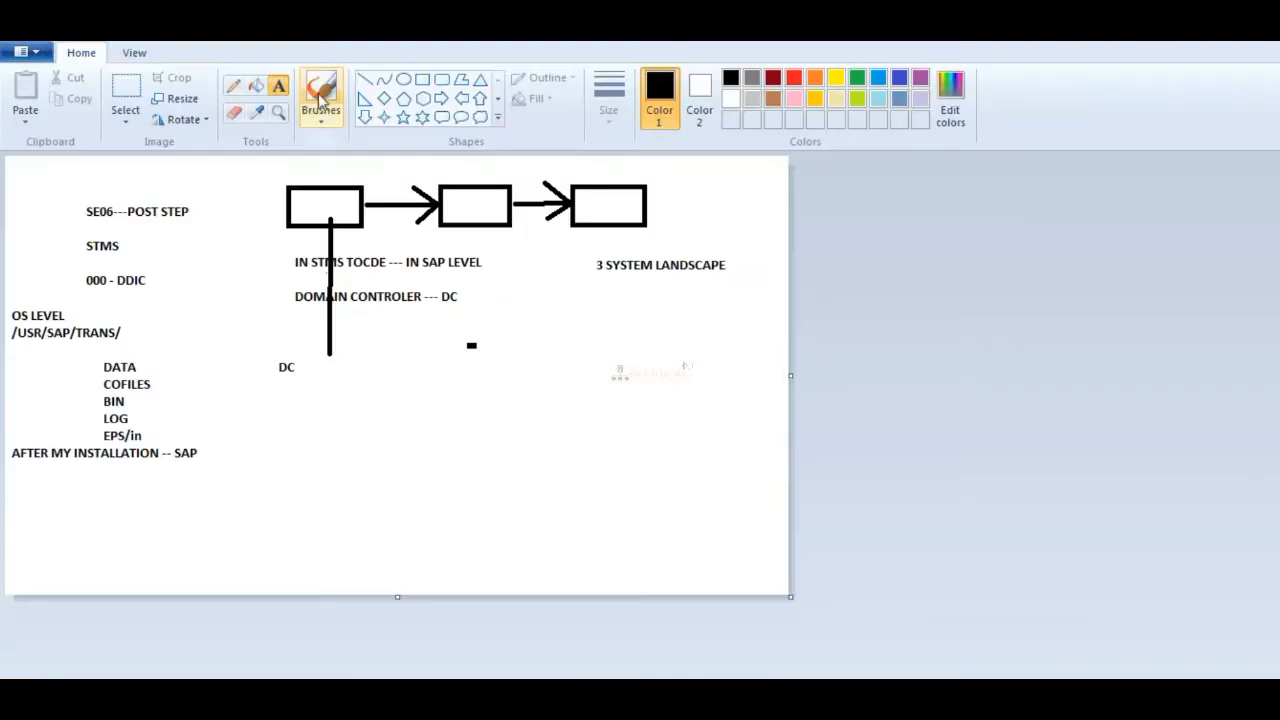
Step: Switch to Paint and draw a row of three separate, similarly sized rectangles below the existing three-system landscape sketch
click(424, 82)
drag(298, 435, 371, 477)
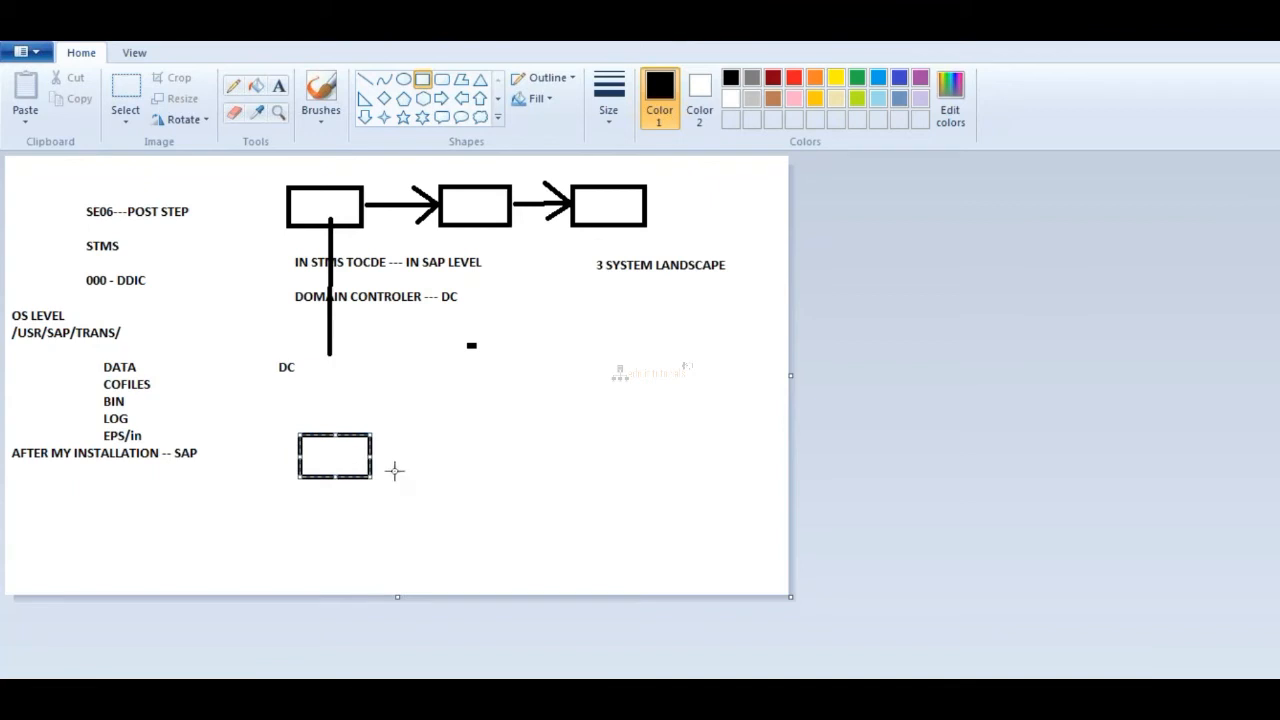
drag(479, 432, 554, 478)
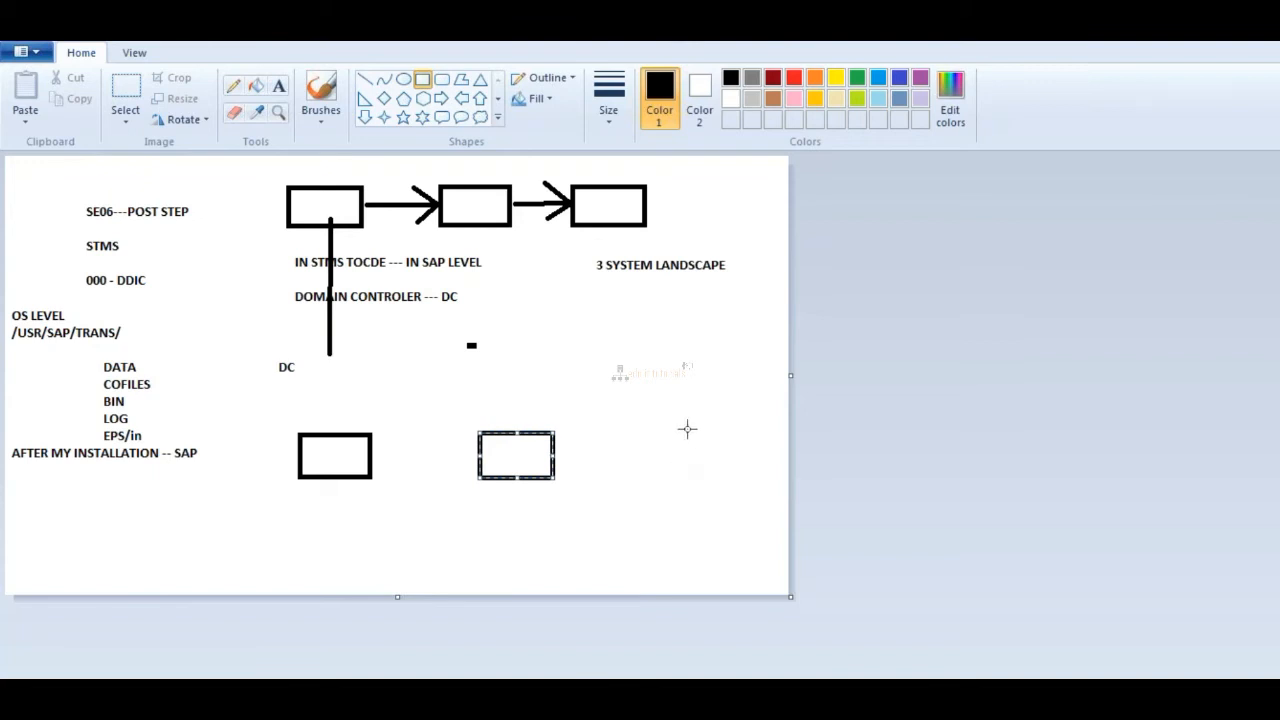
drag(675, 429, 750, 479)
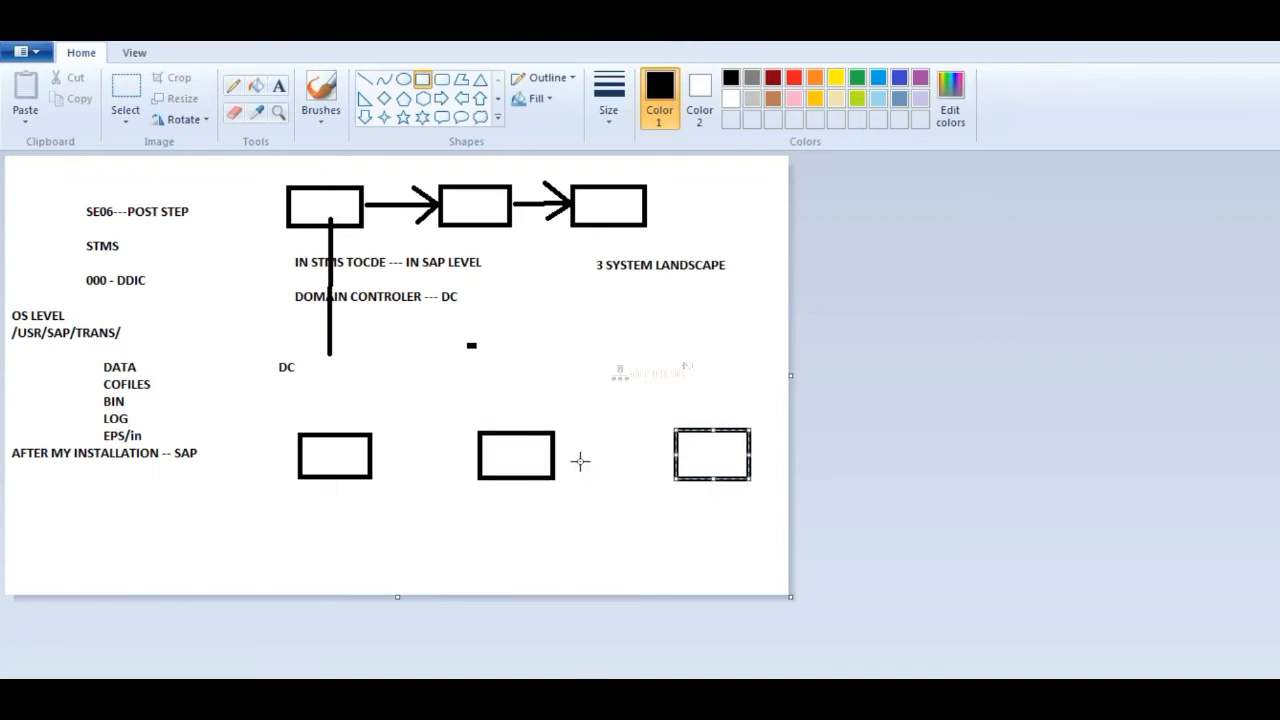
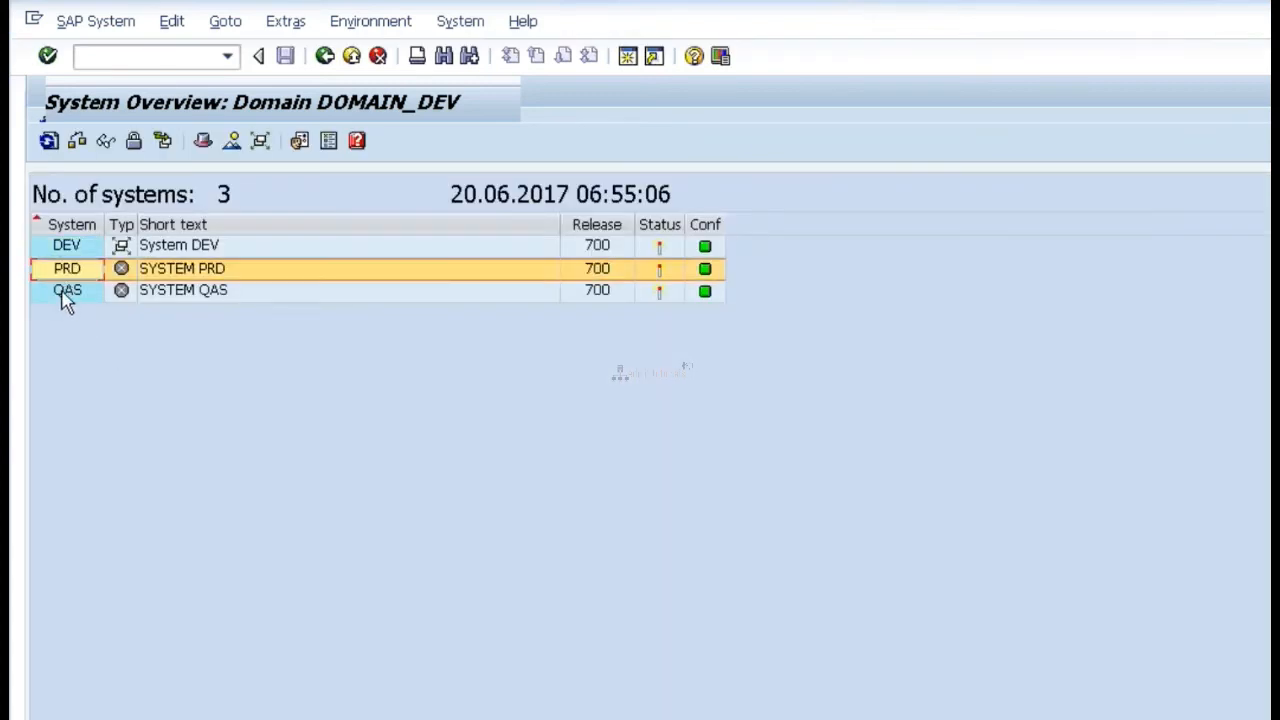
Step: Examine the PRD and QAS entries in the system overview of domain DOMAIN_DEV
click(66, 292)
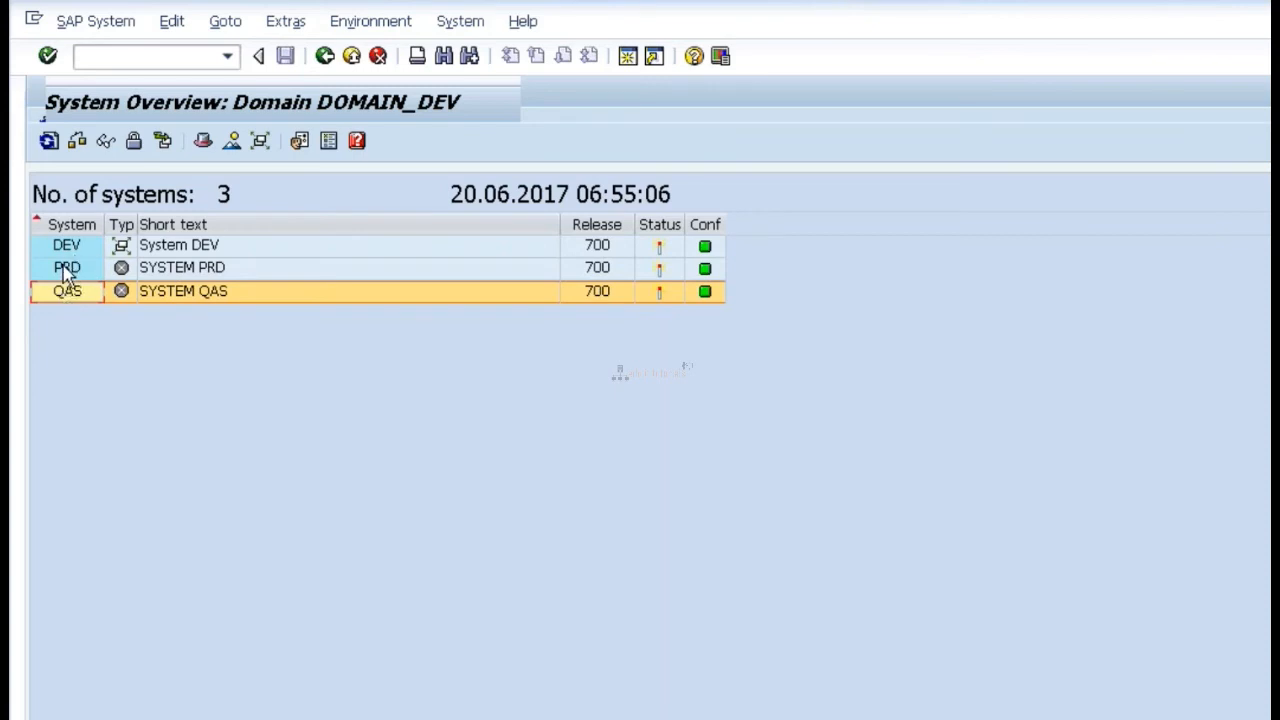
click(66, 272)
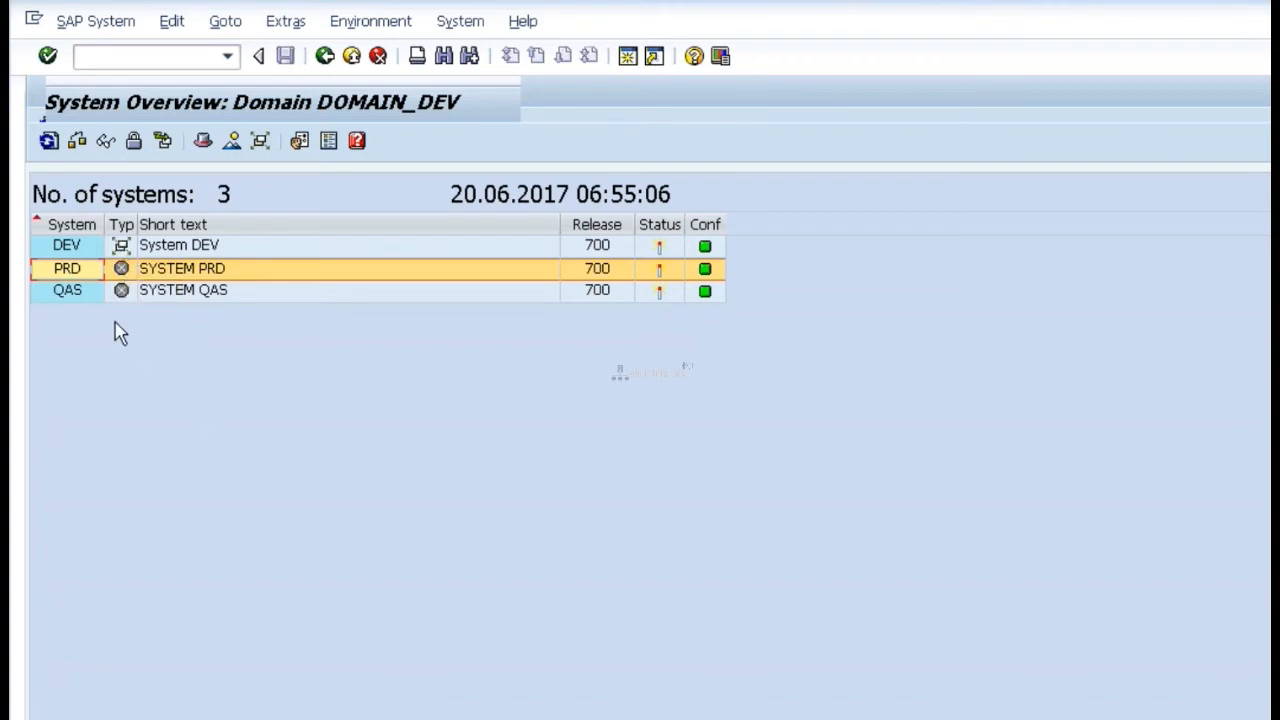
click(66, 296)
click(63, 270)
click(62, 293)
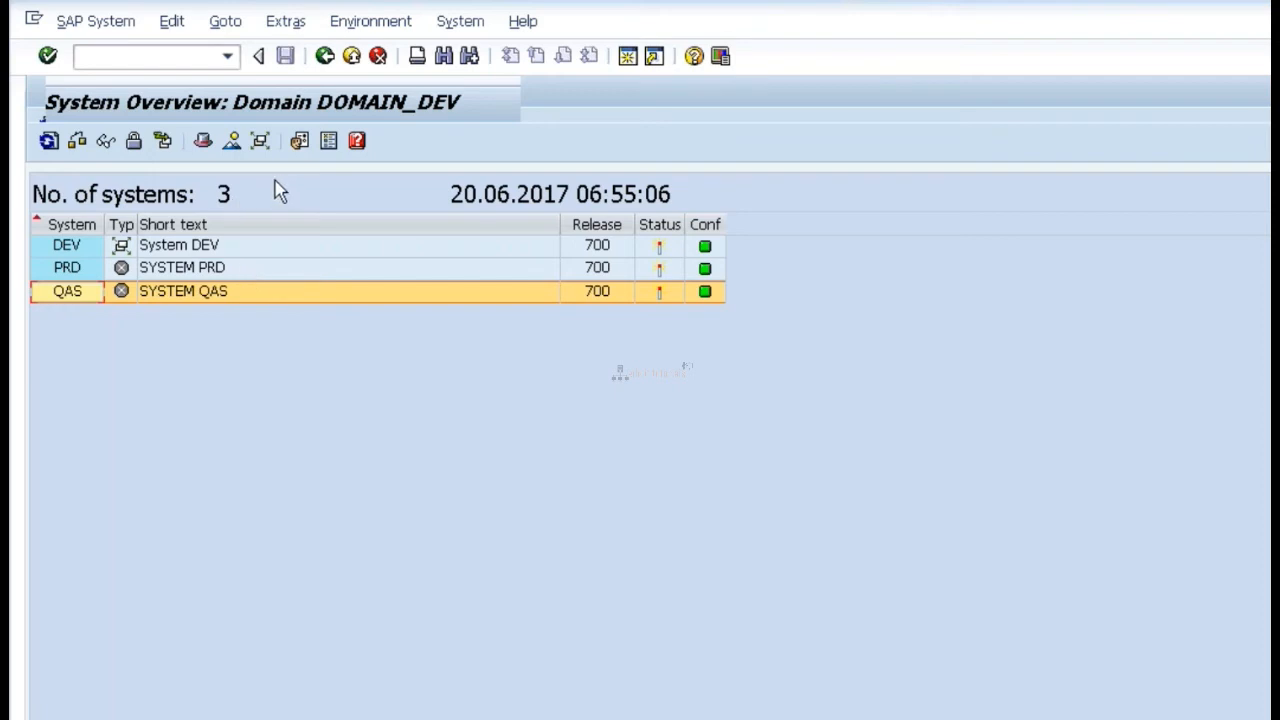
click(420, 350)
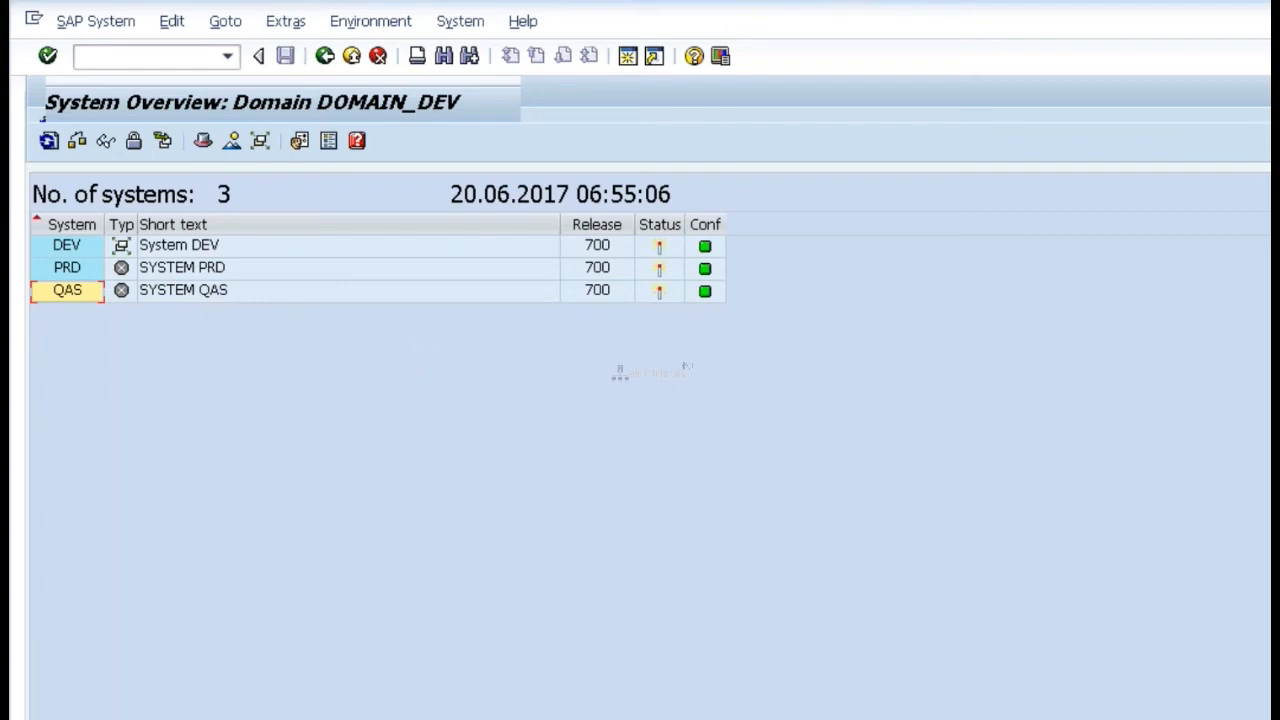
Step: Clear the Explorer window away from SAP Easy Access in the QAS remote session and return to the QAS entry in the DEV system overview
mouse_move(629, 719)
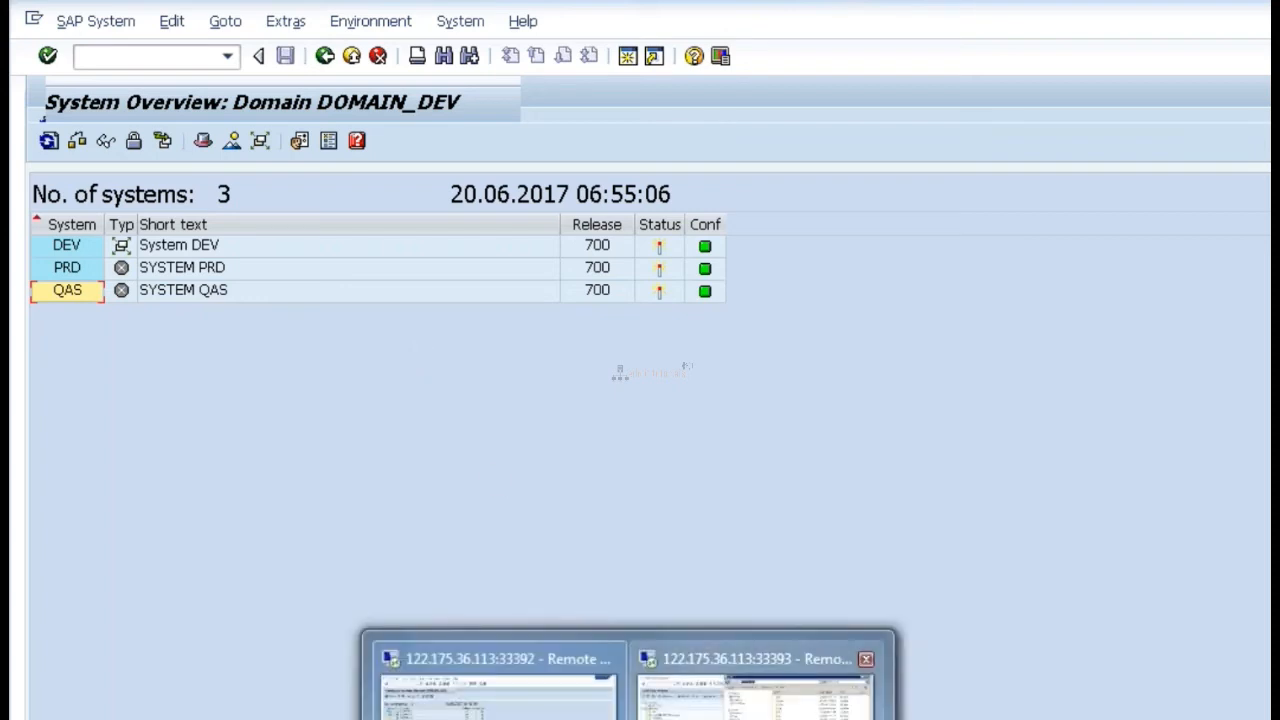
click(755, 690)
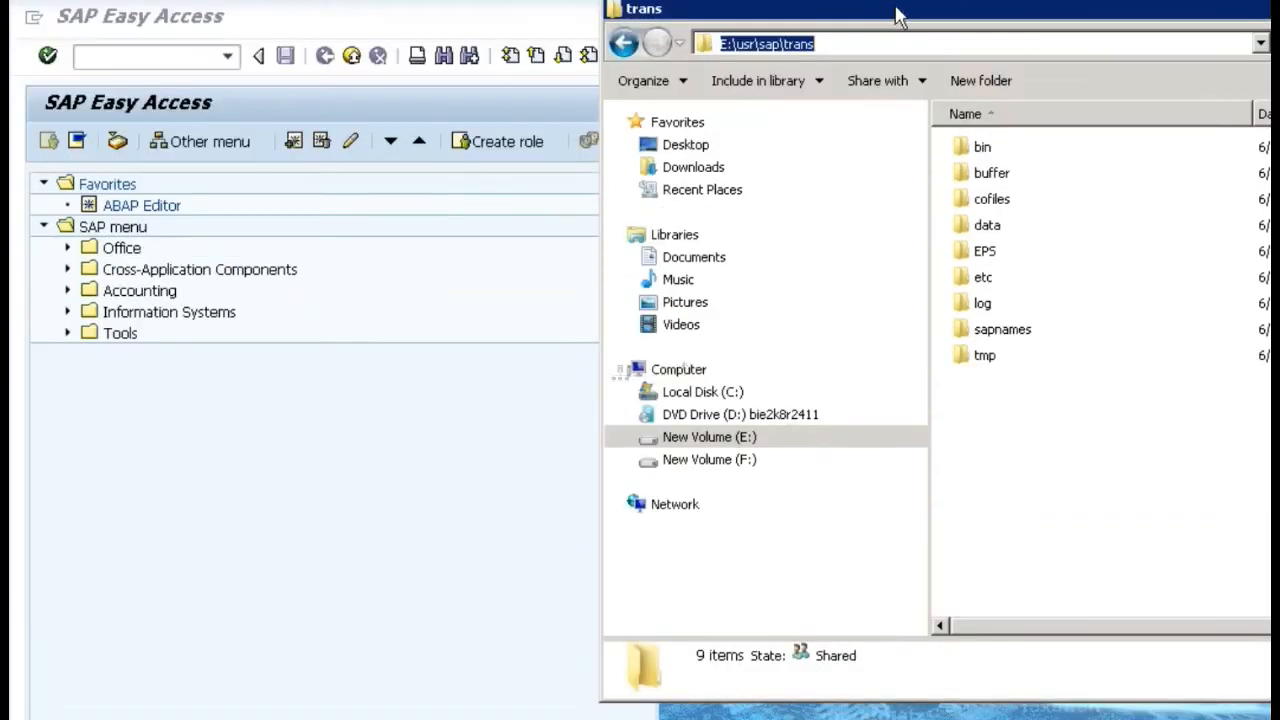
drag(905, 4, 1240, 155)
key(alt+Tab)
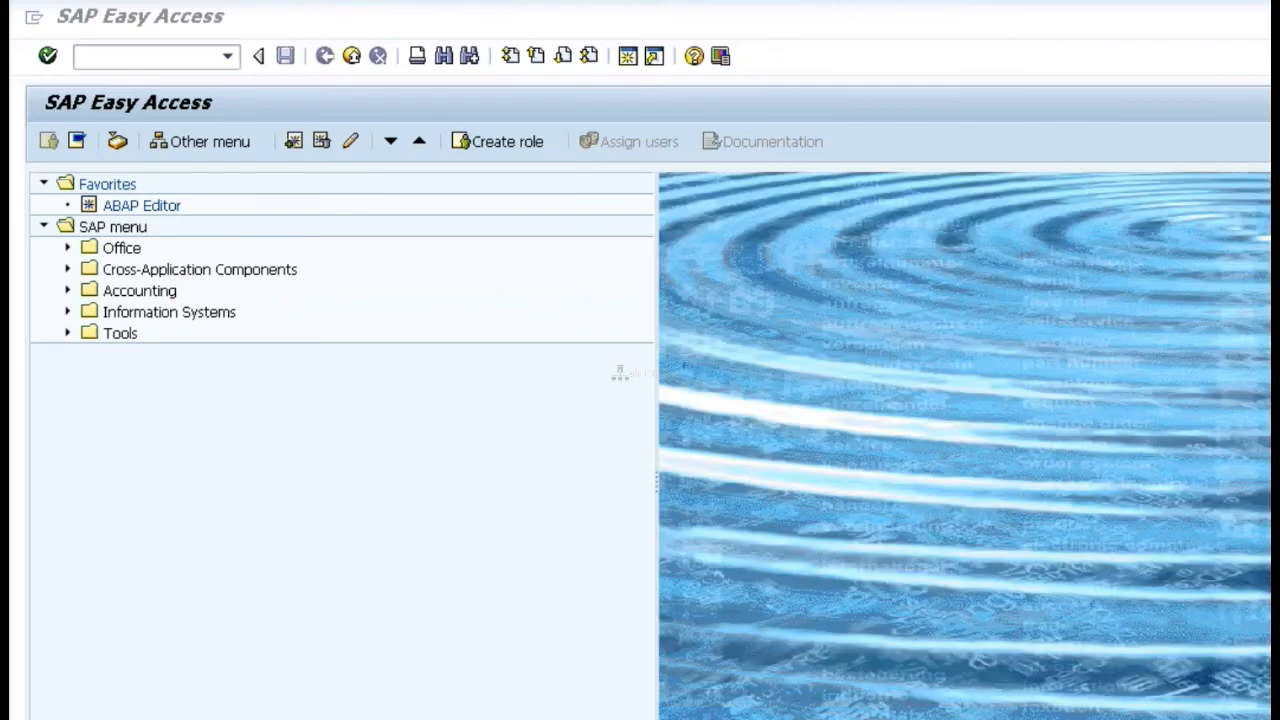
click(494, 678)
click(67, 291)
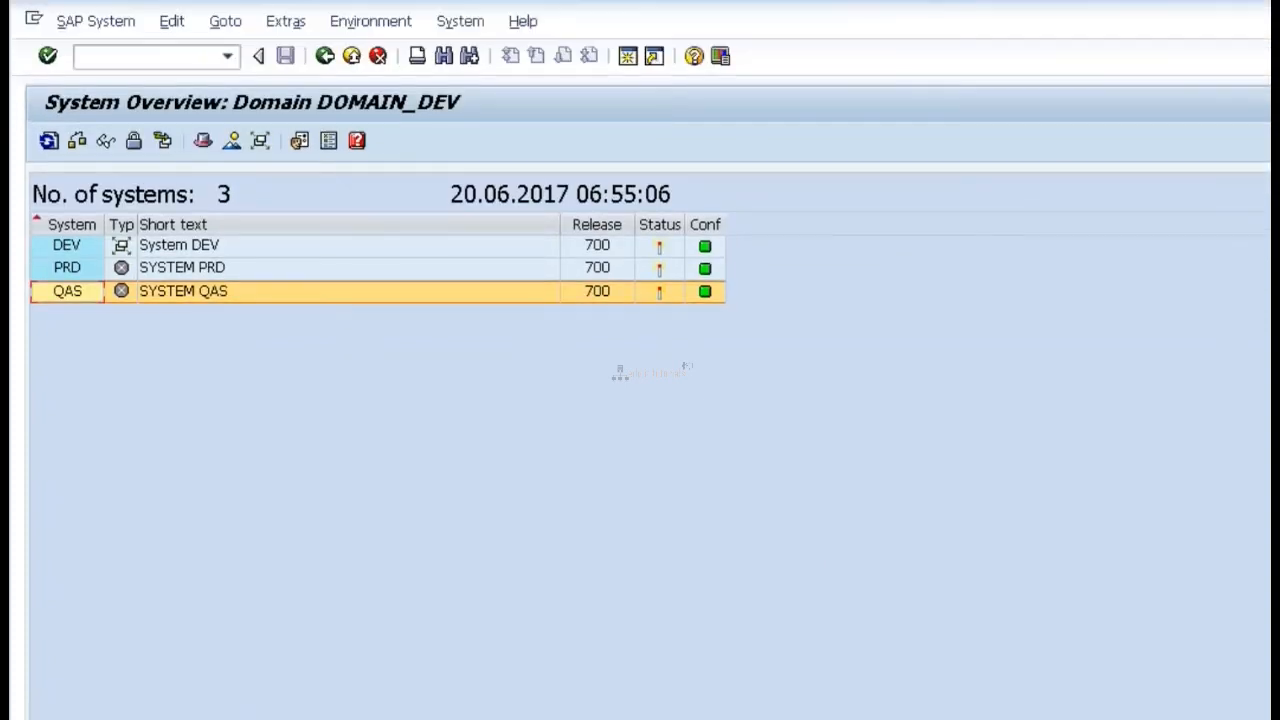
Step: Switch to the QAS remote session, run transaction STMS in it and move the transport domain dialog aside
mouse_move(628, 719)
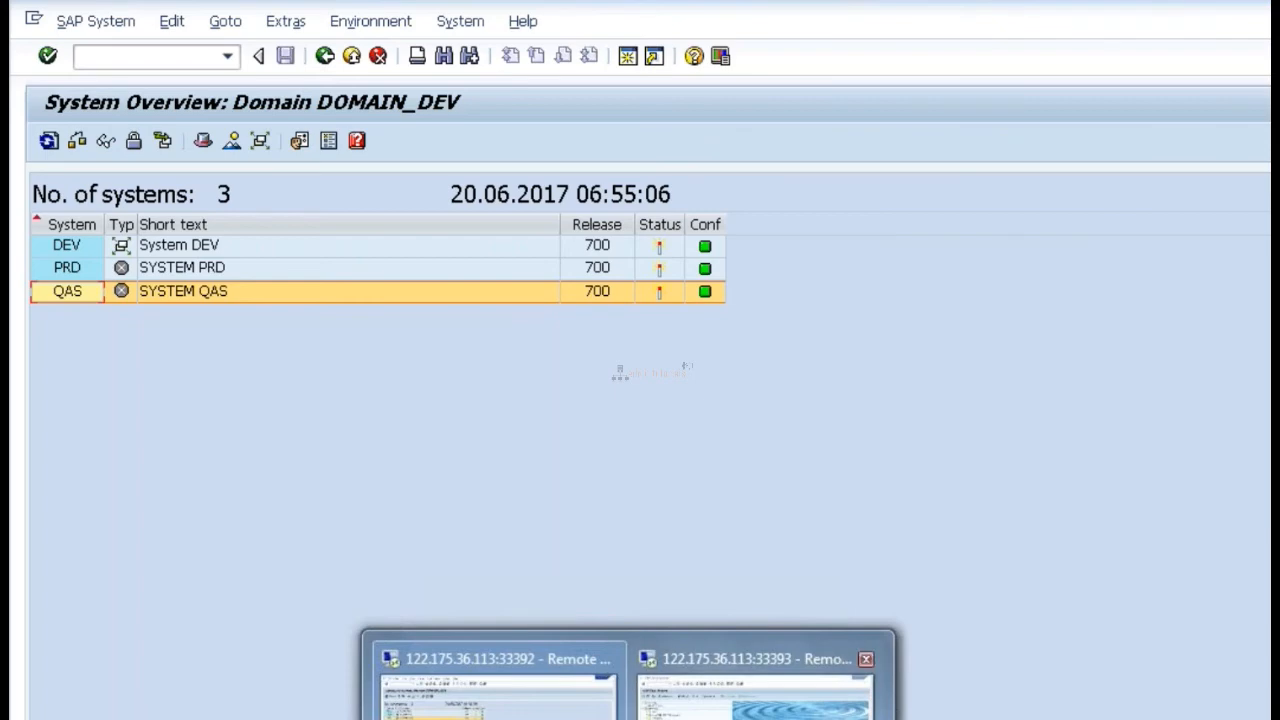
click(755, 690)
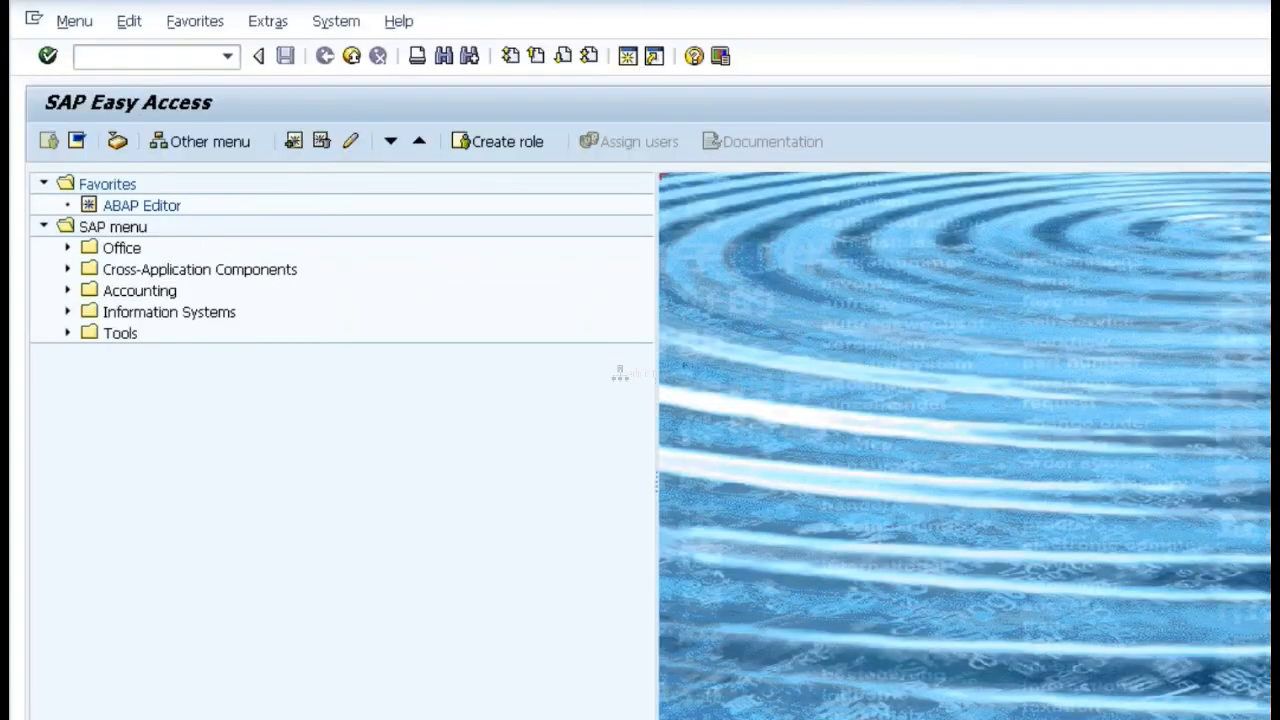
click(154, 57)
text(/NSTMS)
key(Return)
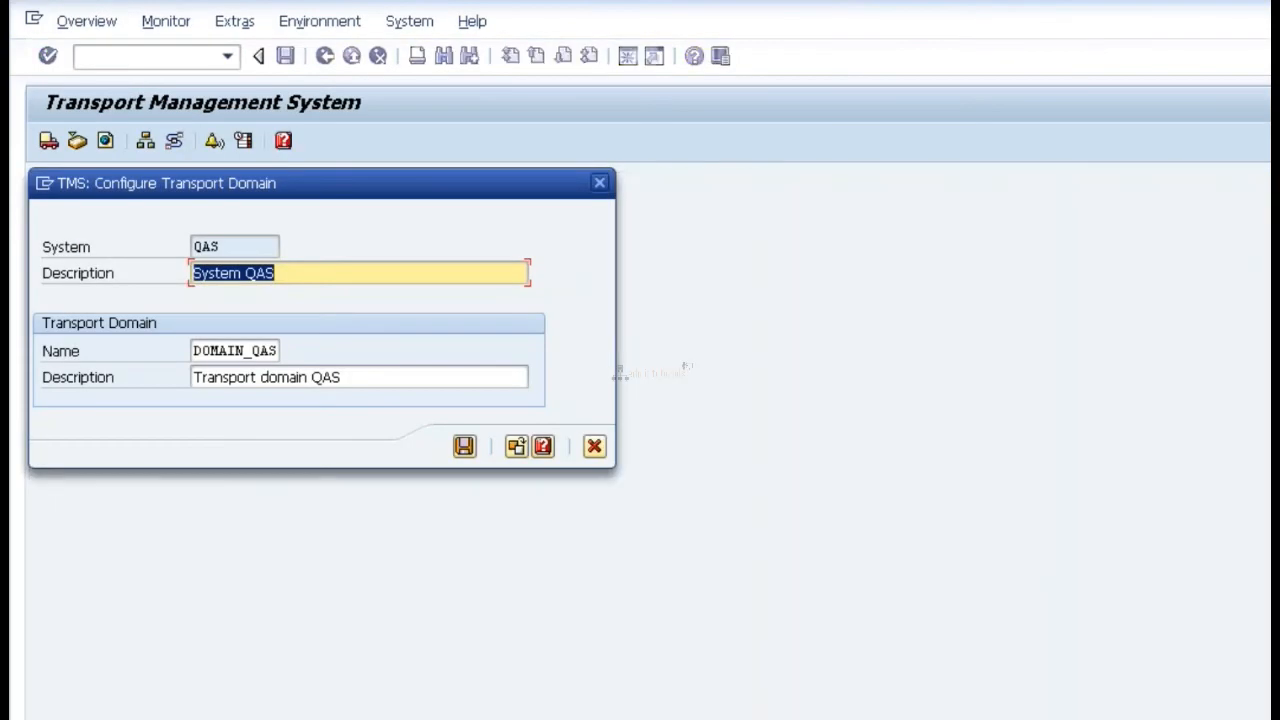
drag(334, 187, 768, 244)
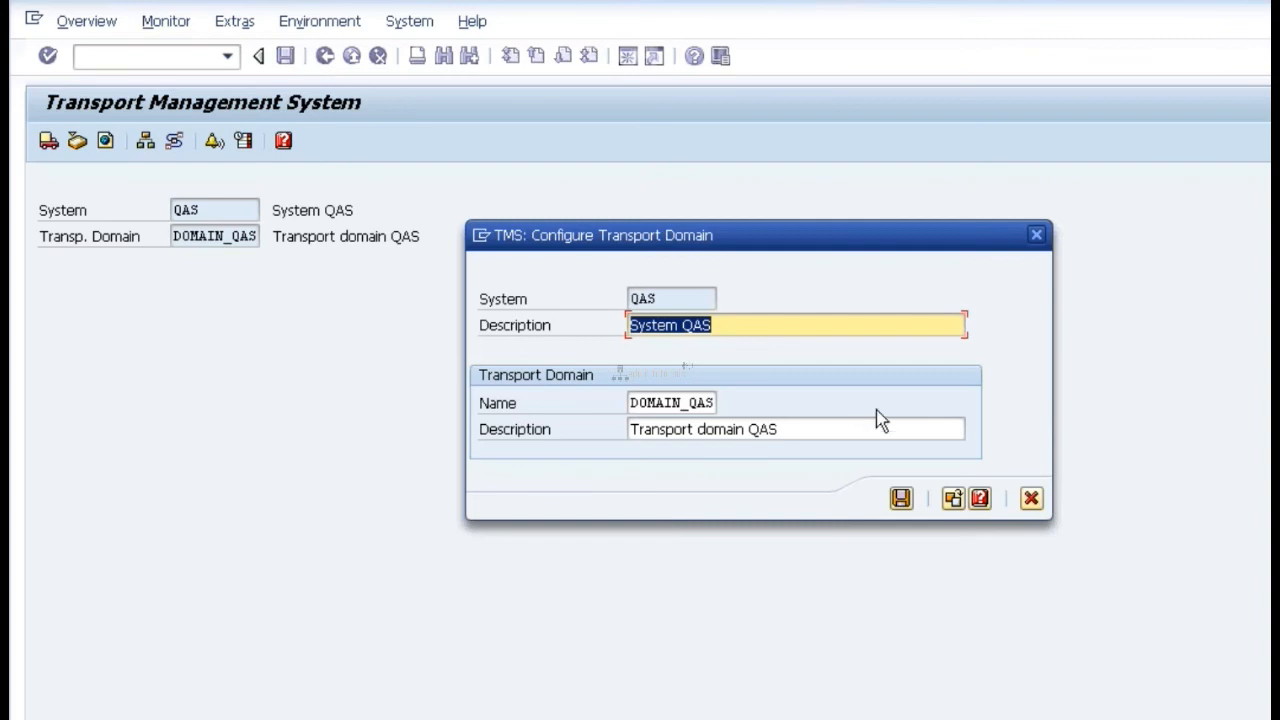
Step: Compare the Paint landscape sketch, the DEV system overview and the QAS transport domain dialog
key(alt+Tab)
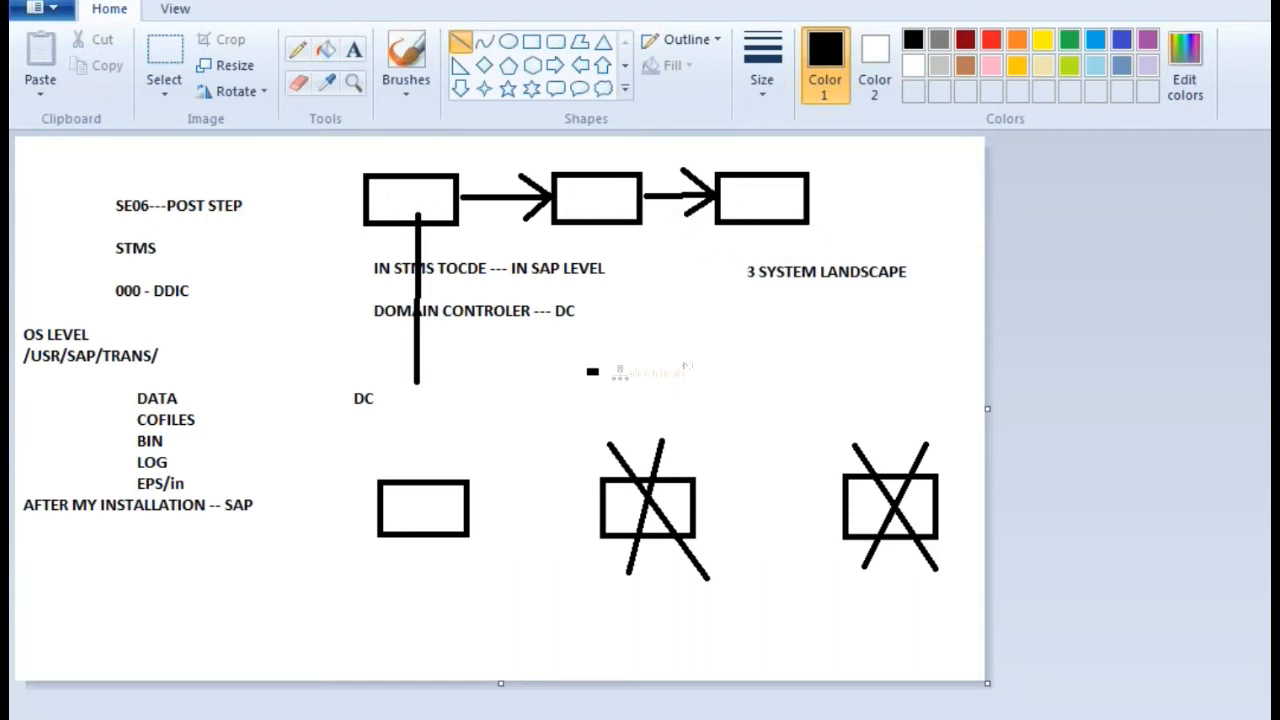
mouse_move(628, 719)
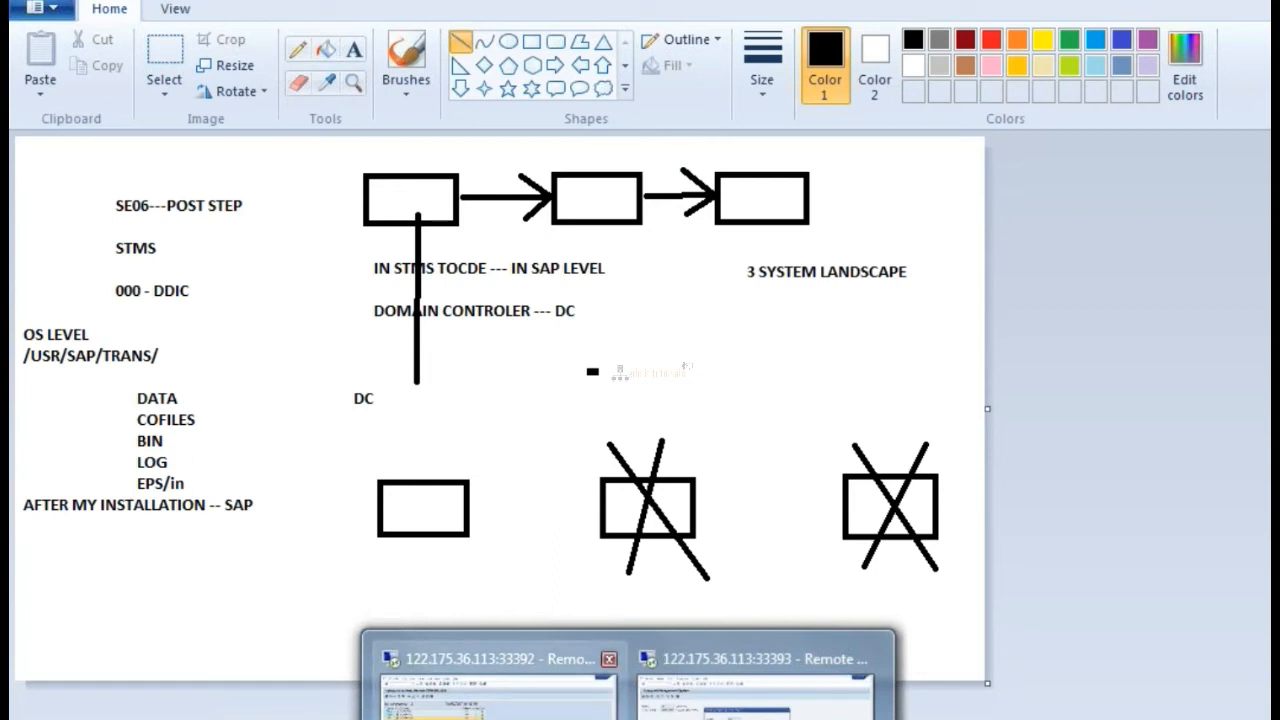
click(604, 657)
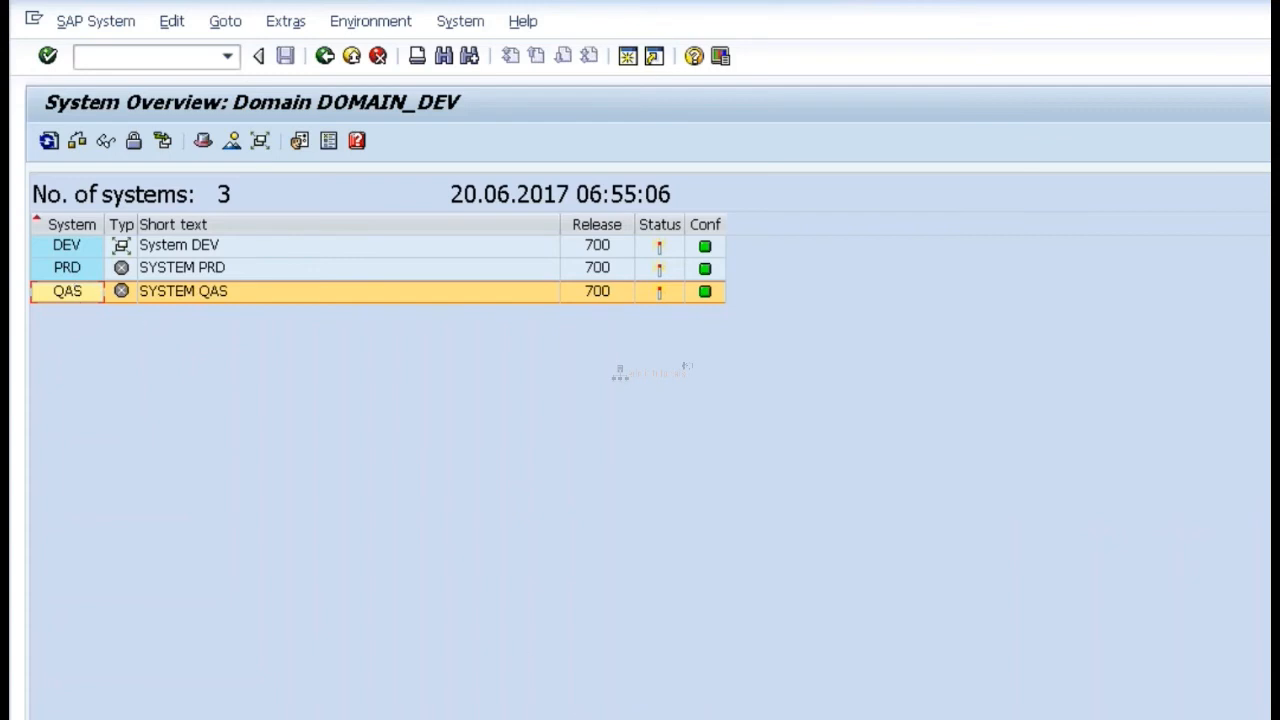
click(757, 680)
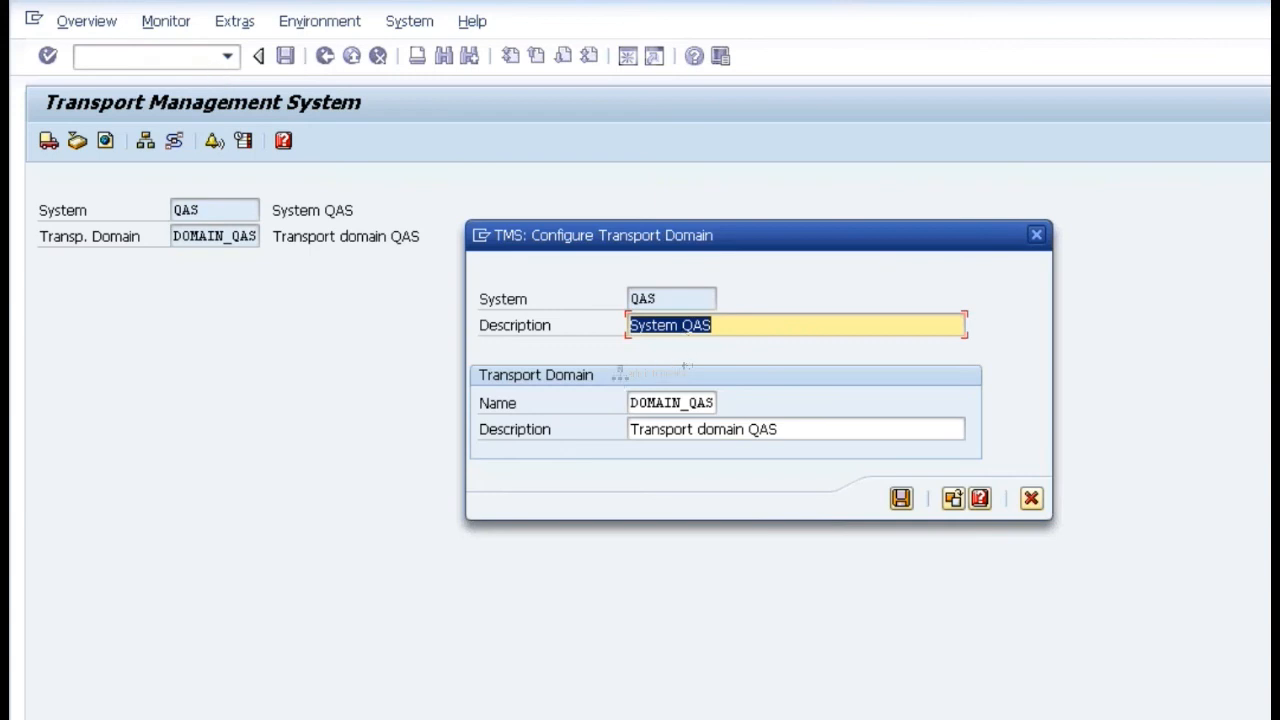
click(590, 665)
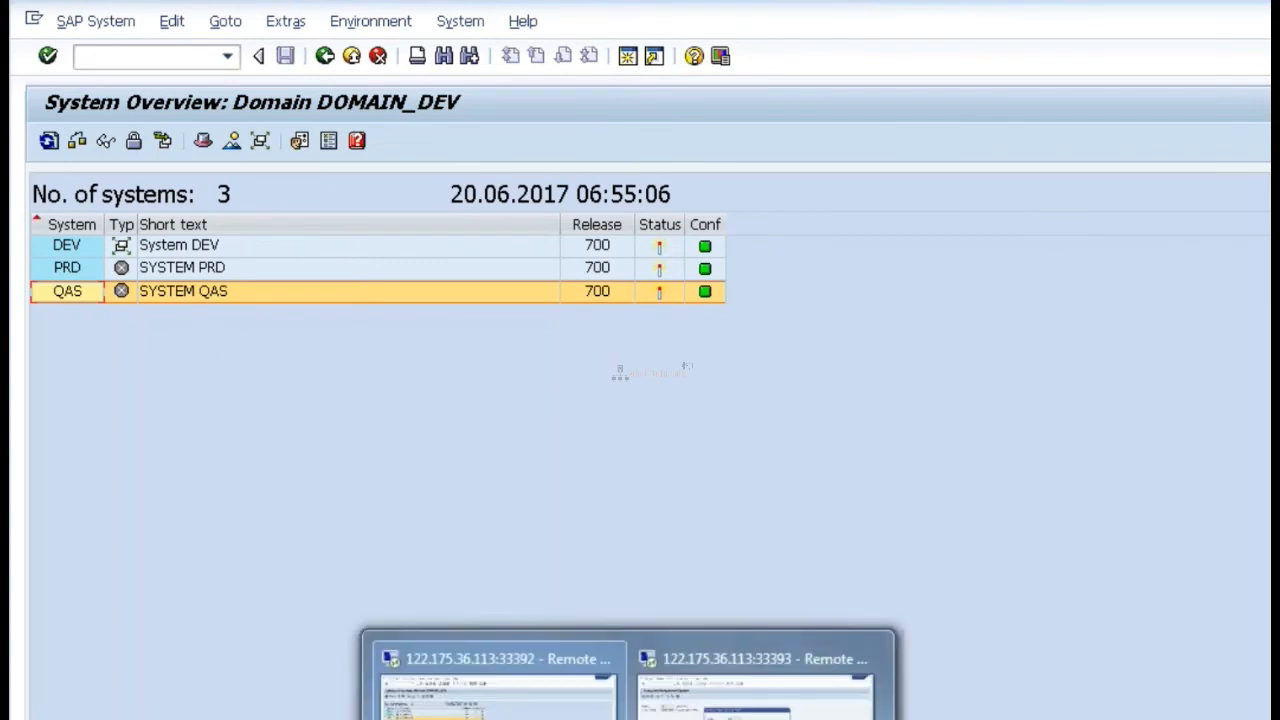
click(760, 685)
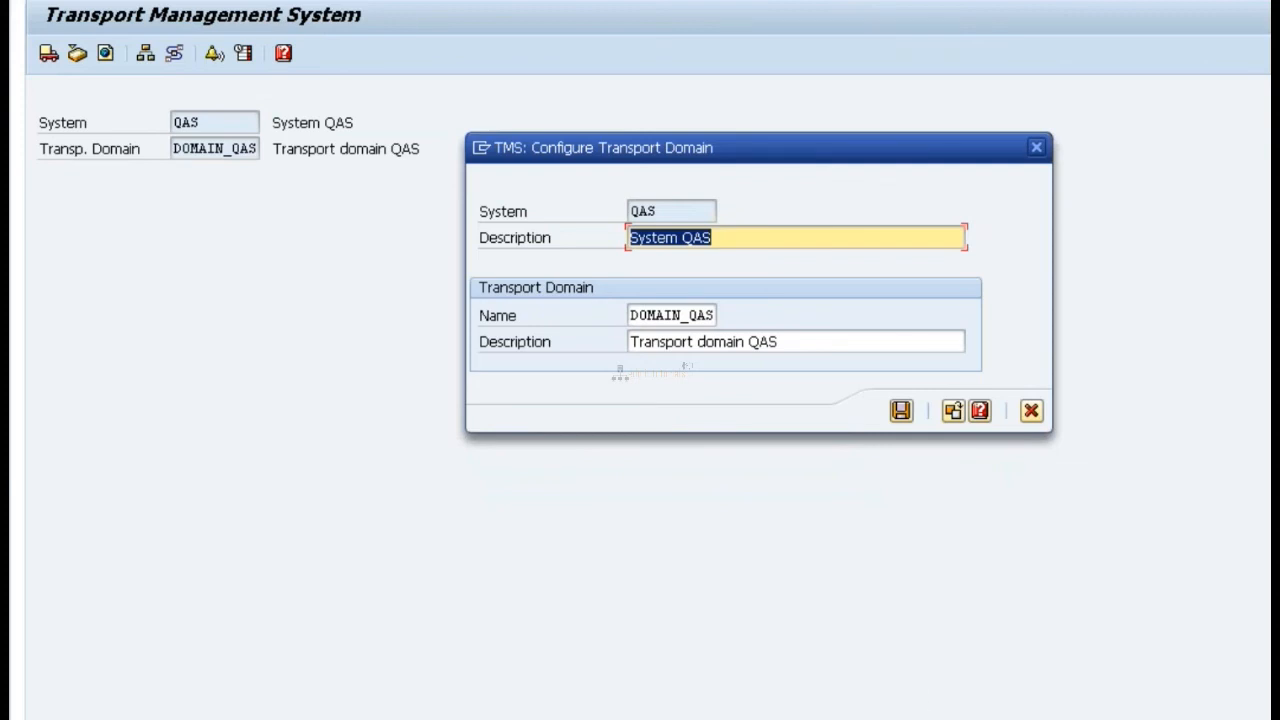
Step: Switch to Paint, undo the crosses over the lower rectangles and cross out only the third one with two diagonal lines
key(alt+Tab)
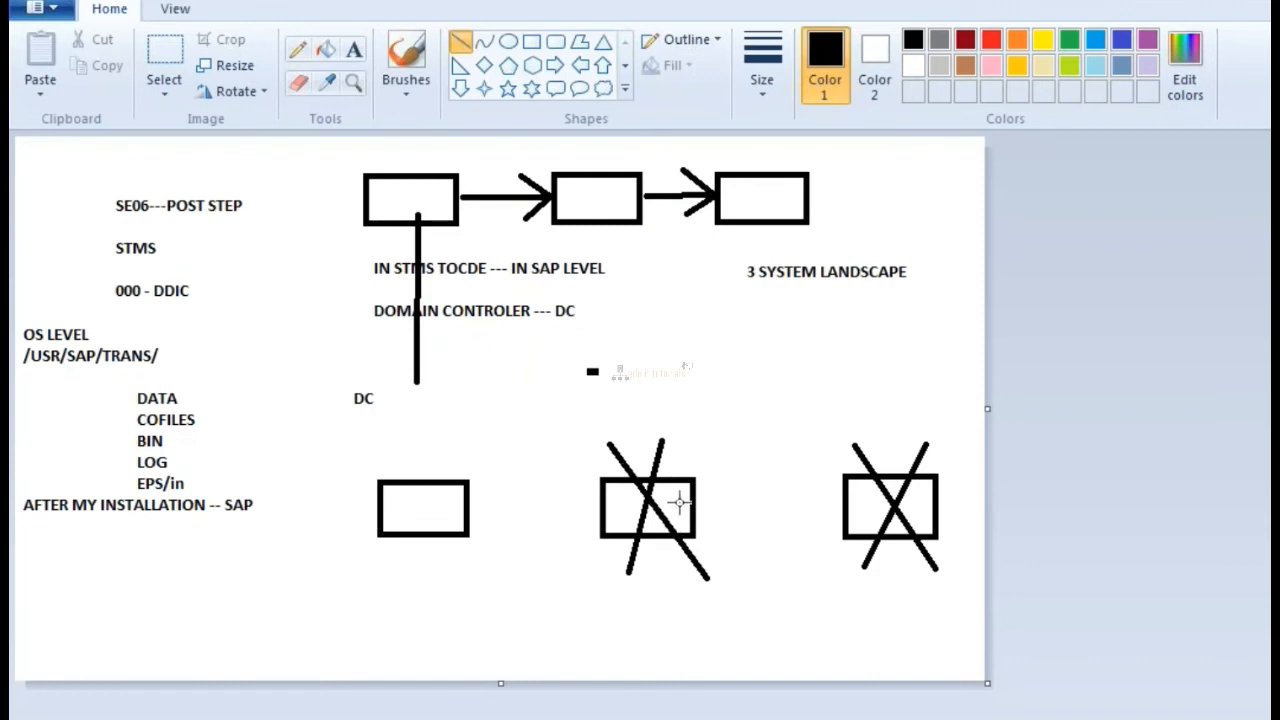
key(ctrl+z)
key(ctrl+z)
key(ctrl+z)
key(ctrl+z)
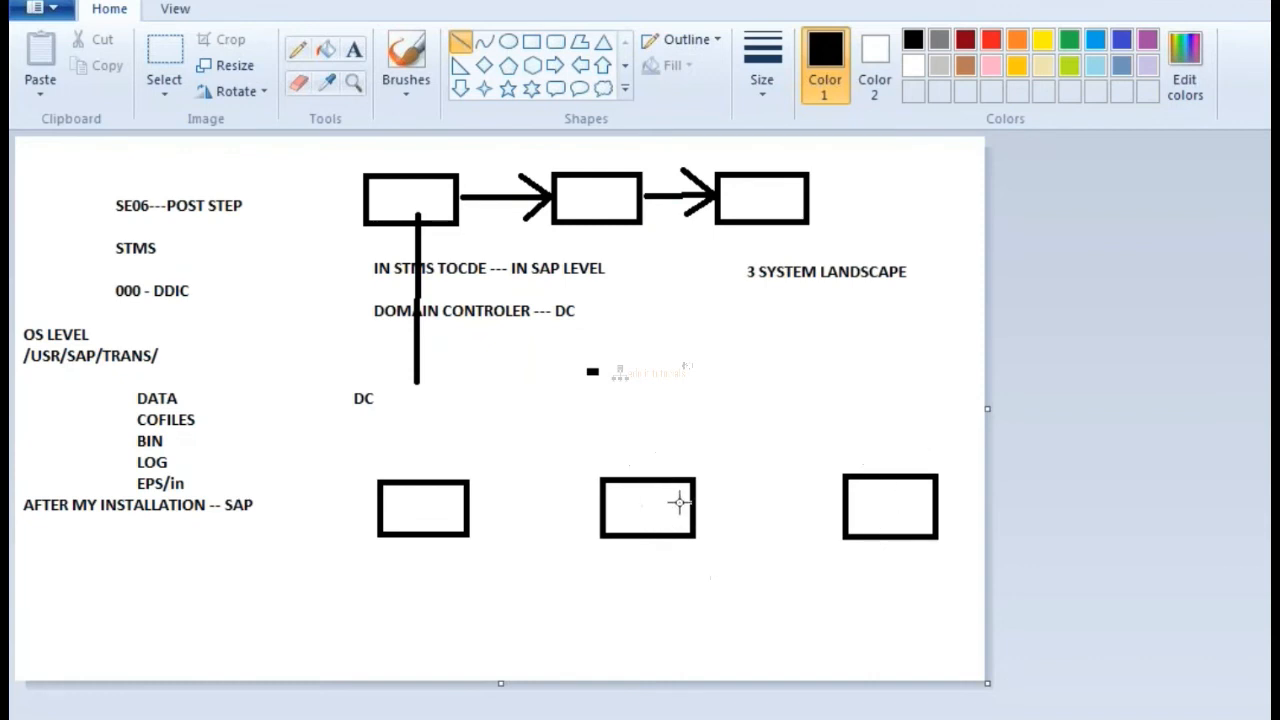
drag(935, 425, 851, 648)
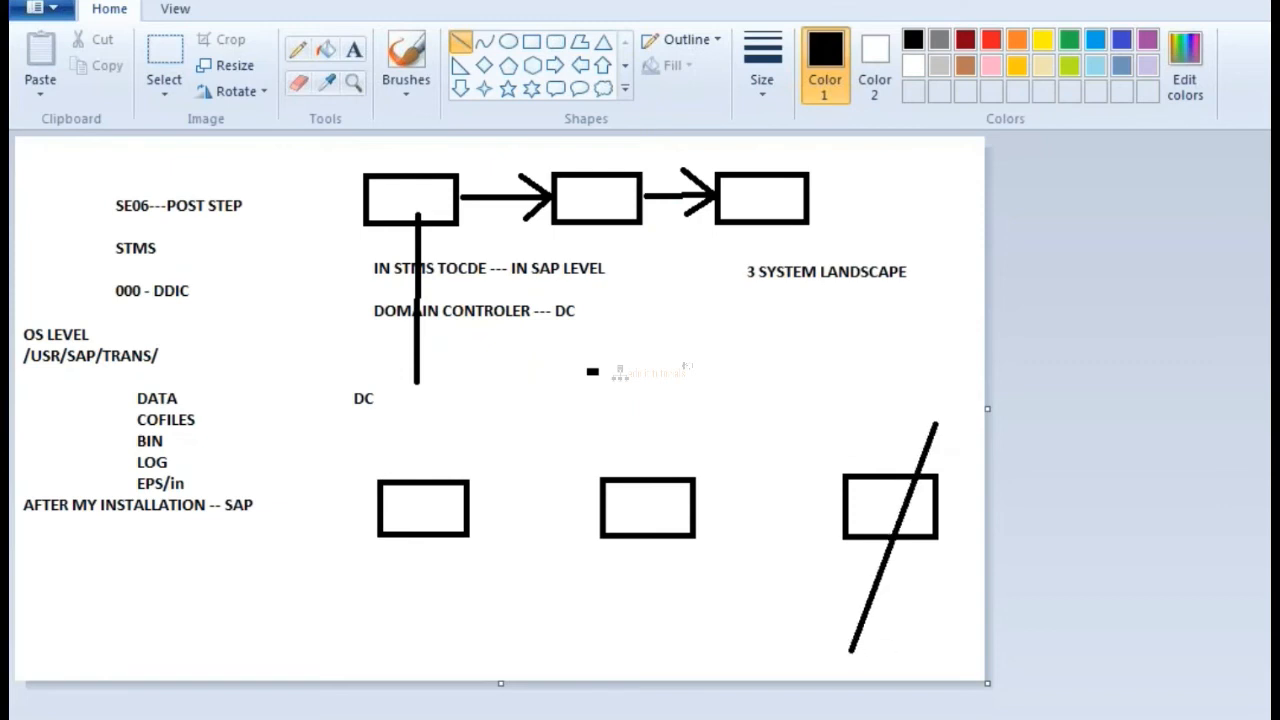
drag(847, 449, 958, 615)
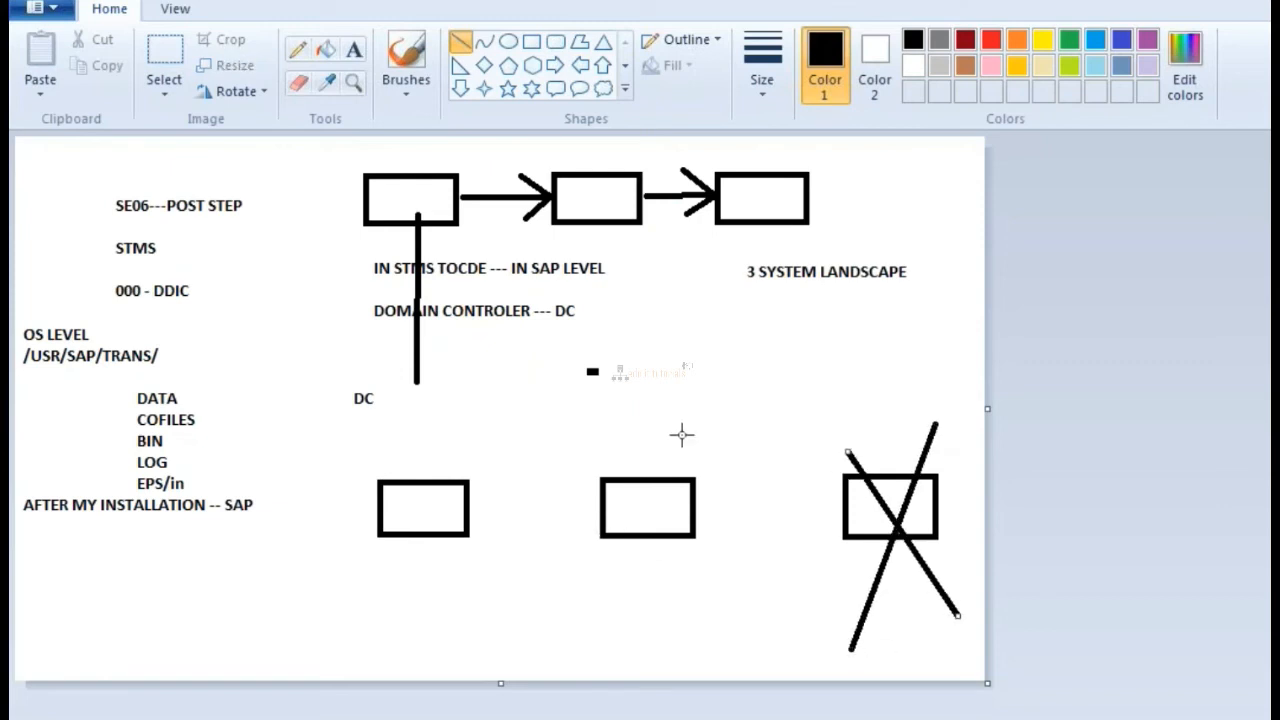
Step: Review the QAS transport domain dialog against the DEV system overview and the Paint sketch, returning to the QAS session
mouse_move(628, 719)
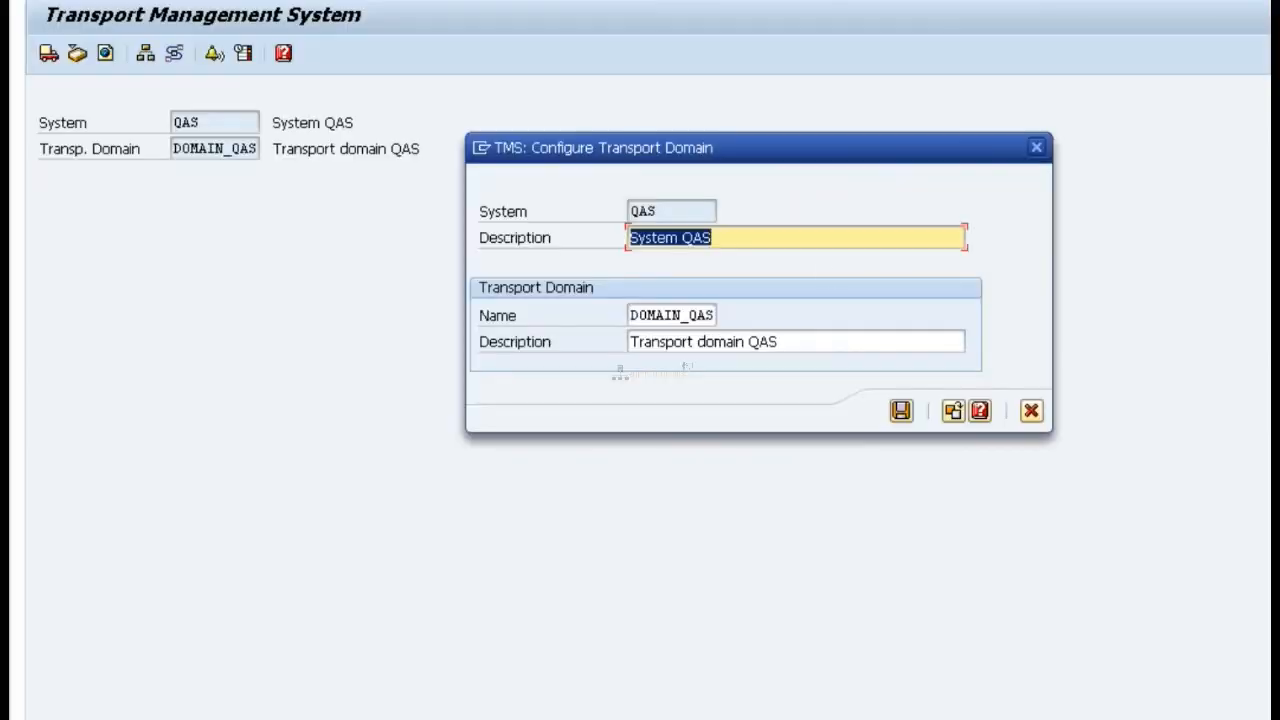
click(755, 690)
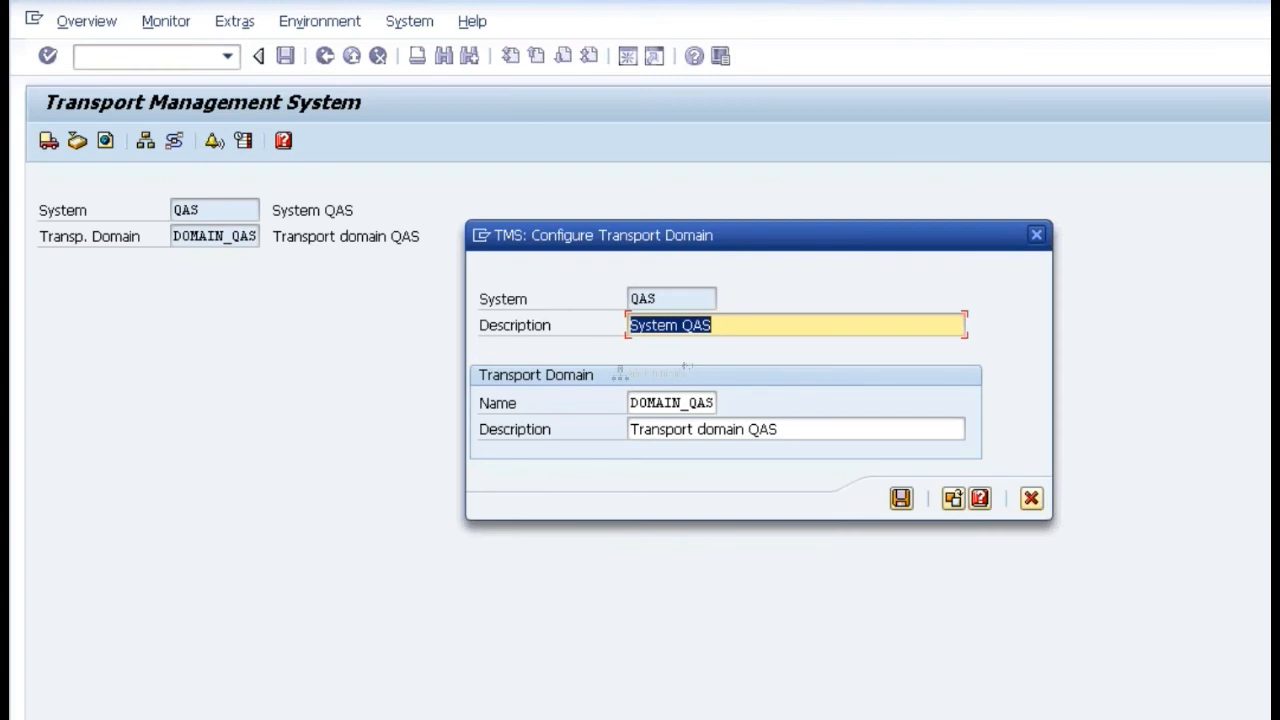
click(492, 692)
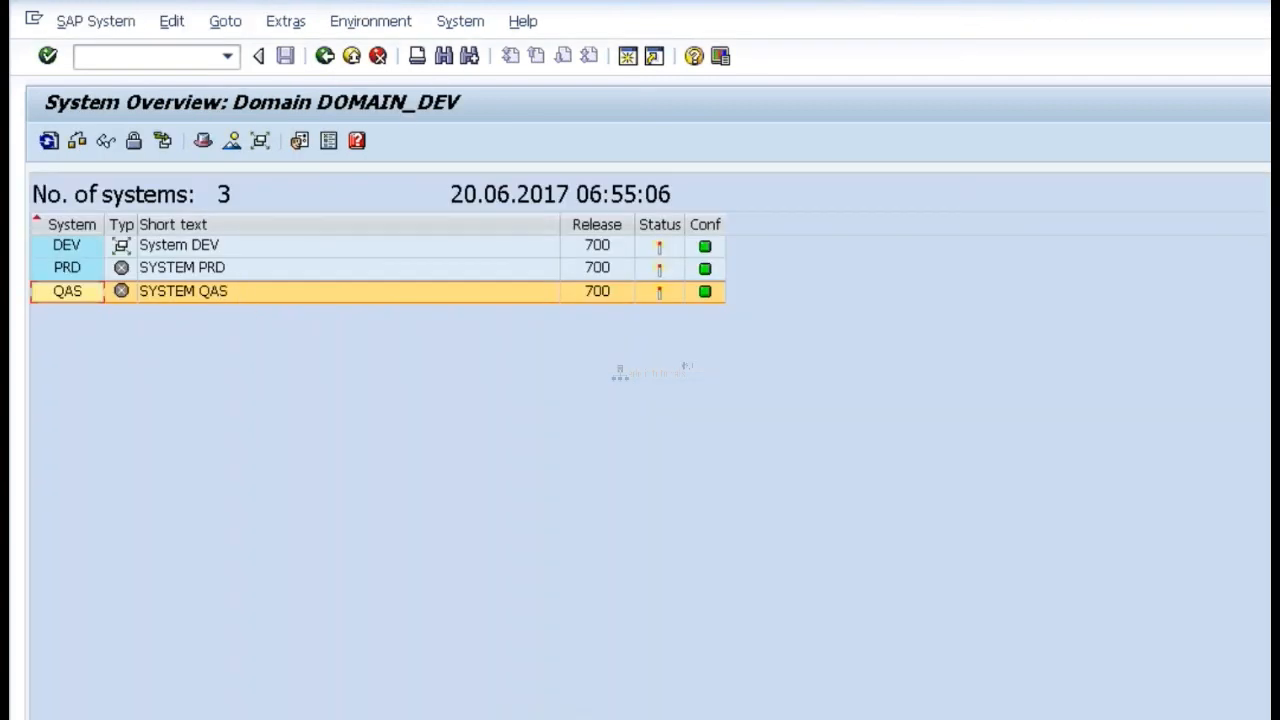
mouse_move(628, 718)
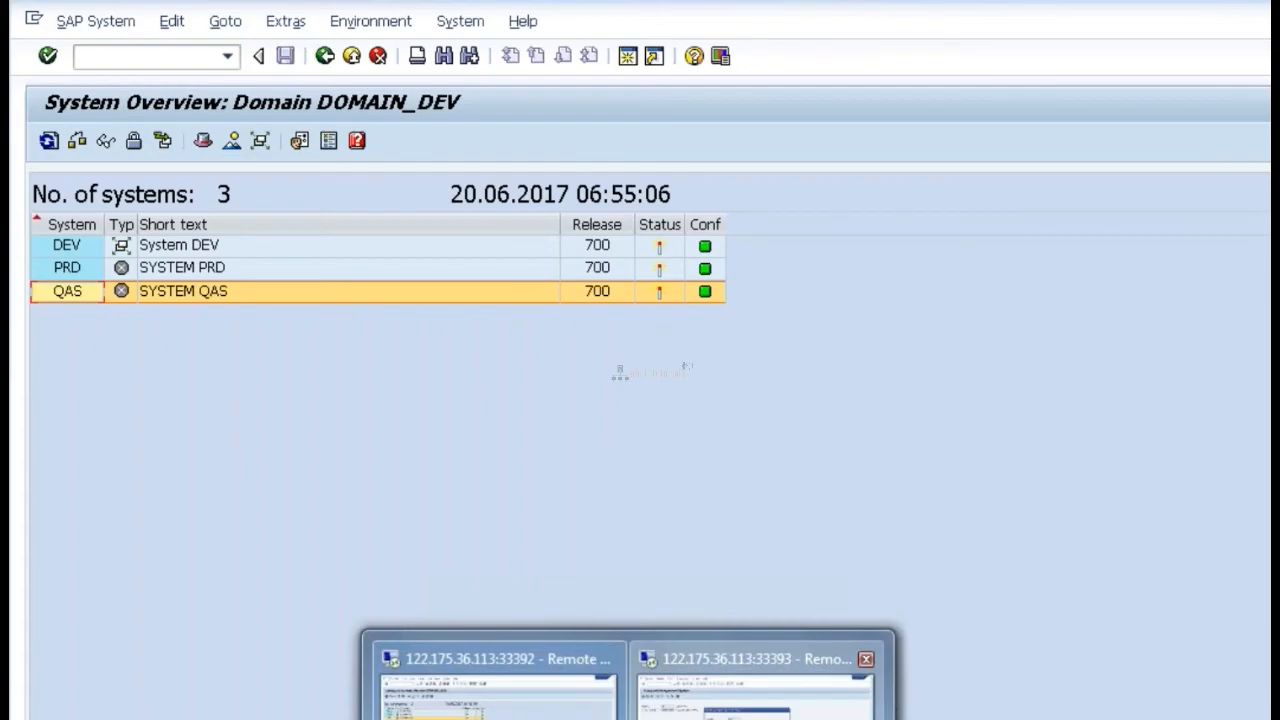
click(755, 690)
click(668, 718)
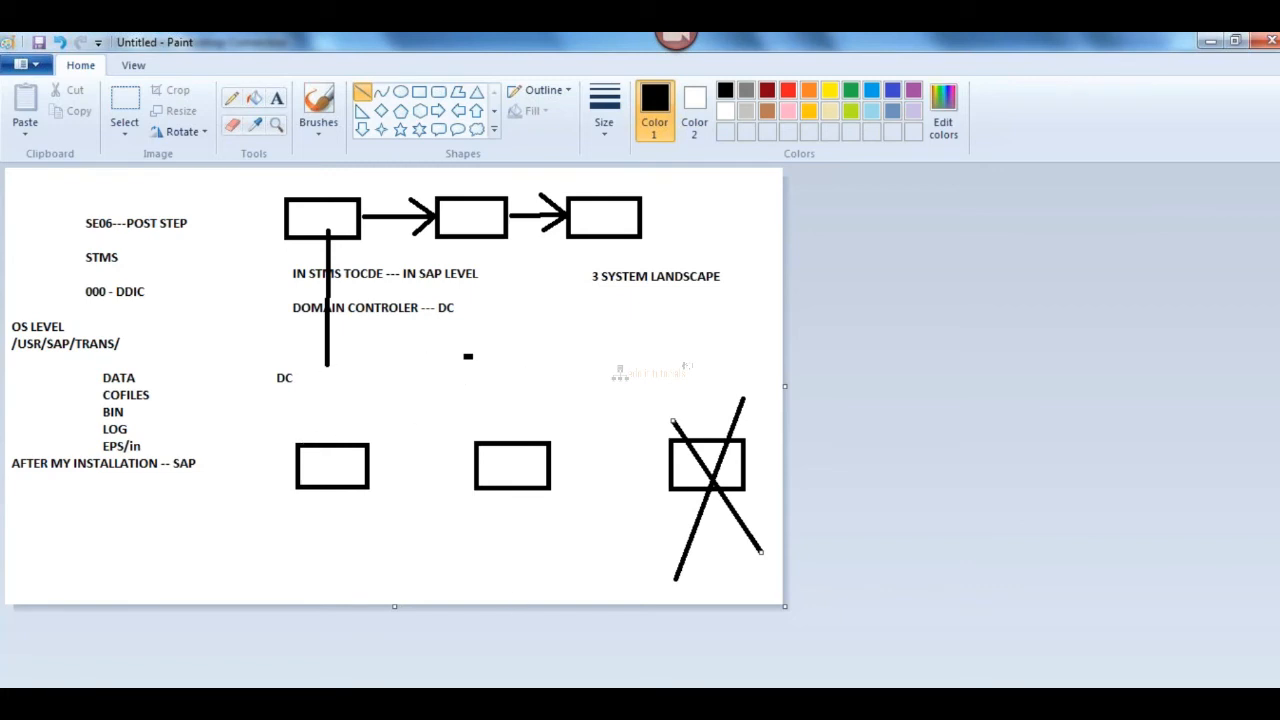
click(612, 575)
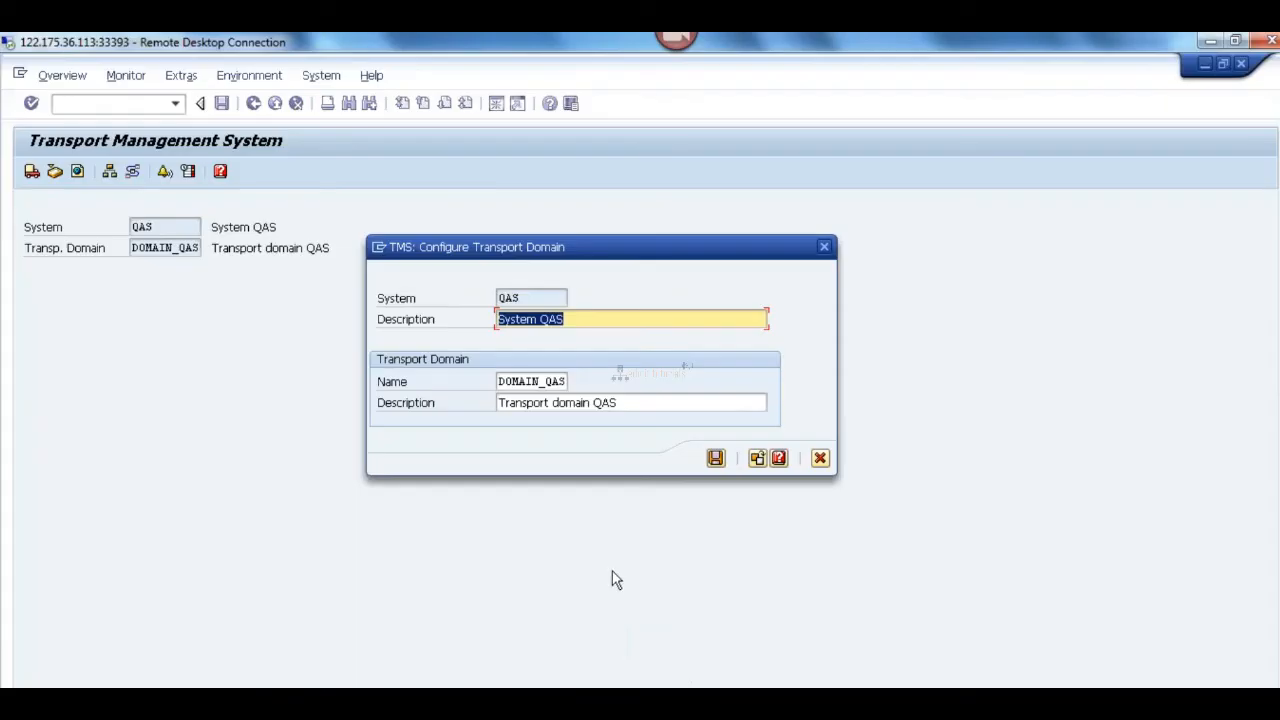
Step: Change the QAS configuration to including the system in an existing transport domain, and check the DEV session for the host name
click(757, 458)
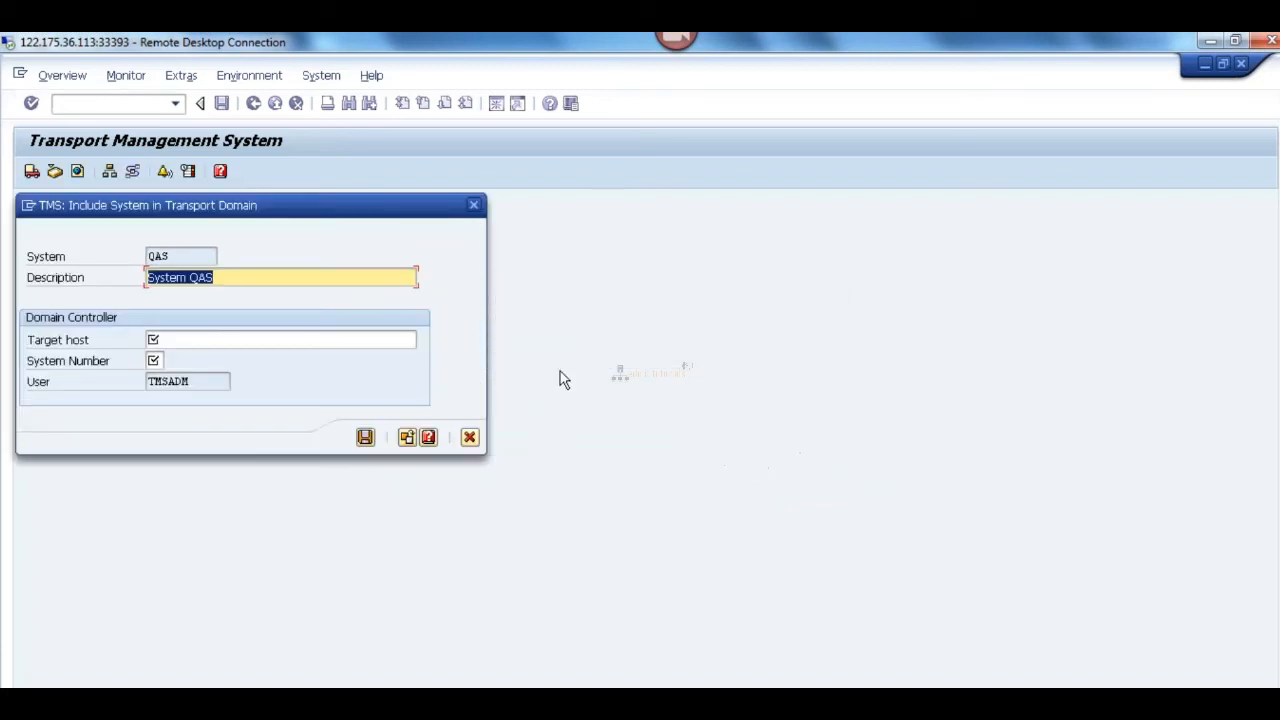
click(230, 342)
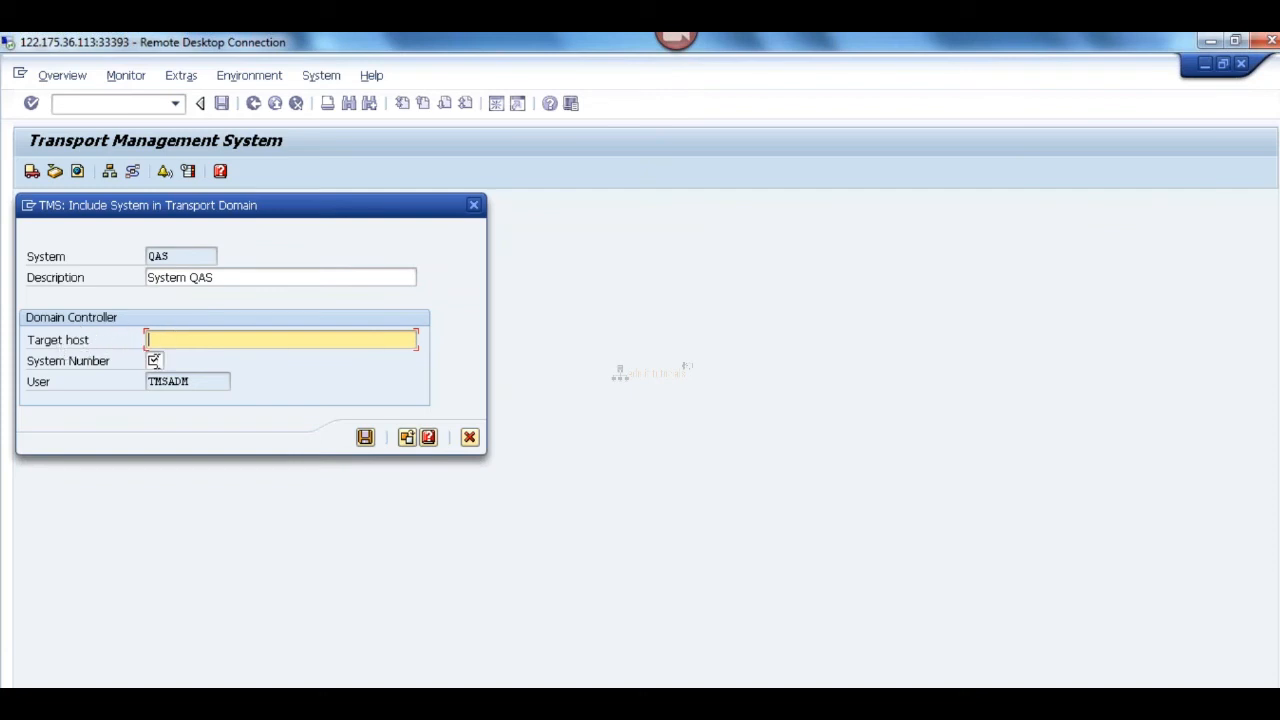
click(155, 361)
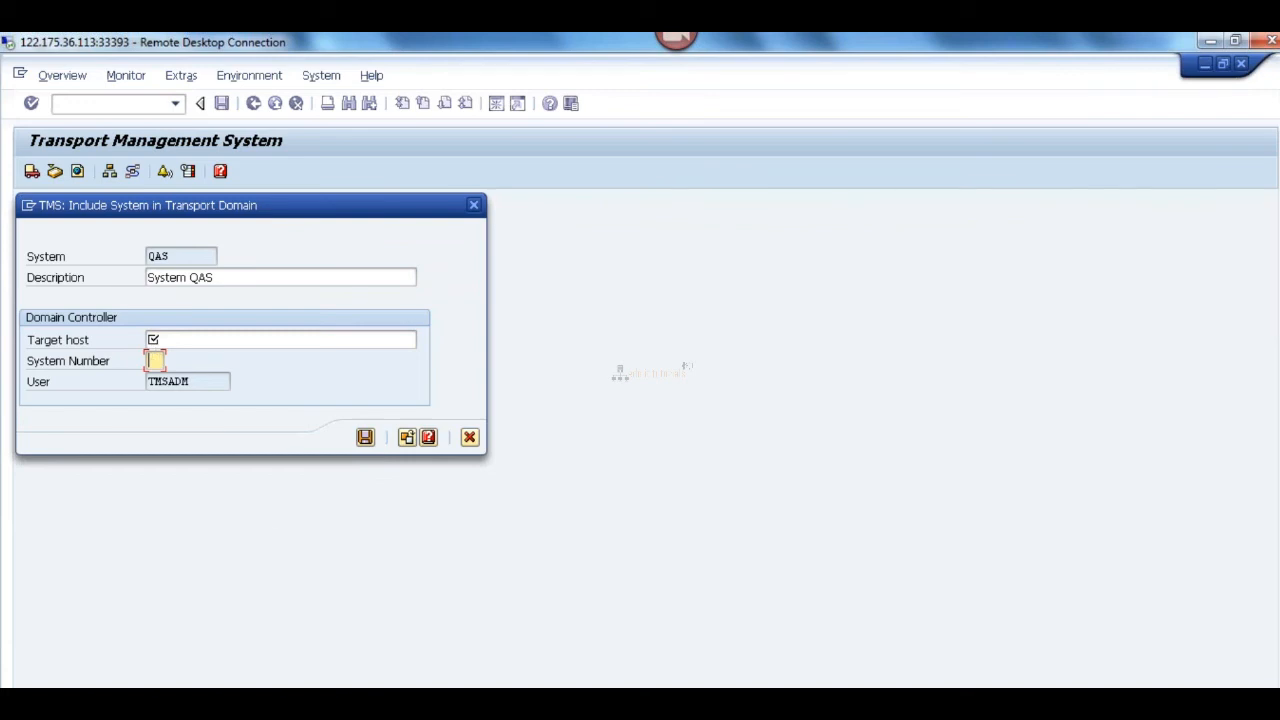
click(534, 648)
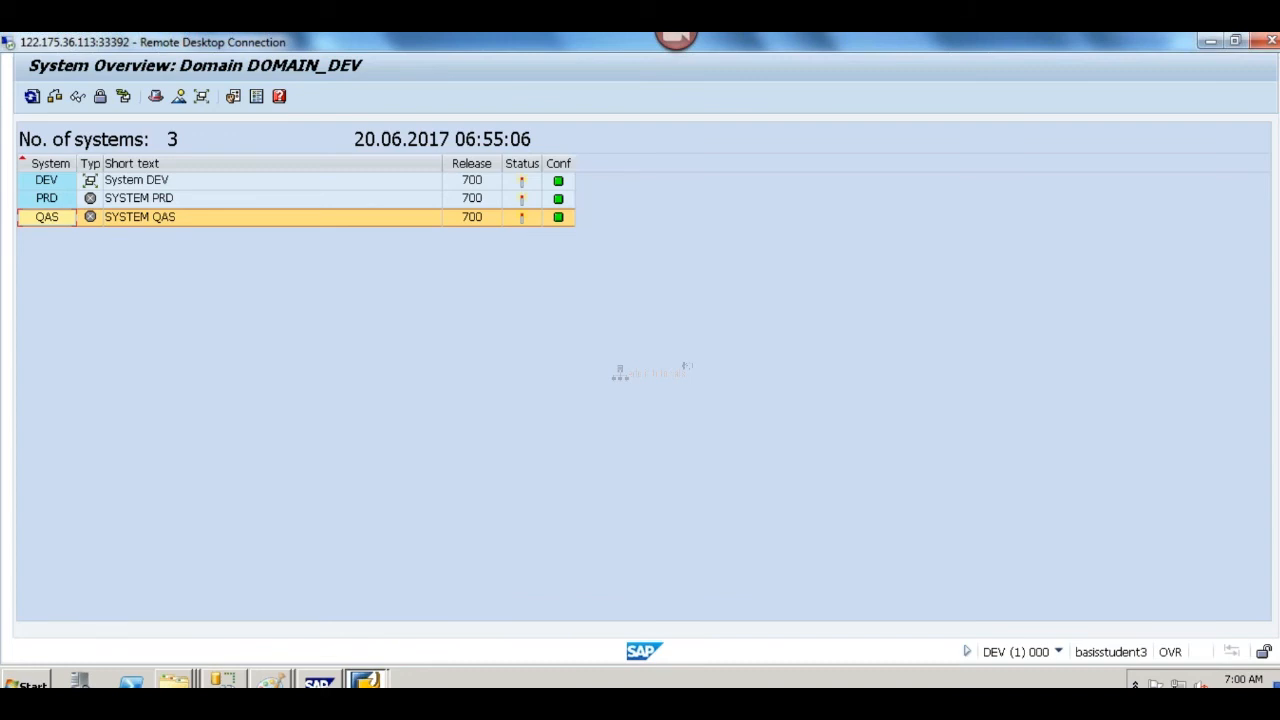
mouse_move(497, 700)
click(560, 673)
Step: Set the domain controller's target host to basisstudent3
click(218, 340)
text(B)
key(BackSpace)
text(b)
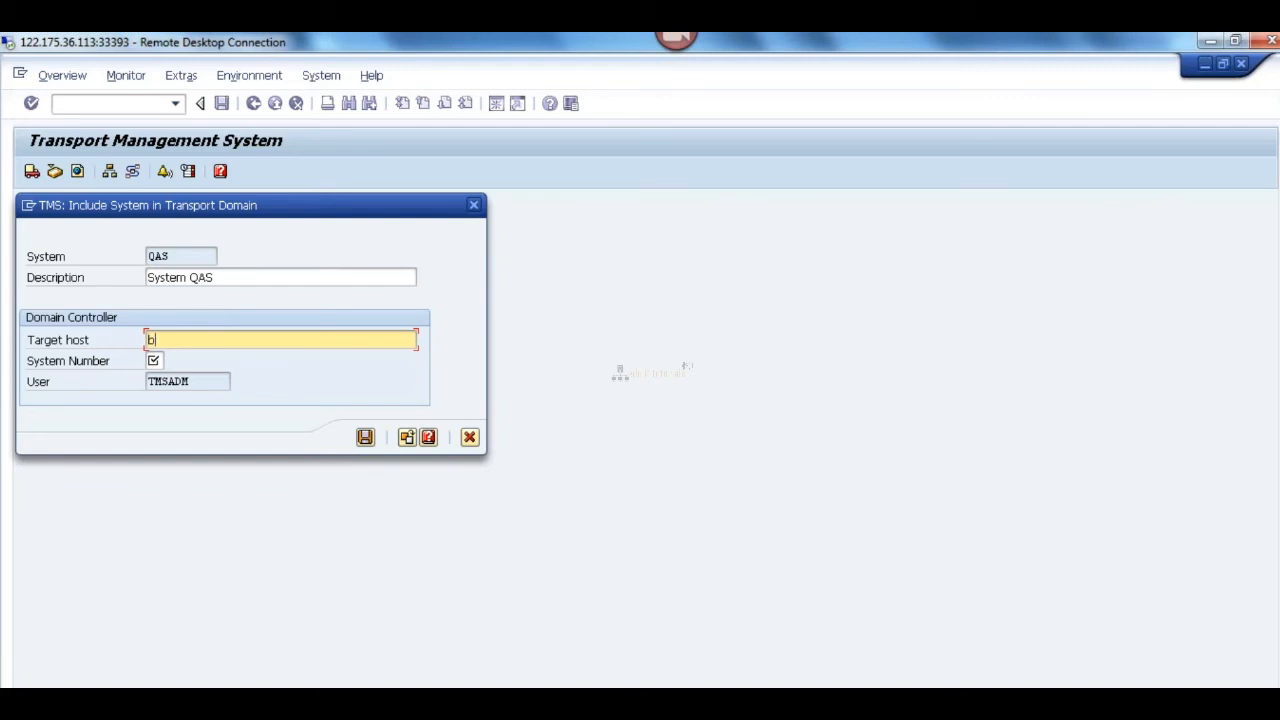
text(asisstudent3)
Step: Look up the DEV system's instance number in its session details and in the SAP Logon entry
click(155, 360)
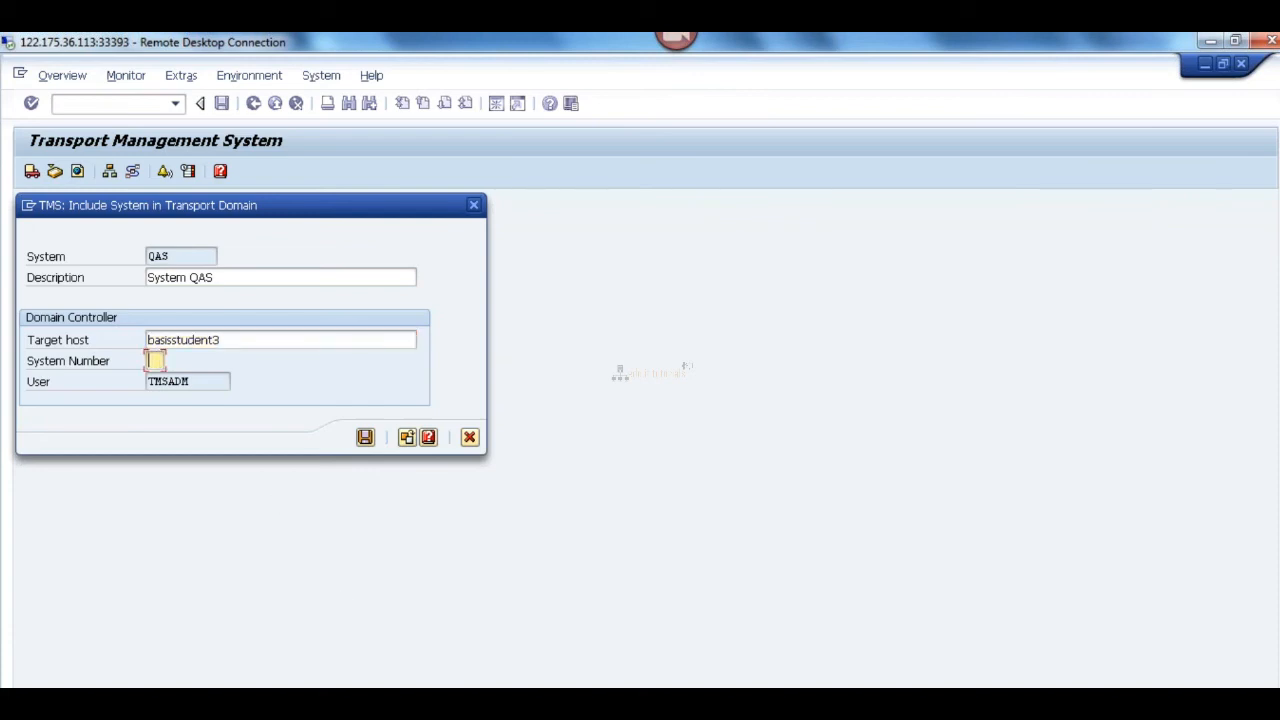
click(497, 702)
click(394, 640)
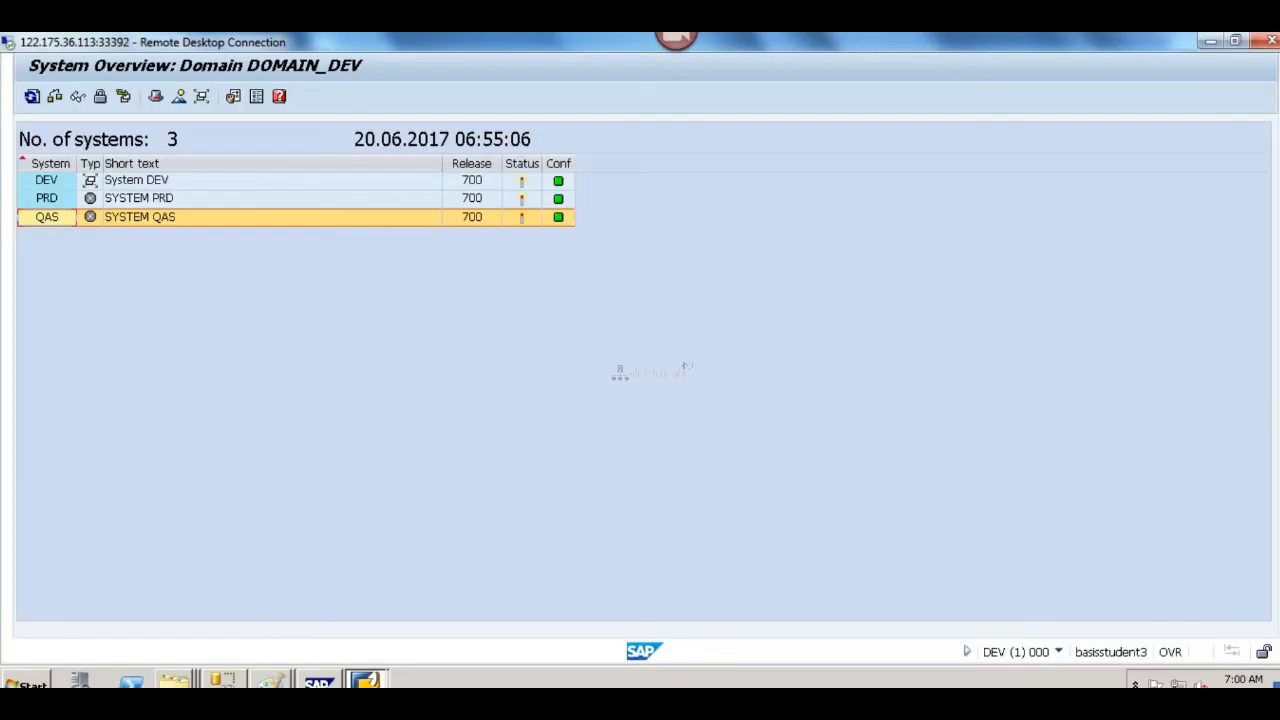
click(1059, 652)
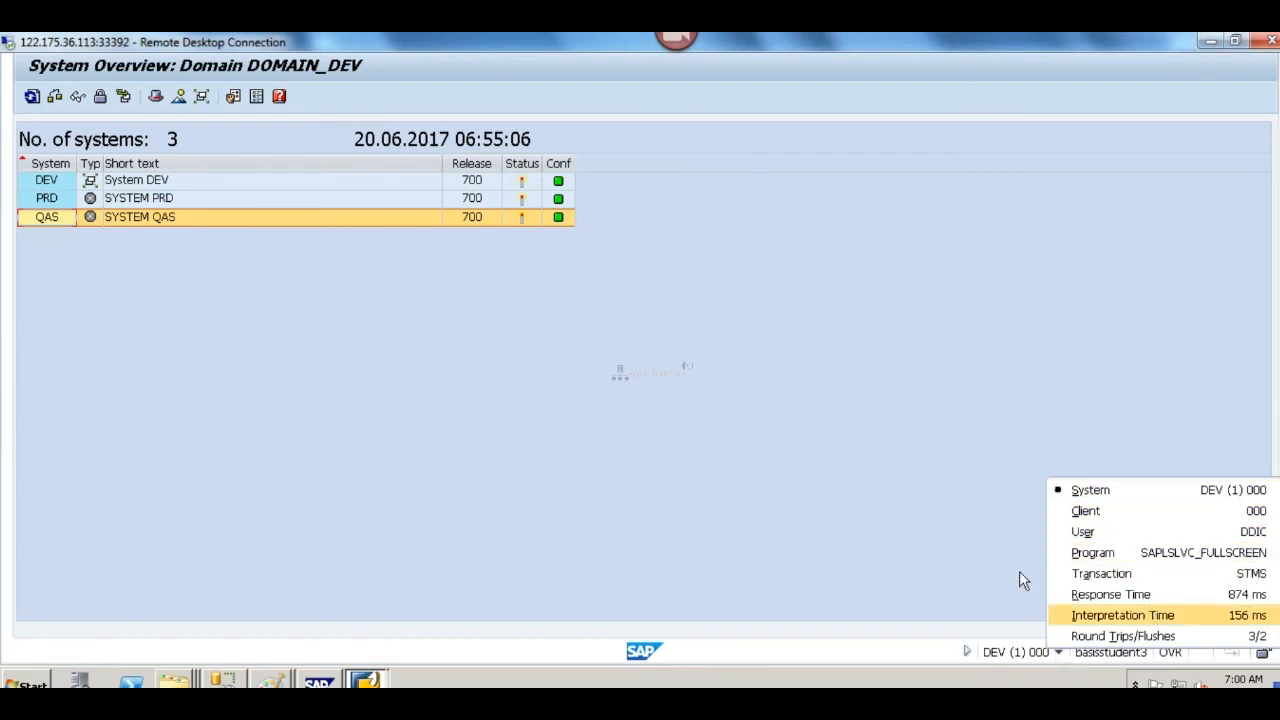
click(940, 539)
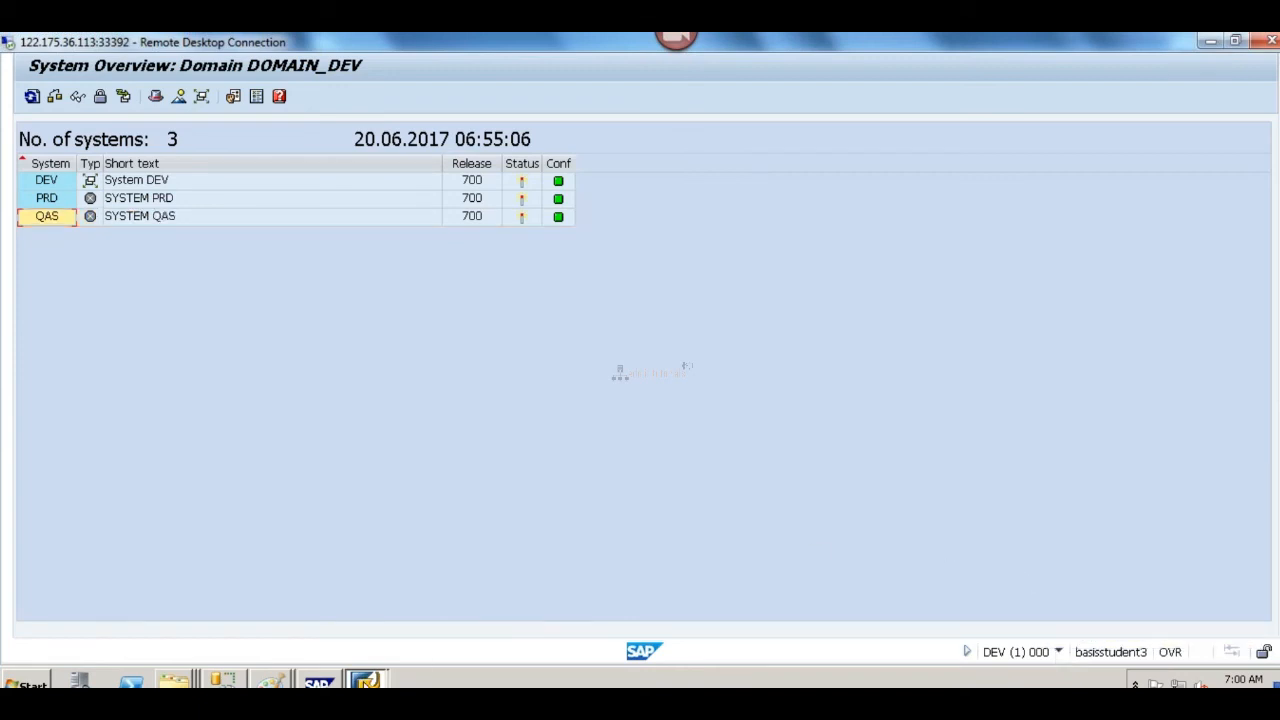
mouse_move(366, 680)
click(321, 612)
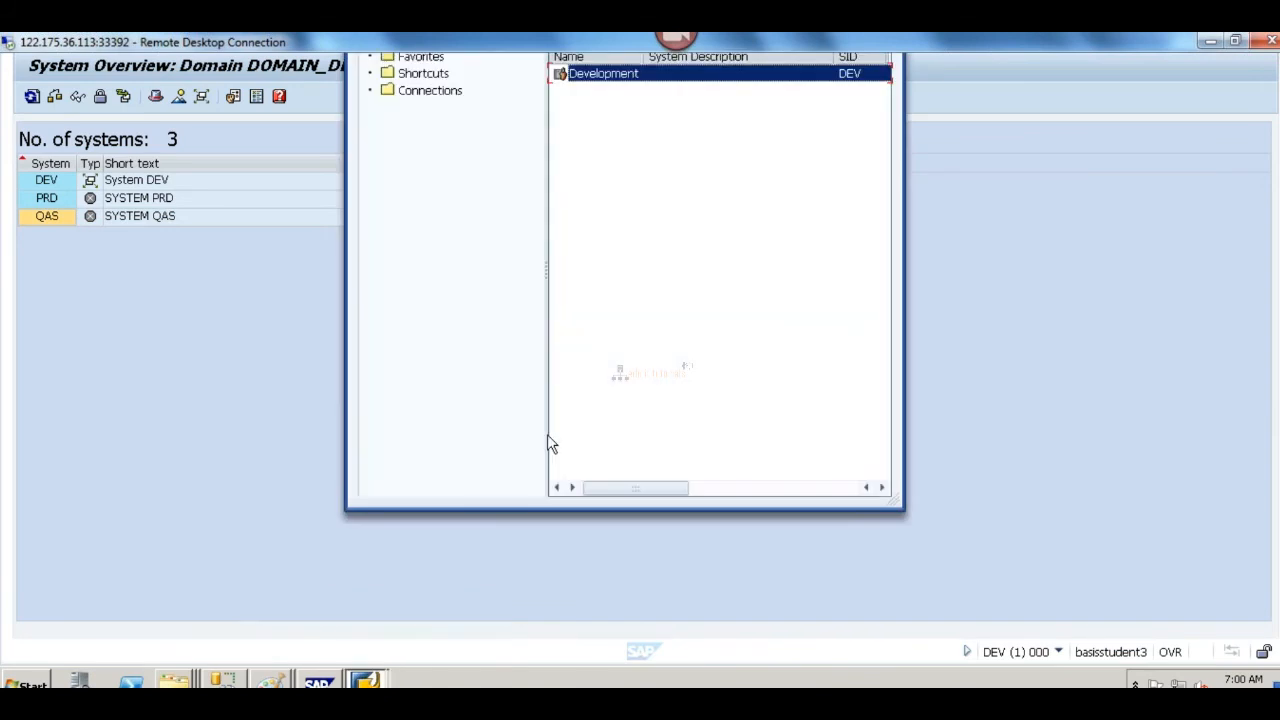
click(770, 487)
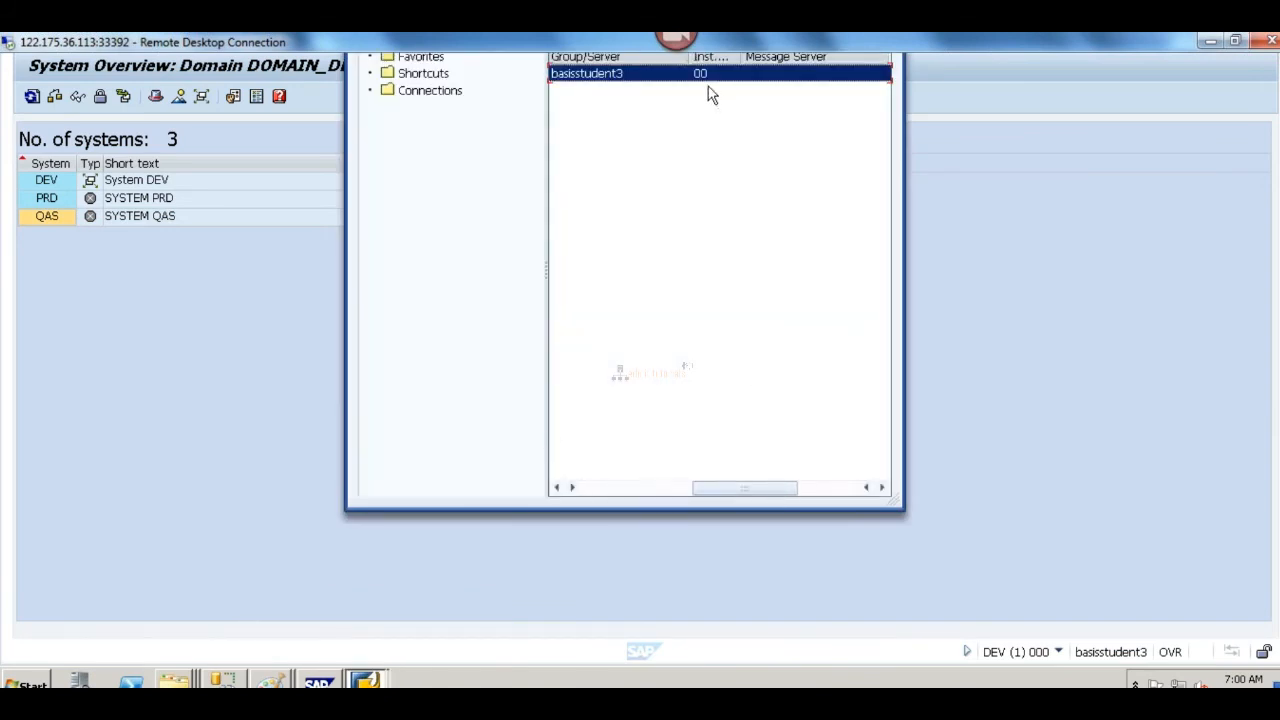
click(230, 388)
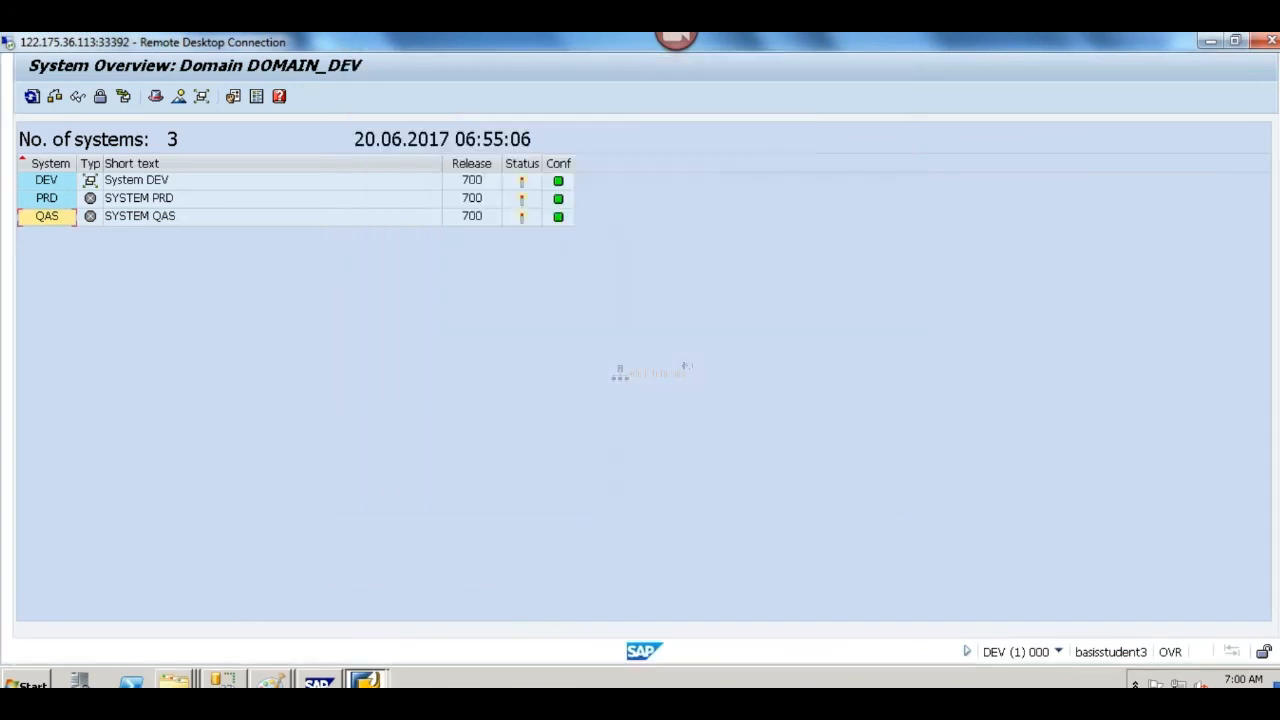
Step: Set the domain controller's system number to 00 in the QAS session and save the inclusion in the transport domain
click(497, 712)
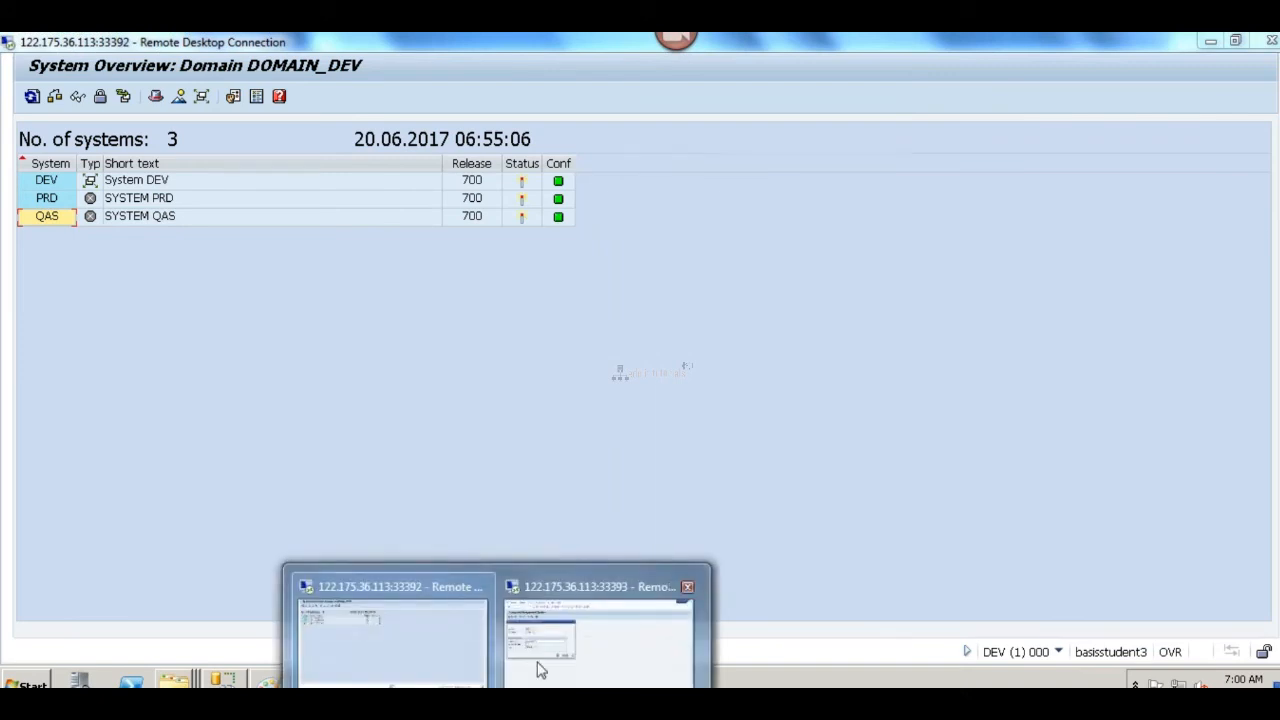
click(598, 625)
text(00)
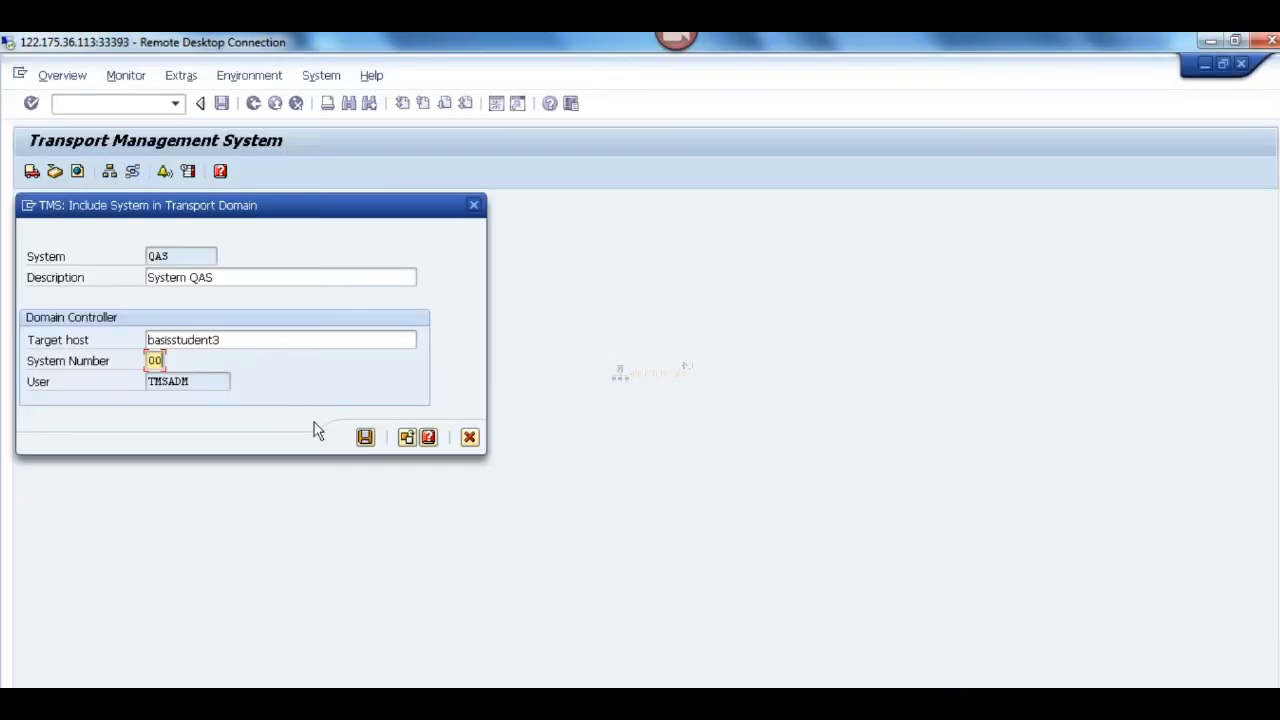
click(365, 438)
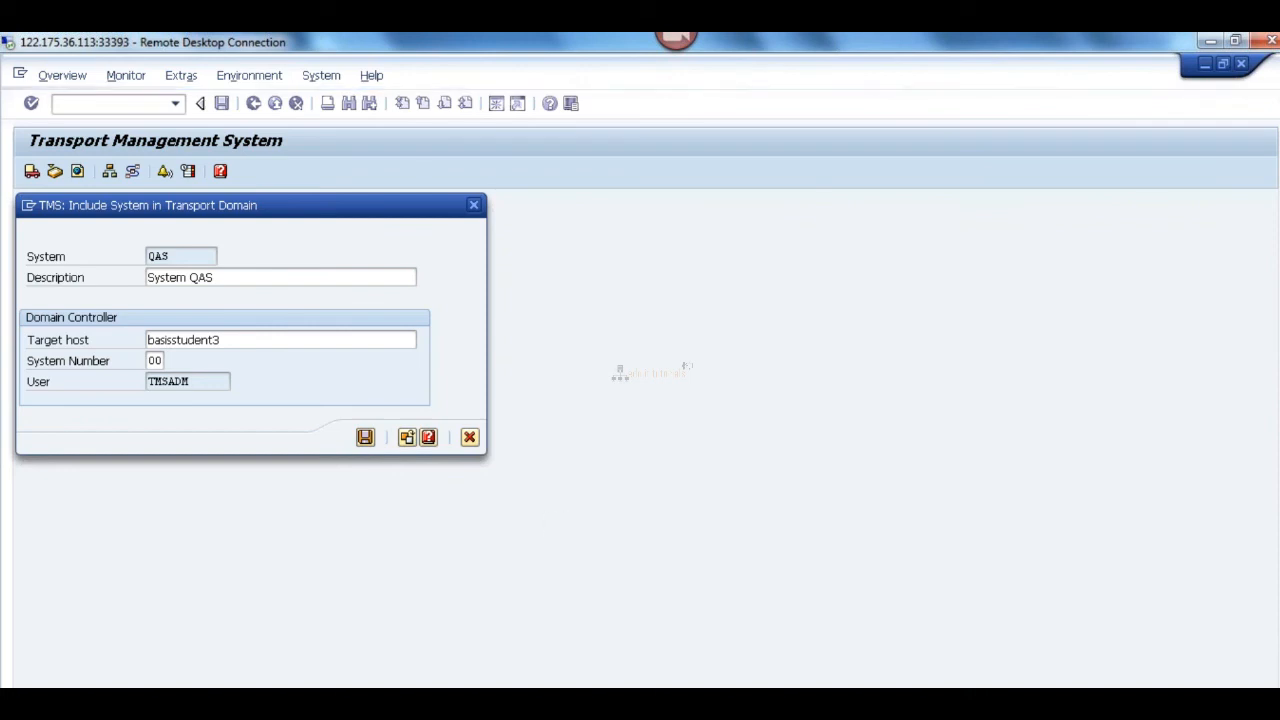
Step: Recheck the DEV host and instance number in SAP Logon, returning to the QAS session
click(497, 712)
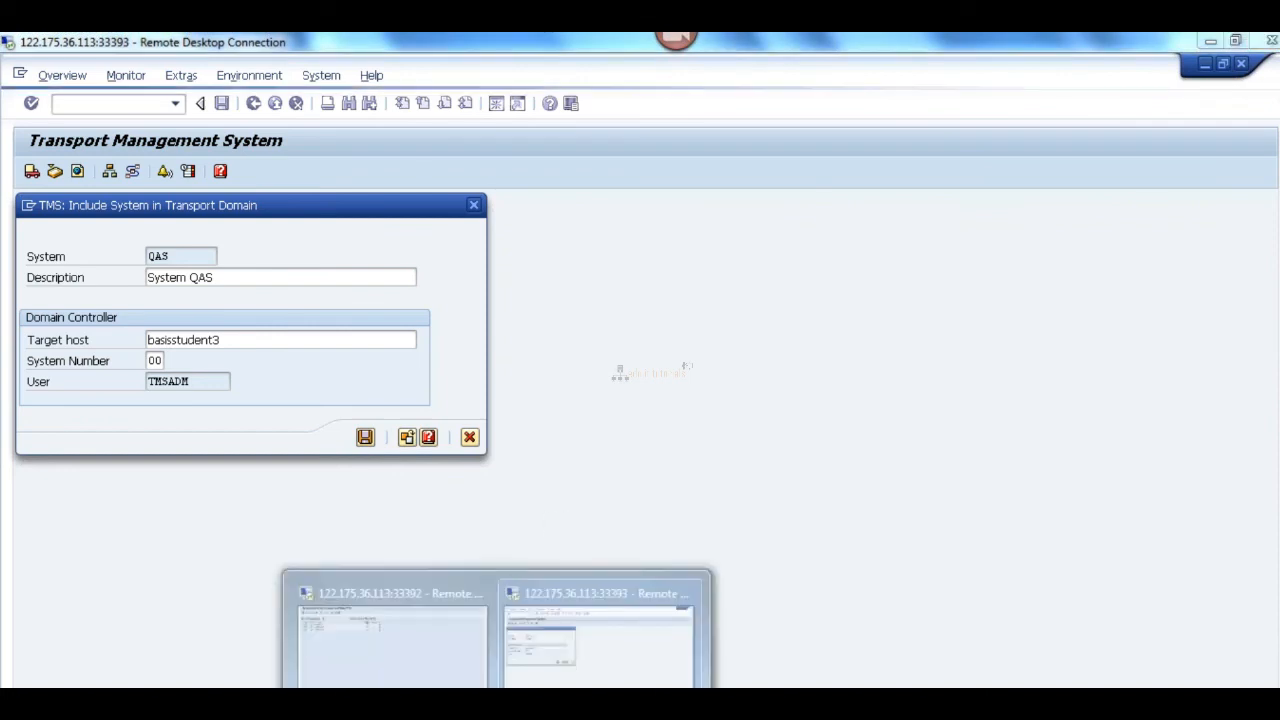
click(360, 640)
click(318, 683)
click(334, 617)
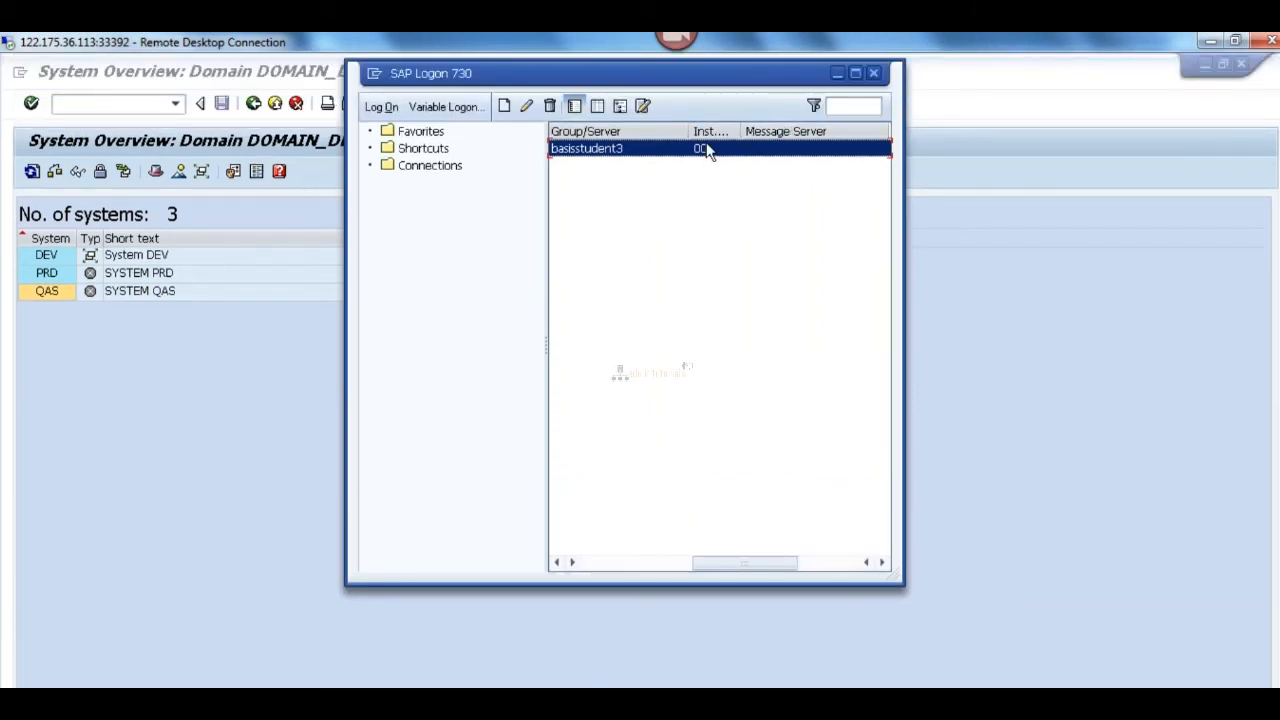
click(236, 629)
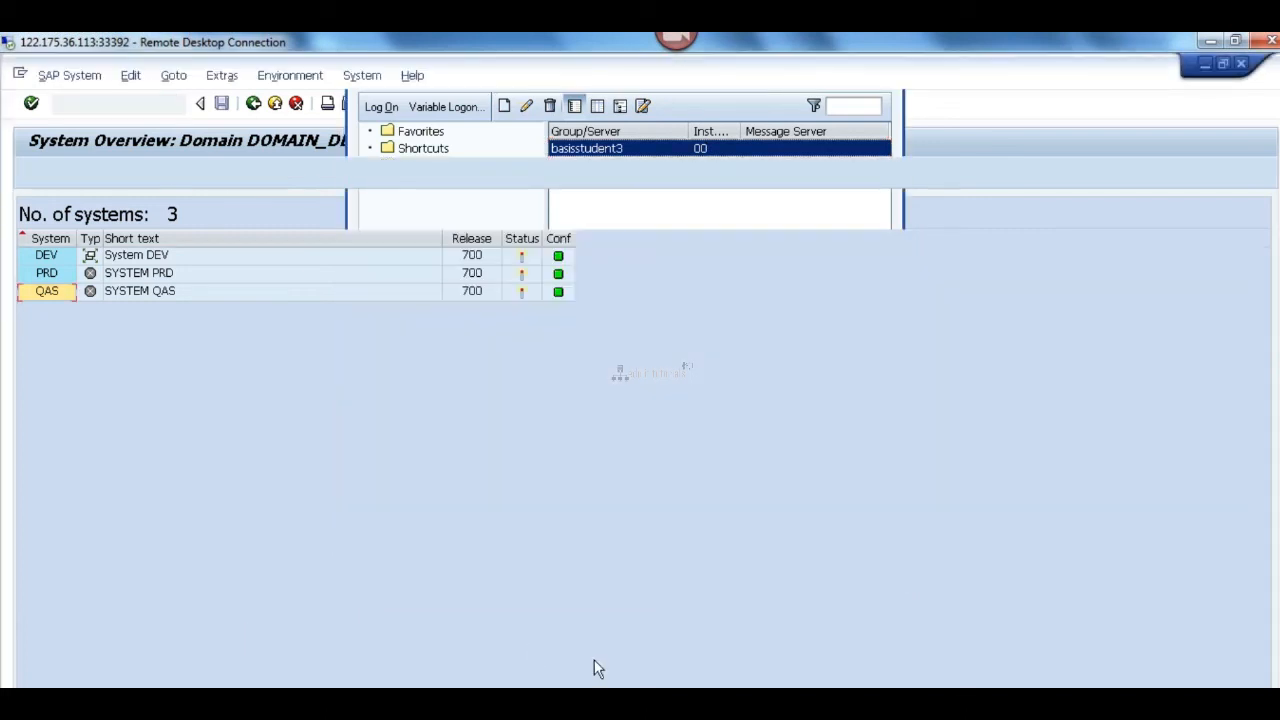
mouse_move(500, 700)
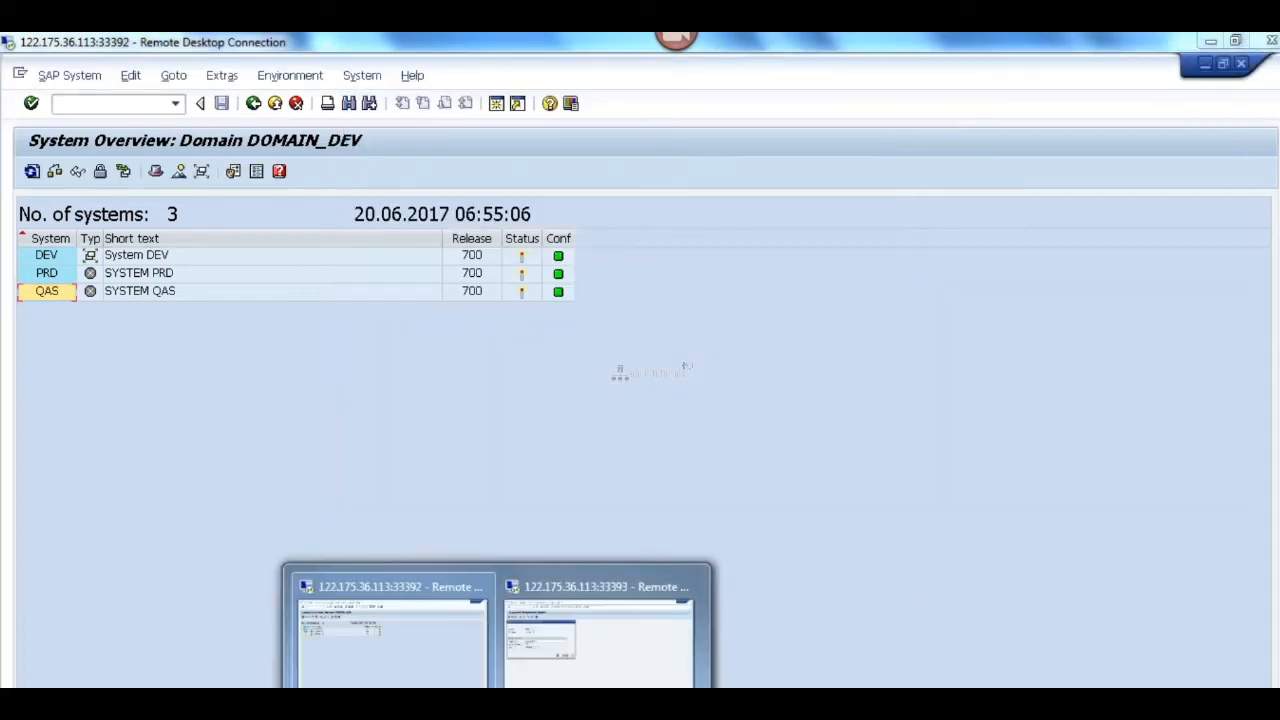
click(651, 669)
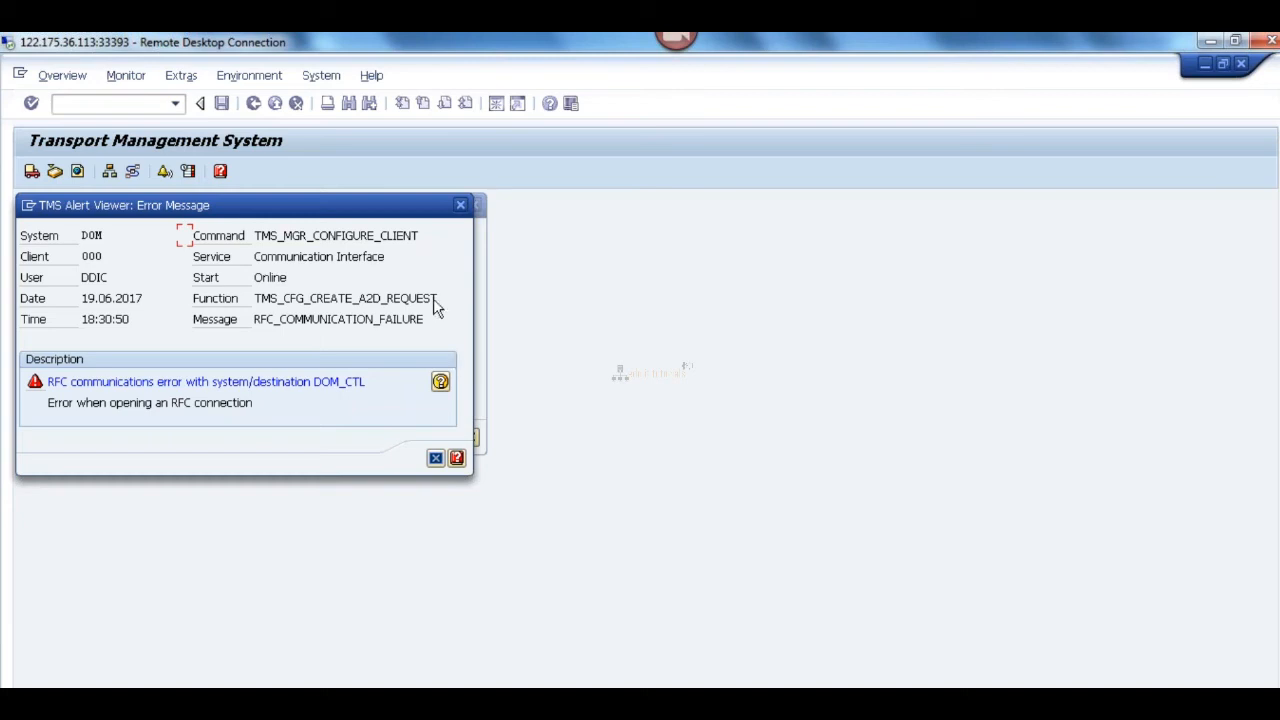
Step: Move the TMS alert beside the inclusion dialog and examine its RFC error description and detailed help text
drag(249, 205, 764, 205)
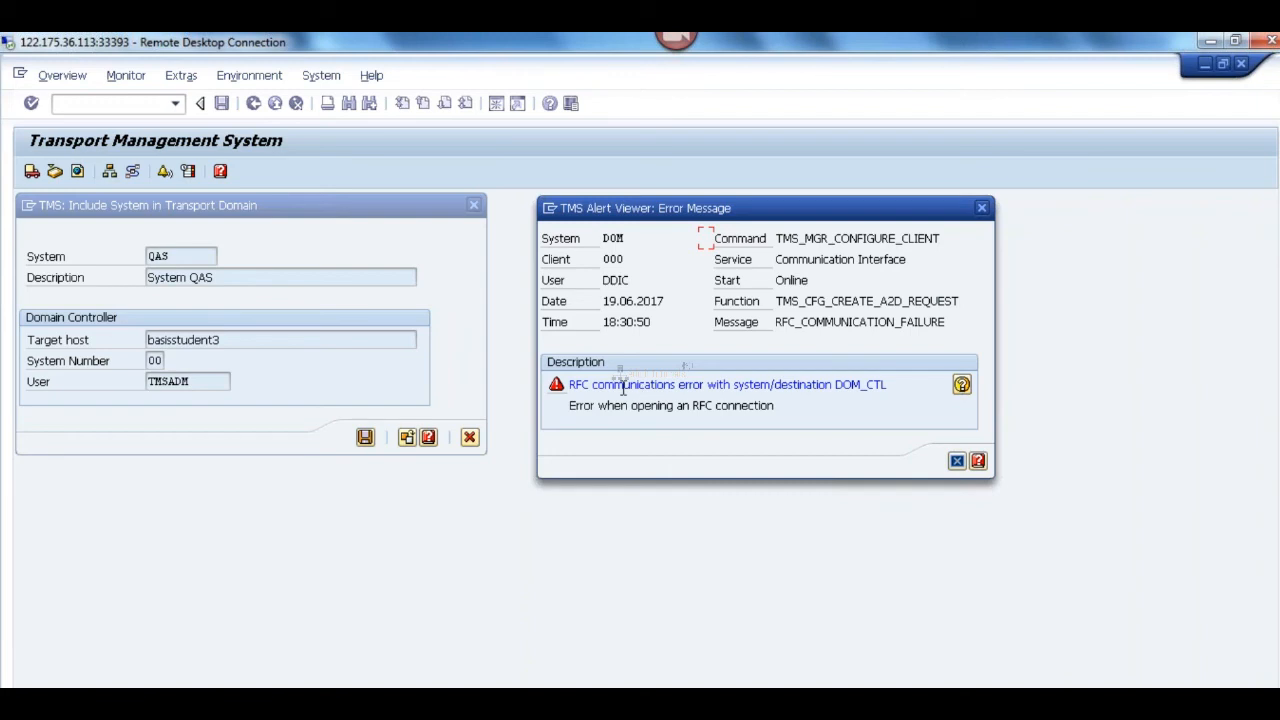
drag(569, 387, 885, 390)
click(674, 403)
click(962, 385)
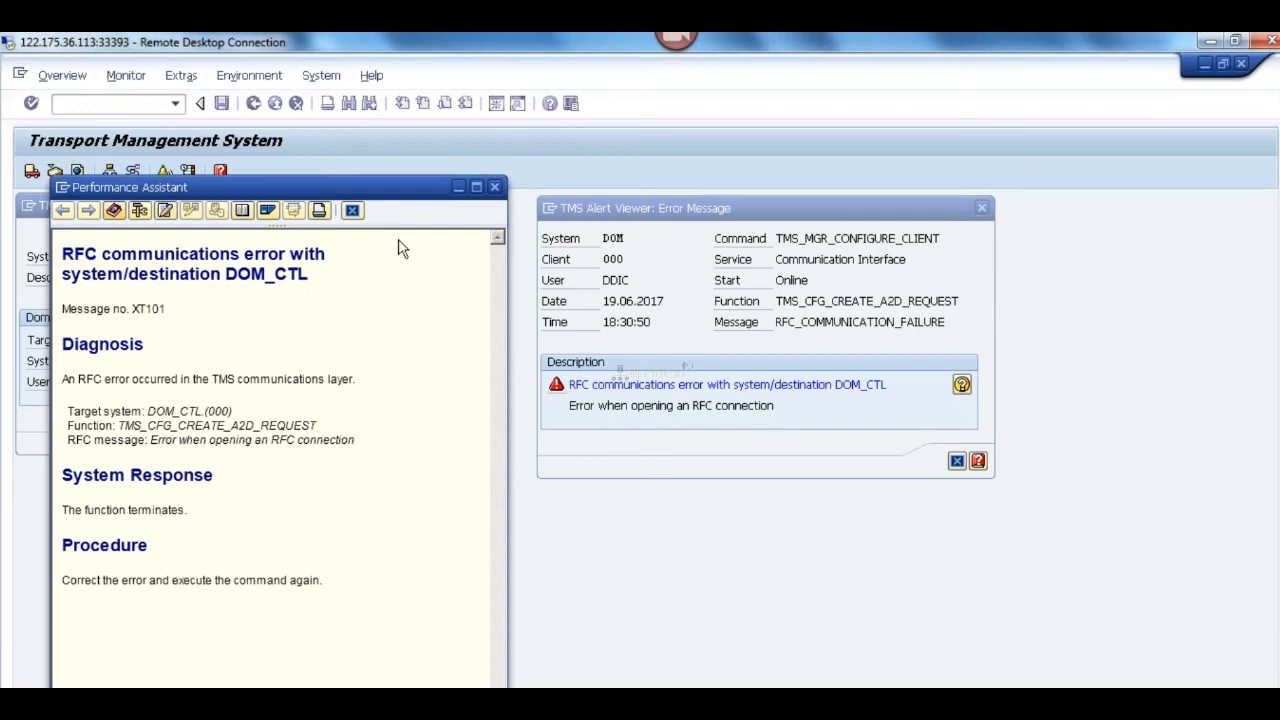
click(495, 188)
Step: Switch to the DEV session, open the RFC connection configuration in a new session and expand the ABAP connections
click(497, 700)
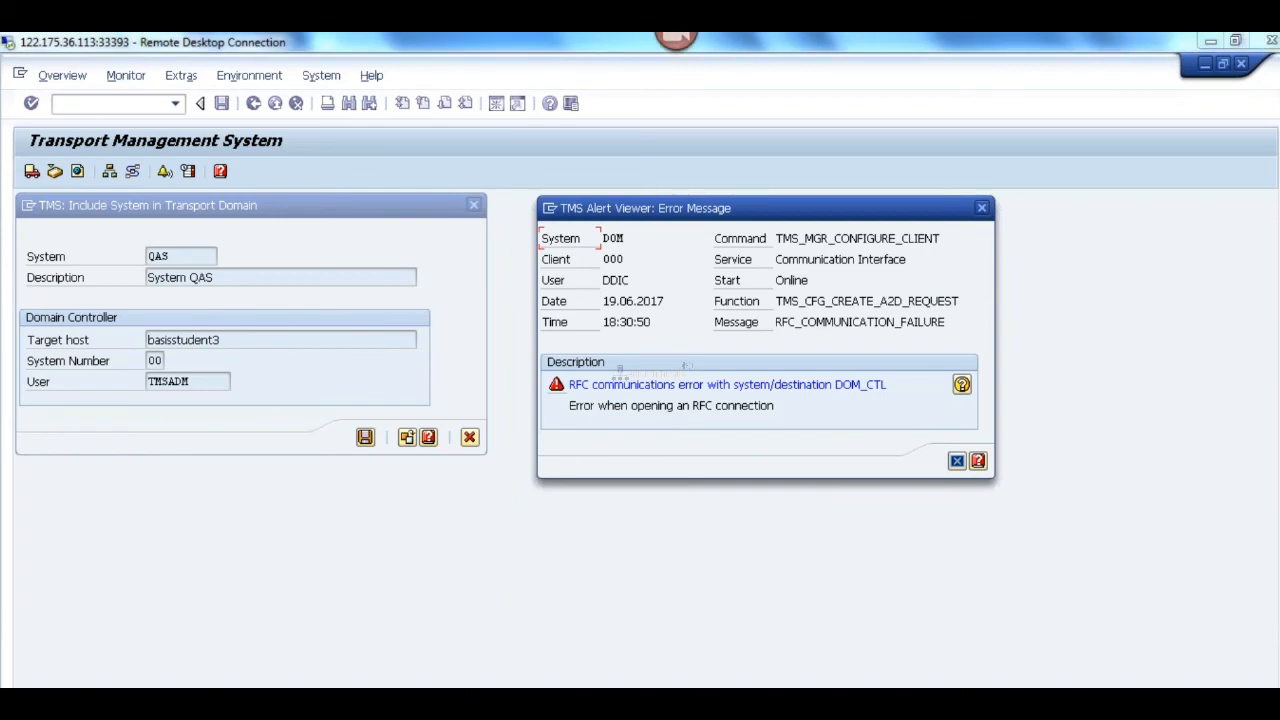
click(420, 679)
click(116, 103)
text(/osm59)
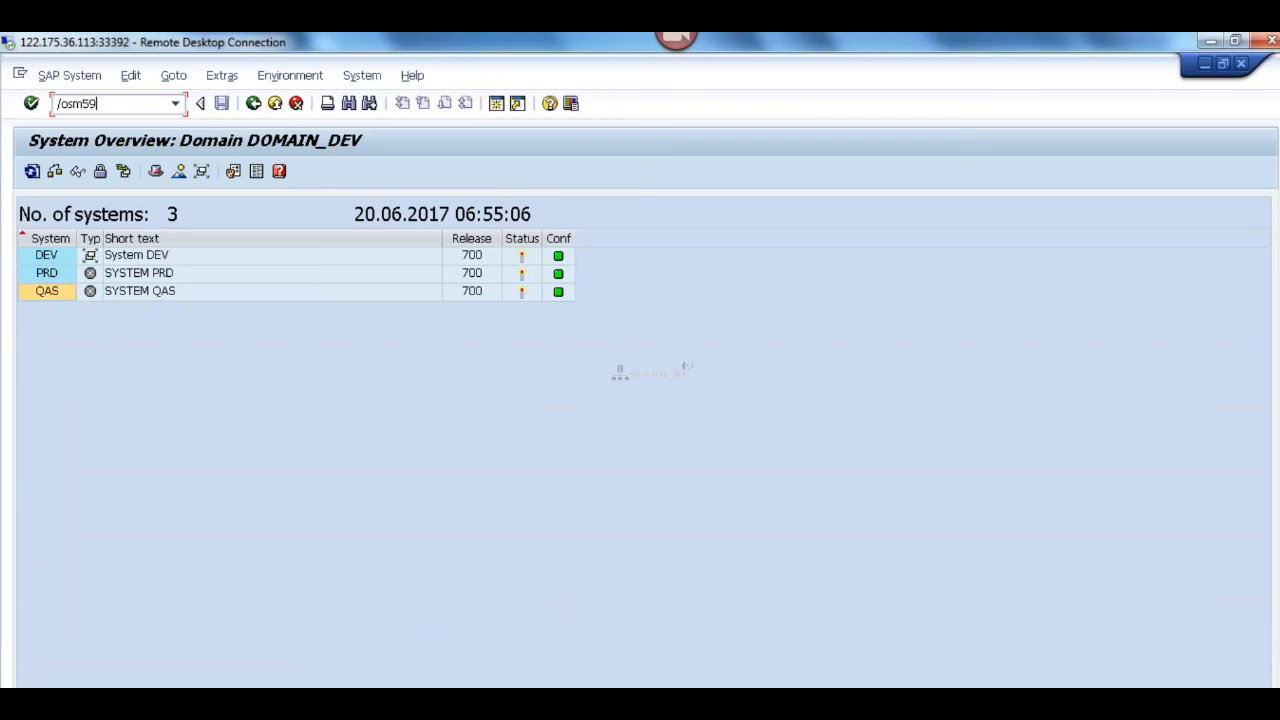
key(Return)
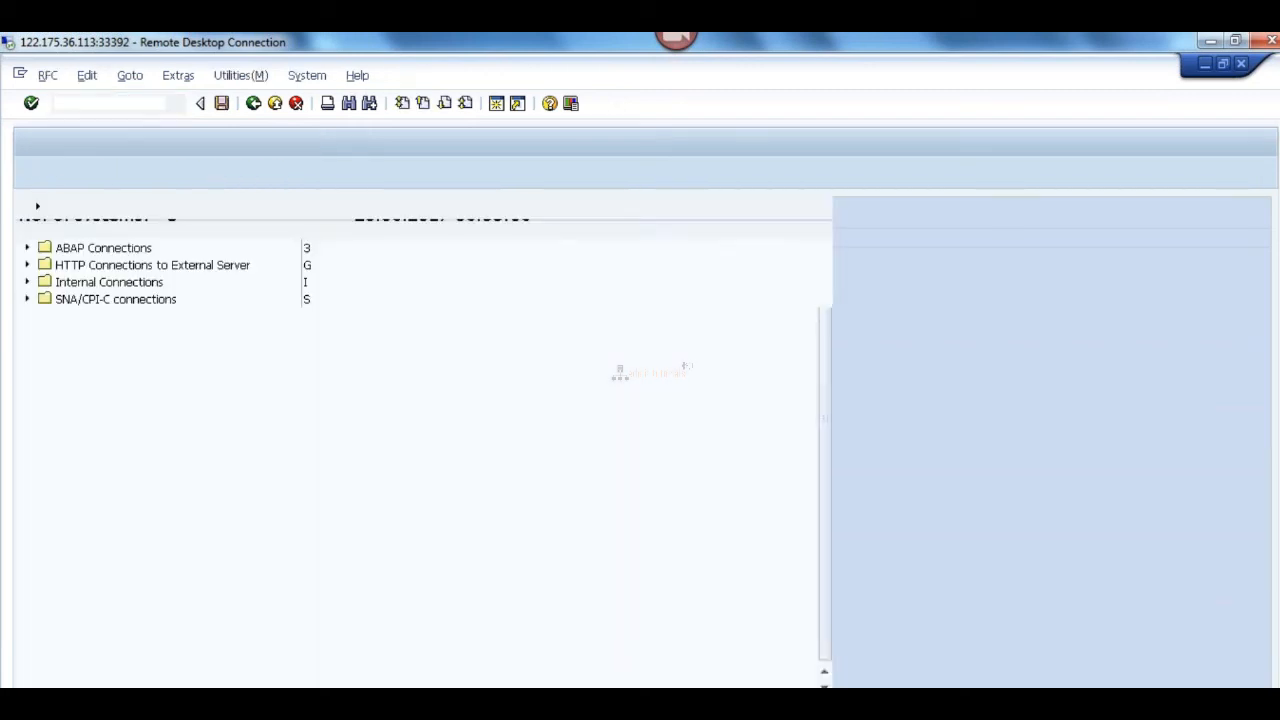
click(27, 248)
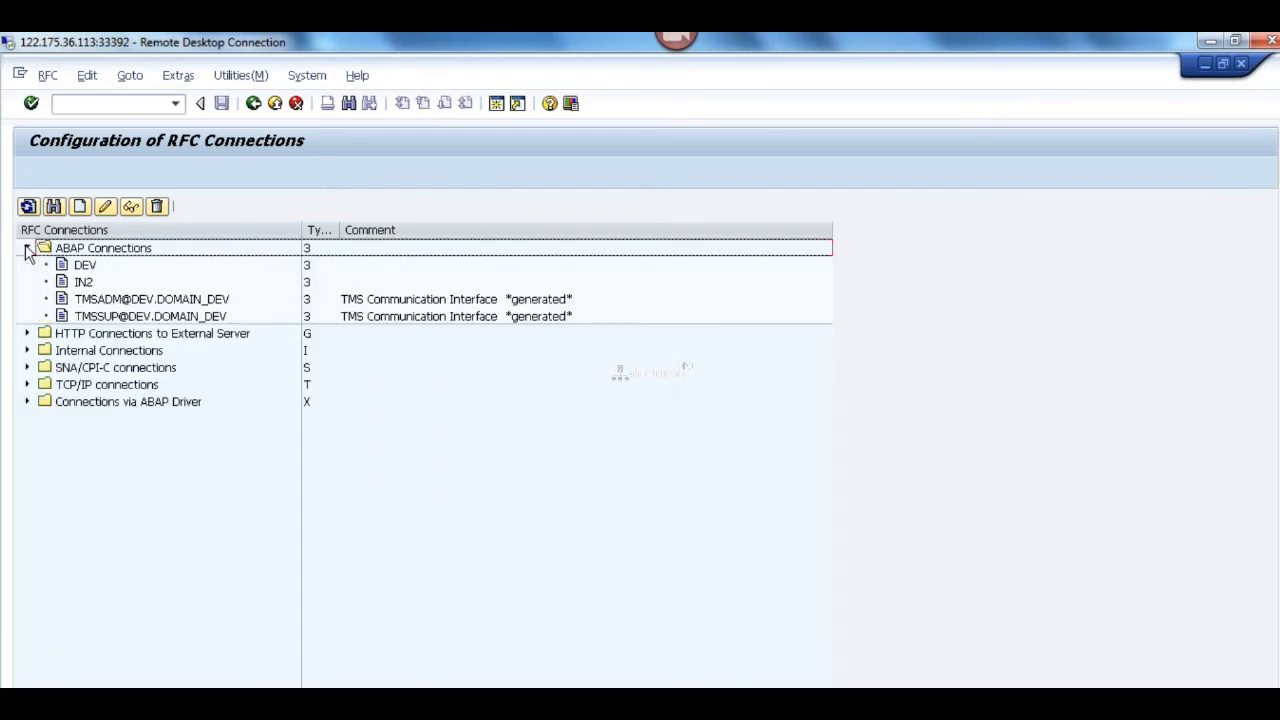
click(136, 302)
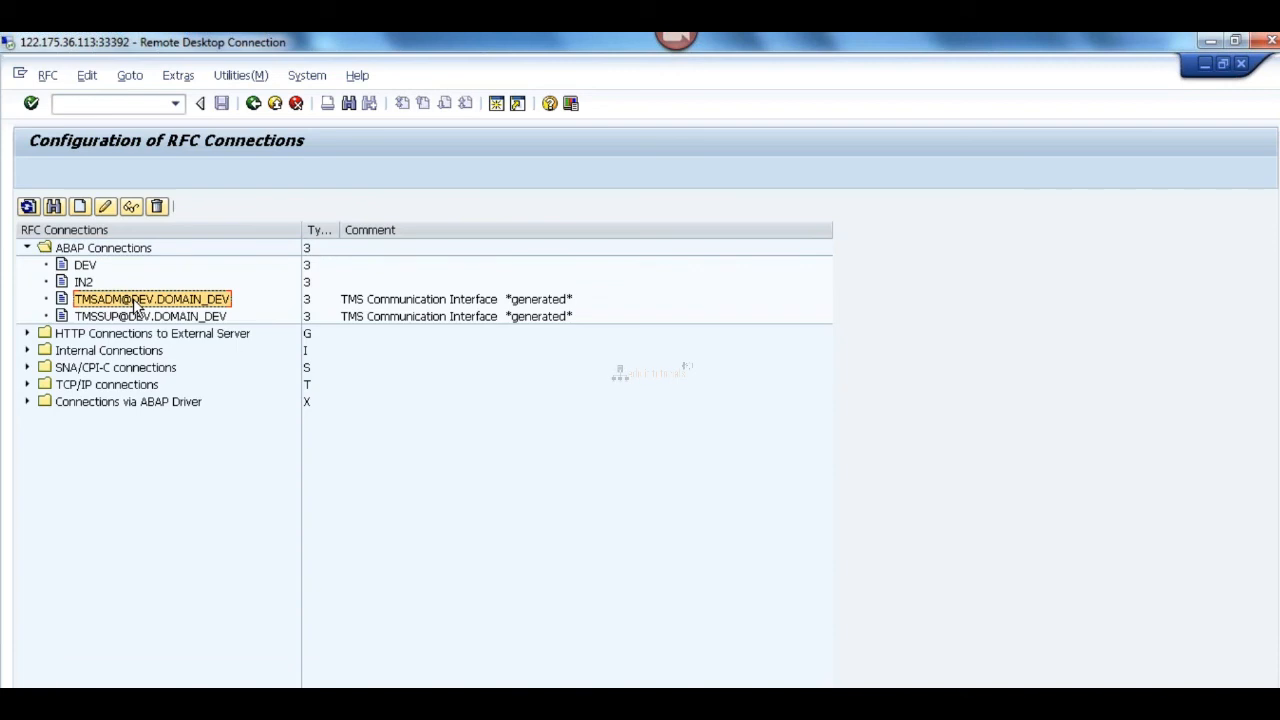
double_click(185, 300)
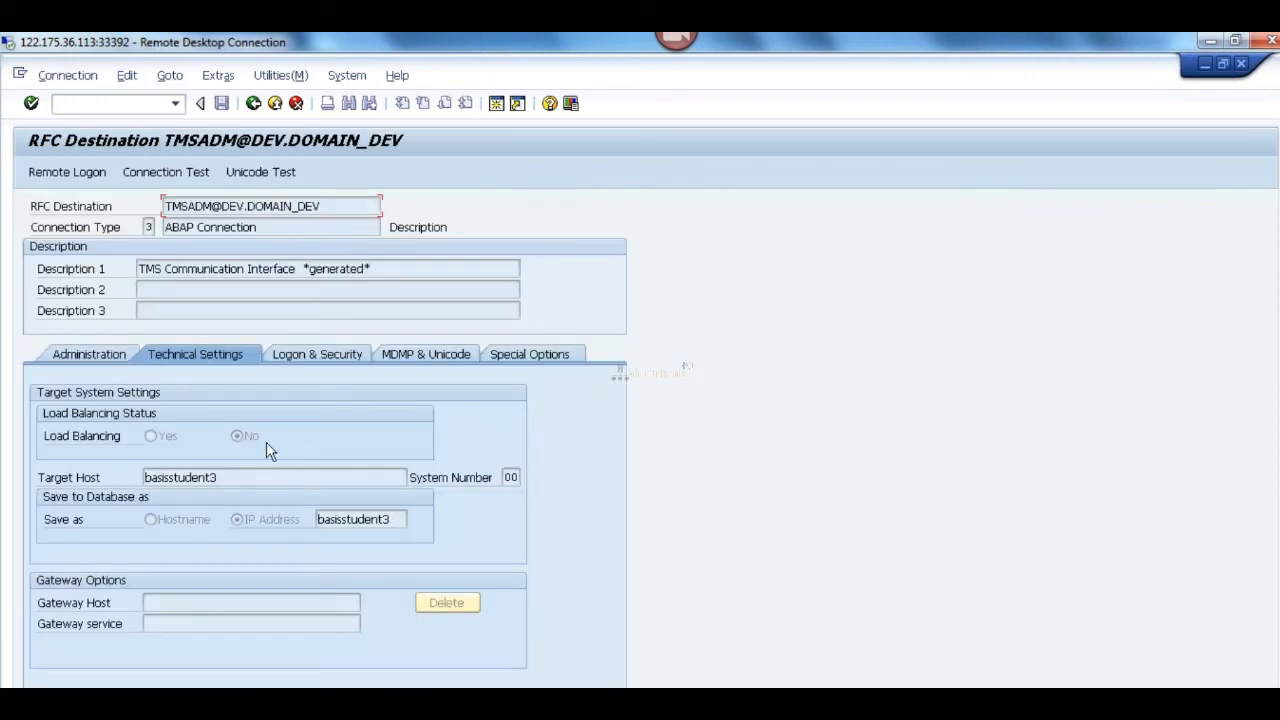
click(309, 358)
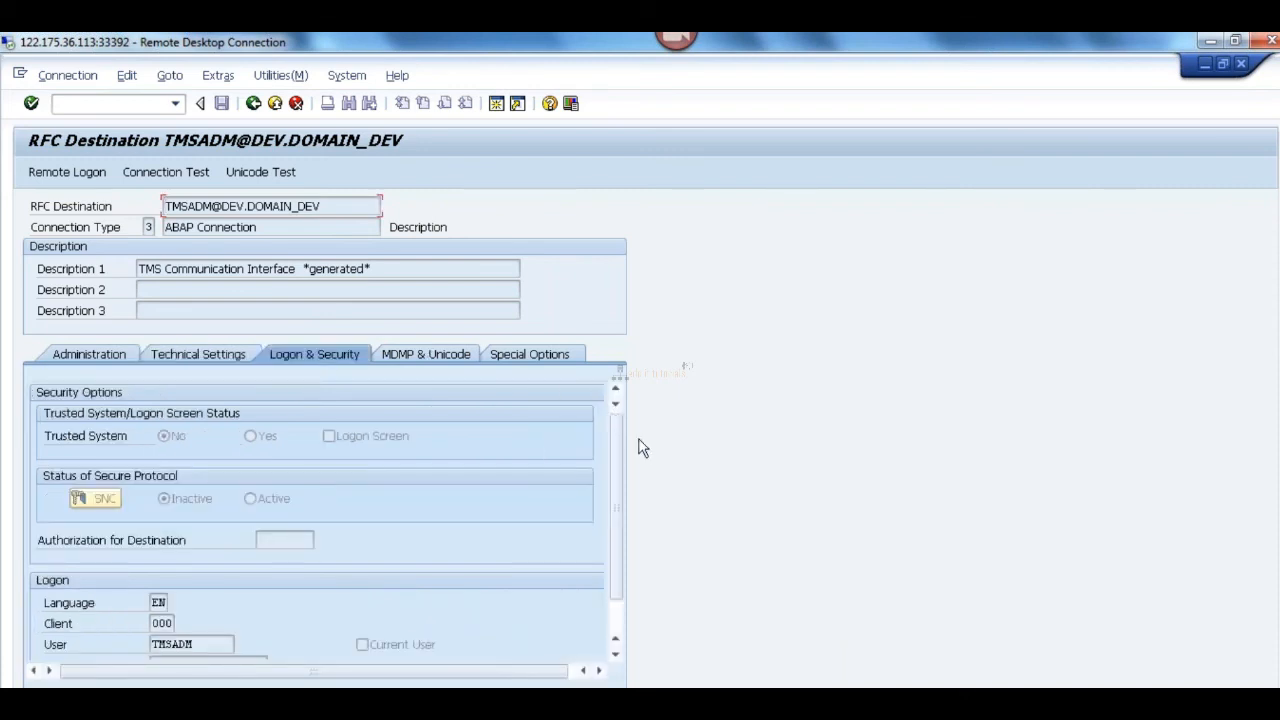
scroll(626, 516, down, 1)
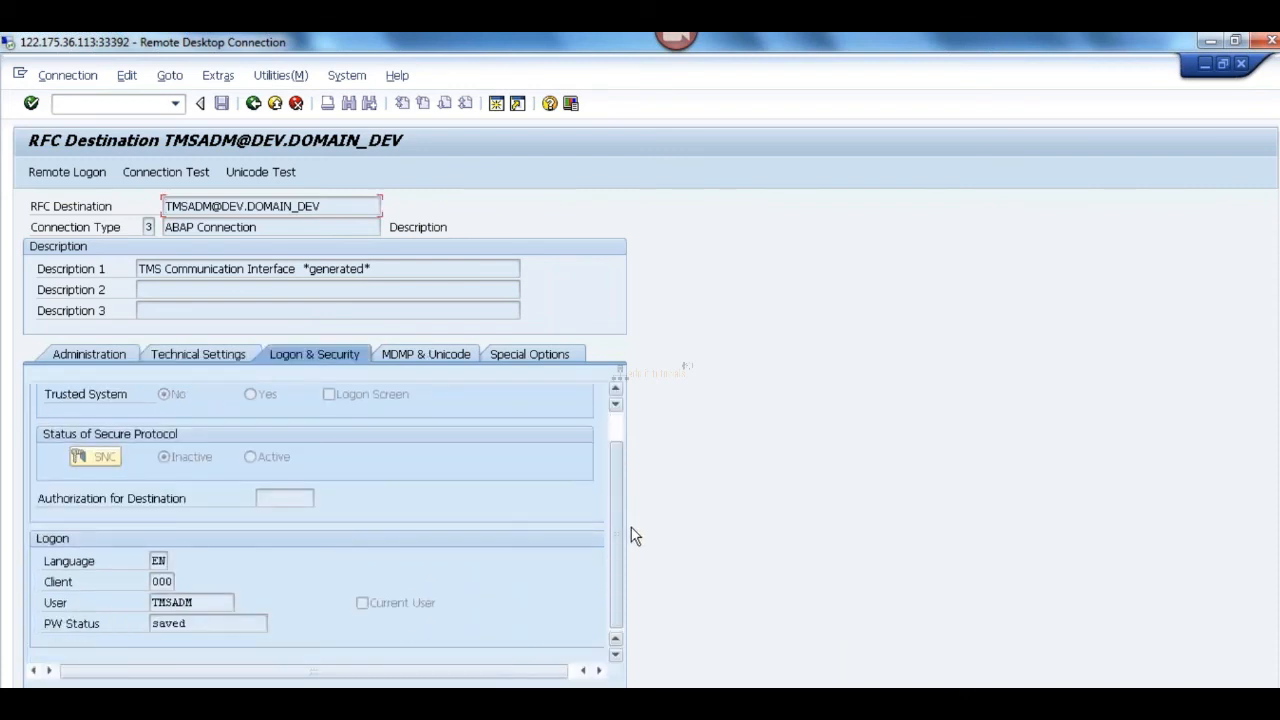
scroll(634, 474, up, 1)
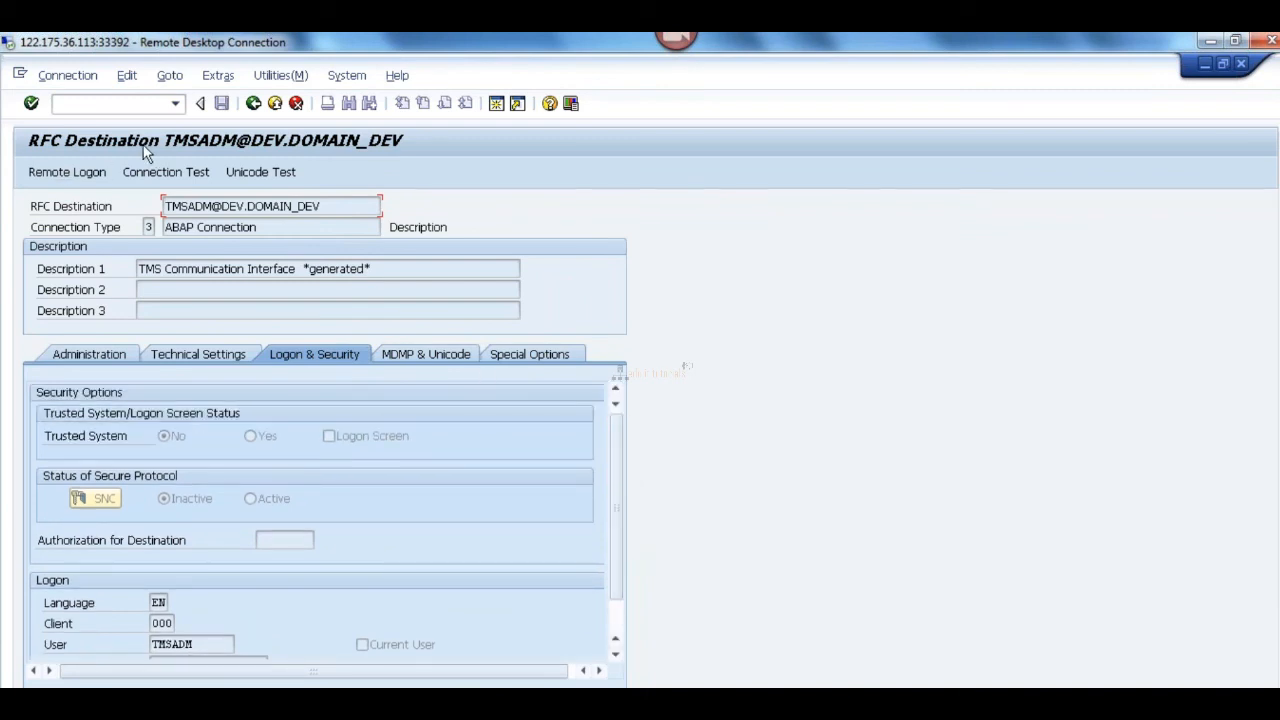
click(150, 175)
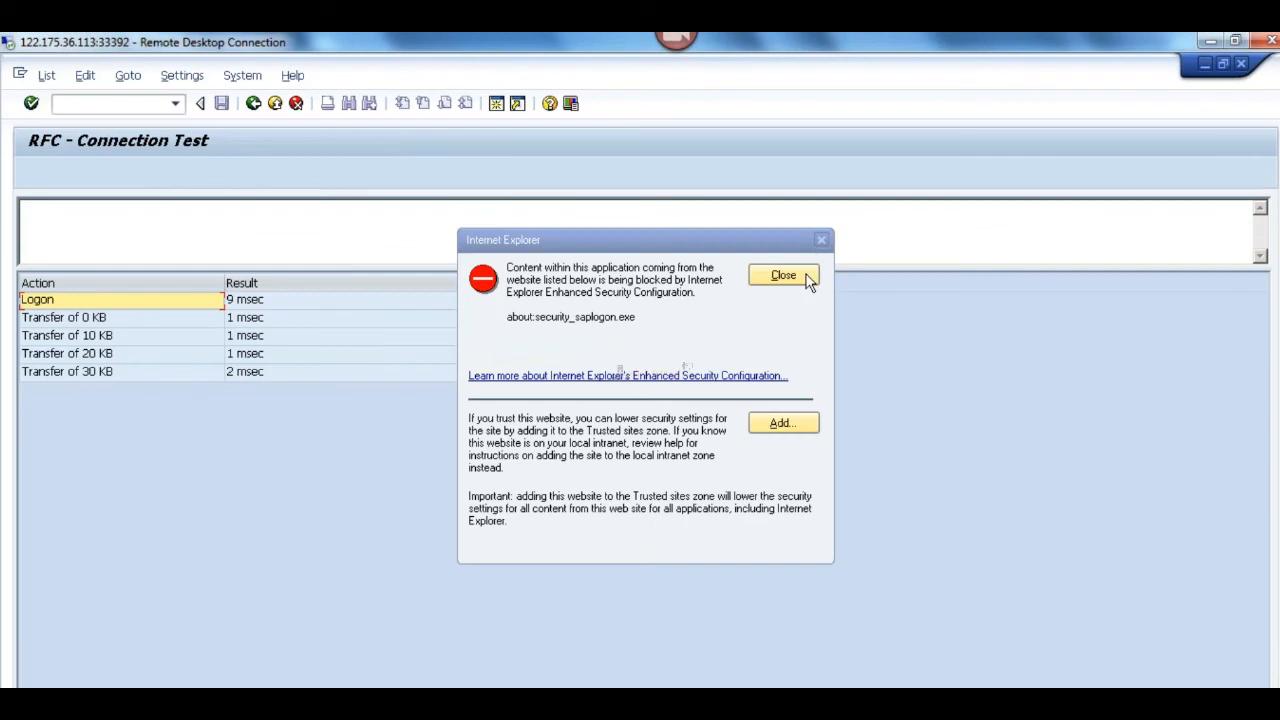
click(800, 274)
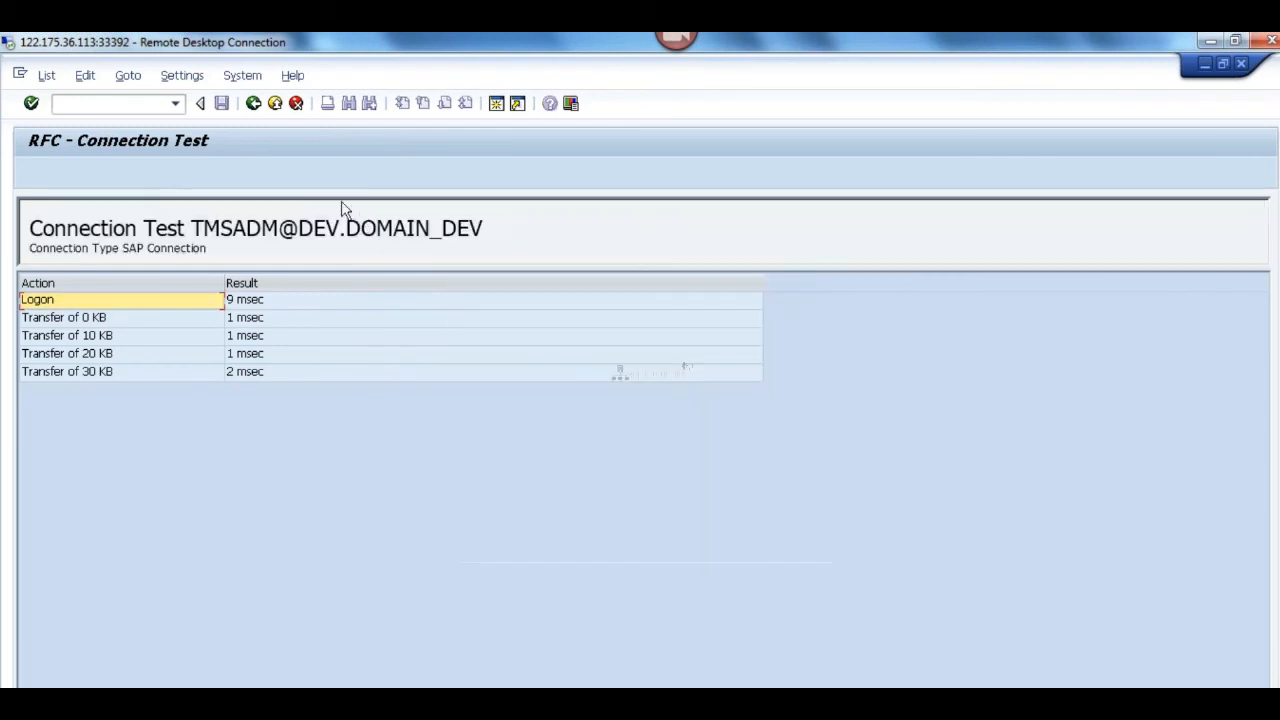
click(253, 104)
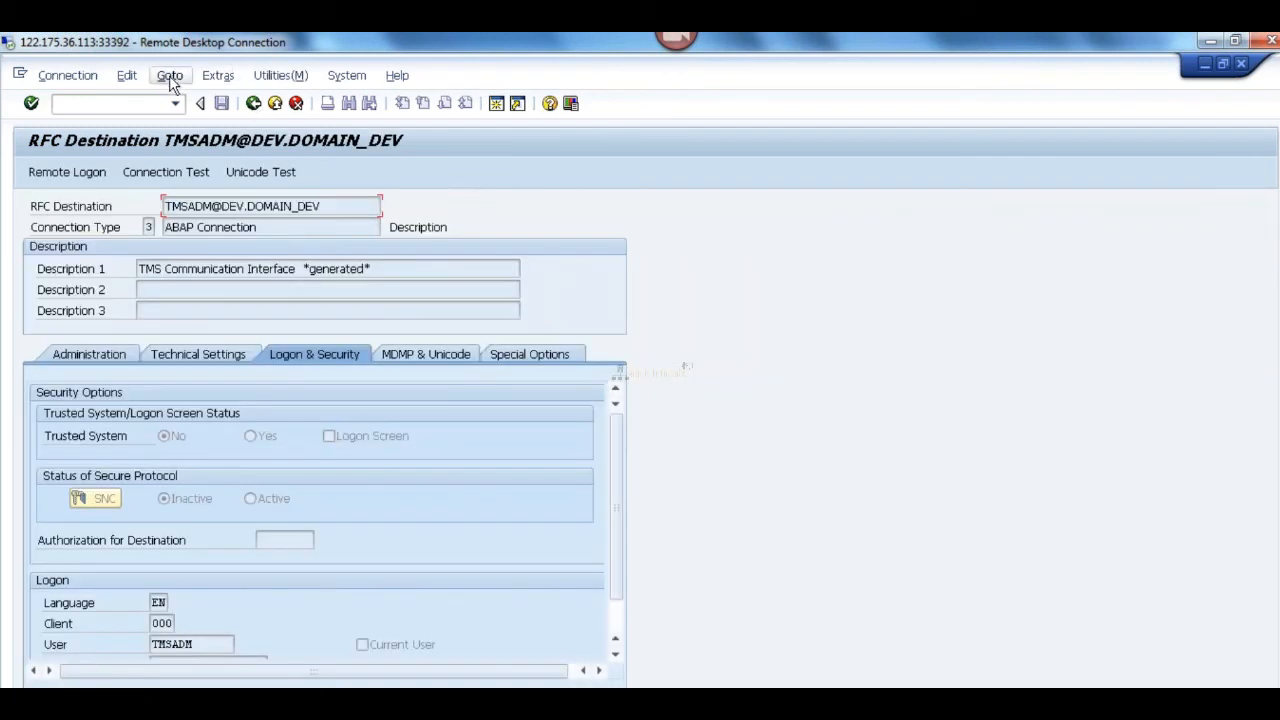
click(169, 78)
mouse_move(281, 78)
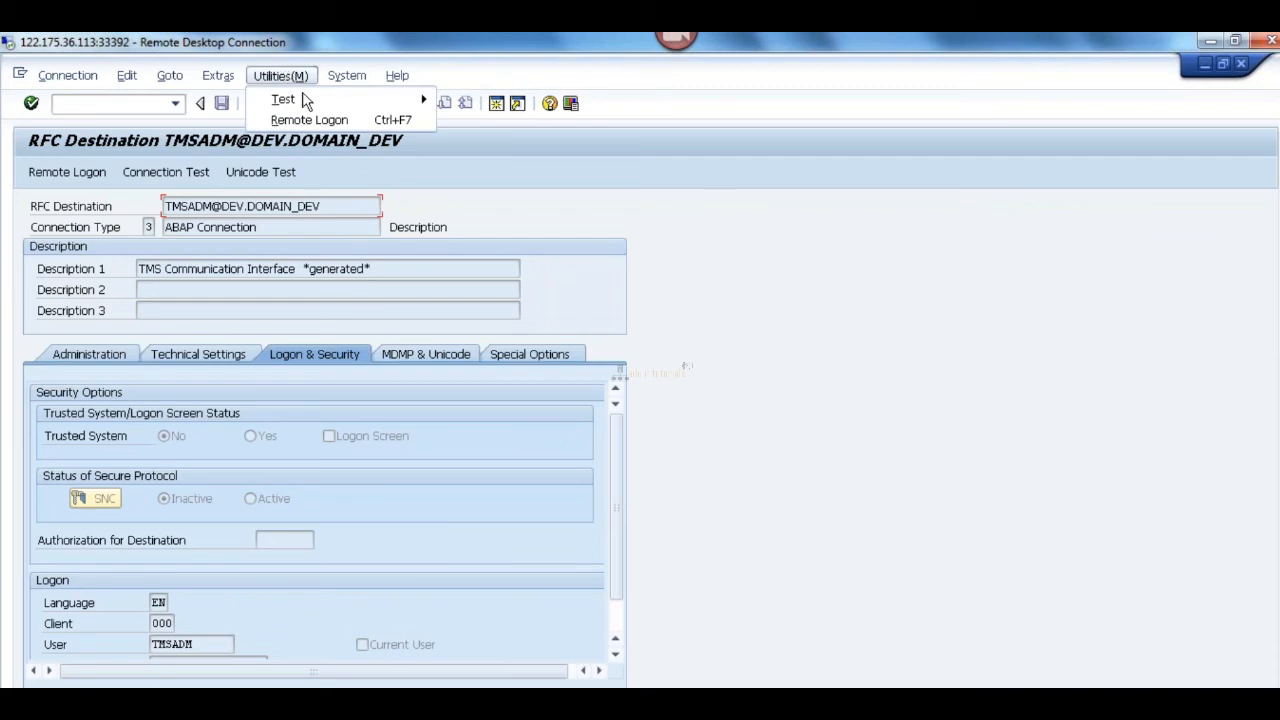
mouse_move(308, 106)
click(465, 98)
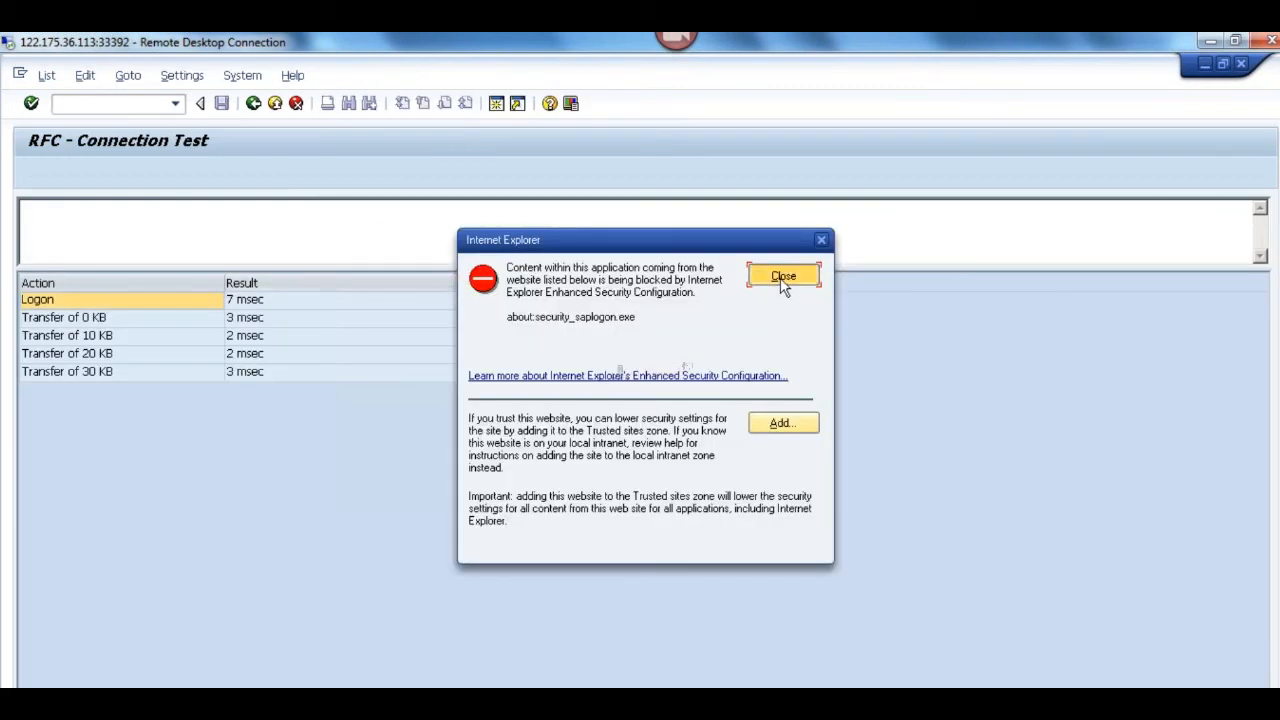
click(777, 274)
click(255, 104)
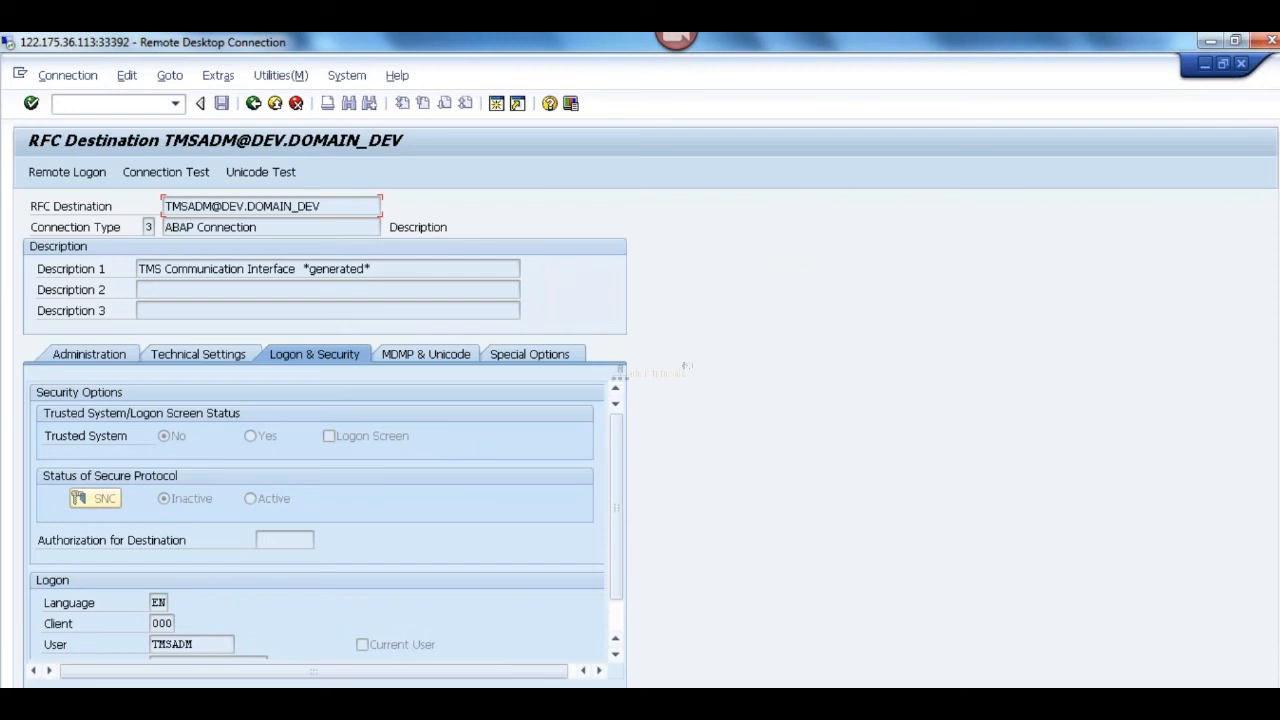
Step: Switch to the QAS server, read the detailed help for the DOM_CTL RFC communications error and close the error message
click(498, 700)
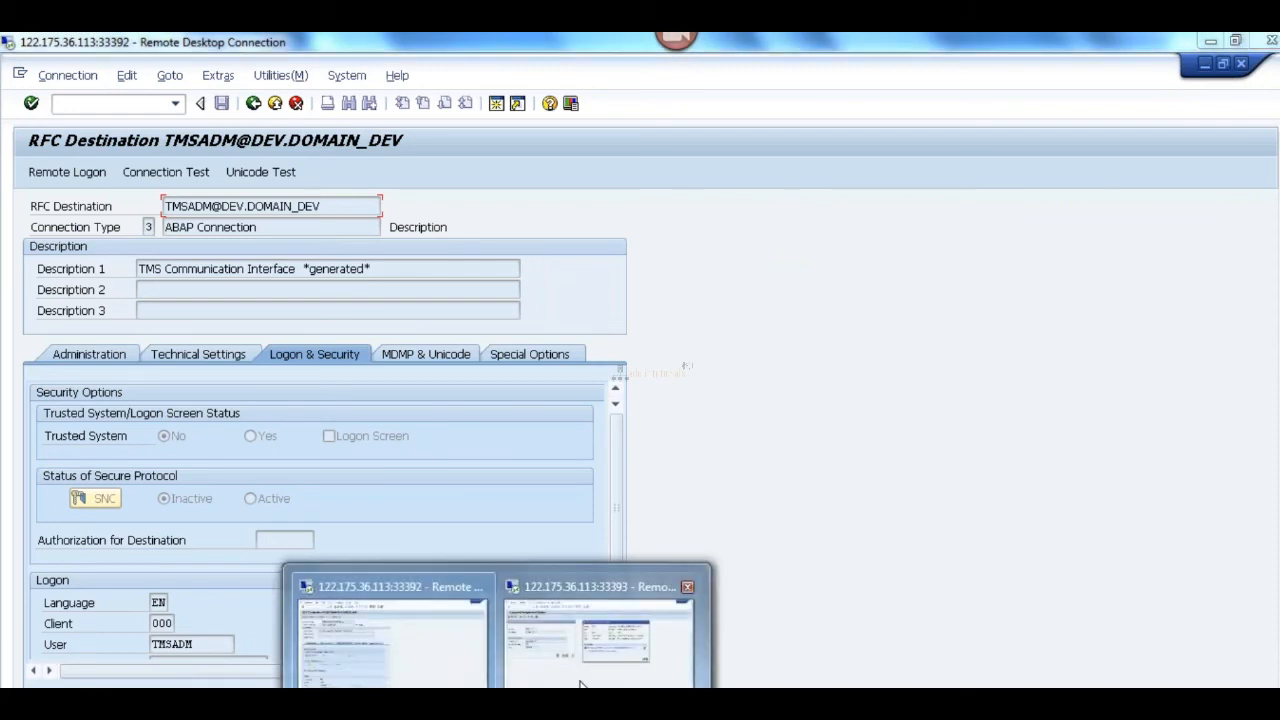
click(607, 638)
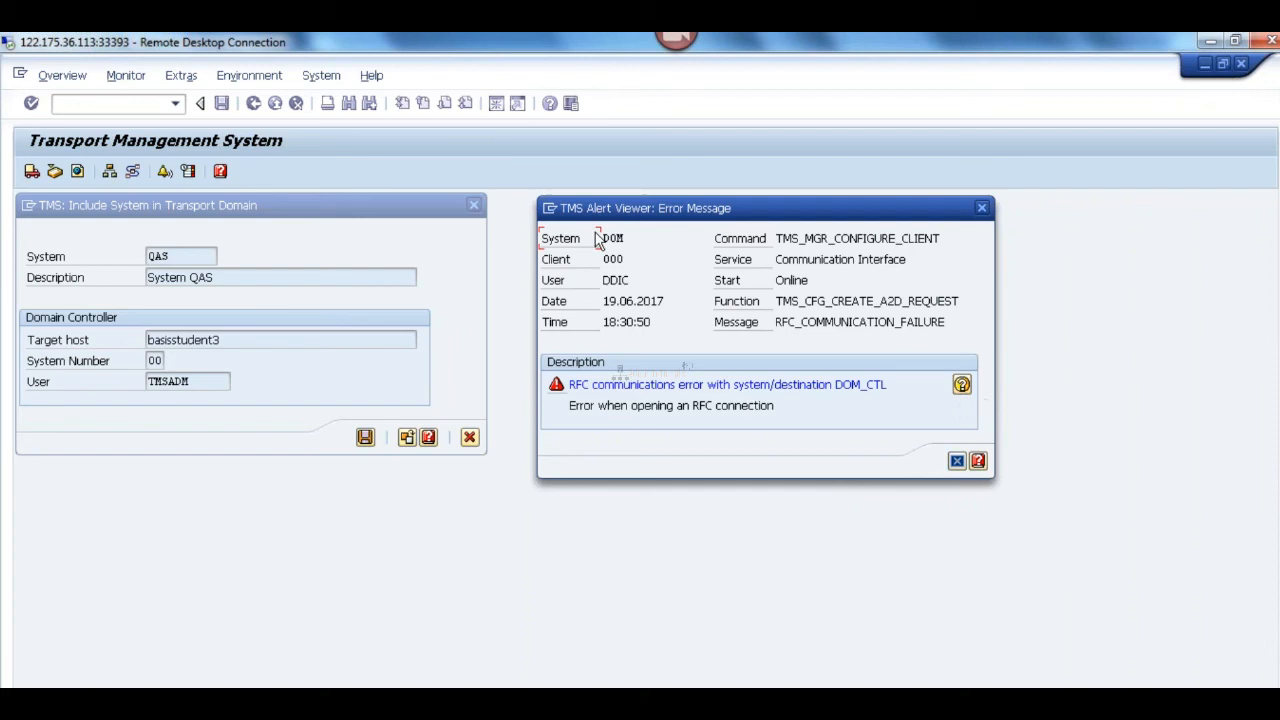
click(548, 208)
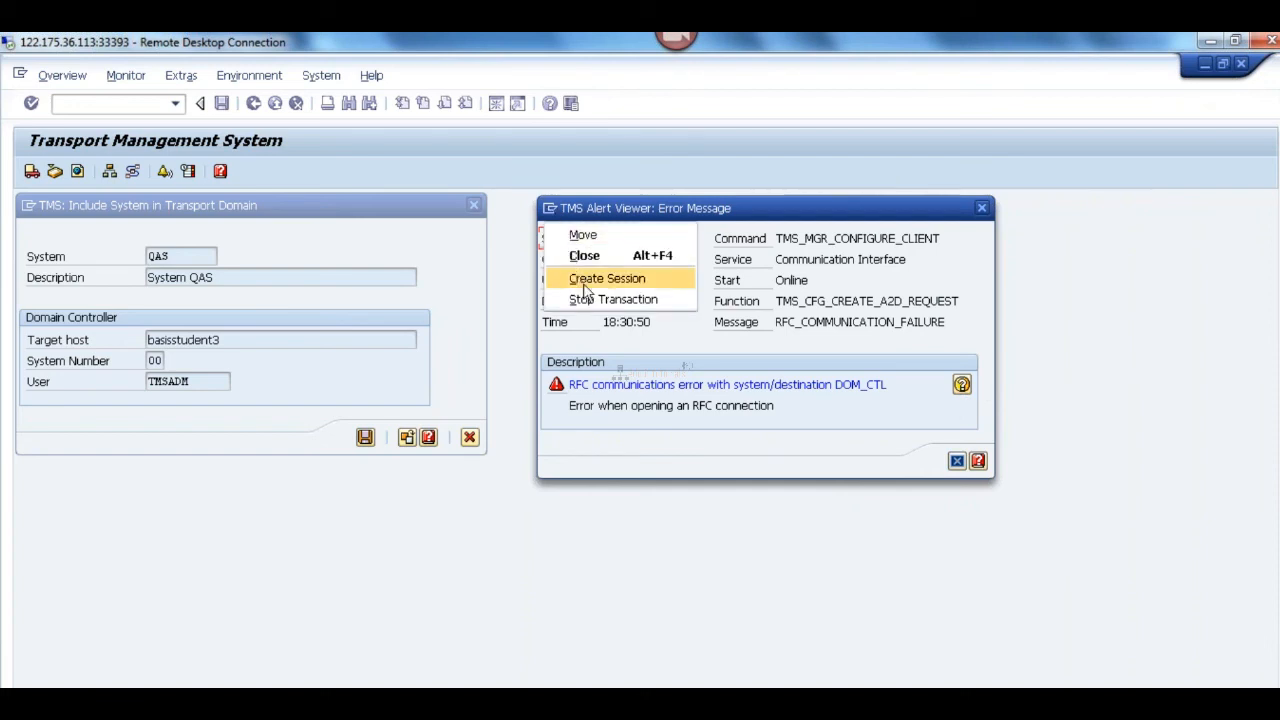
click(725, 423)
click(962, 386)
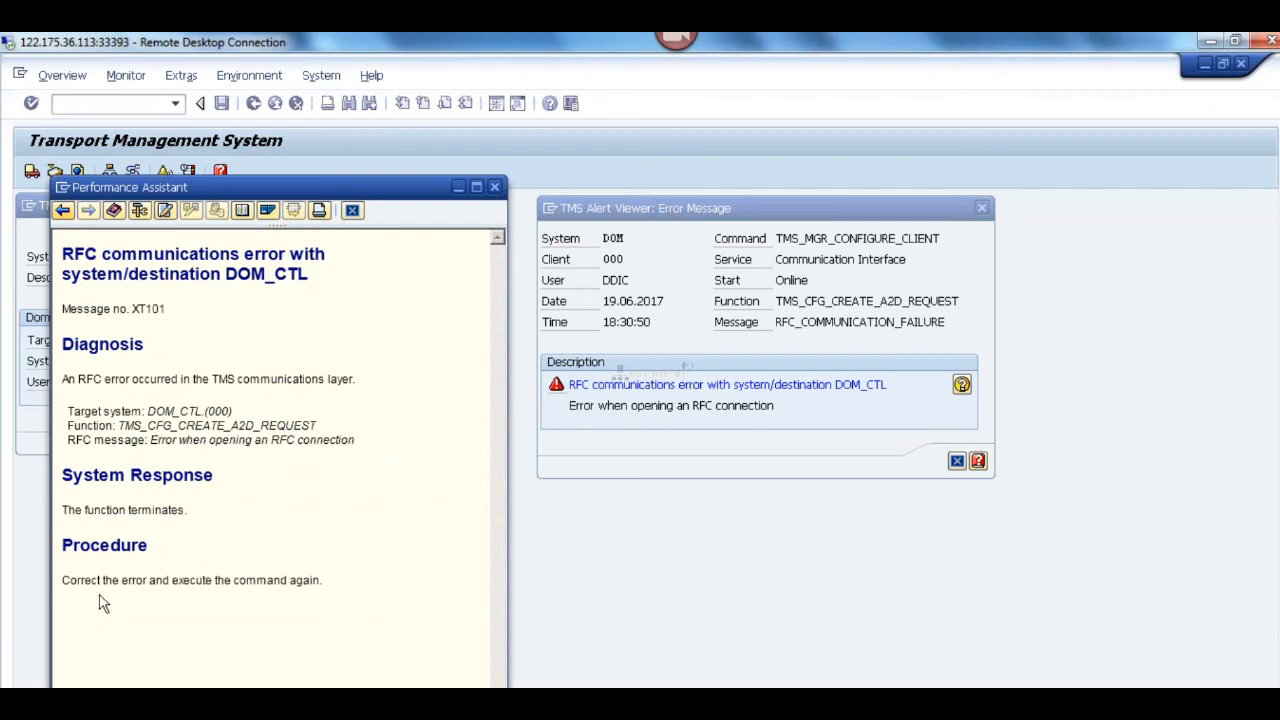
click(494, 187)
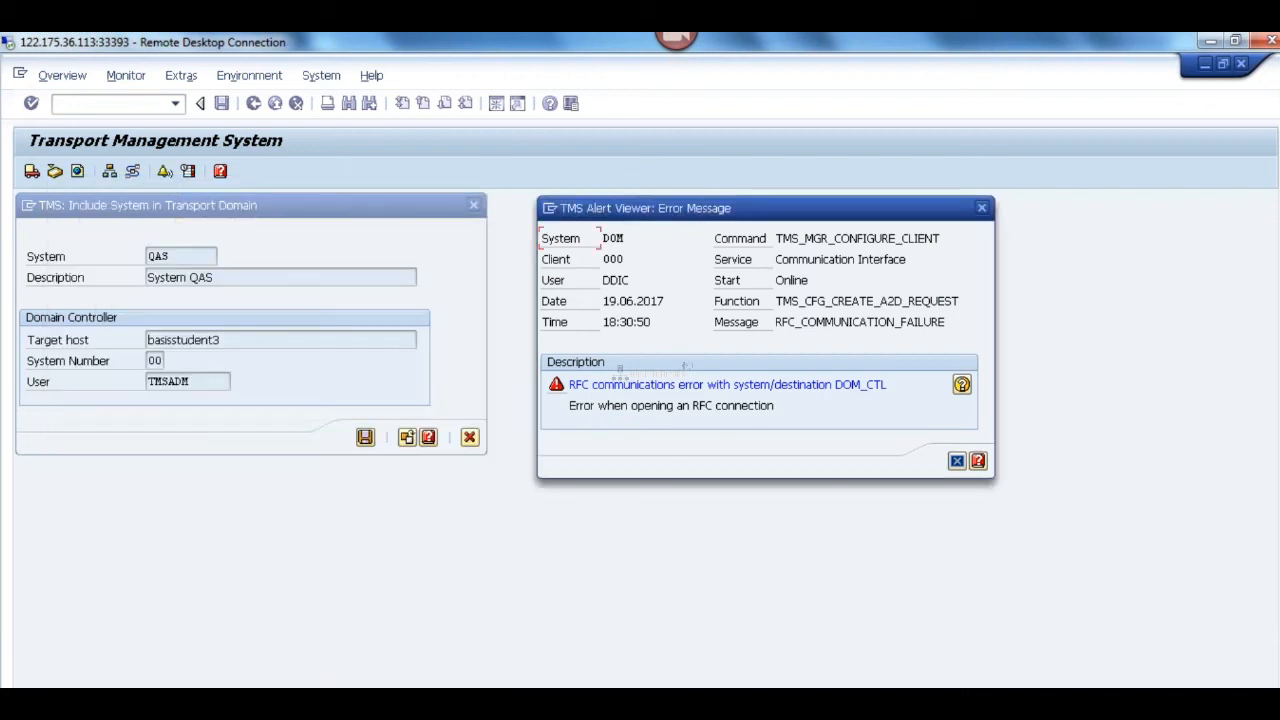
click(956, 461)
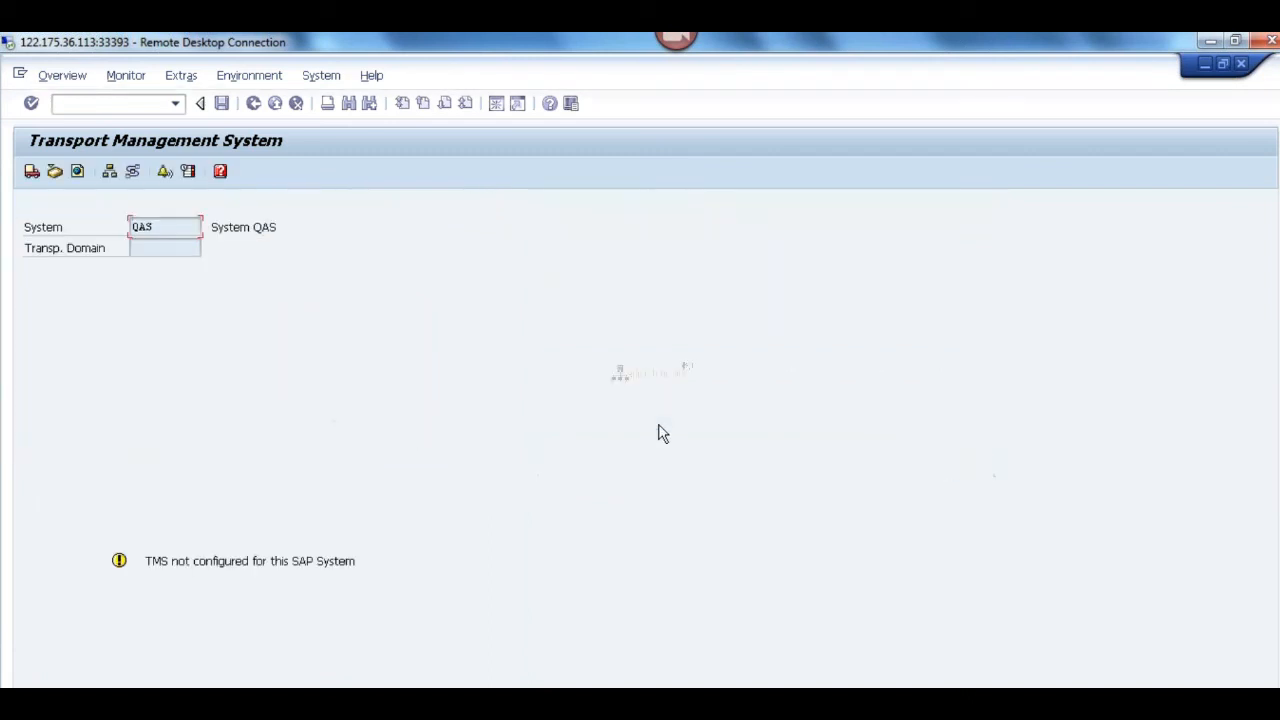
Step: Open the RFC connection configuration in a new QAS session and display the ABAP connection TMSADM@CONTROLLER
click(100, 103)
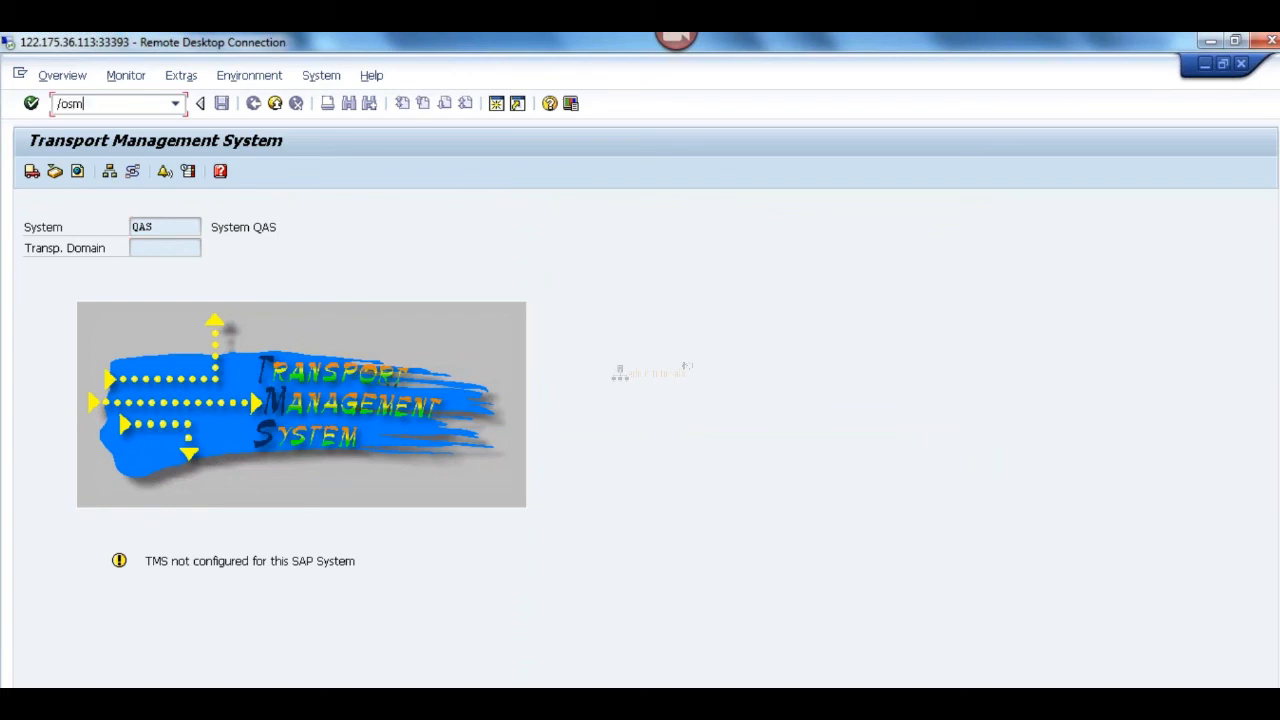
key(Return)
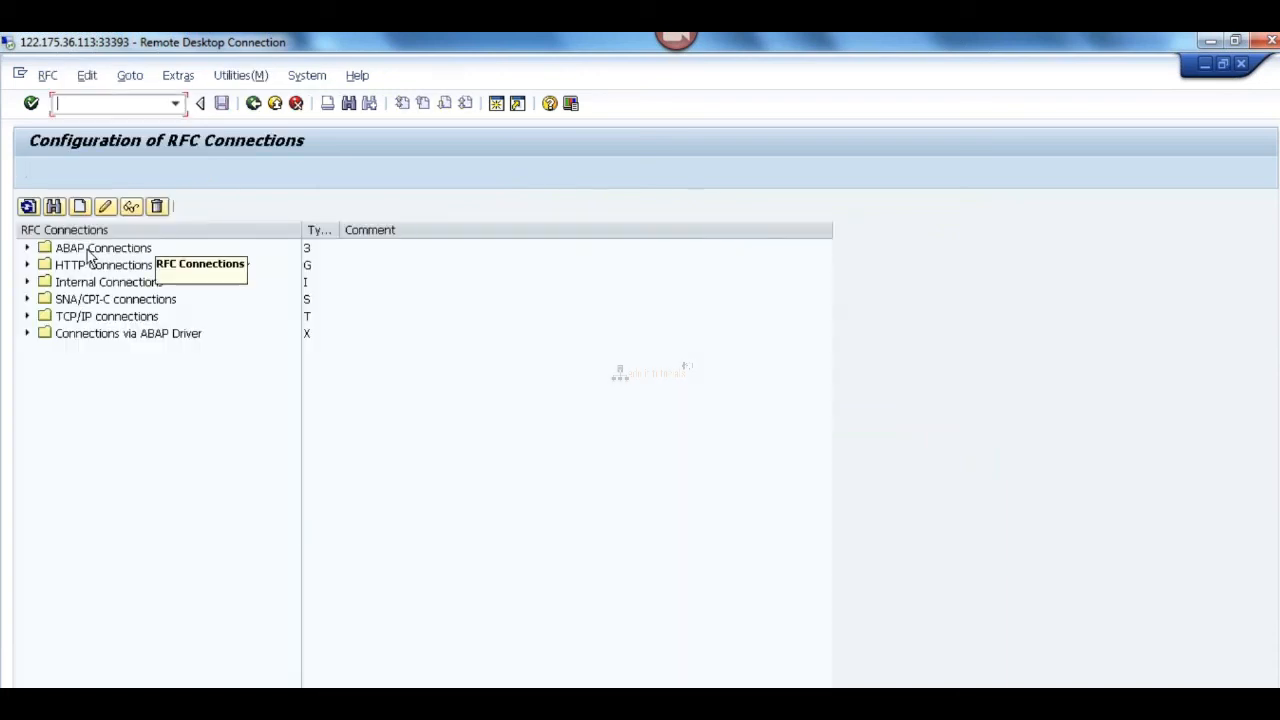
click(28, 249)
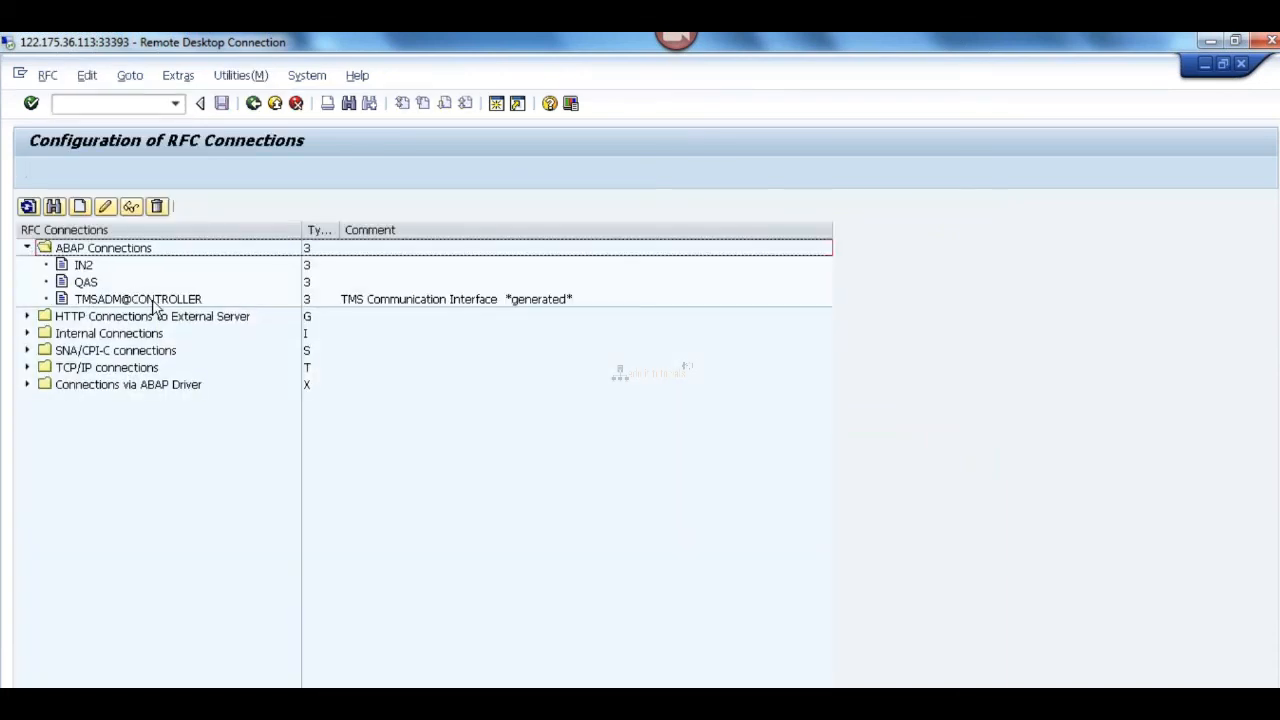
click(152, 302)
double_click(152, 302)
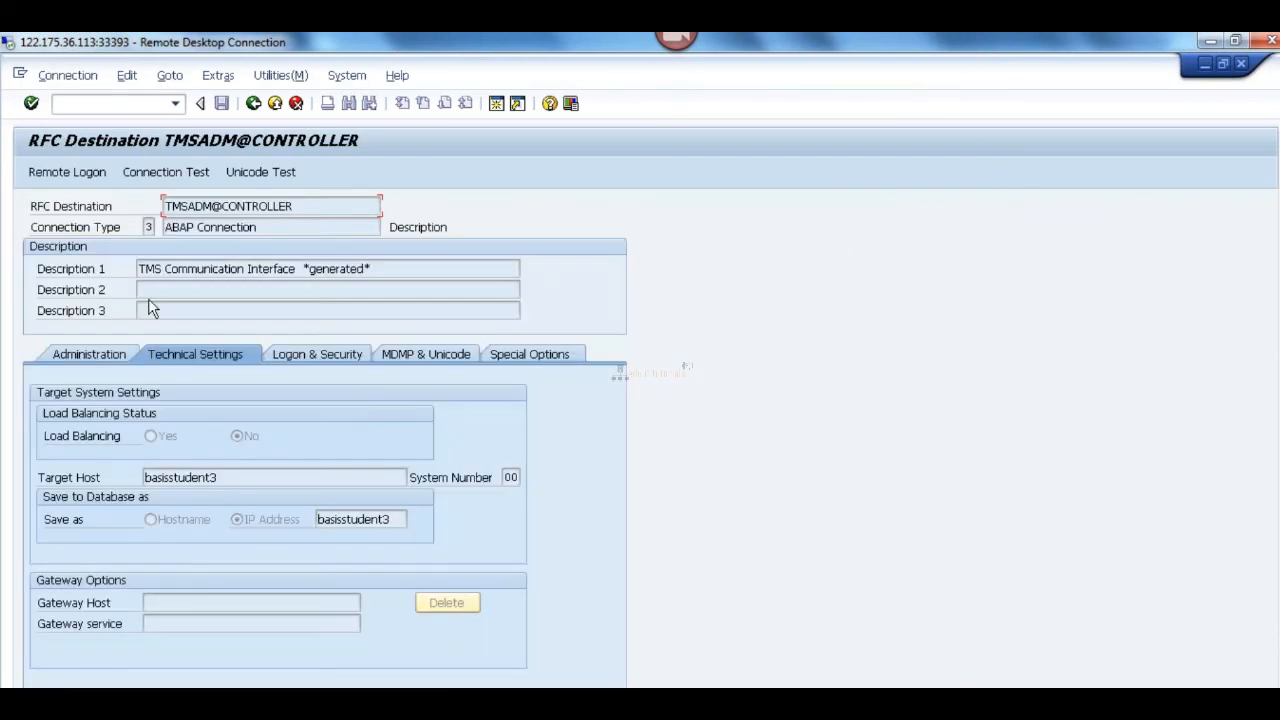
Step: Review the logon and technical settings of TMSADM@CONTROLLER, run its connection test and return to the destination
click(326, 358)
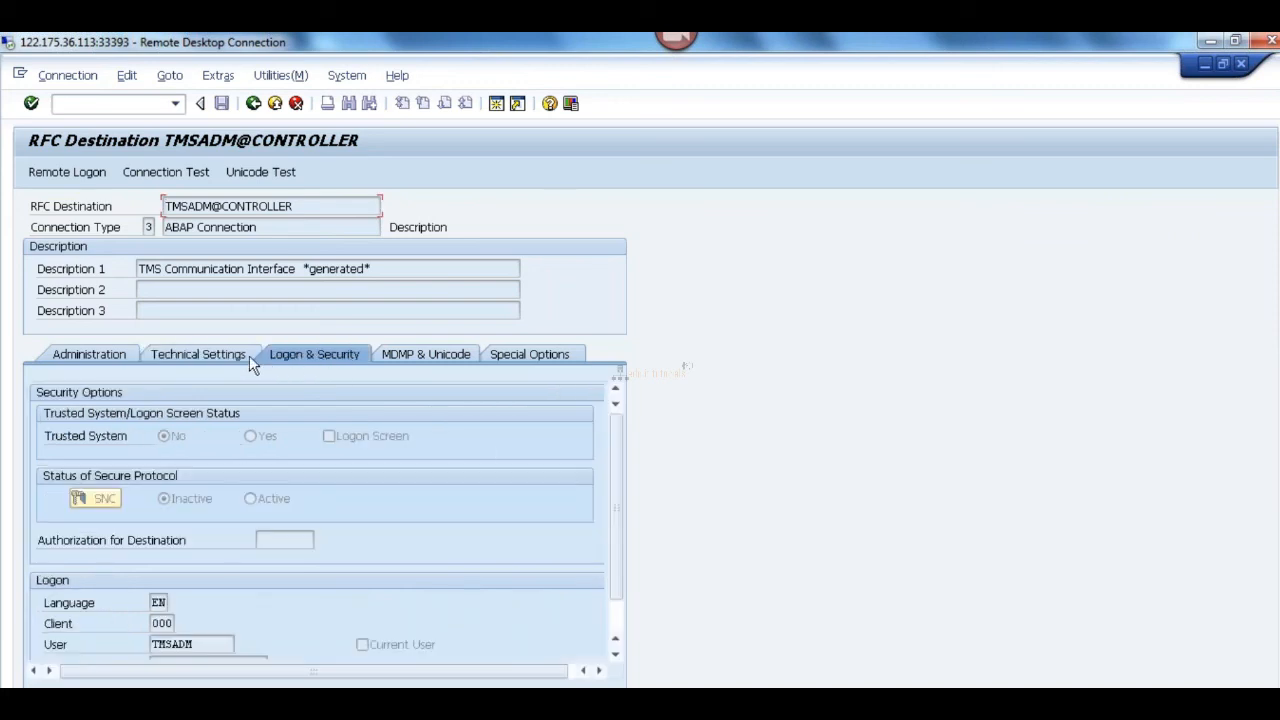
click(223, 356)
click(165, 172)
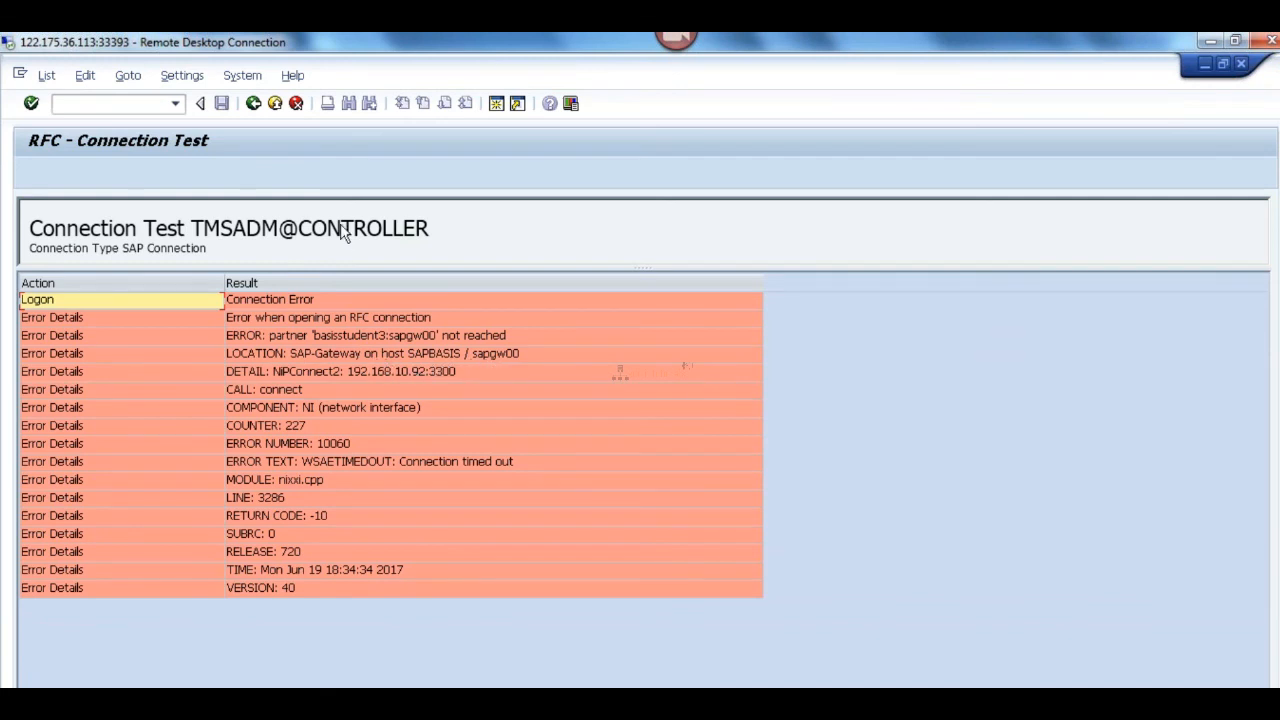
click(253, 104)
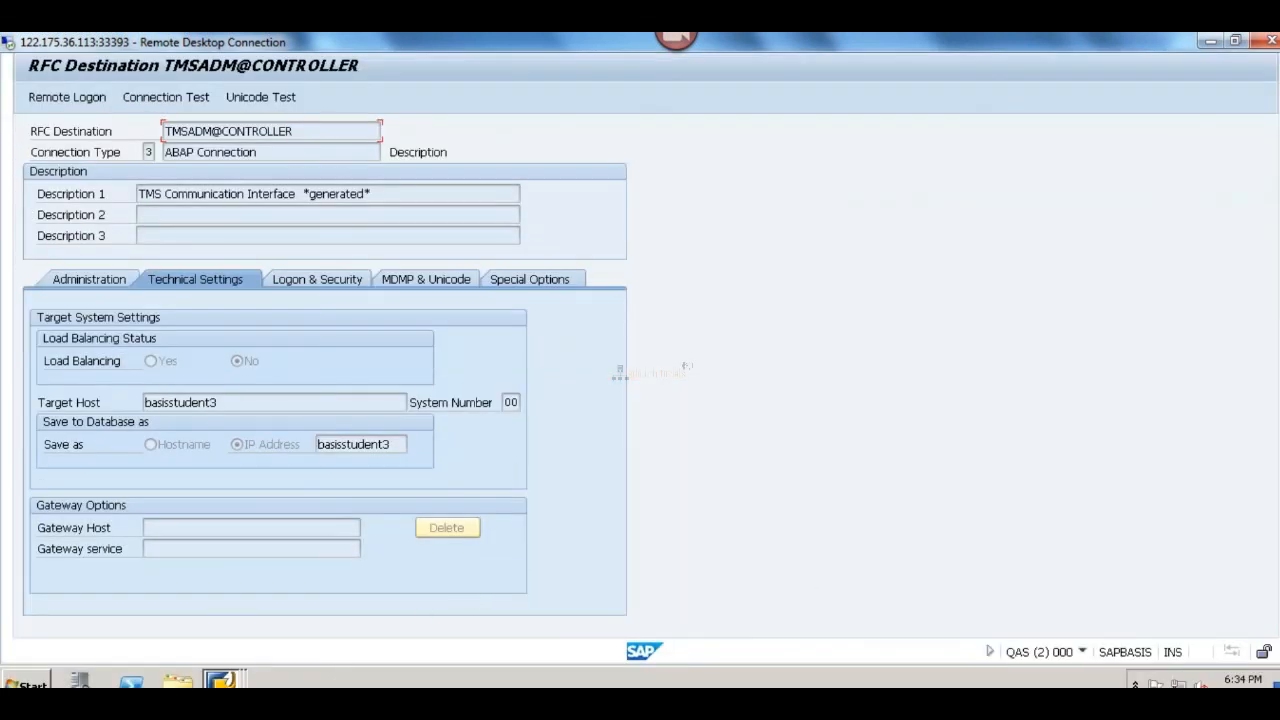
Step: Switch to the DEV server and open the etc folder inside the Windows drivers folder
click(497, 702)
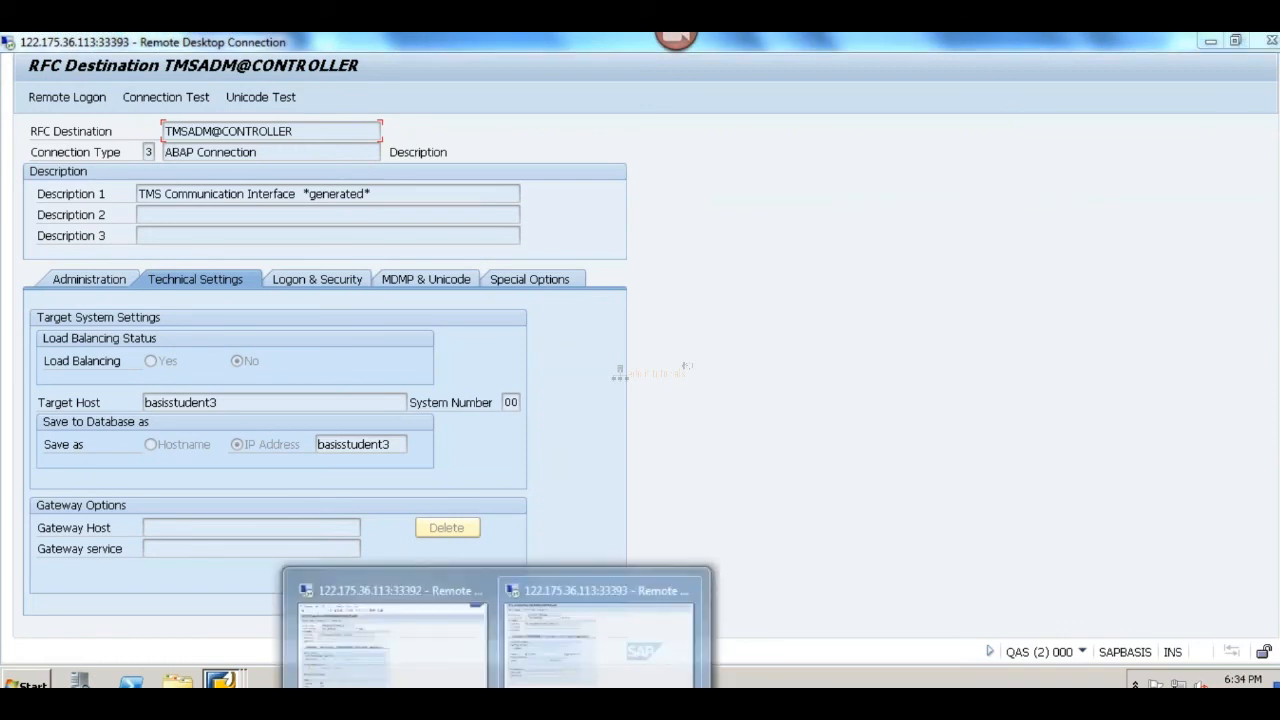
click(387, 640)
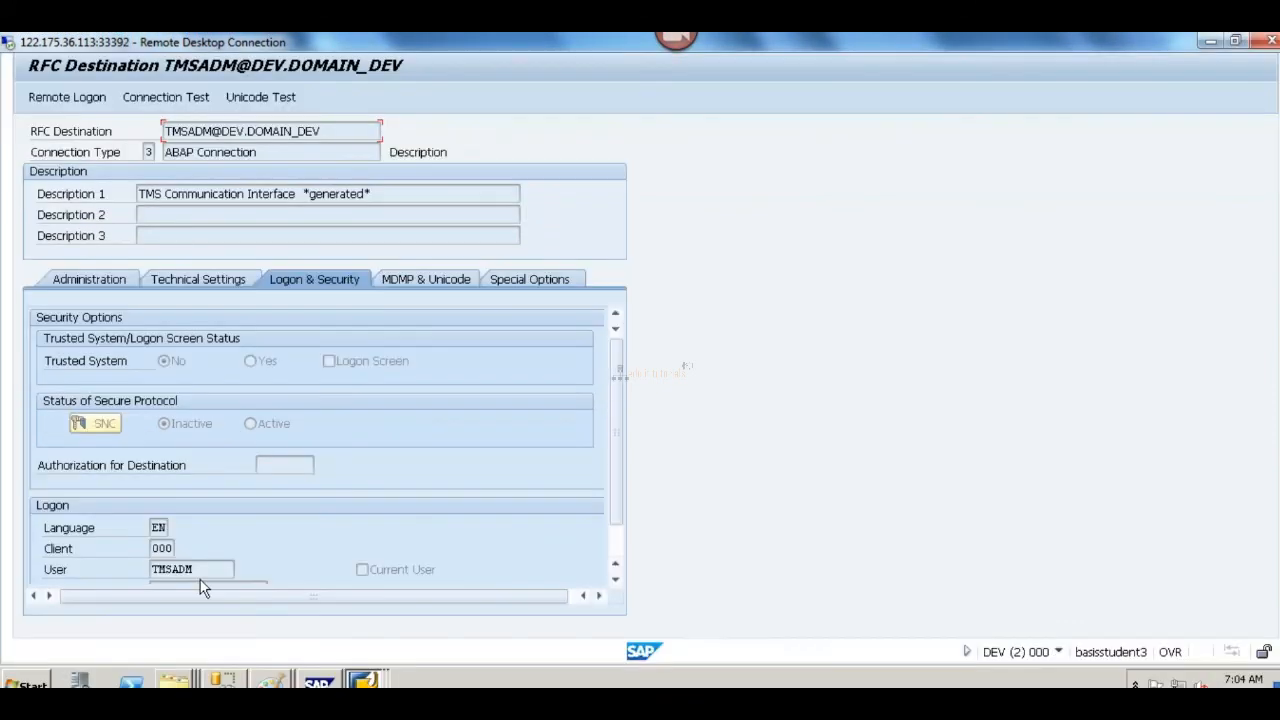
click(28, 683)
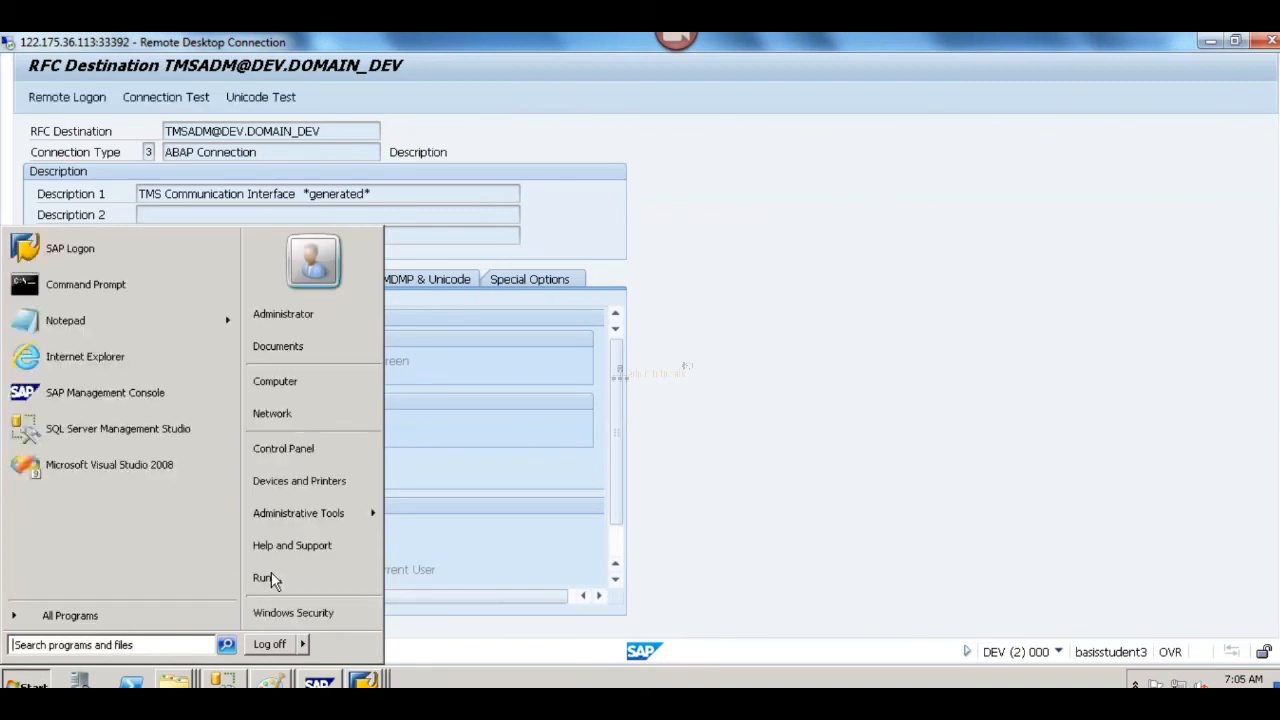
click(267, 577)
text(drivers)
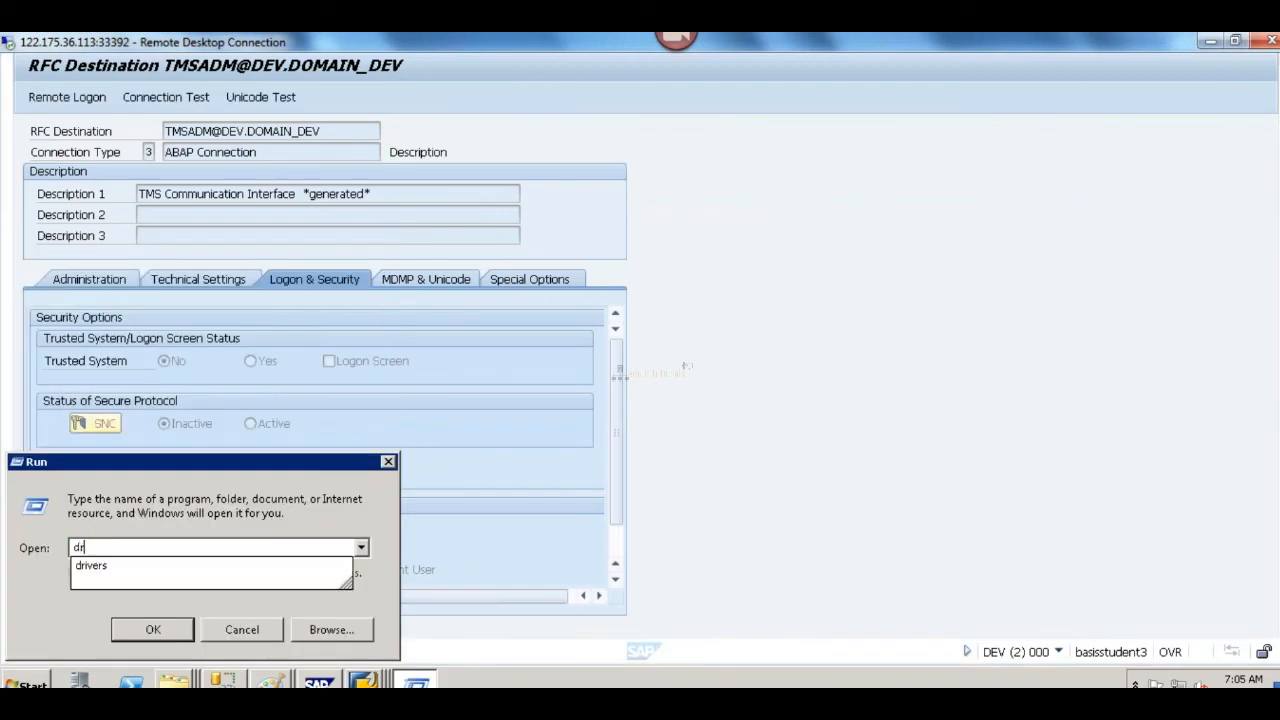
key(Return)
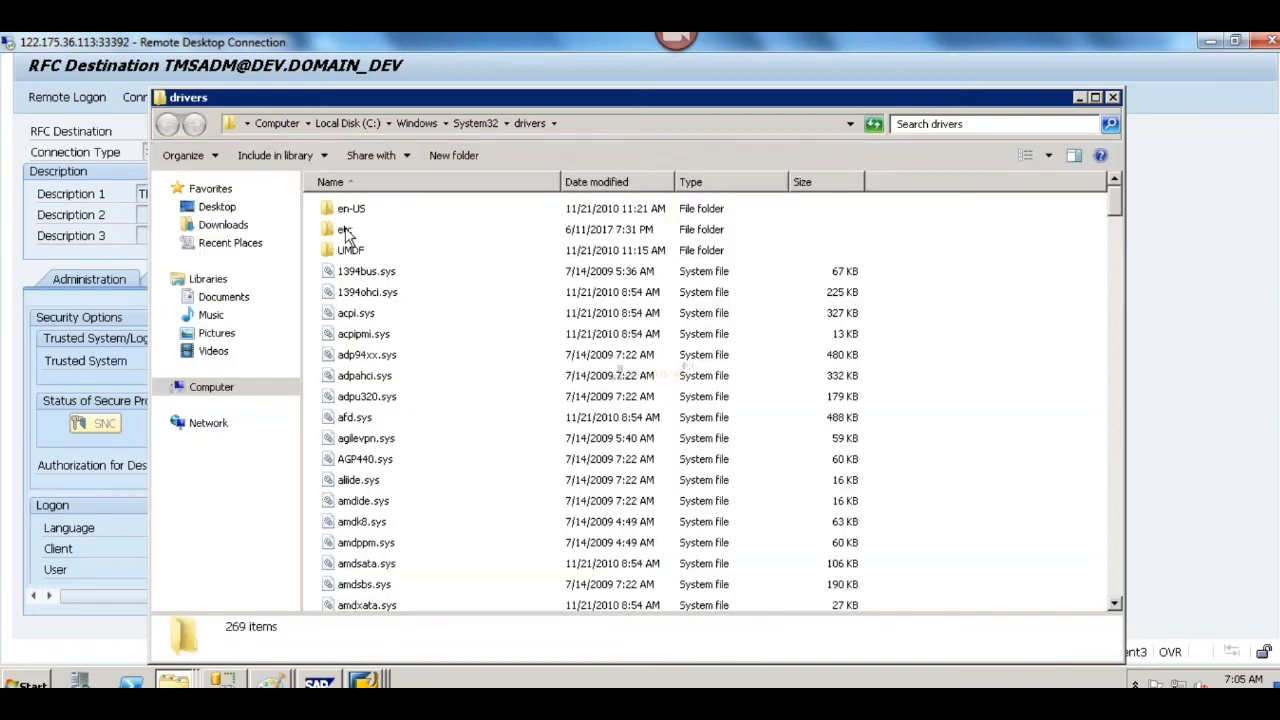
double_click(346, 232)
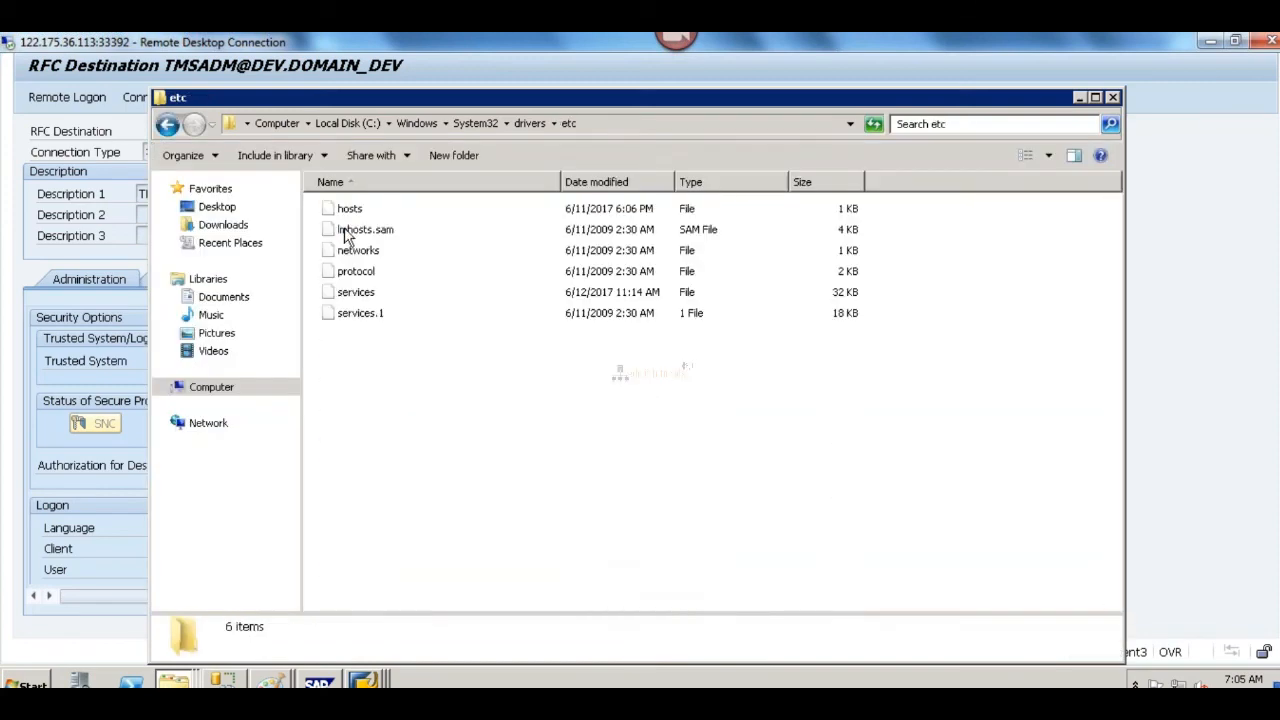
Step: Open the DEV server's hosts file in Notepad
click(352, 210)
key(Return)
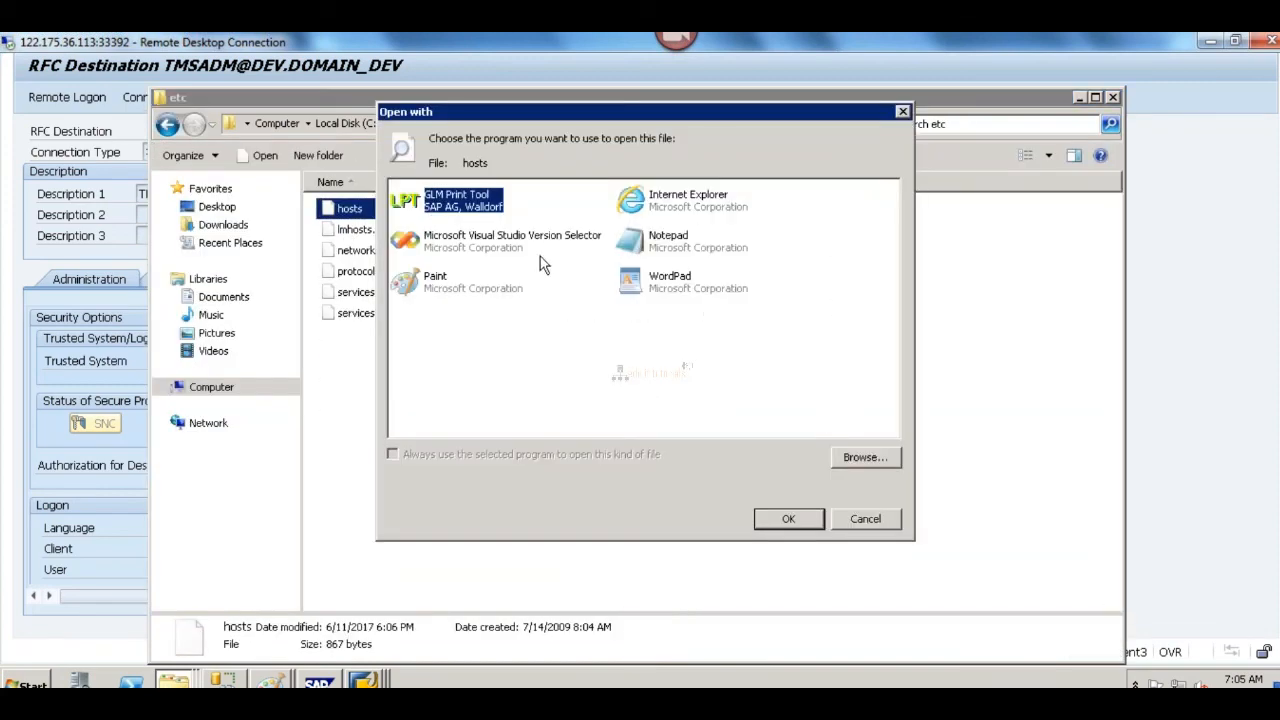
click(665, 243)
double_click(665, 243)
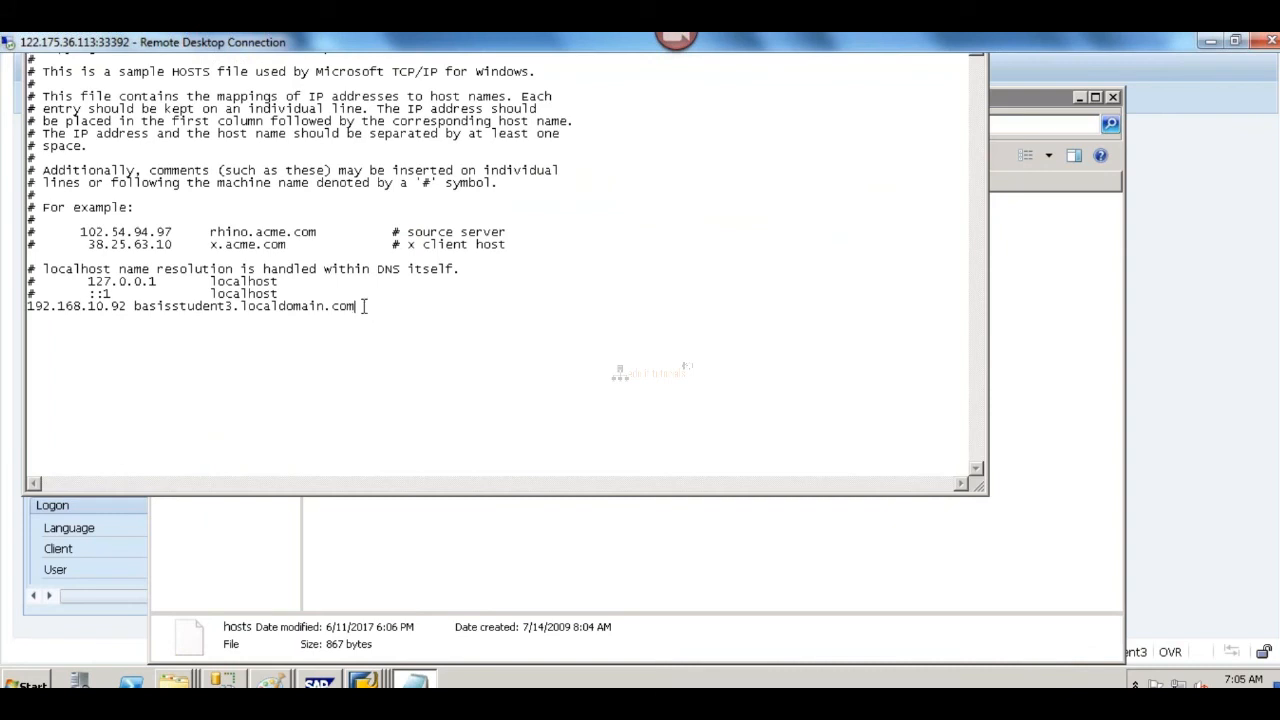
Step: Start a new hosts entry with the IP address 192.168.10.93 below the basisstudent3.localdomain.com entry
key(Return)
text(192.168.10.9)
text(3)
key(Tab)
Step: Switch to the QAS server and open its Windows drivers\etc folder
mouse_move(414, 680)
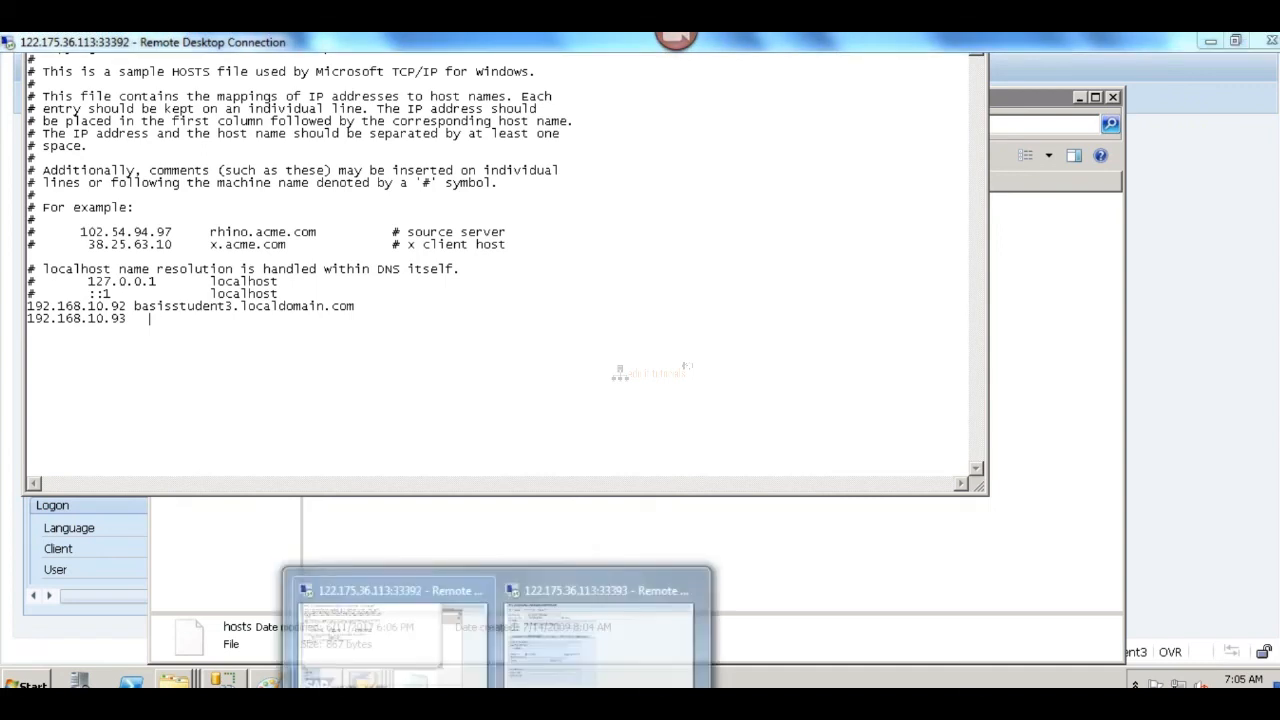
click(598, 625)
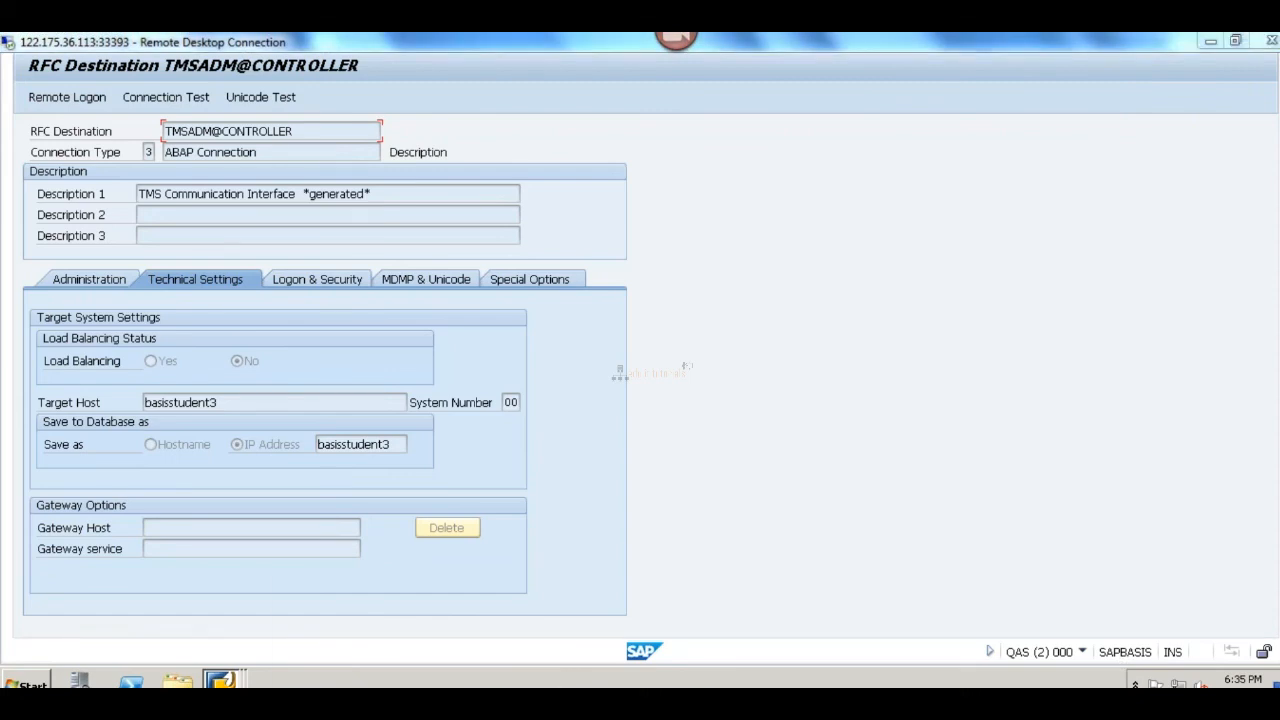
click(30, 682)
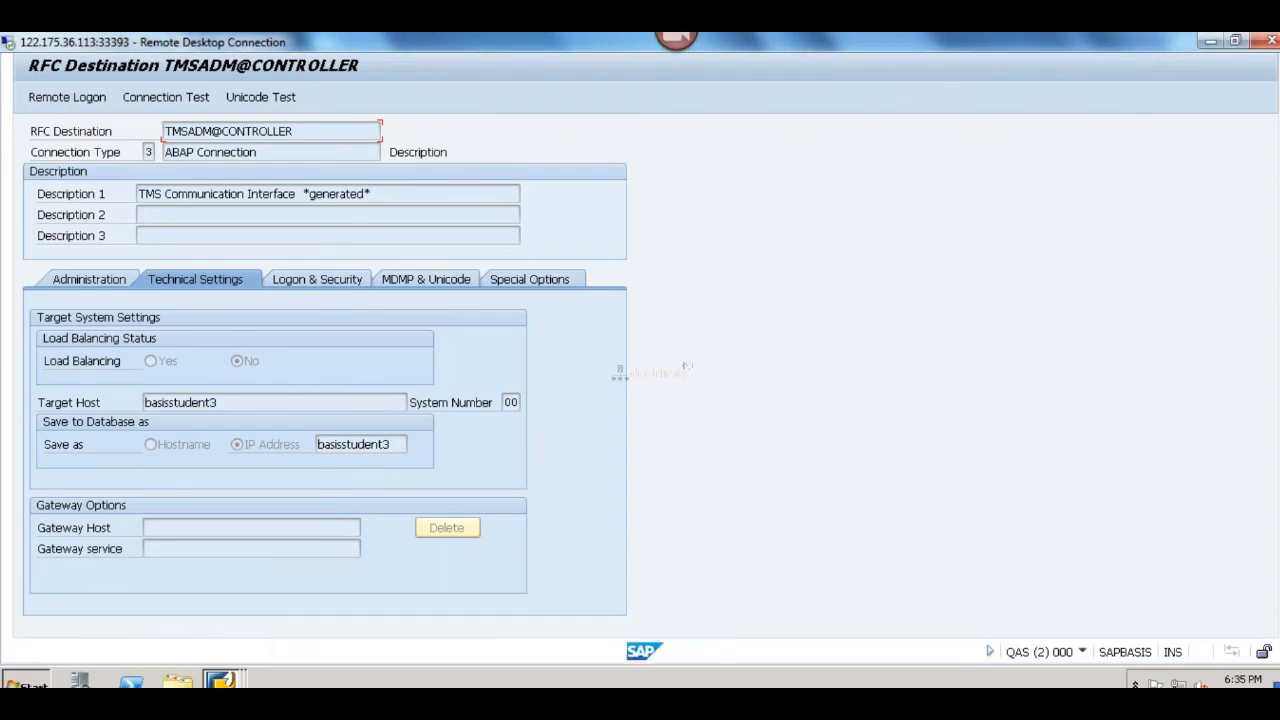
click(275, 583)
text(drivers)
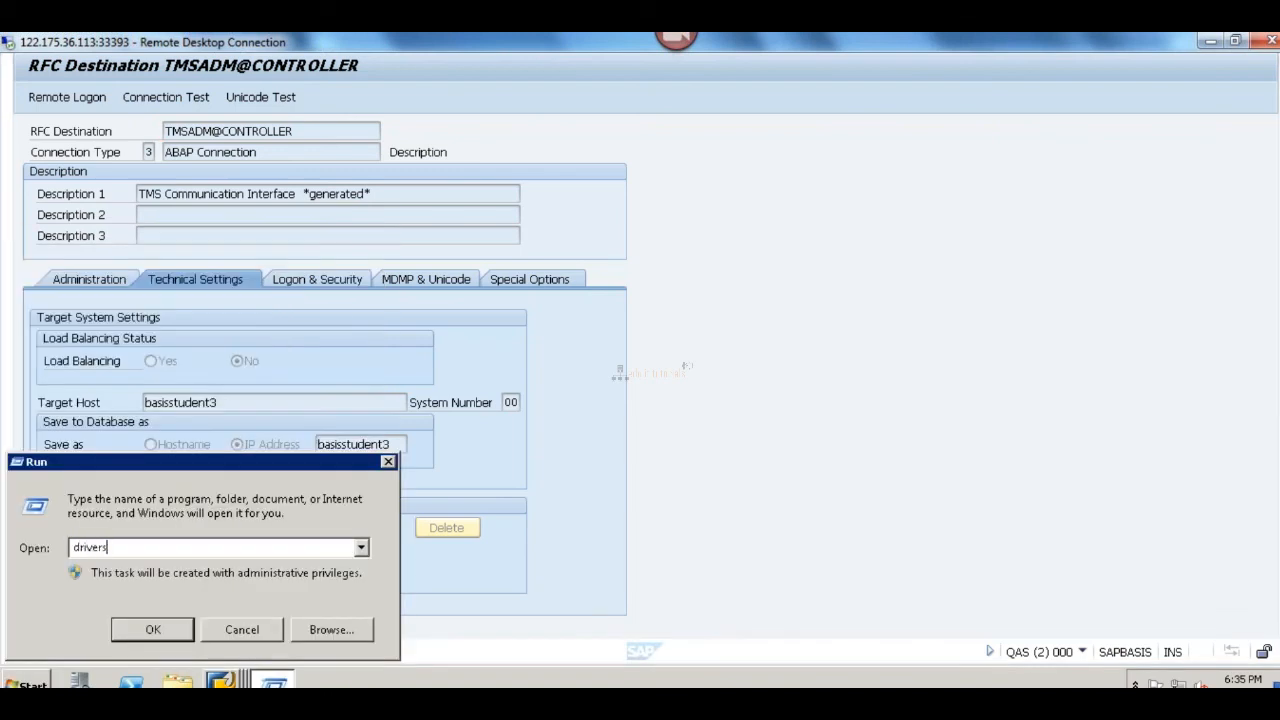
key(Return)
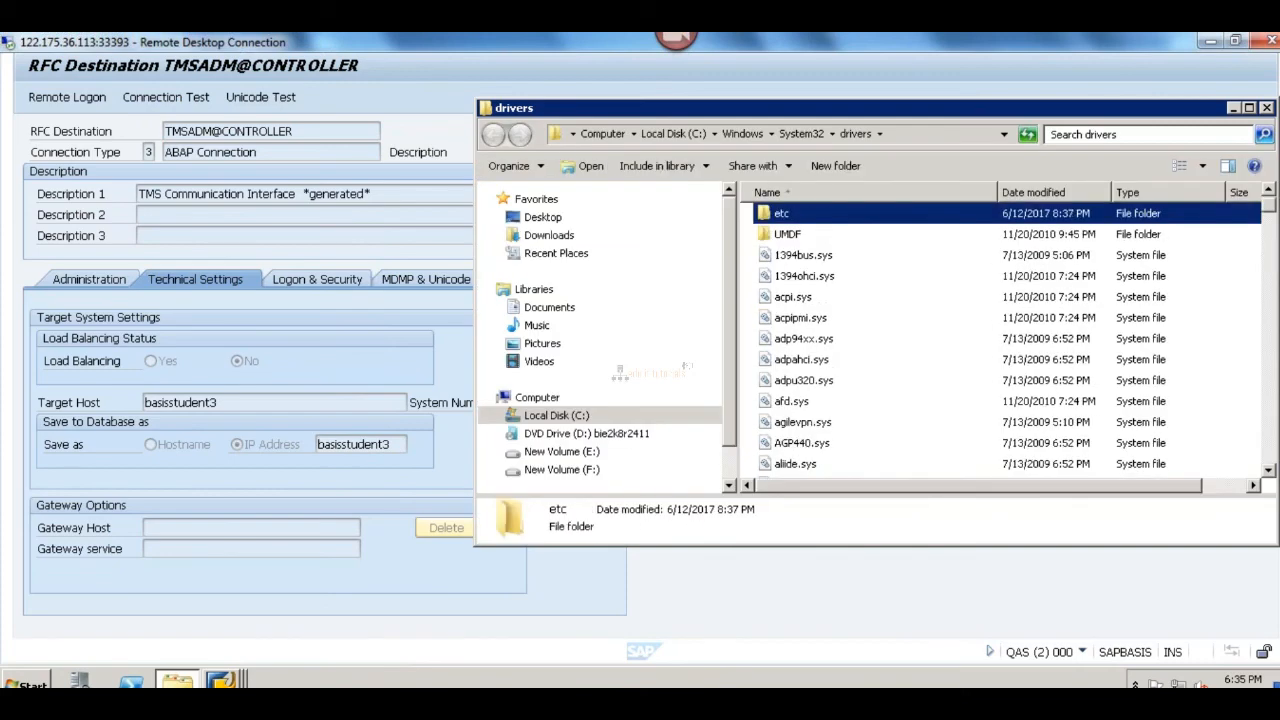
key(Return)
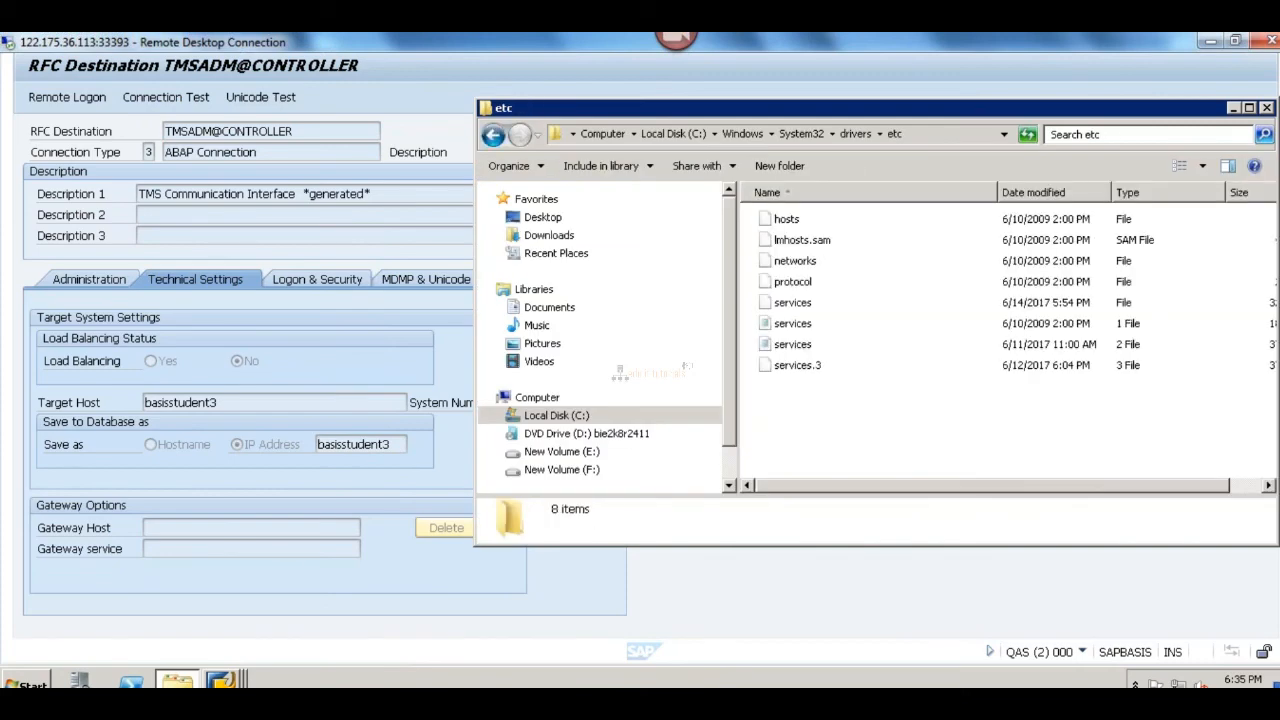
Step: Open the QAS server's hosts file in Notepad and insert new lines below the last localhost entry
click(786, 218)
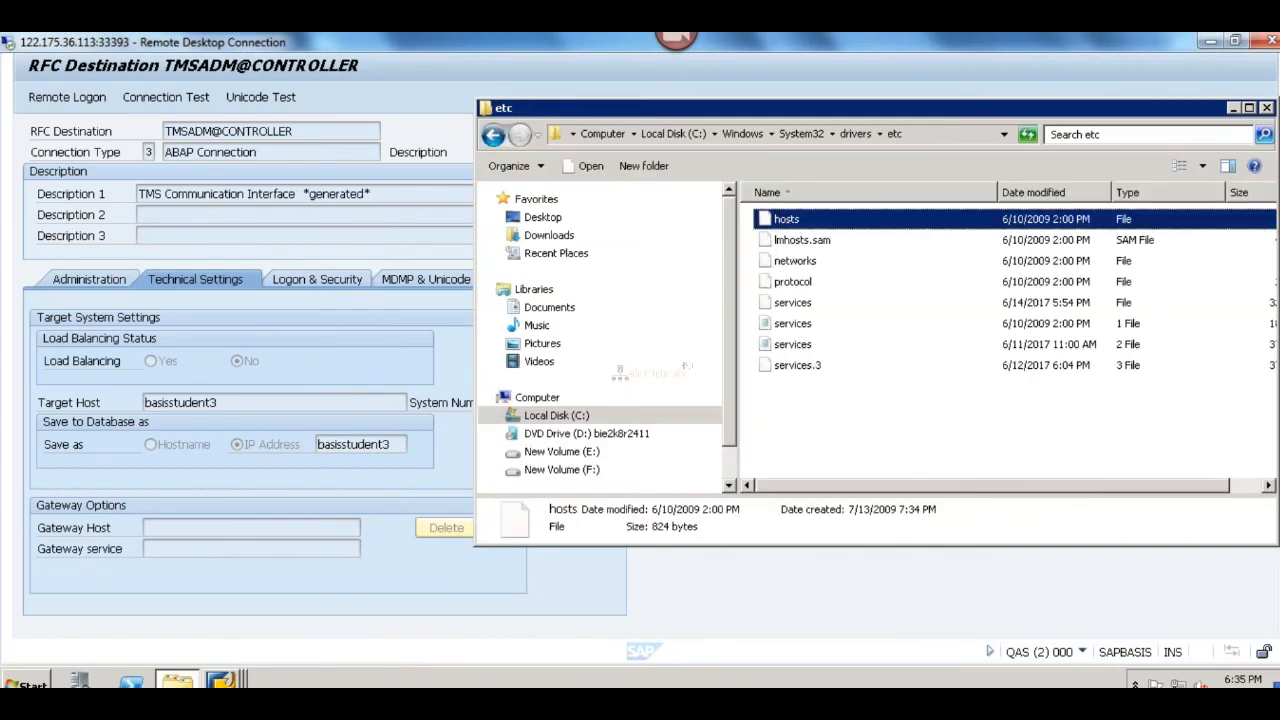
key(Return)
double_click(440, 333)
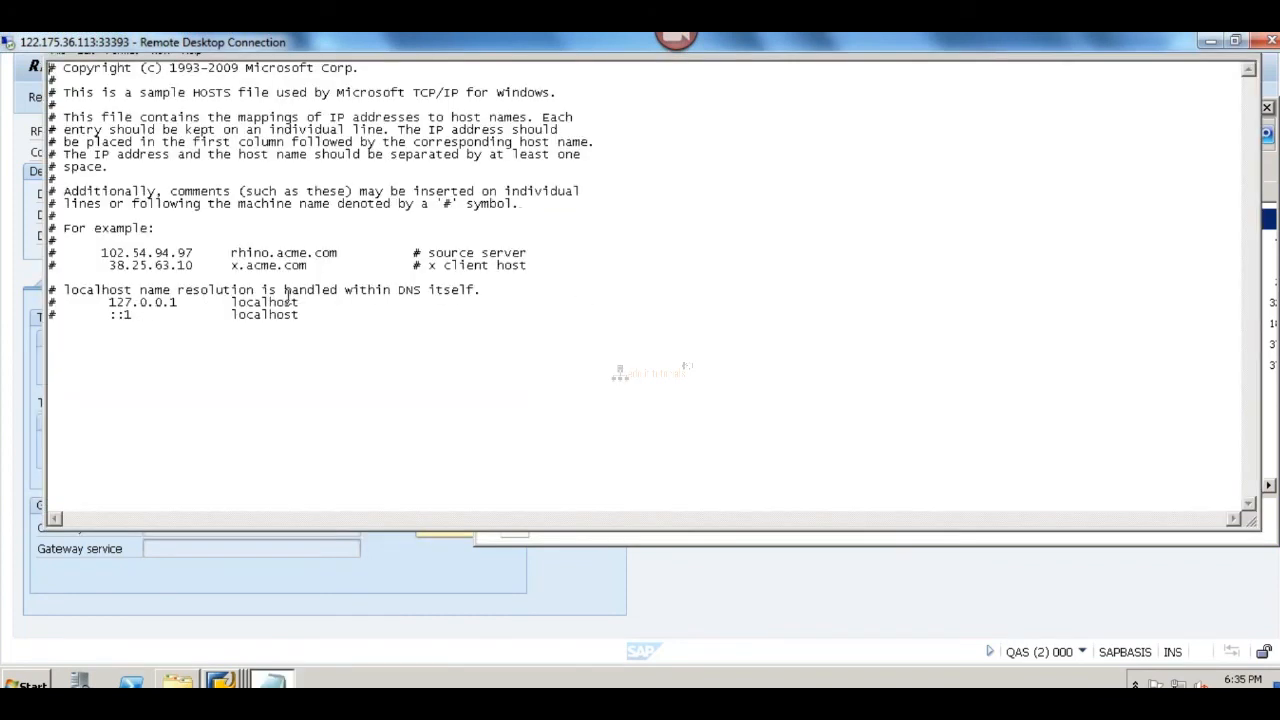
click(302, 313)
key(Return)
key(Return)
Step: Return to the DEV server's hosts file and complete the 192.168.10.93 entry with the host name SAPBASIS
mouse_move(270, 680)
click(434, 668)
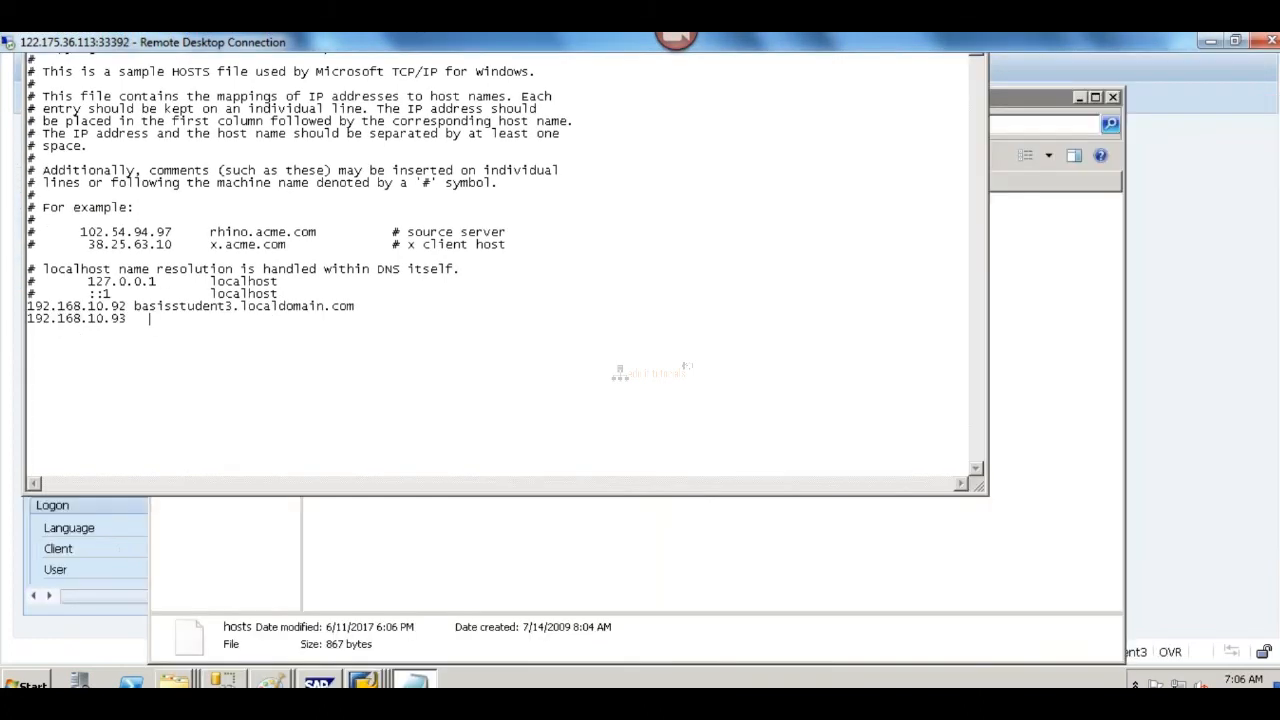
text(SAPBASIS)
Step: Select the basisstudent3.localdomain.com and SAPBASIS entries at the end of the hosts file
key(shift+Up)
key(shift+Up)
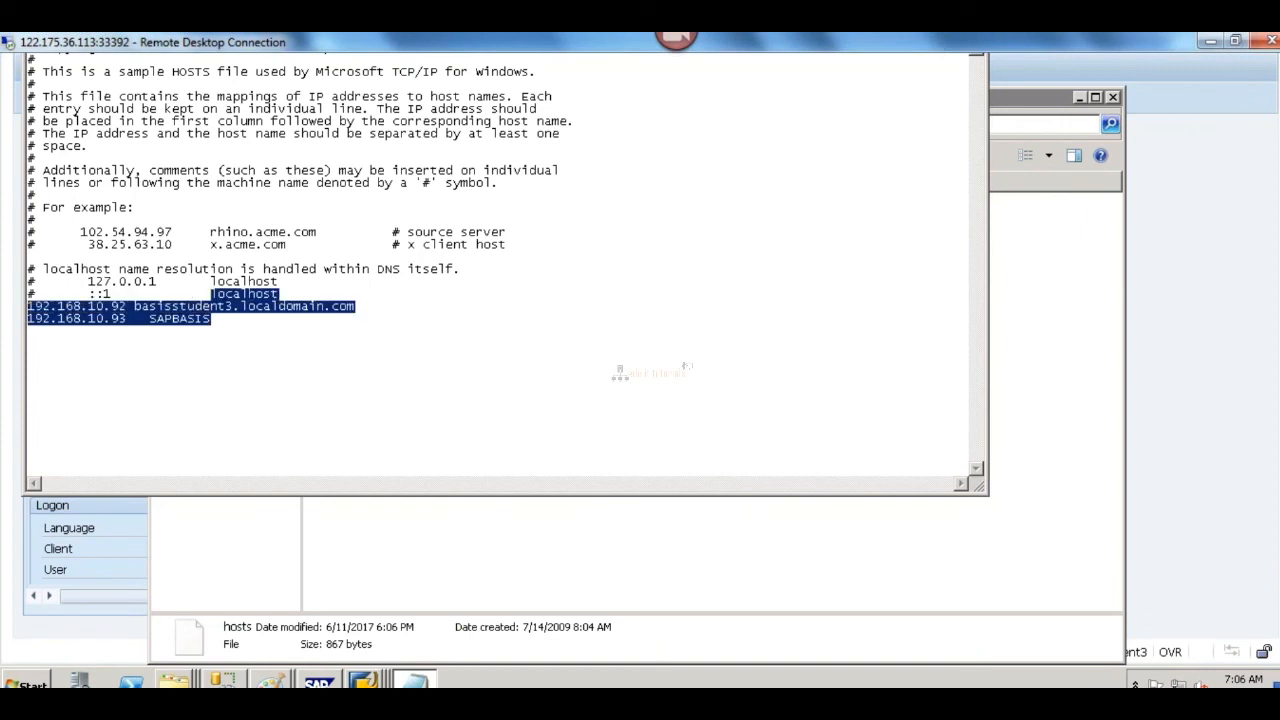
key(shift+Right)
key(shift+Right)
key(shift+Right)
key(shift+Right)
key(shift+Right)
key(shift+Right)
key(shift+Right)
key(shift+Right)
key(shift+Right)
key(ctrl+c)
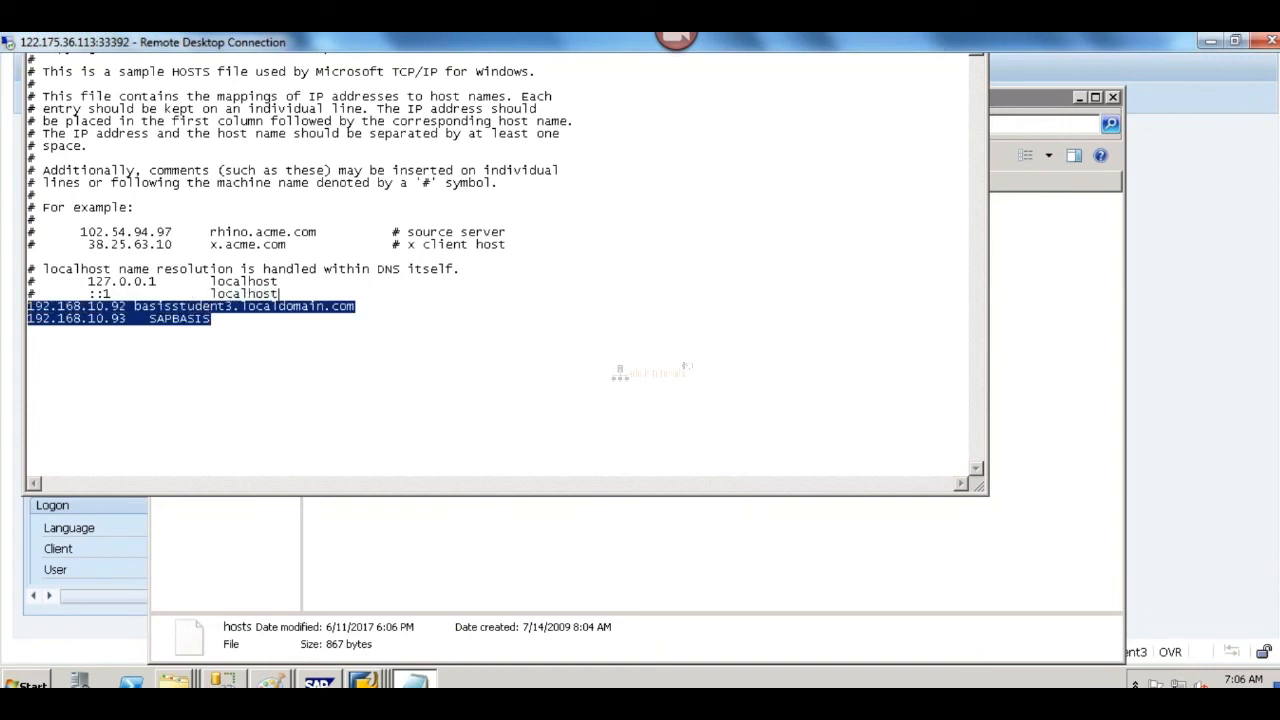
Step: Close the DEV server's hosts file and save its changes
click(382, 322)
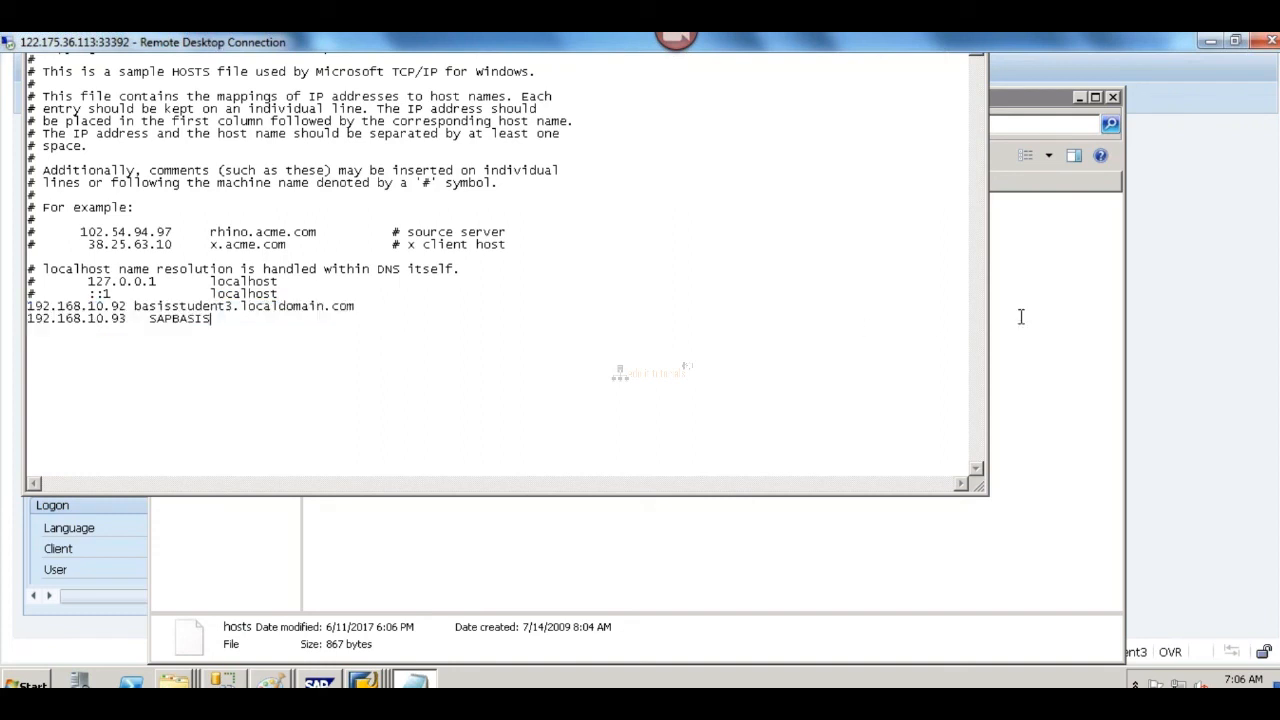
scroll(640, 370, up, 2)
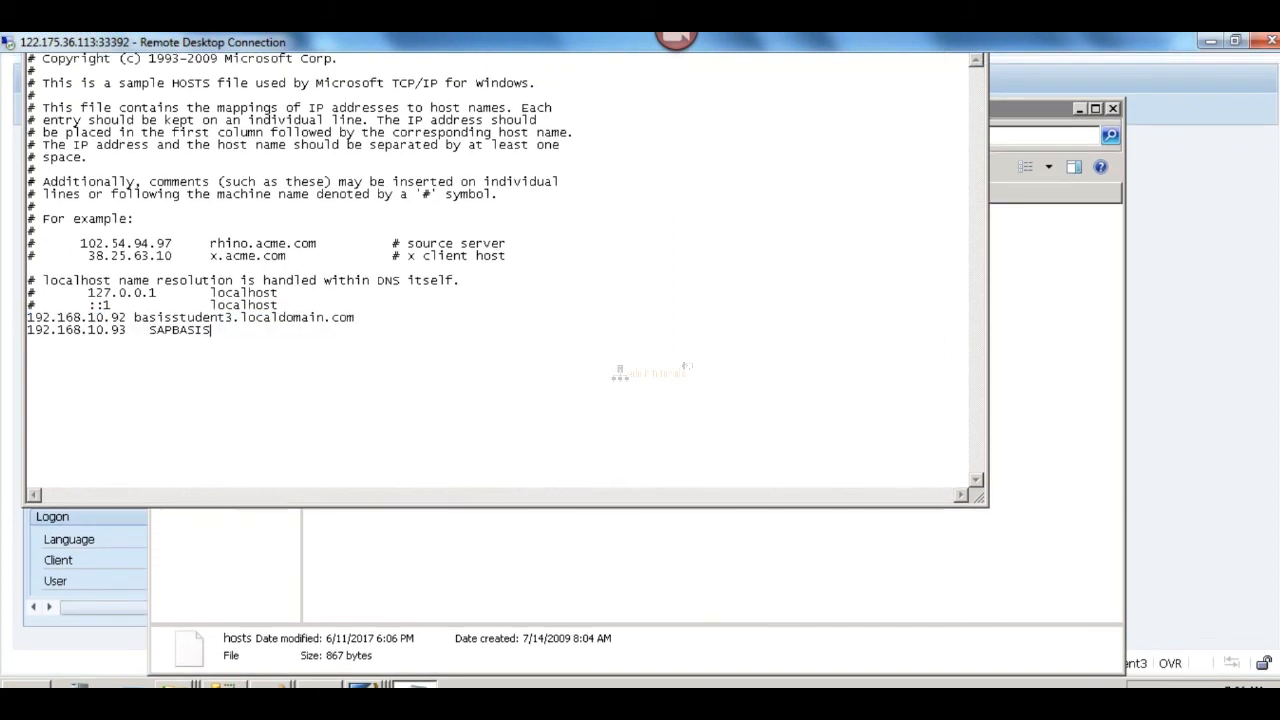
click(976, 86)
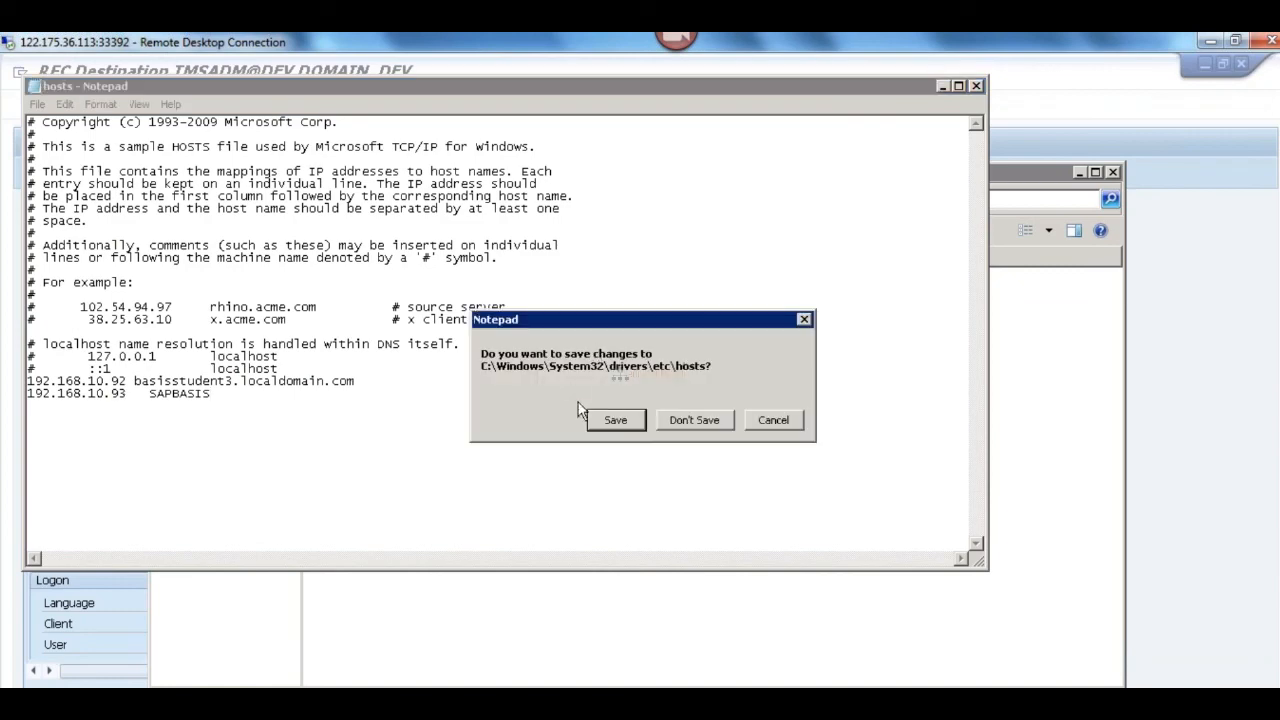
click(614, 420)
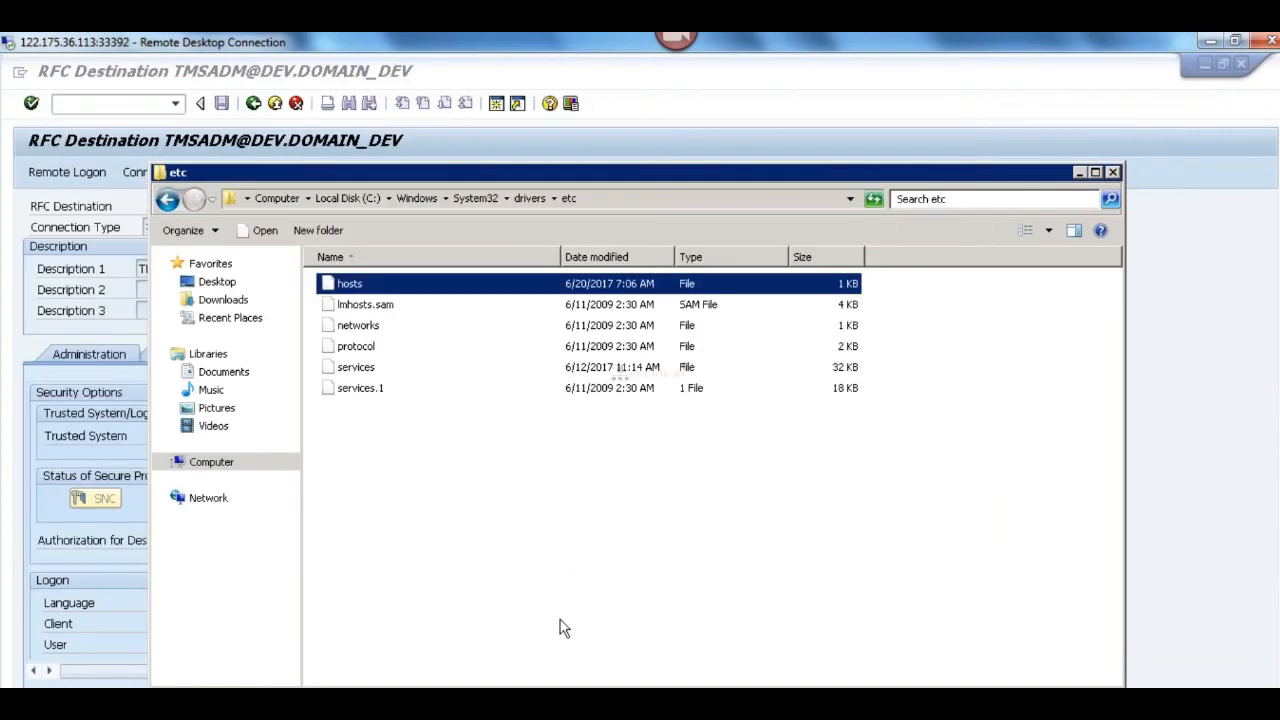
Step: Switch to the QAS server and paste the basisstudent3.localdomain.com and SAPBASIS entries at the end of its hosts file
mouse_move(490, 700)
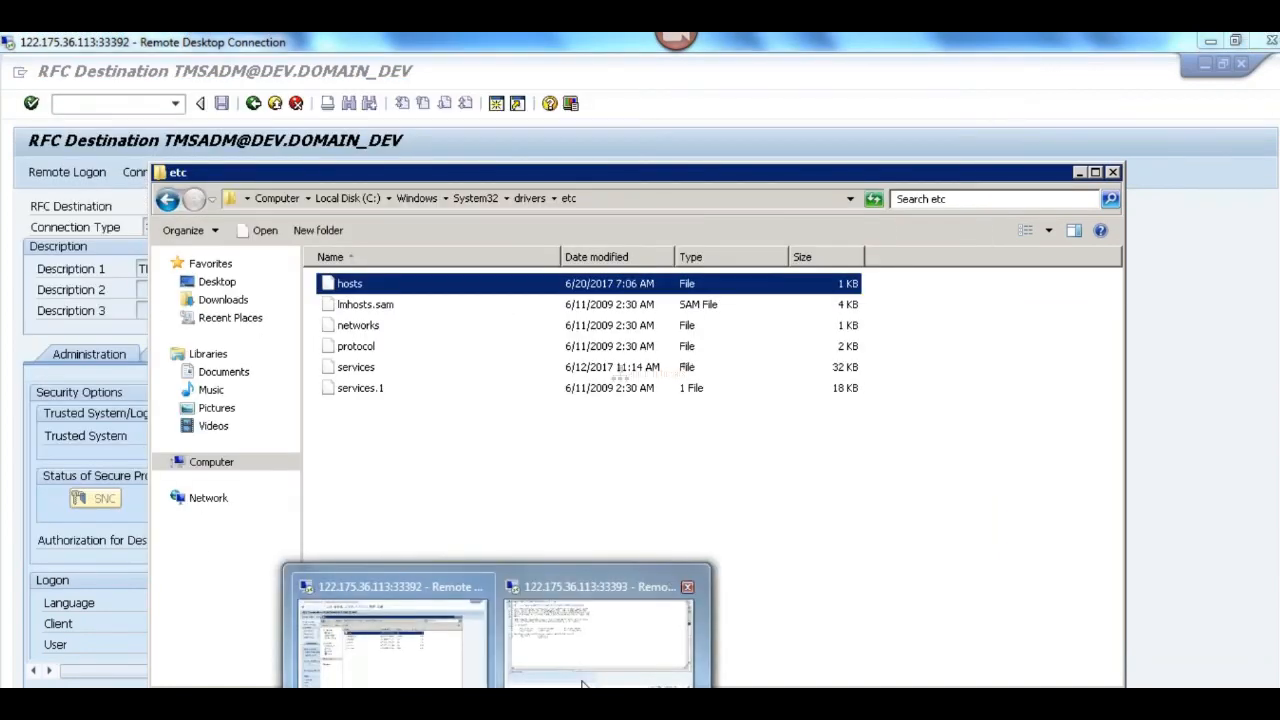
click(600, 630)
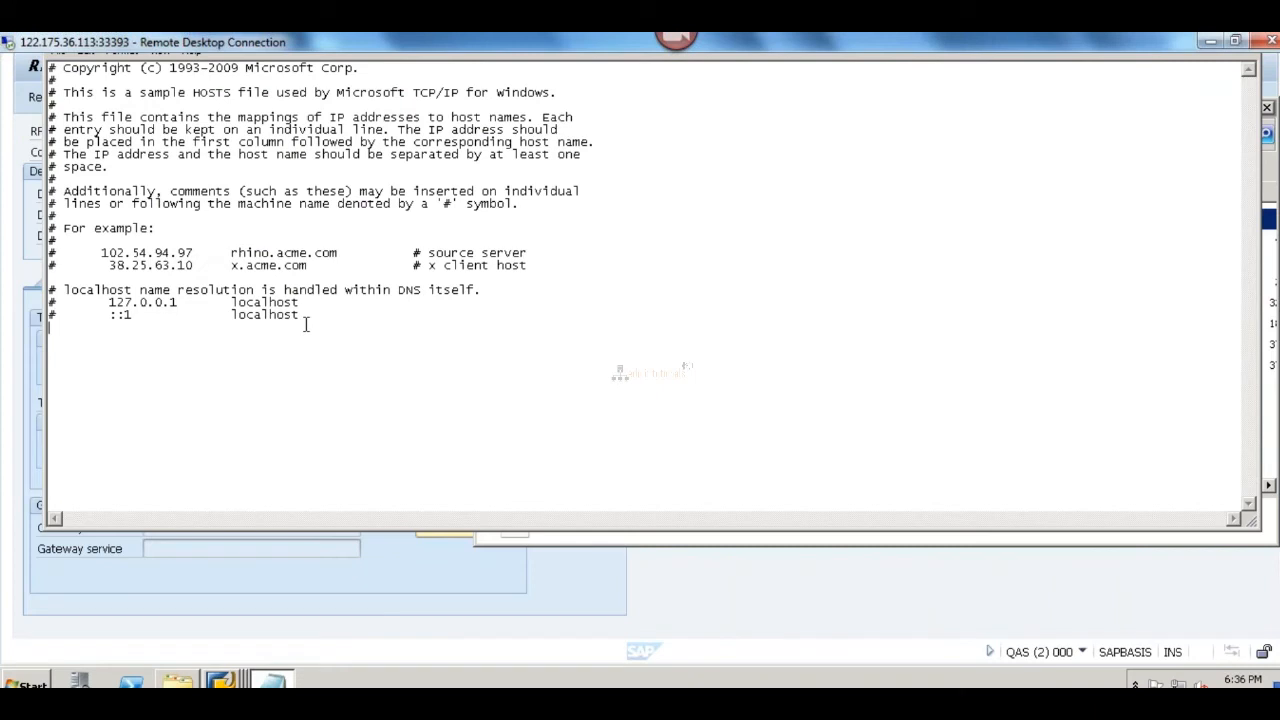
key(ctrl+v)
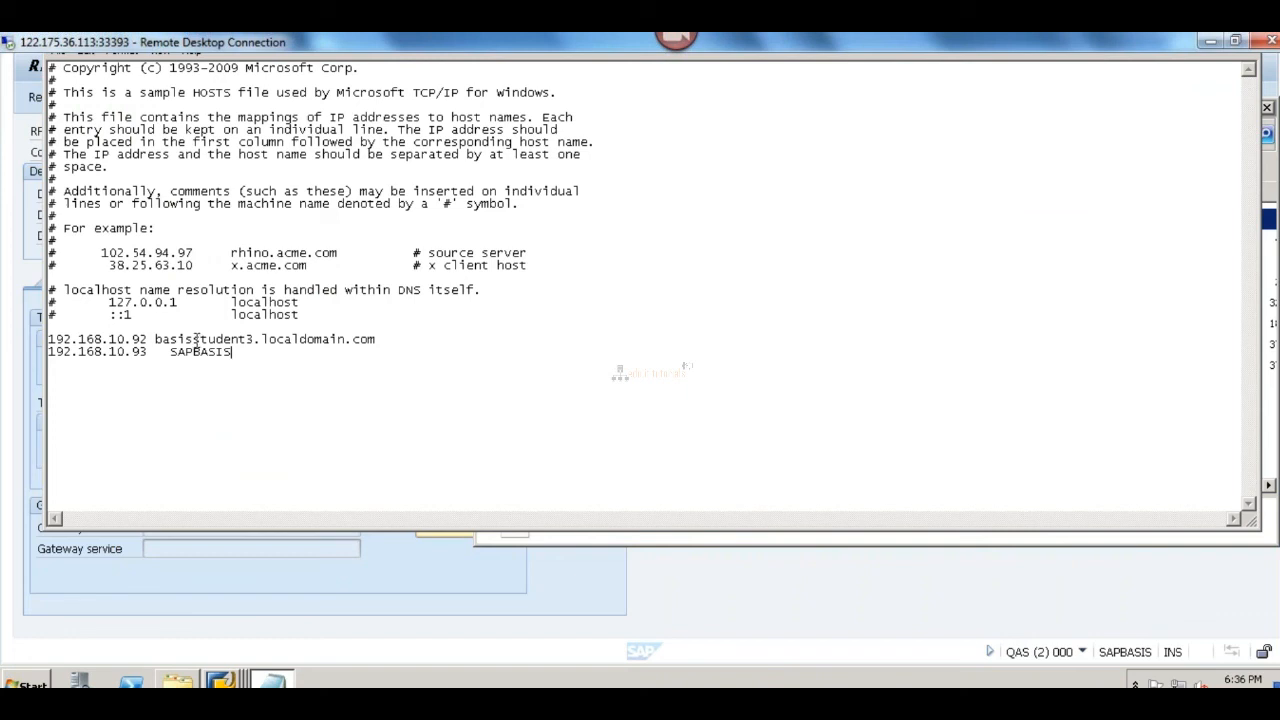
Step: Add the short host name basisstudent3 before basisstudent3.localdomain.com in the 192.168.10.92 entry, then save and close the QAS hosts file
click(155, 339)
key(Tab)
text(basiss)
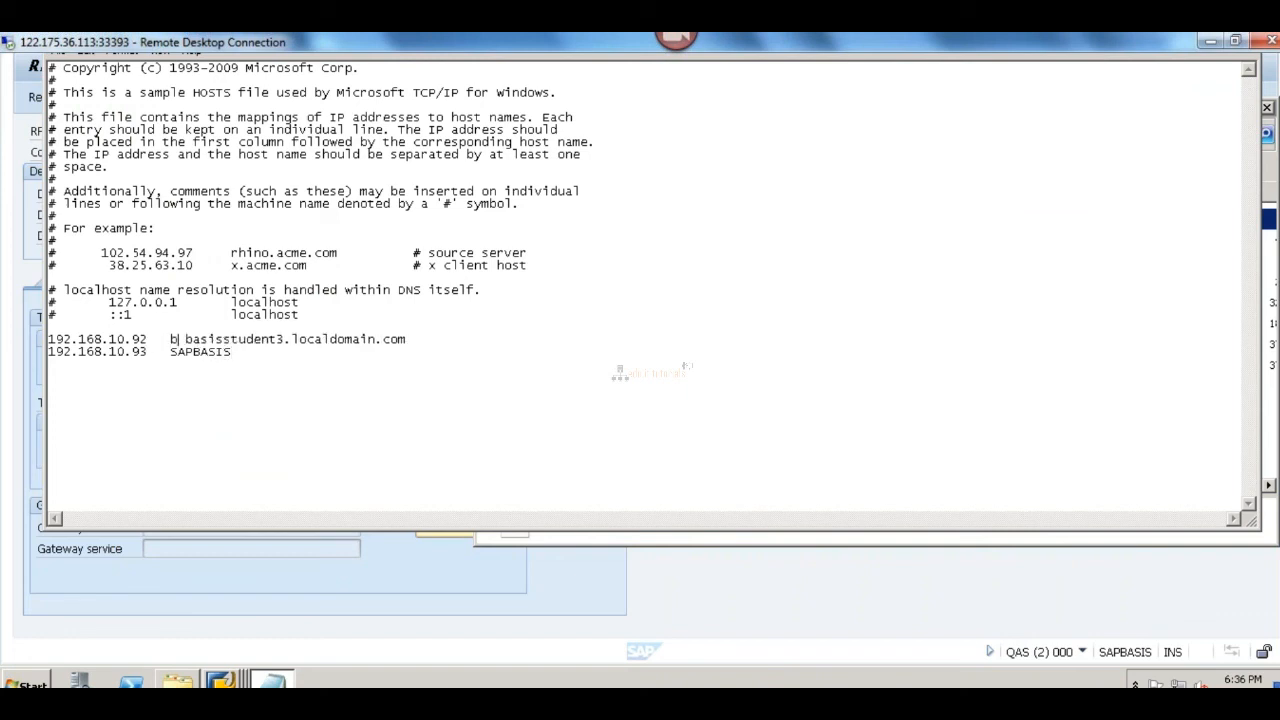
text(tuden)
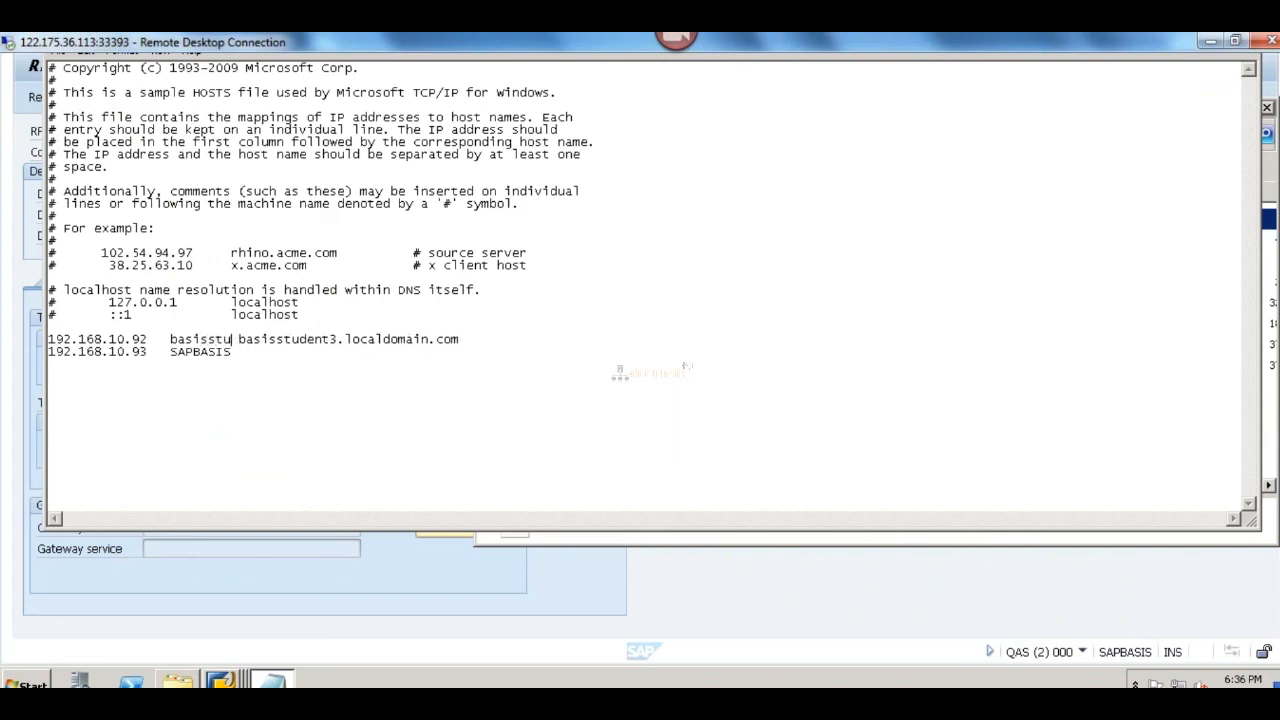
text(t3)
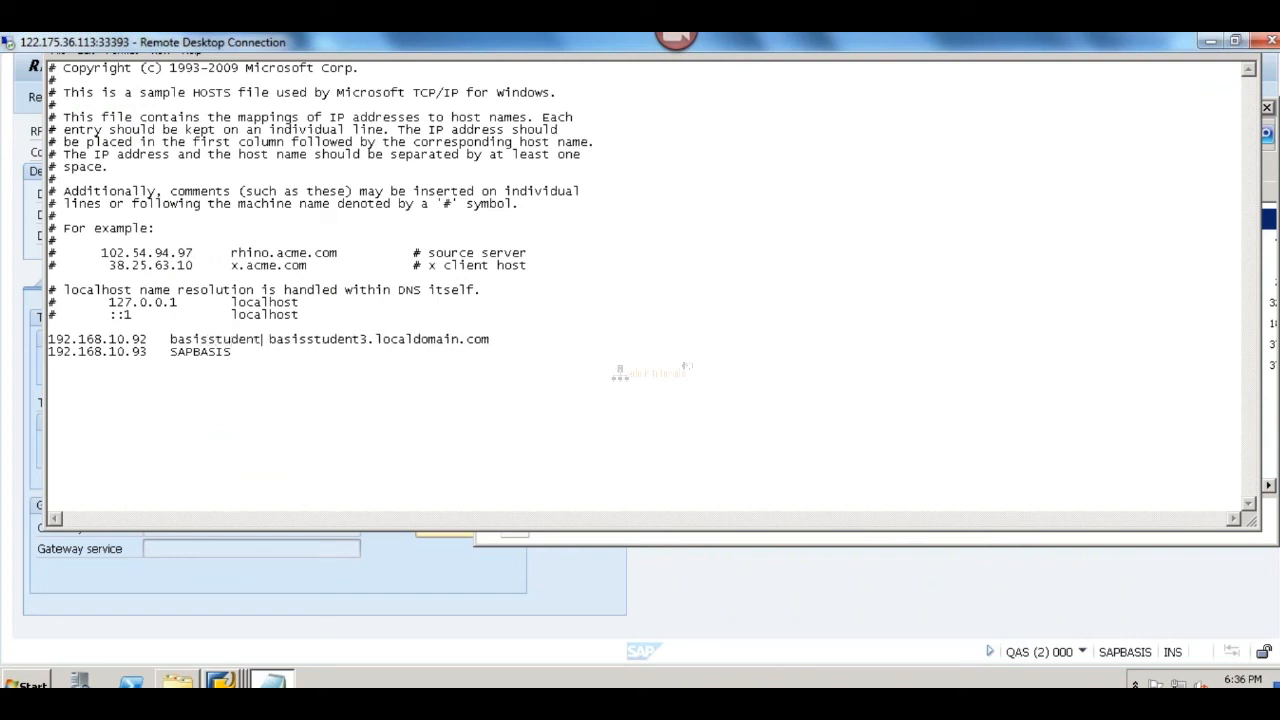
key(Tab)
key(Down)
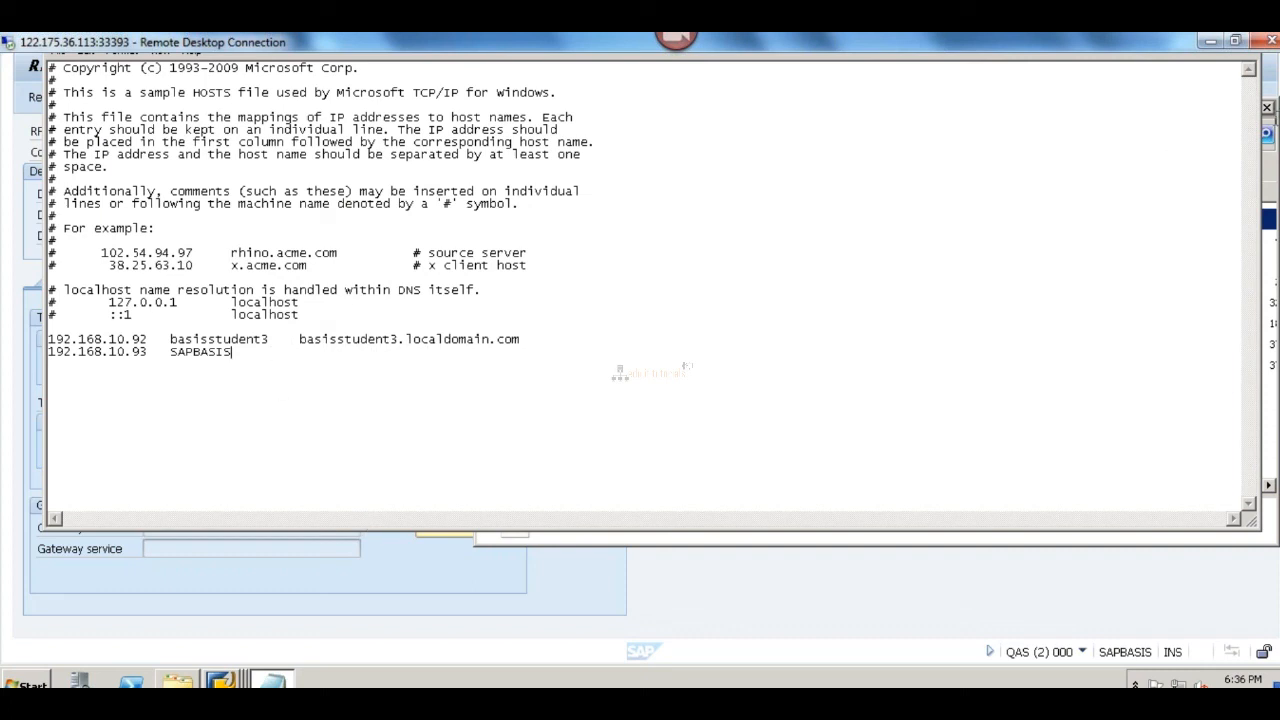
scroll(640, 370, up, 2)
click(1246, 107)
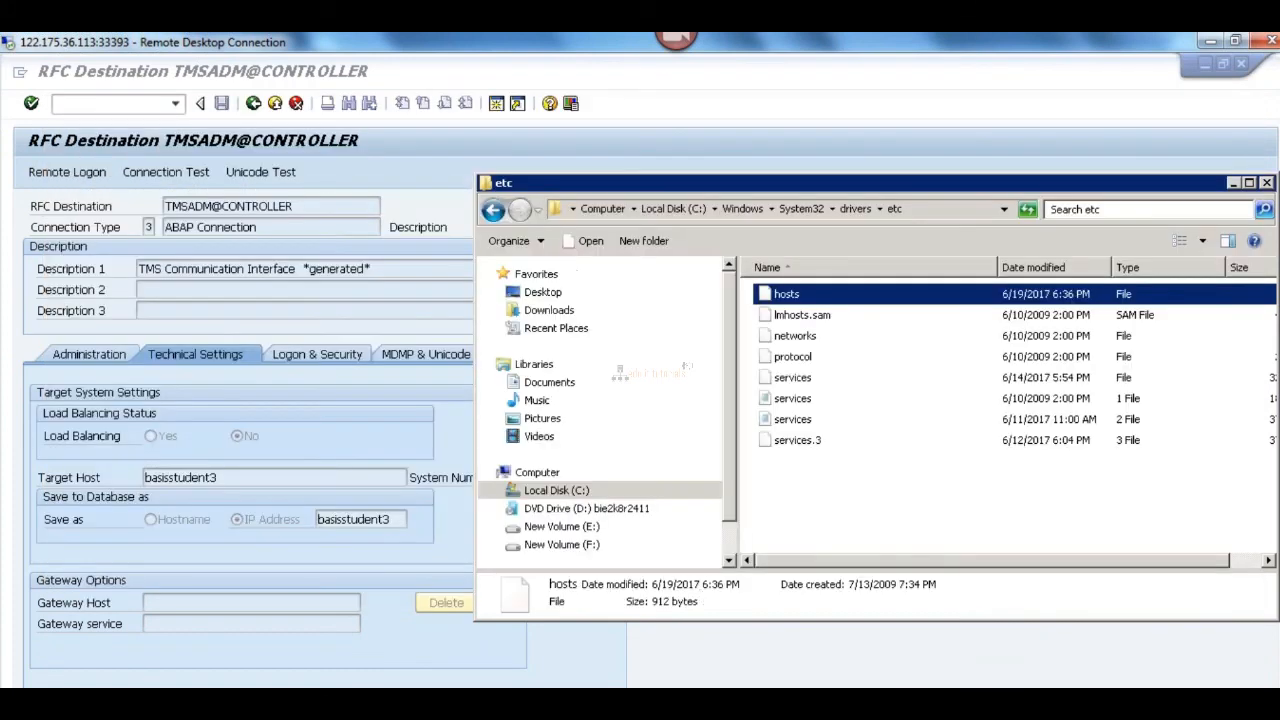
Step: Switch to the DEV server and reopen its hosts file in Notepad
click(497, 703)
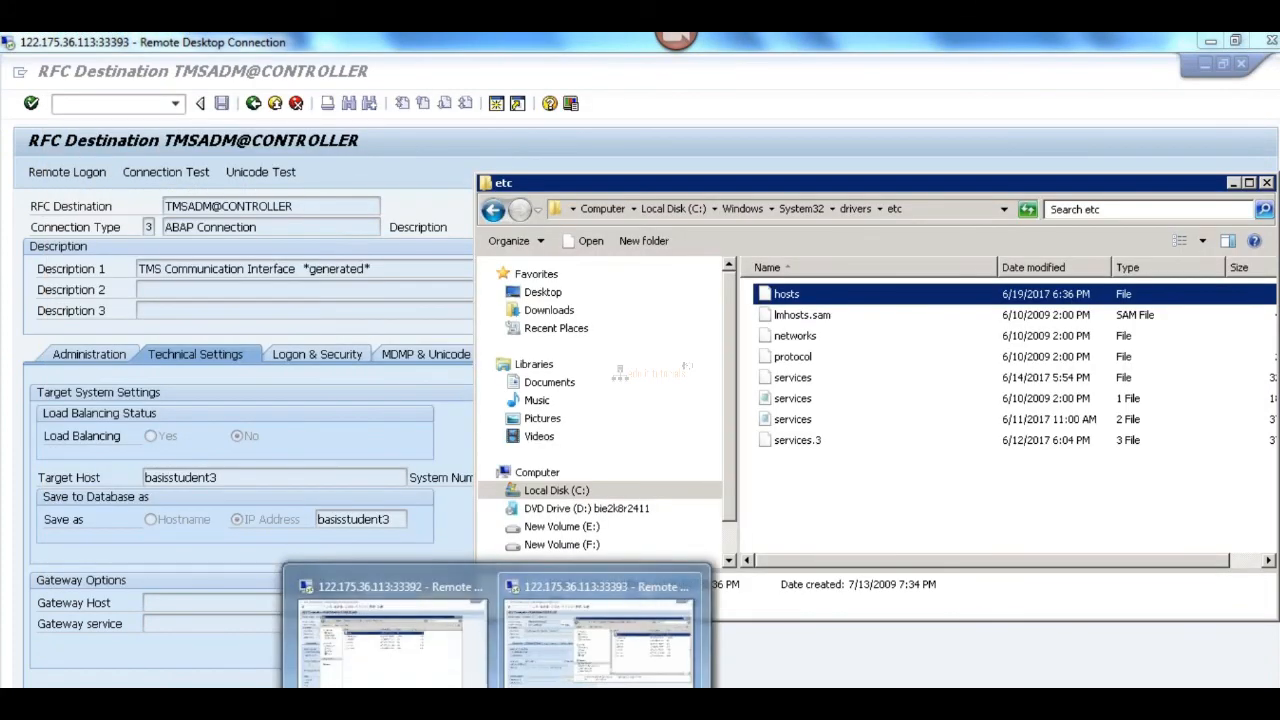
click(392, 632)
double_click(348, 285)
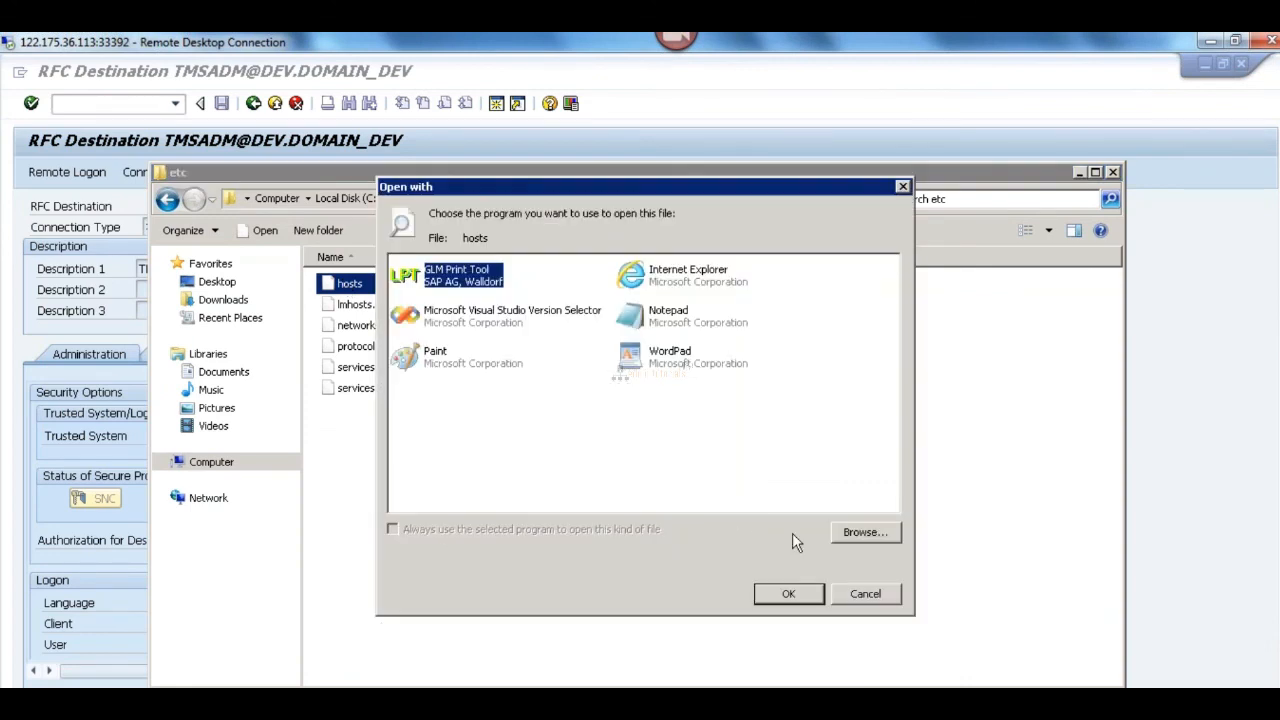
double_click(664, 318)
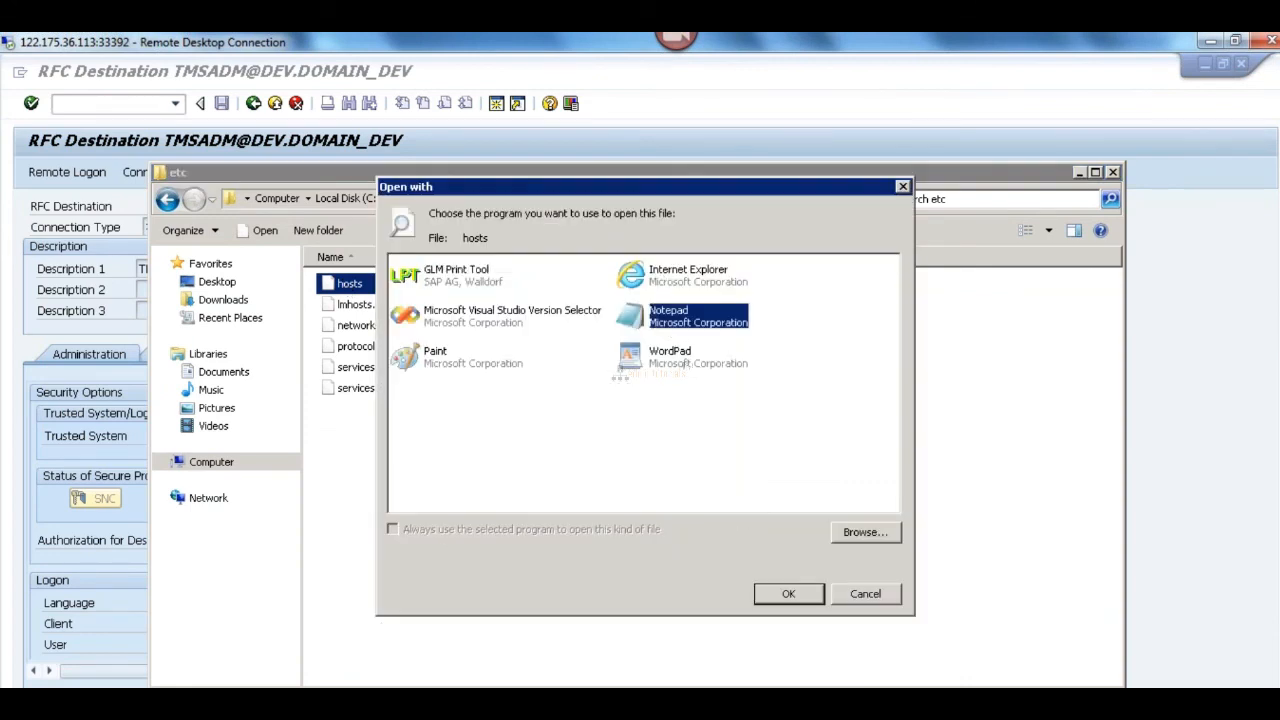
Step: Add the short host name basisstudent3 to the 192.168.10.92 entry, then save and close the DEV hosts file
click(129, 381)
key(Tab)
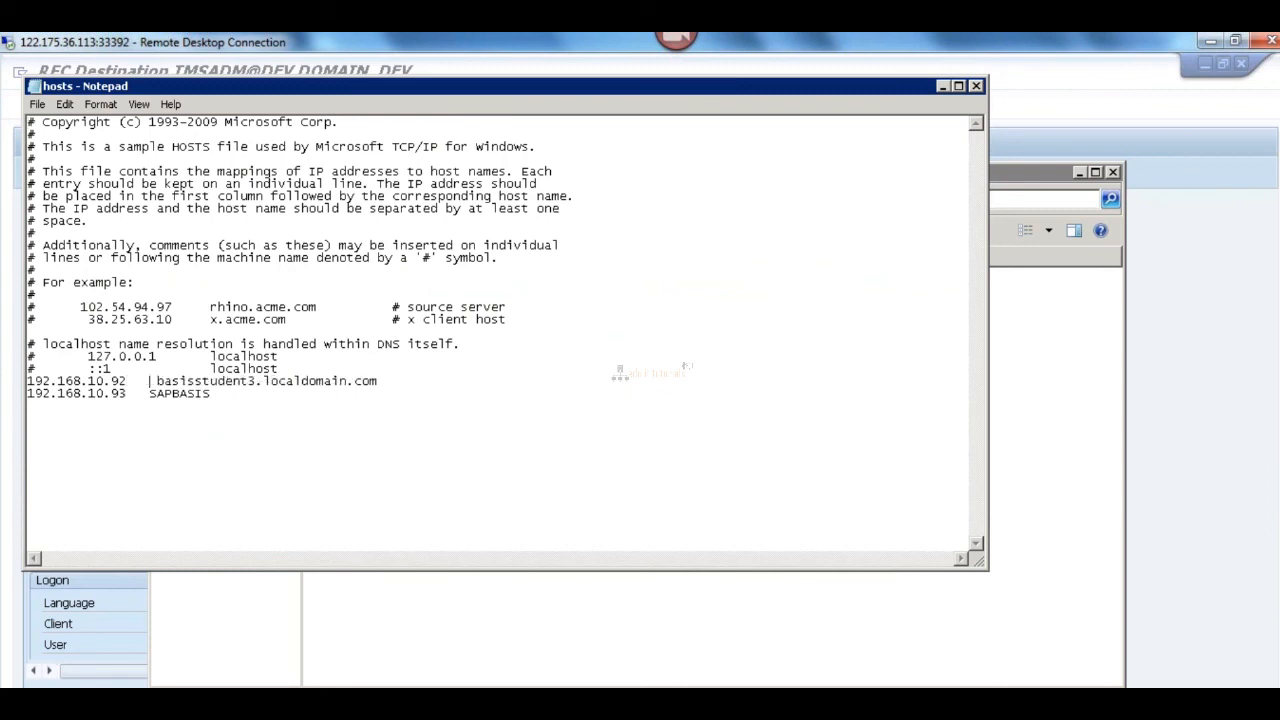
text(basisst)
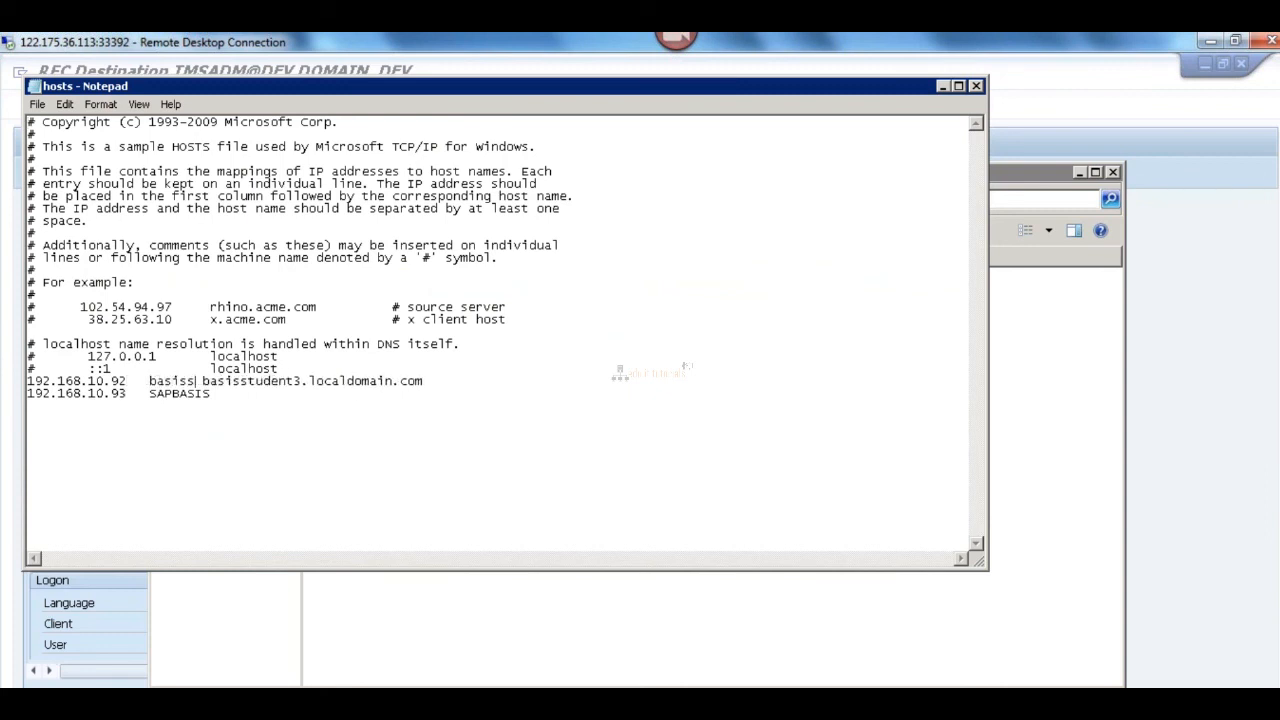
text(udent3)
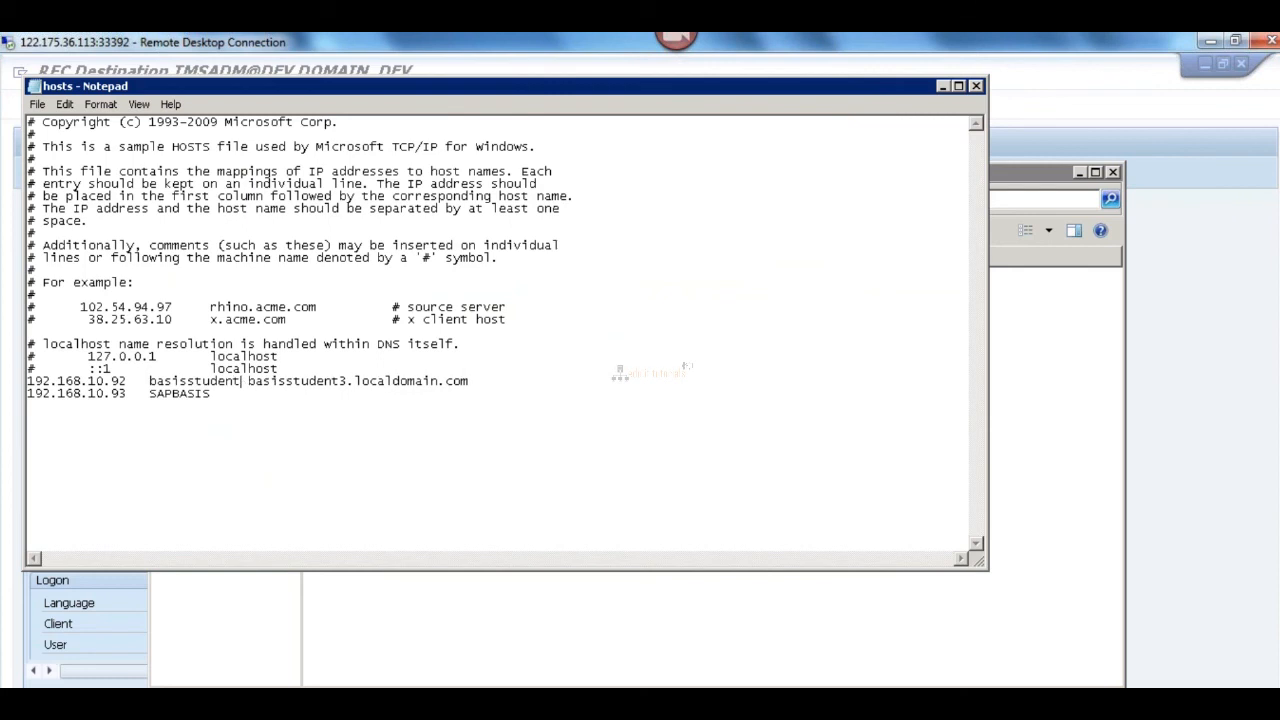
key(Tab)
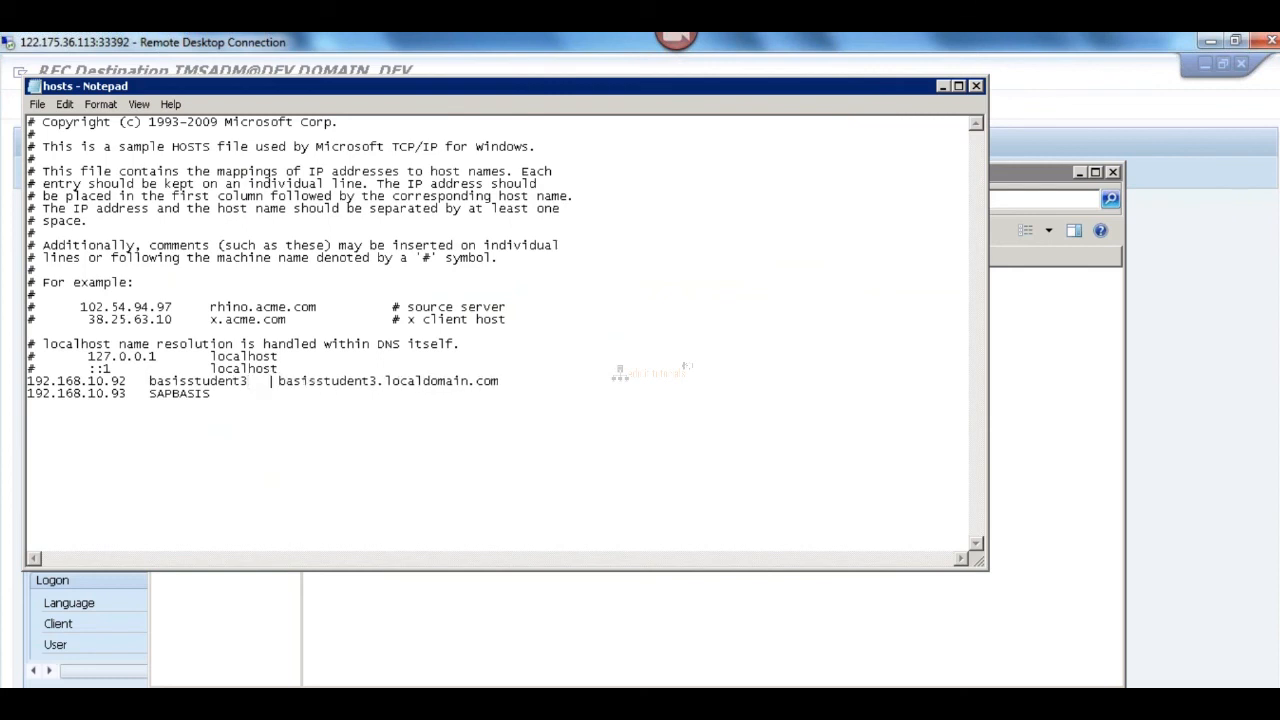
click(978, 87)
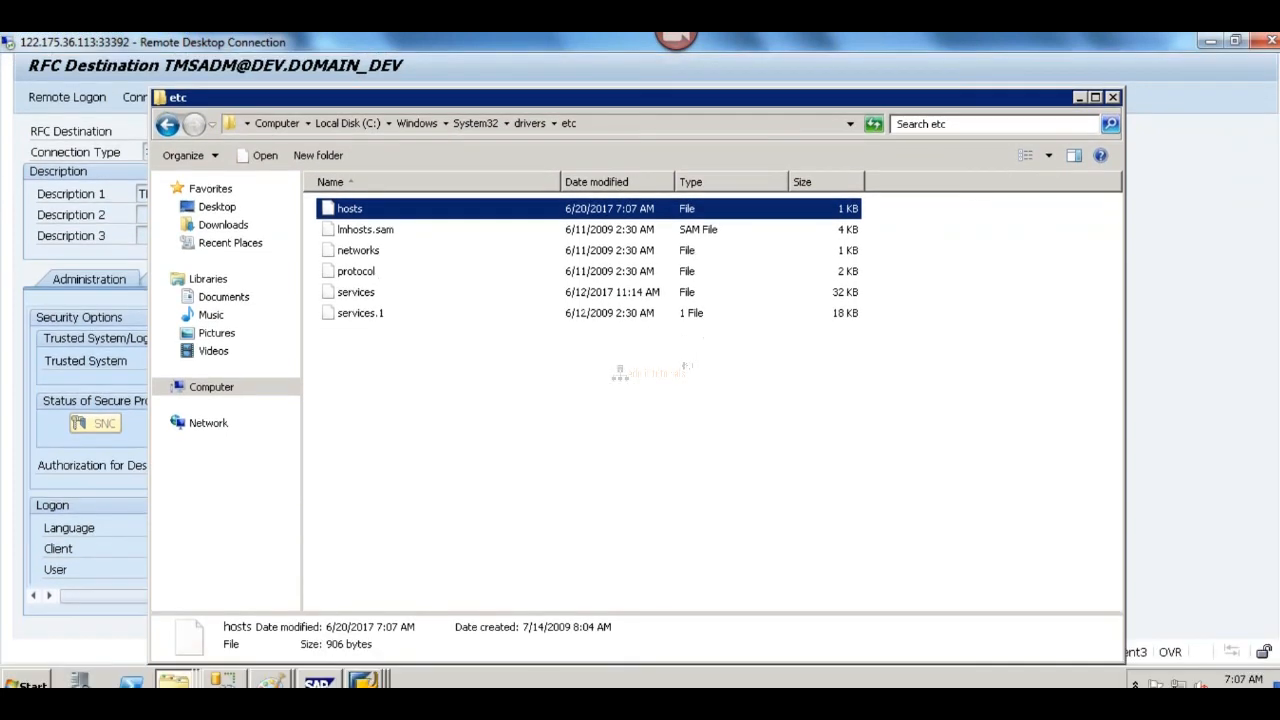
Step: Switch to the QAS server, reopen the TMSADM@CONTROLLER RFC destination and run its connection test
mouse_move(497, 702)
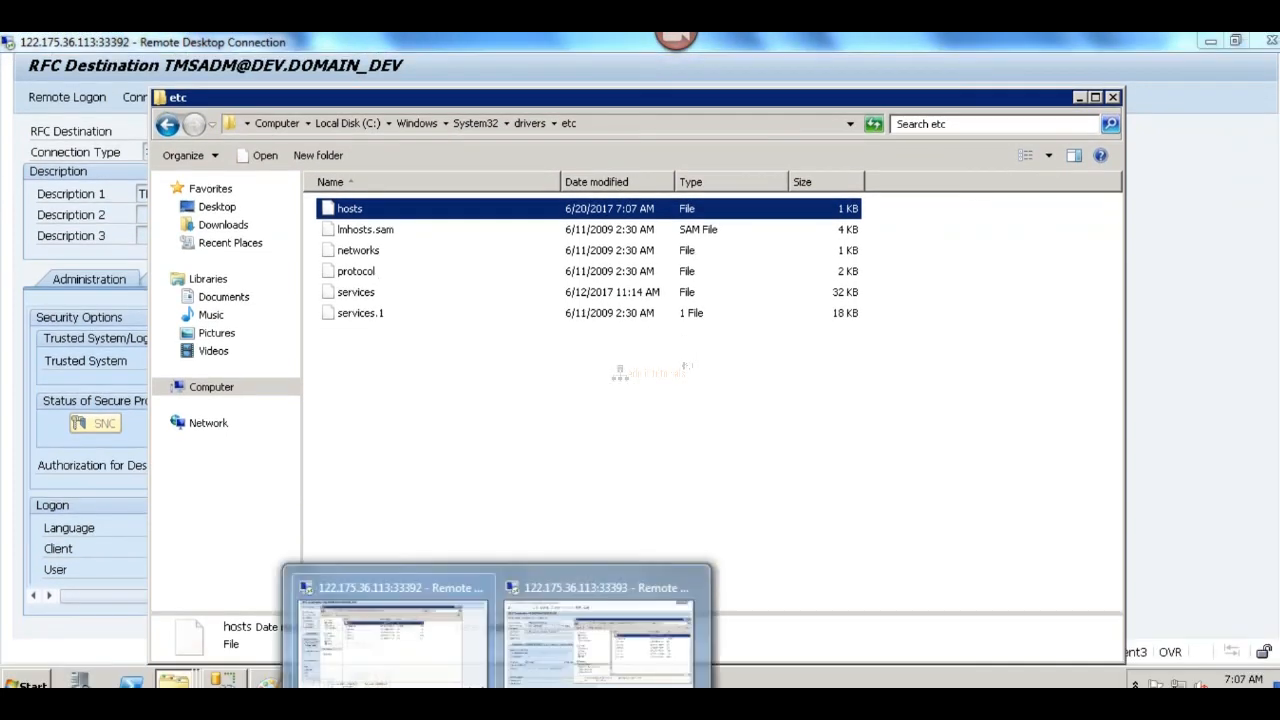
click(602, 630)
click(429, 310)
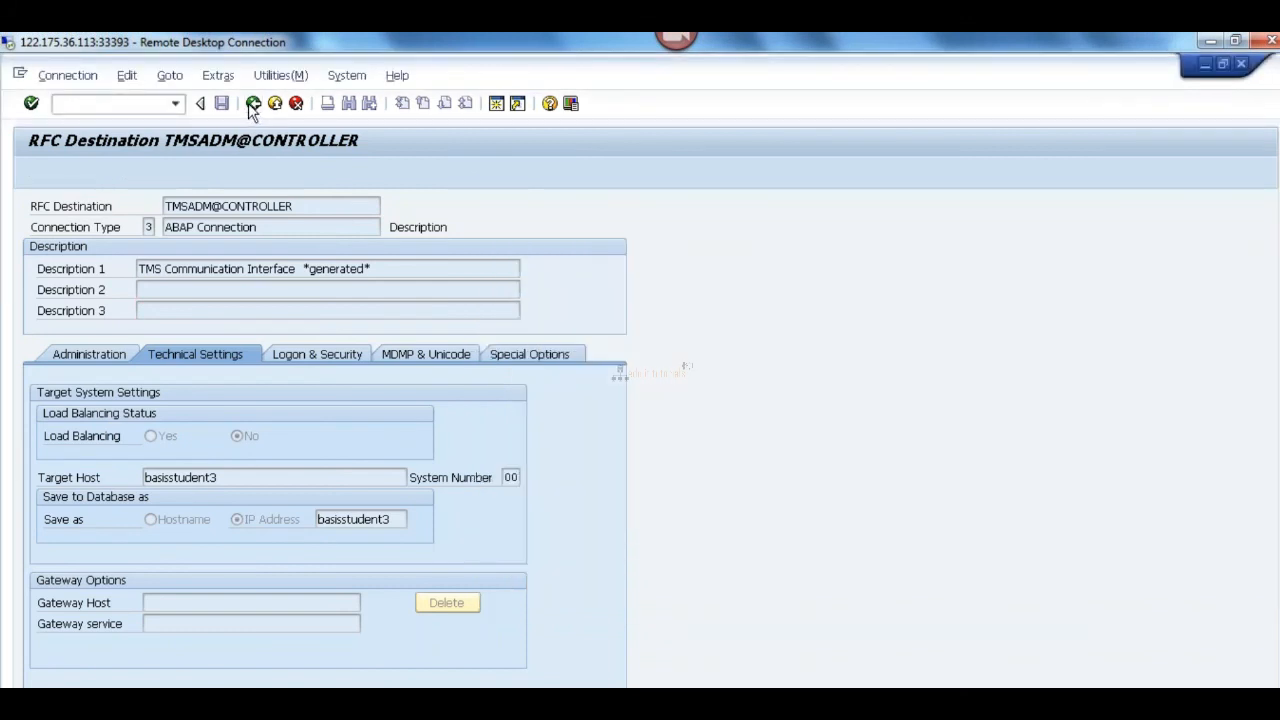
click(253, 103)
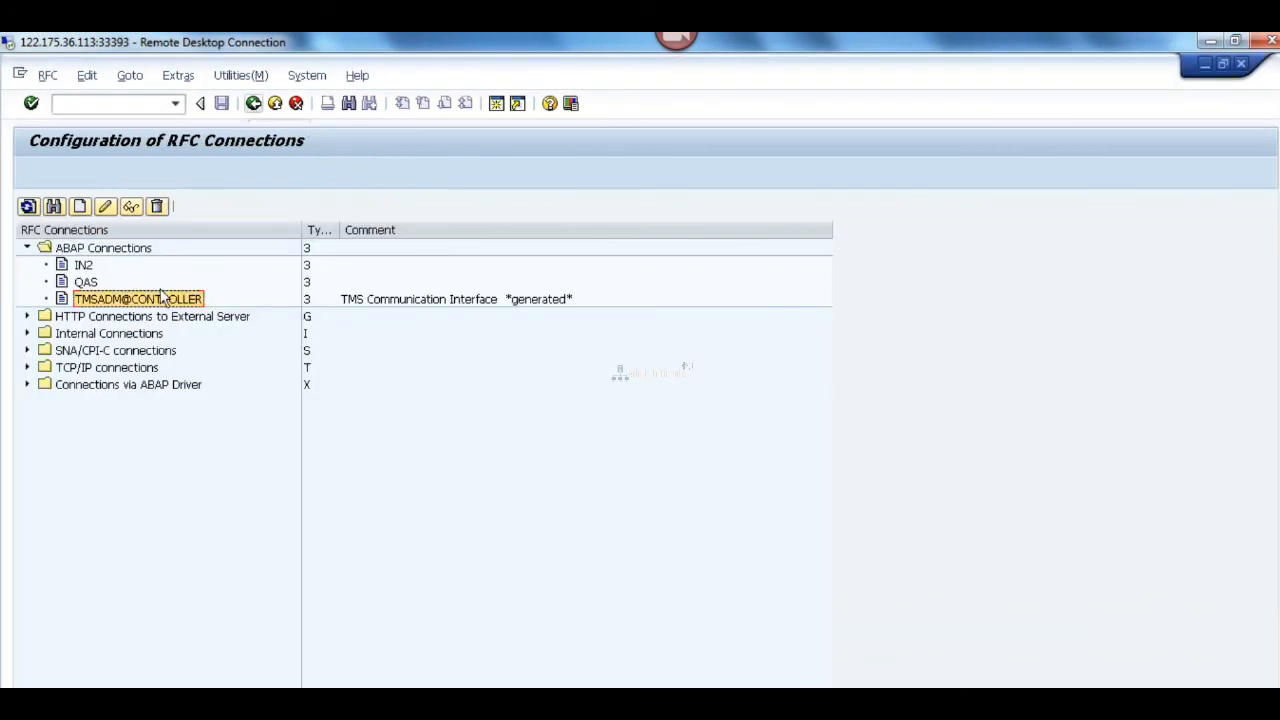
double_click(124, 300)
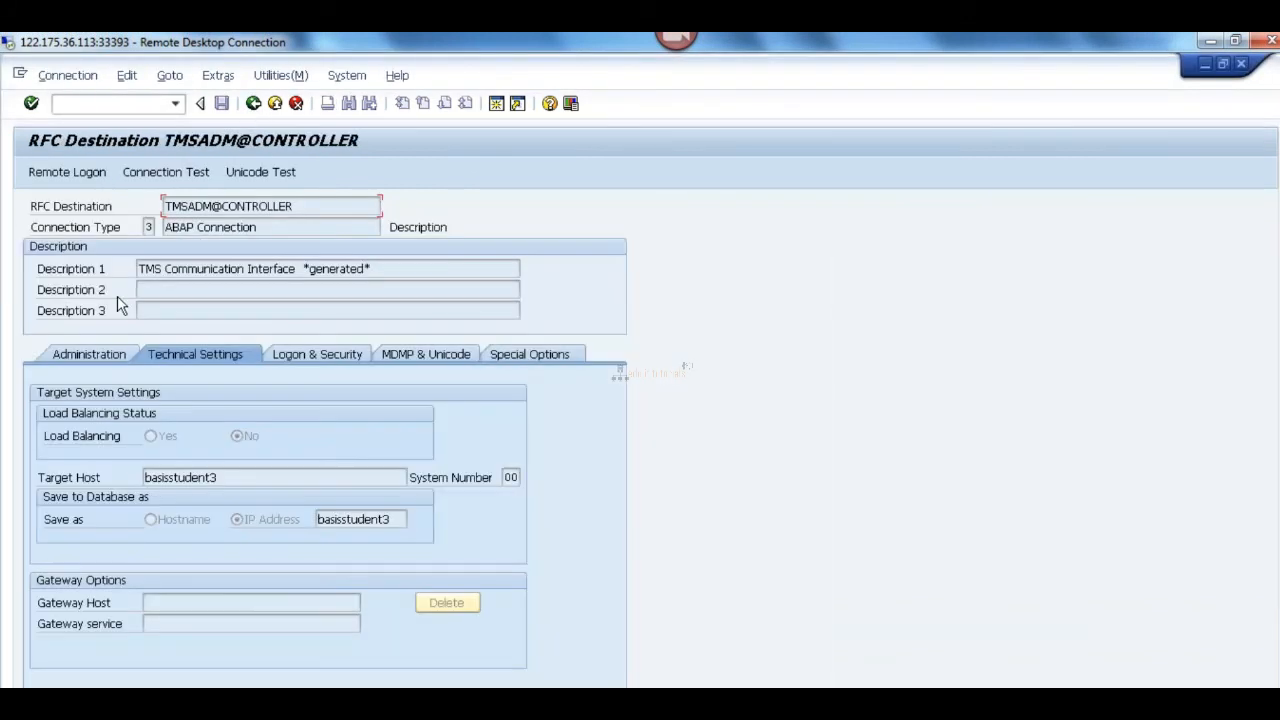
click(166, 173)
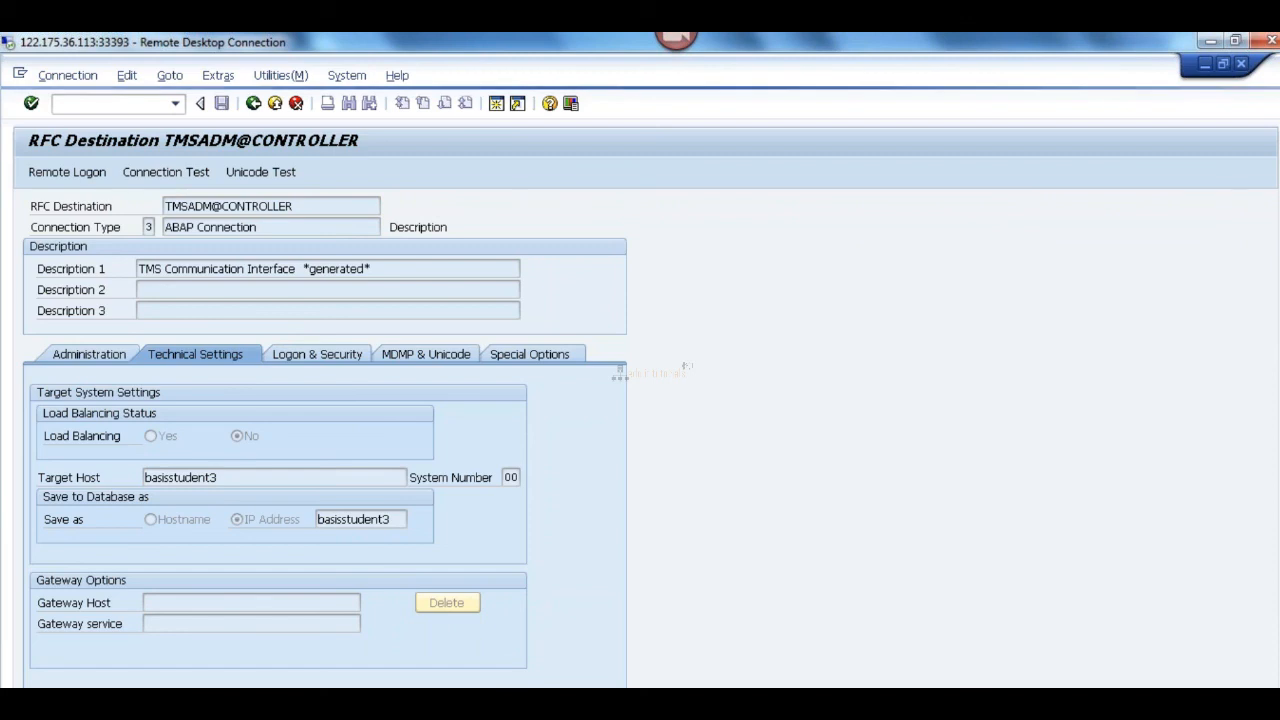
click(497, 715)
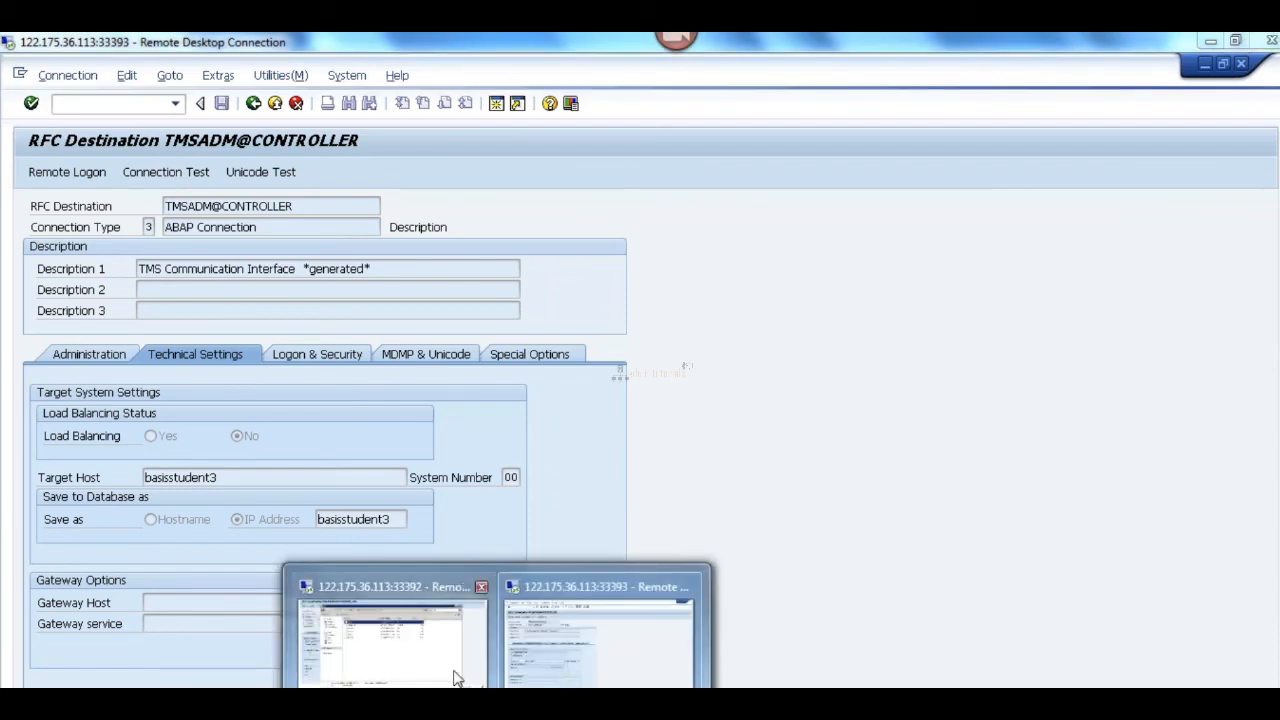
click(392, 630)
click(1113, 97)
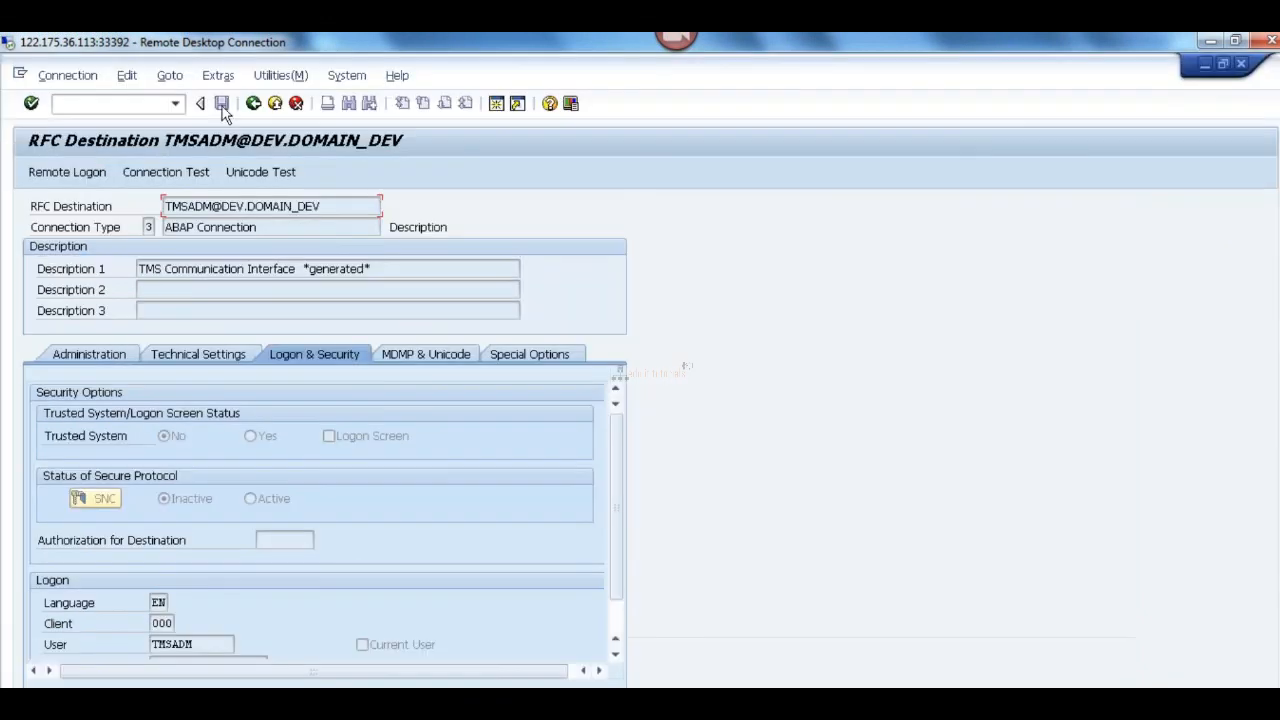
click(253, 103)
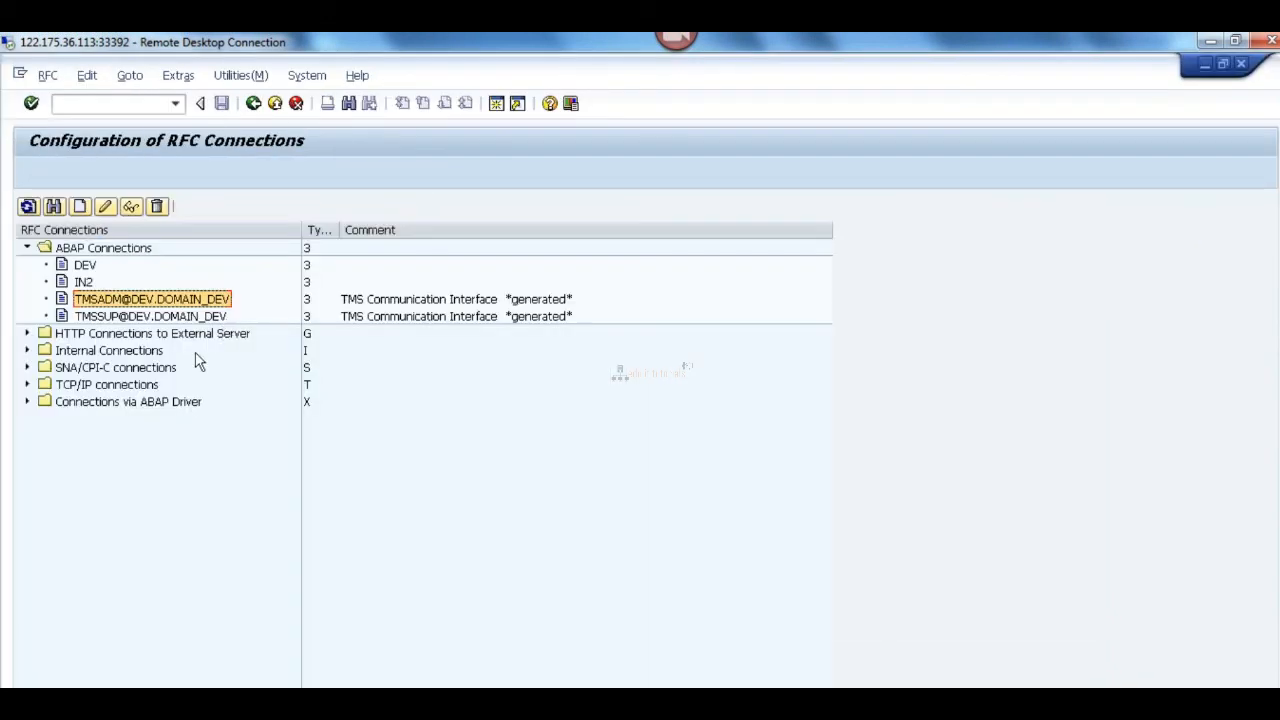
click(172, 317)
double_click(172, 317)
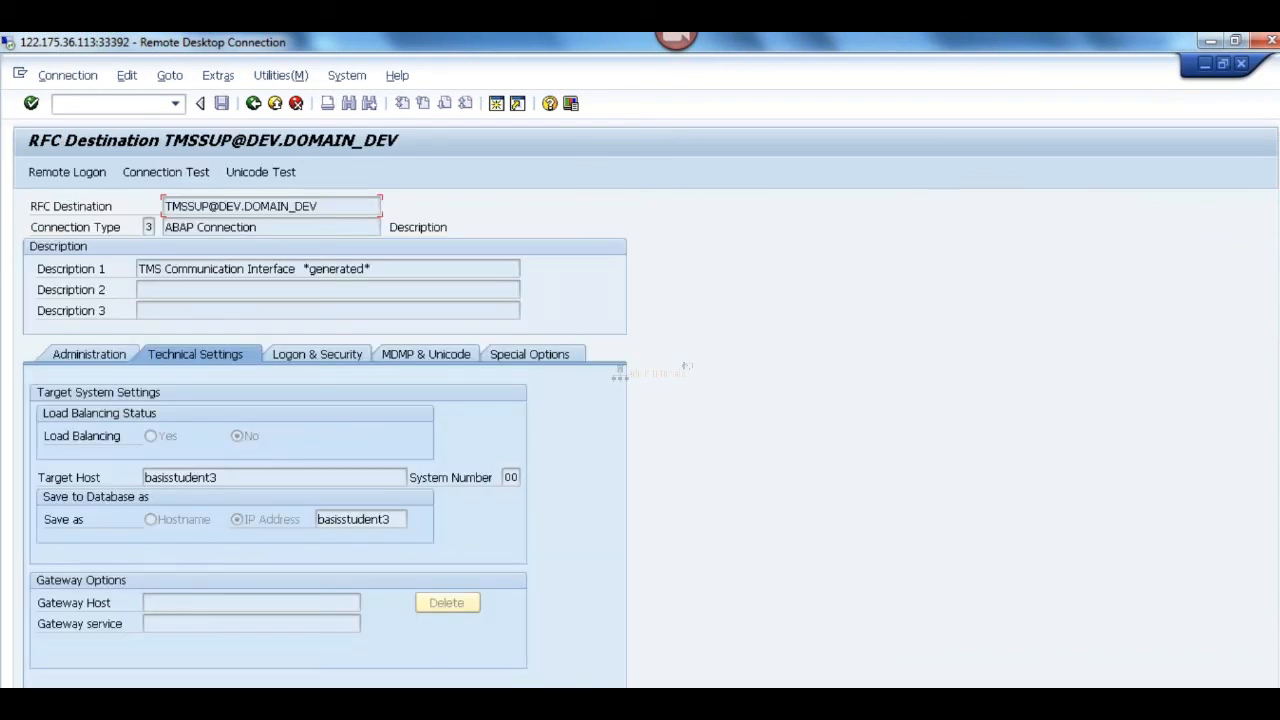
click(253, 103)
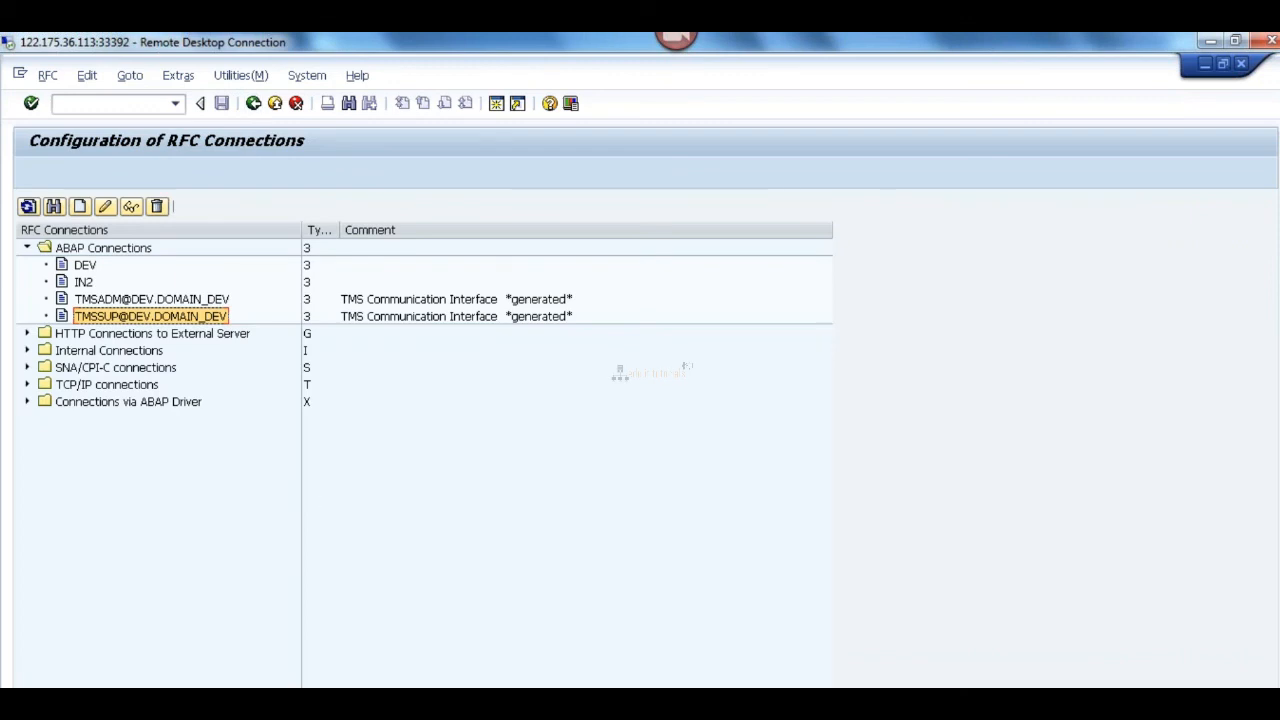
Step: Switch to the QAS server and examine the TMSADM@CONTROLLER connection test result
click(605, 637)
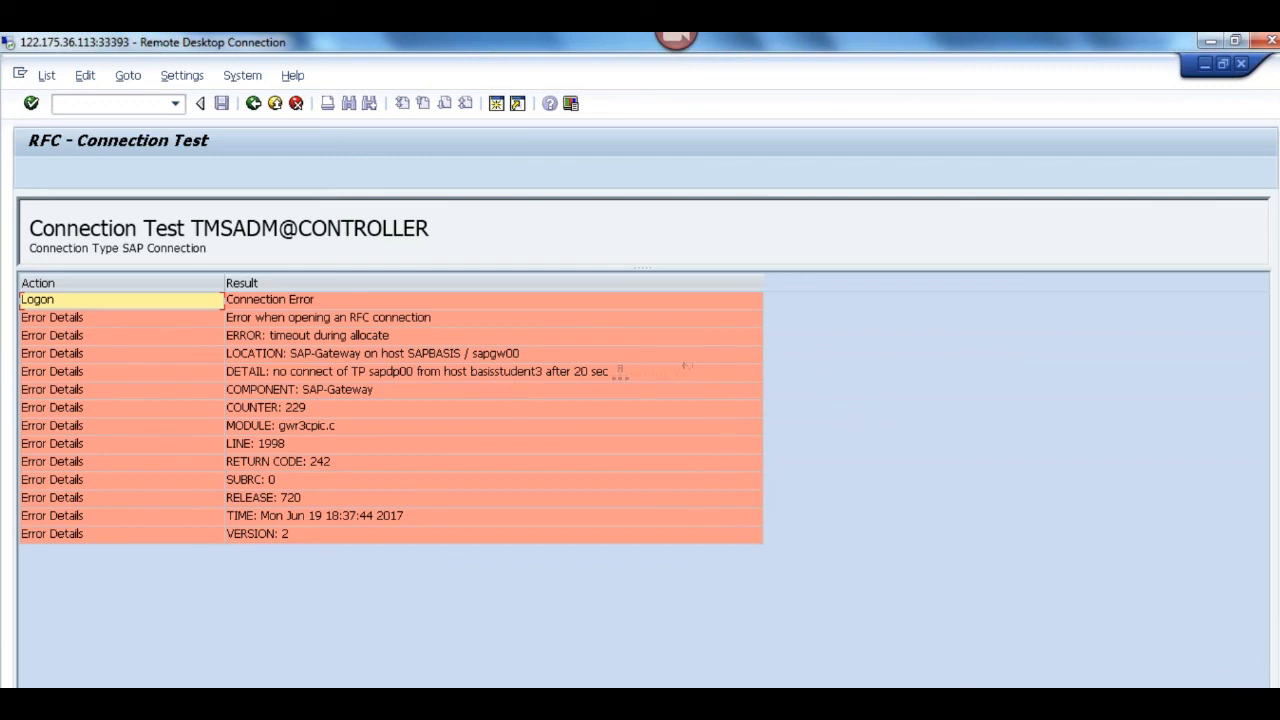
scroll(640, 370, down, 1)
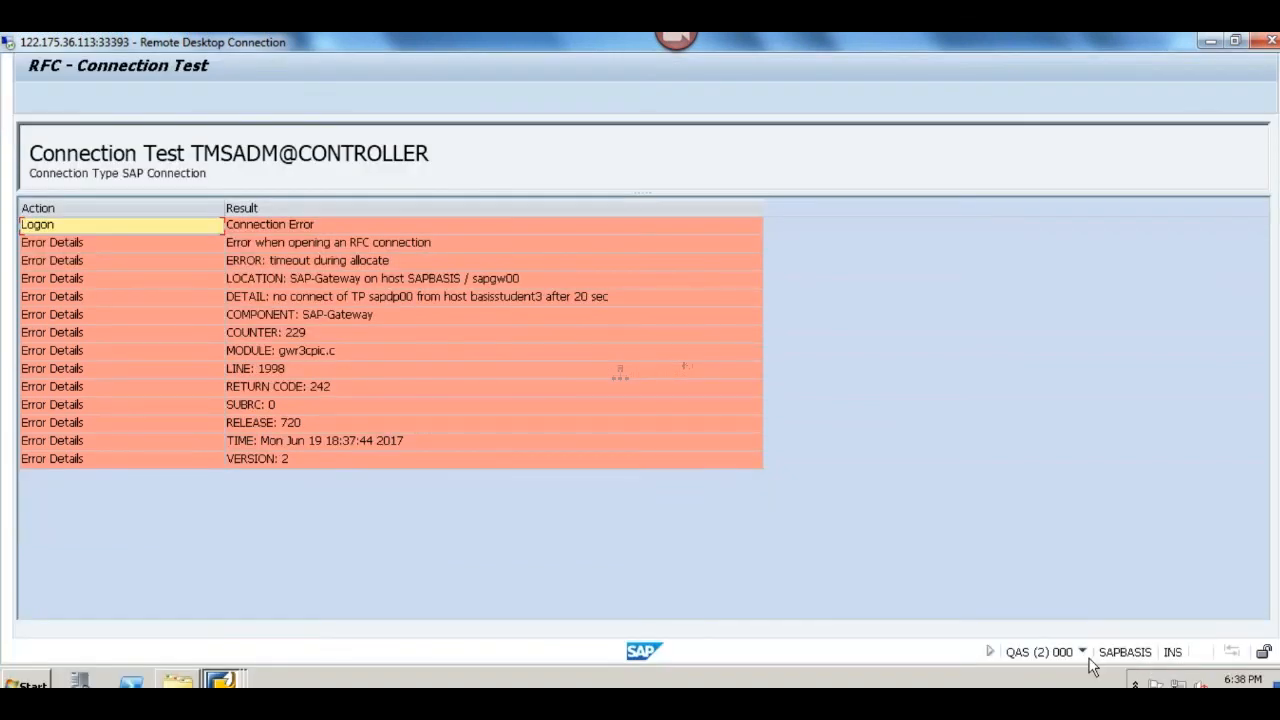
Step: Switch to the DEV server, open a command prompt, and ping sapbasis continuously with -t, stopping it after a few replies
mouse_move(450, 684)
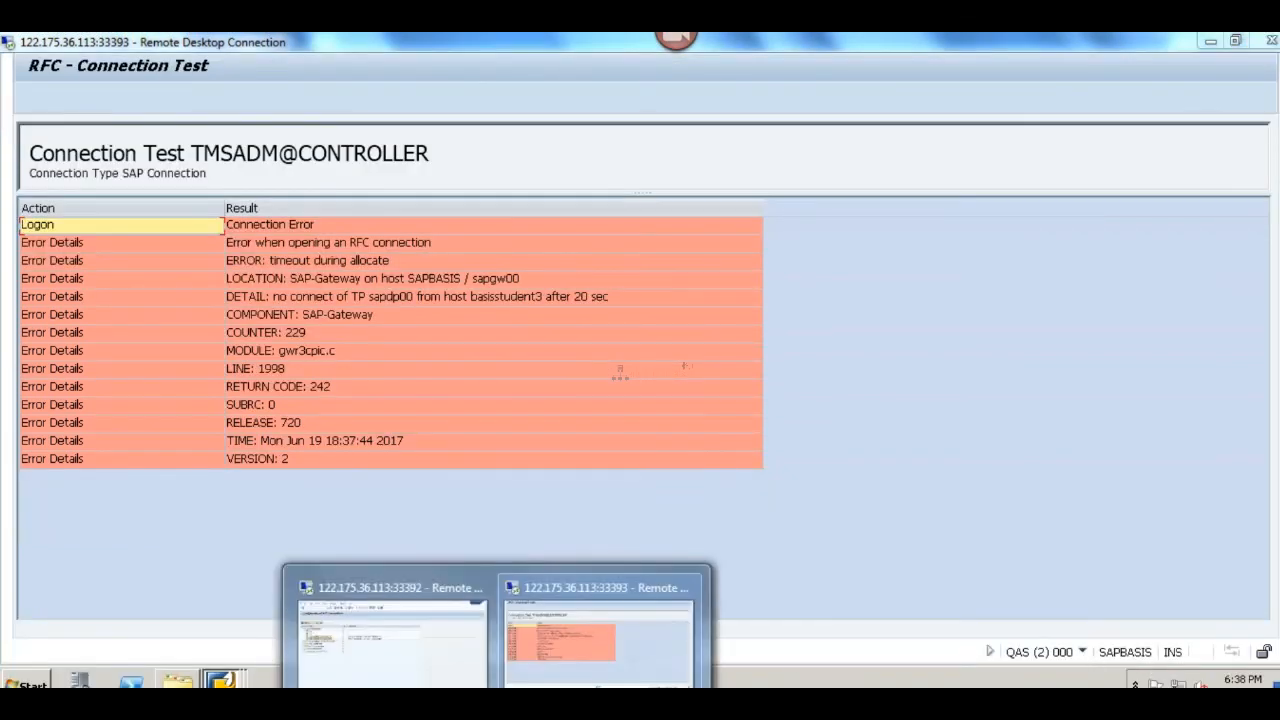
click(434, 651)
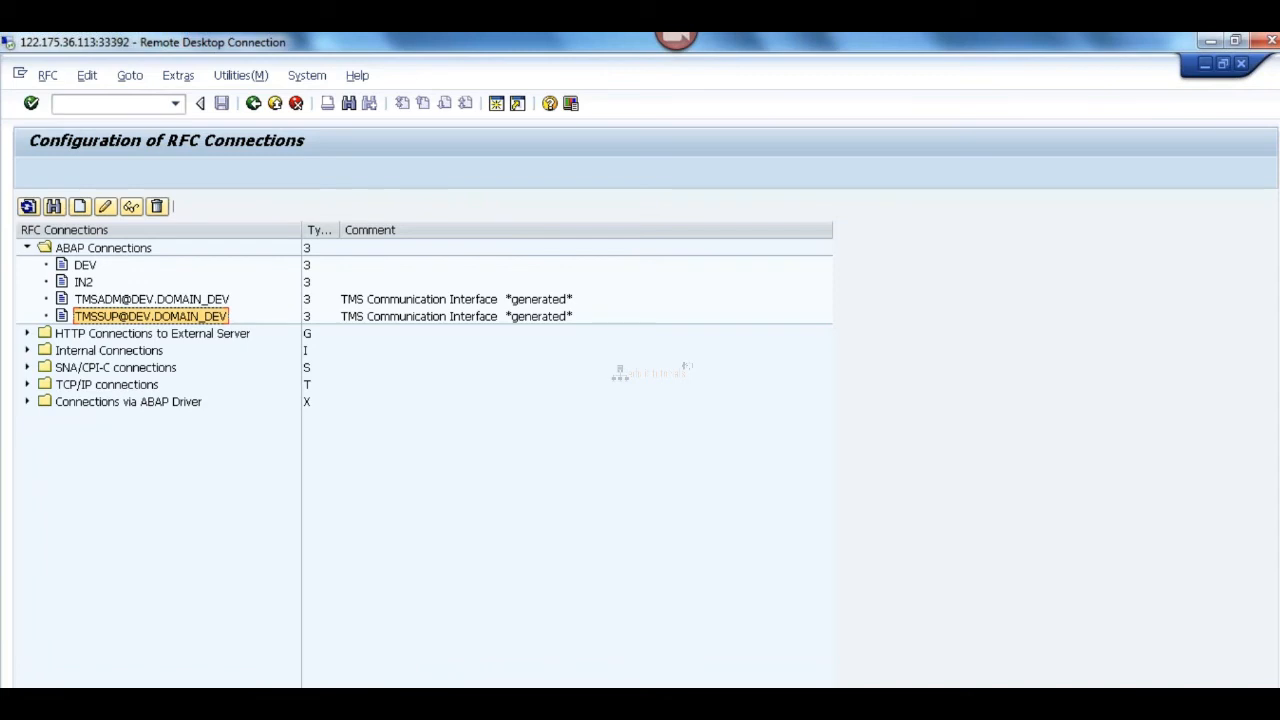
scroll(280, 560, down, 1)
click(23, 683)
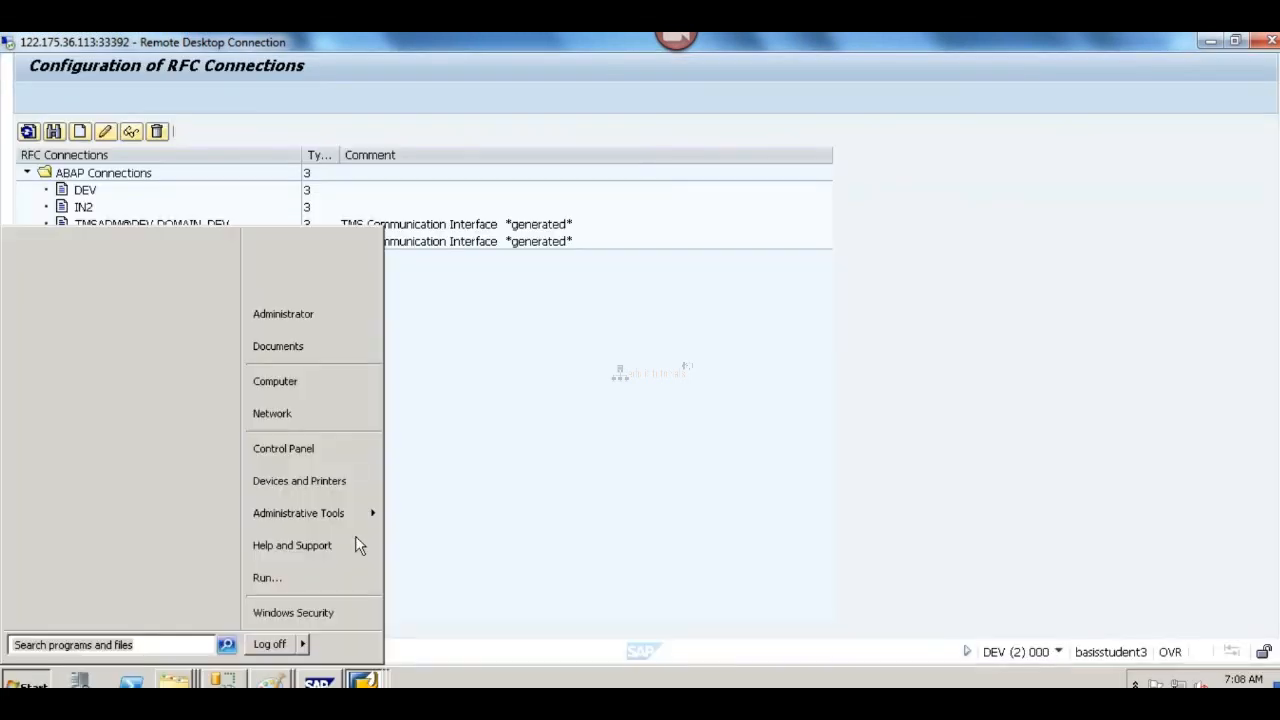
click(285, 577)
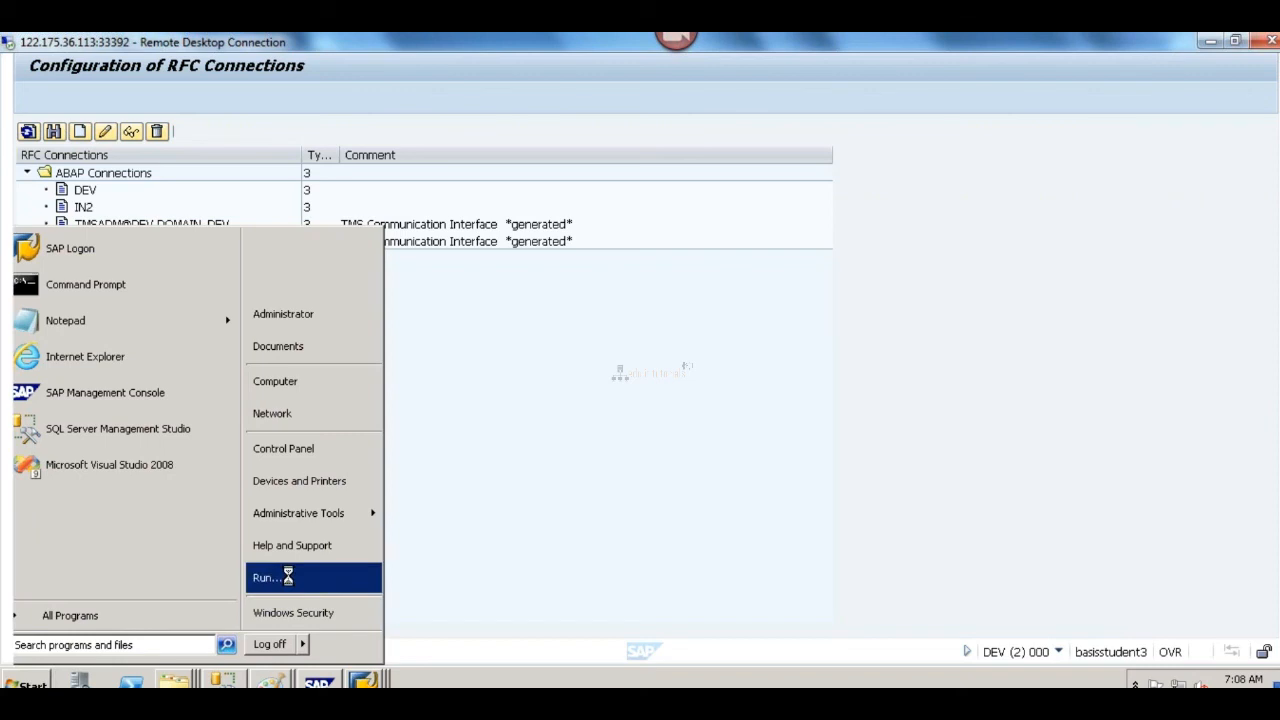
text(cmd)
key(Return)
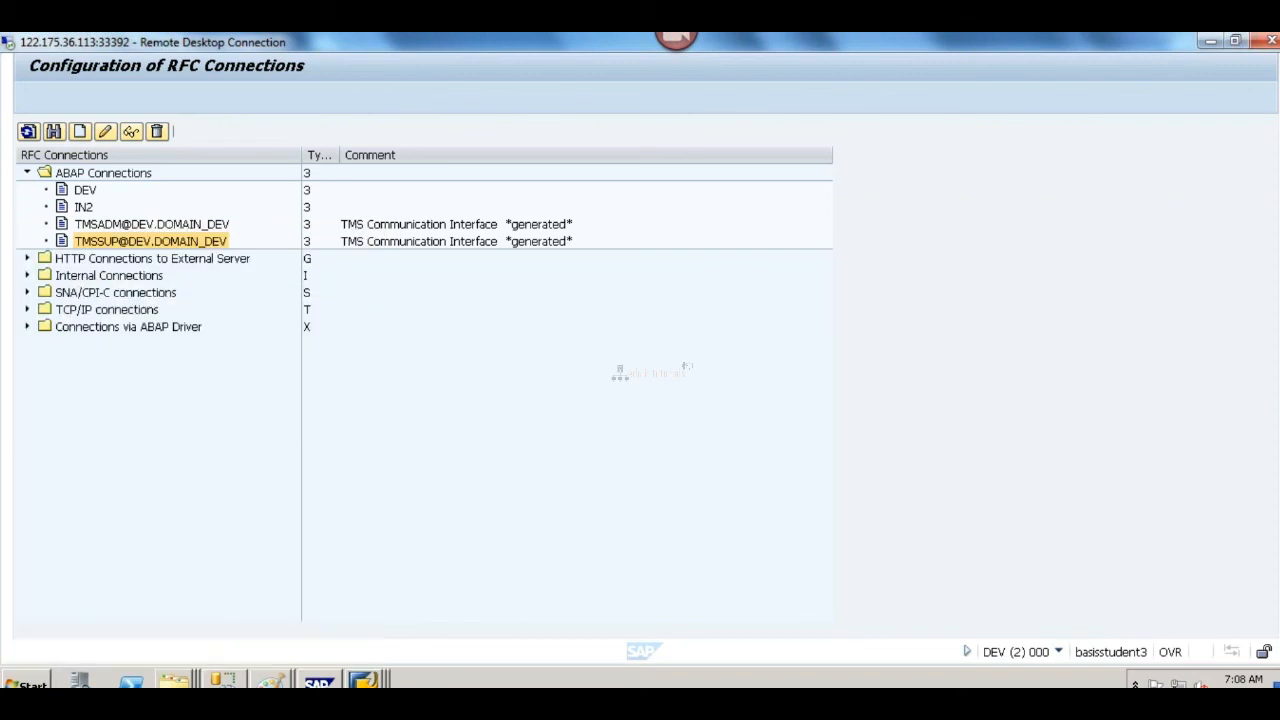
text(ping )
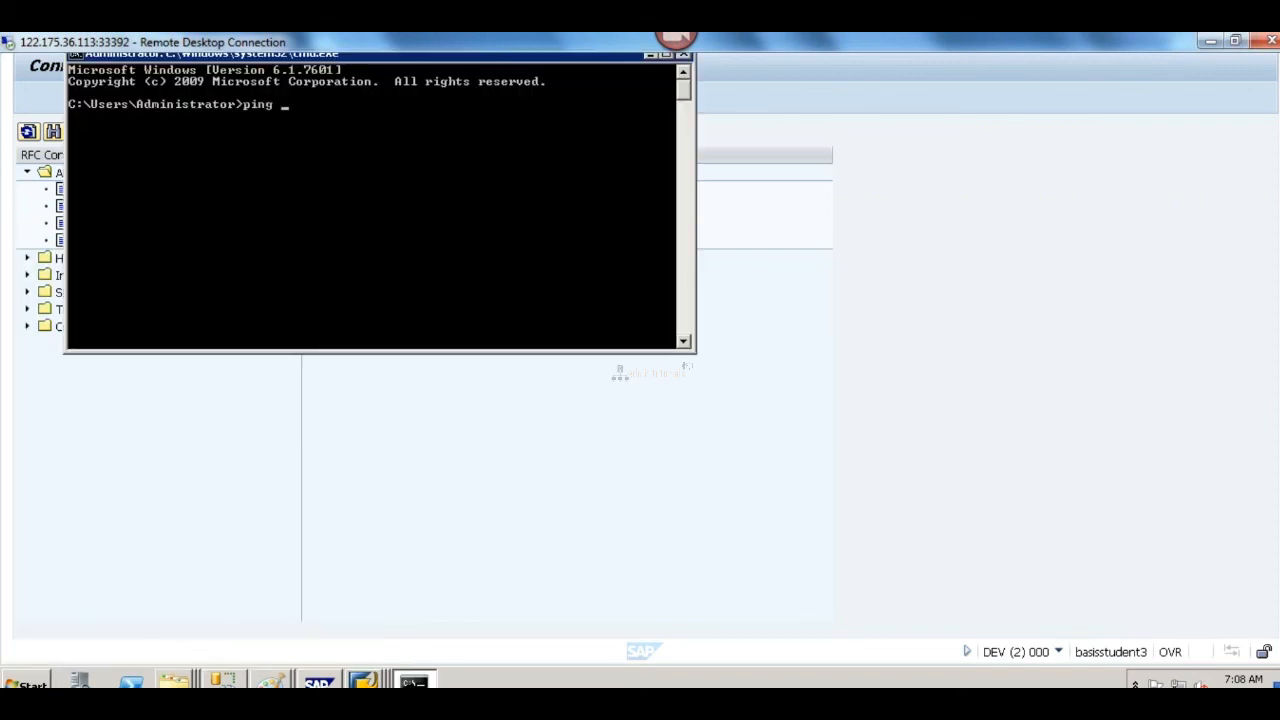
text(sapbasis -t)
key(Return)
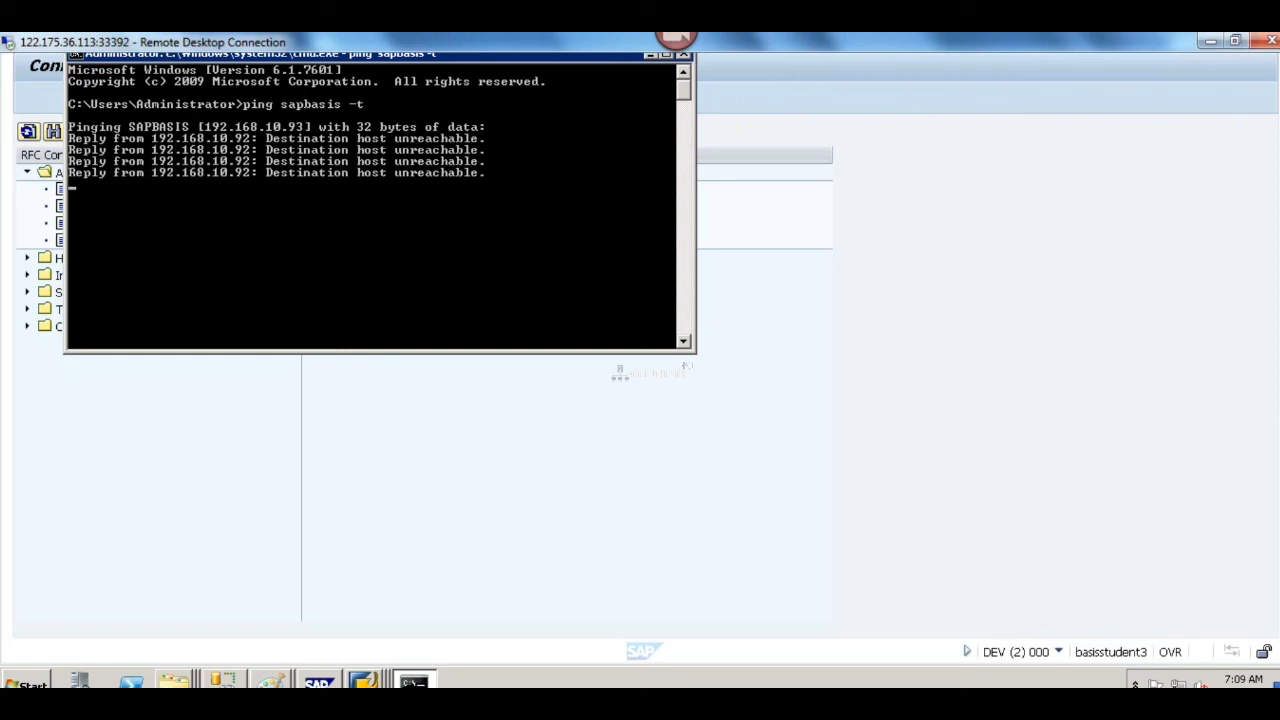
key(ctrl+c)
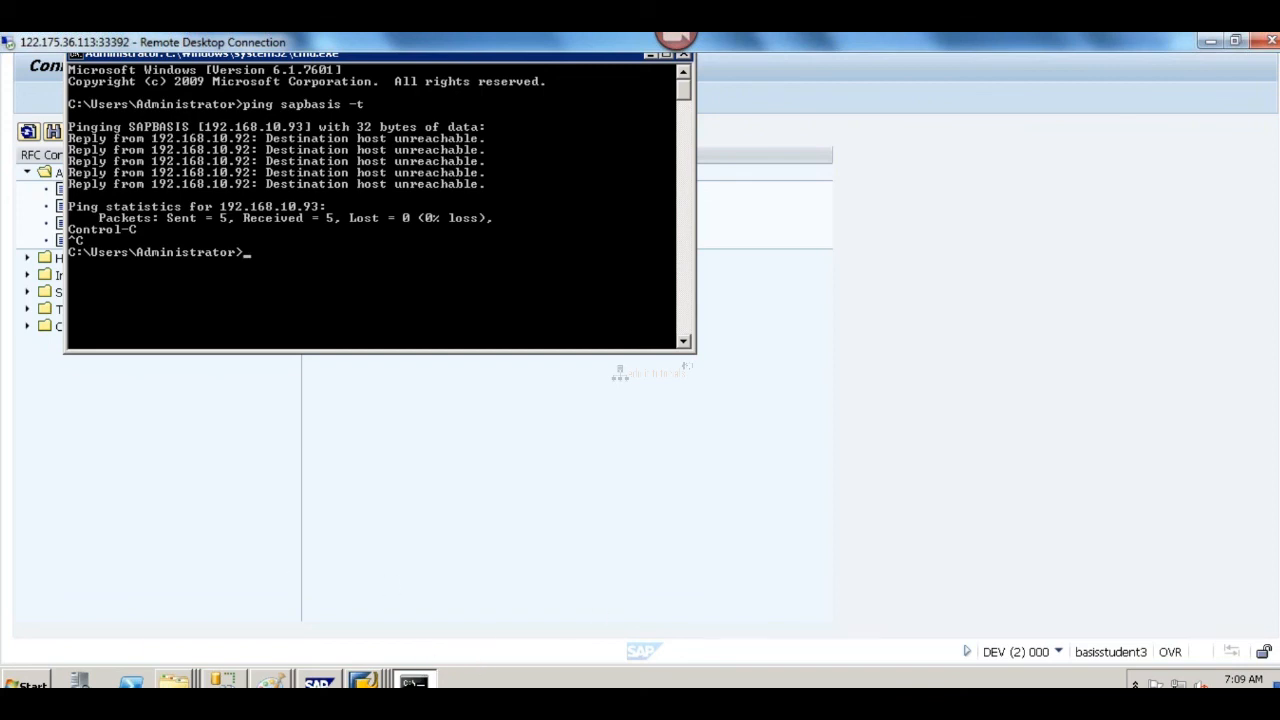
Step: Switch to the QAS server, open a command prompt, and ping basisstudent3 continuously with -t, stopping it after several replies
mouse_move(500, 684)
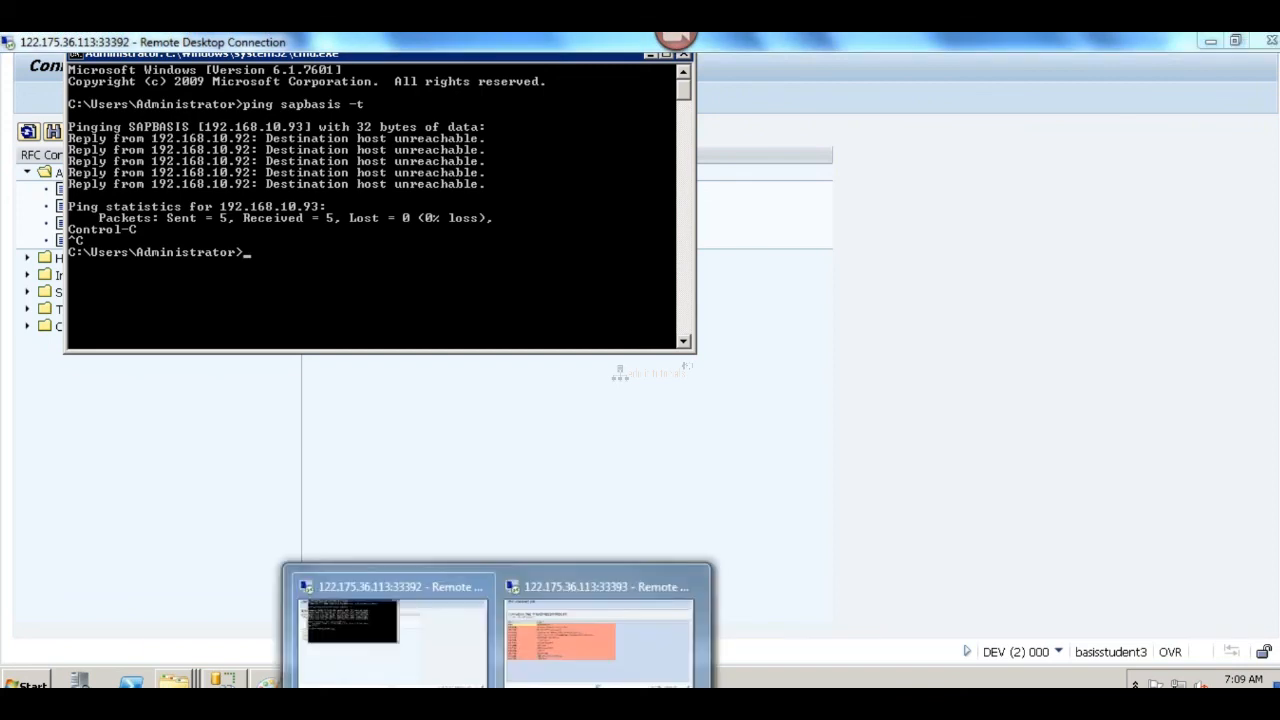
click(580, 672)
click(30, 684)
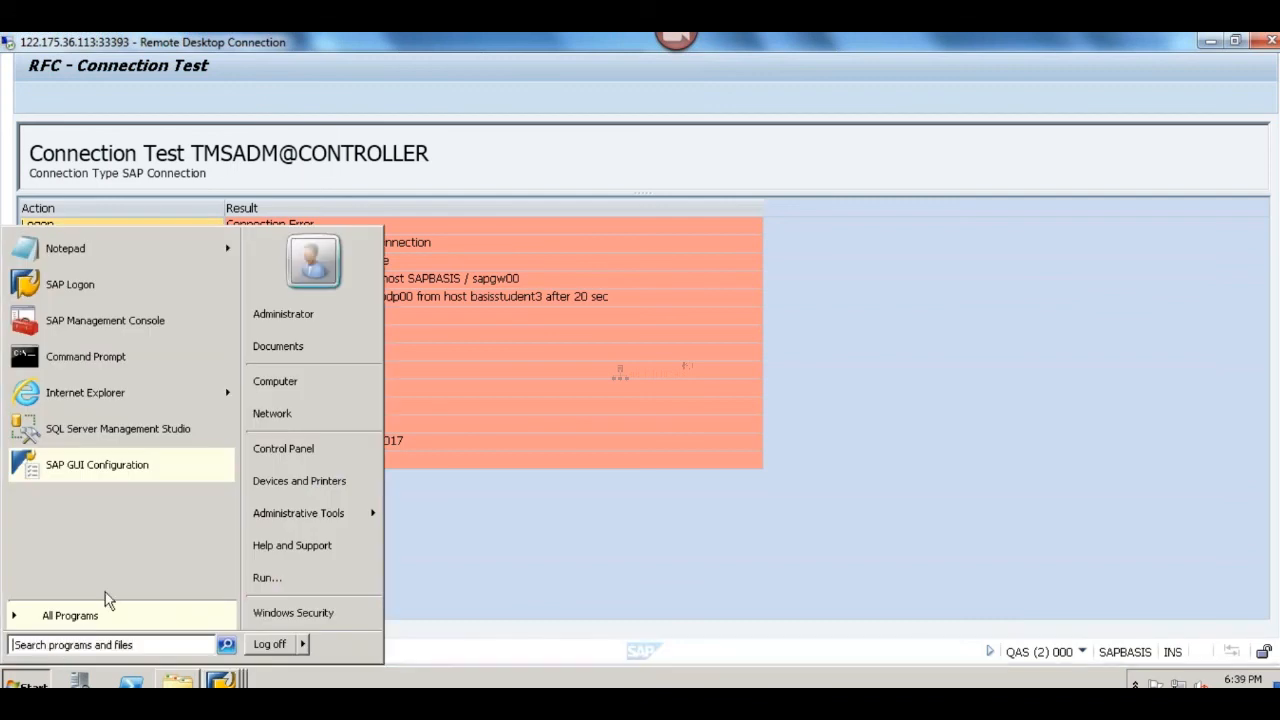
click(263, 578)
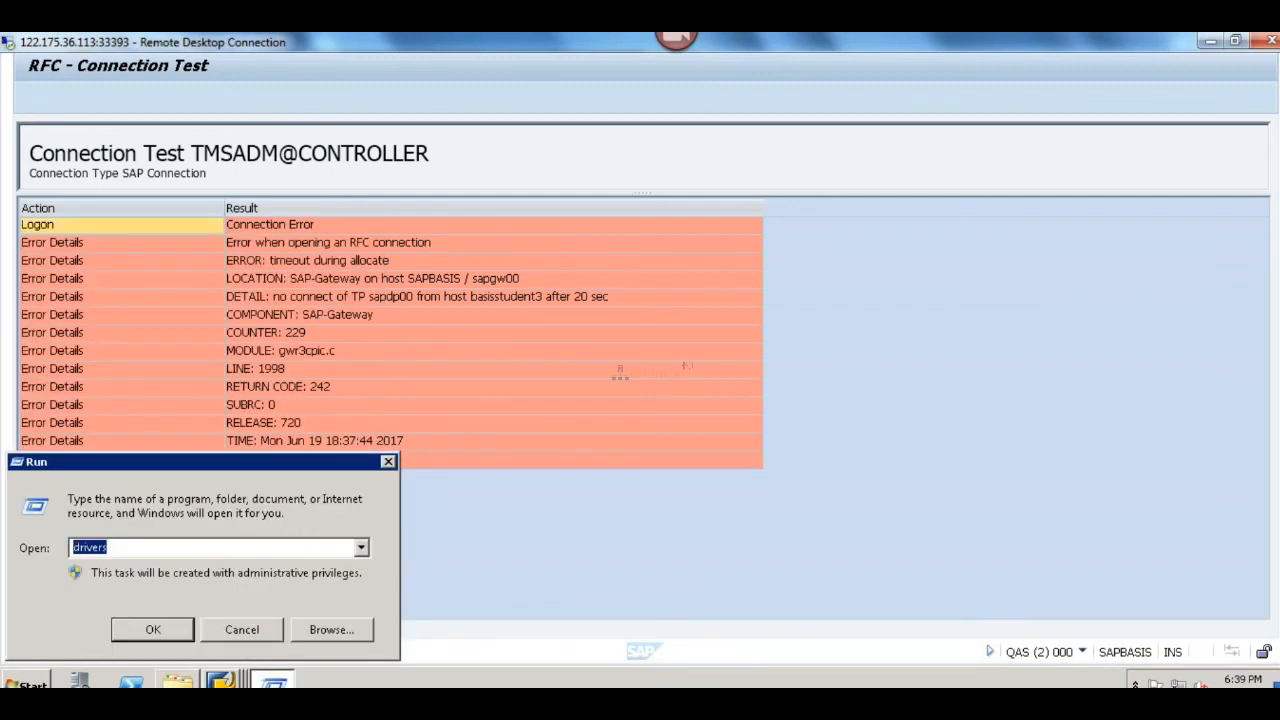
key(Return)
text(ping )
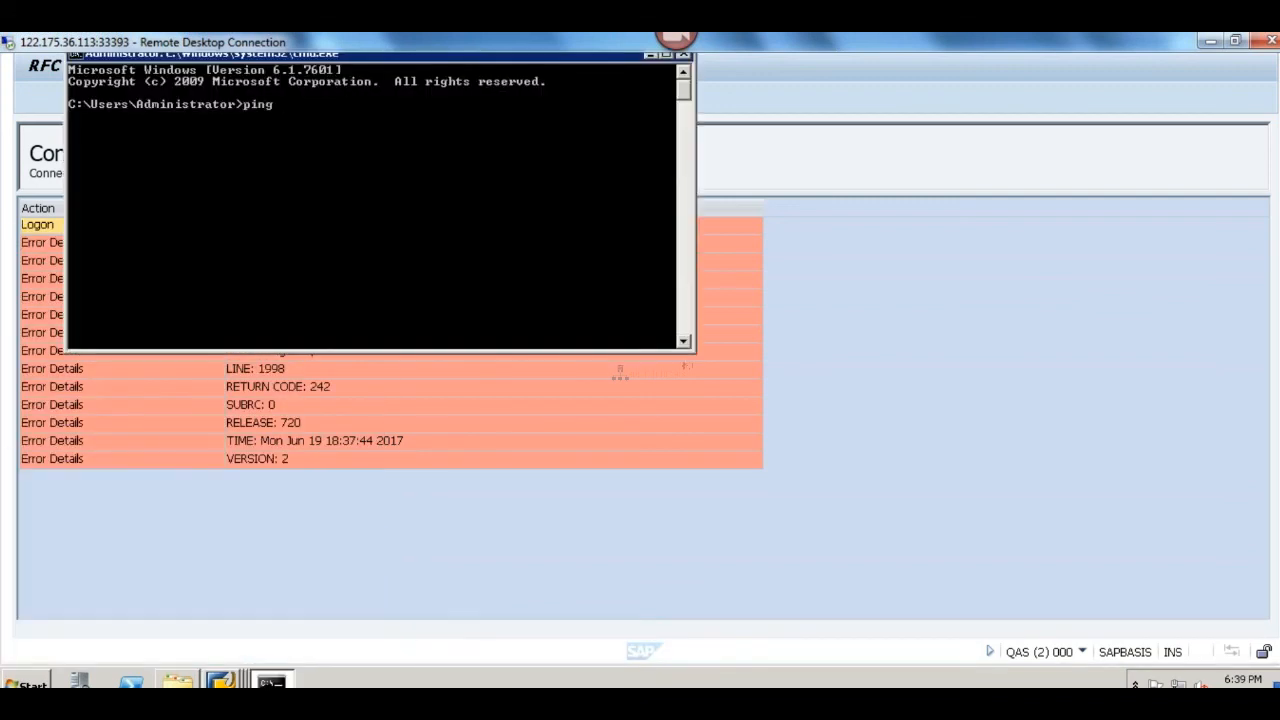
text(basisstudent3 -t)
key(Return)
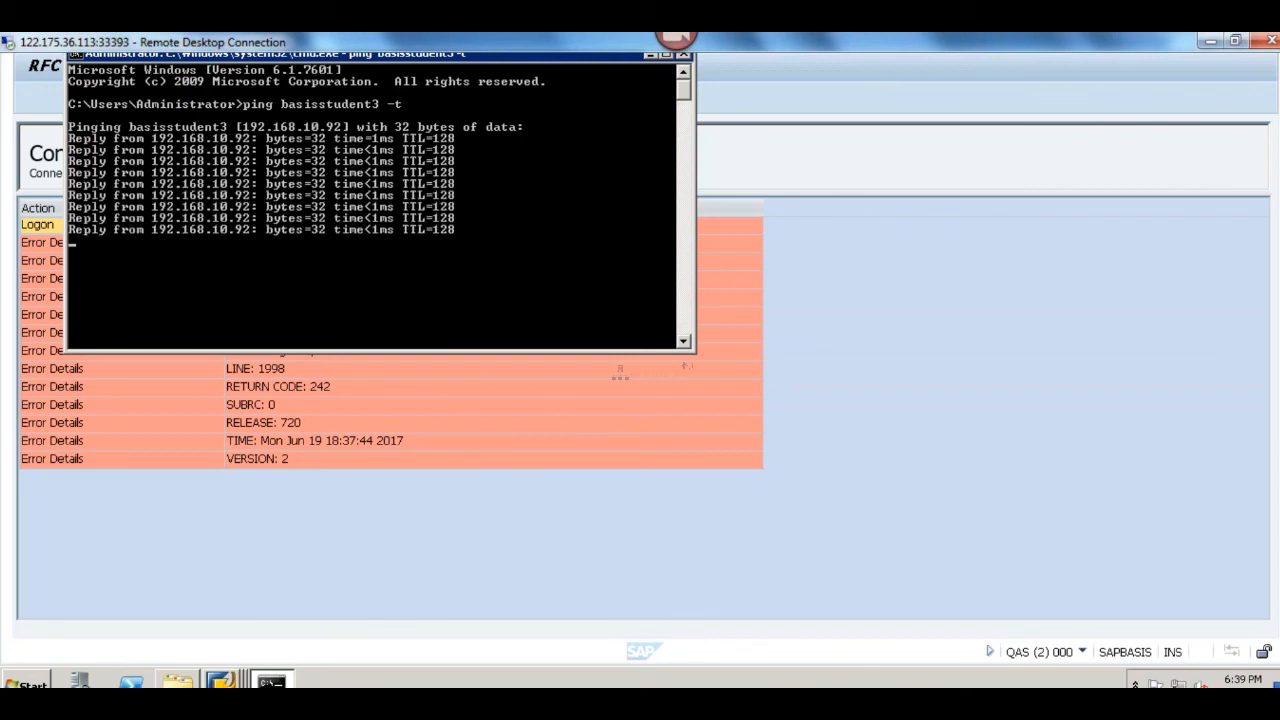
key(ctrl+c)
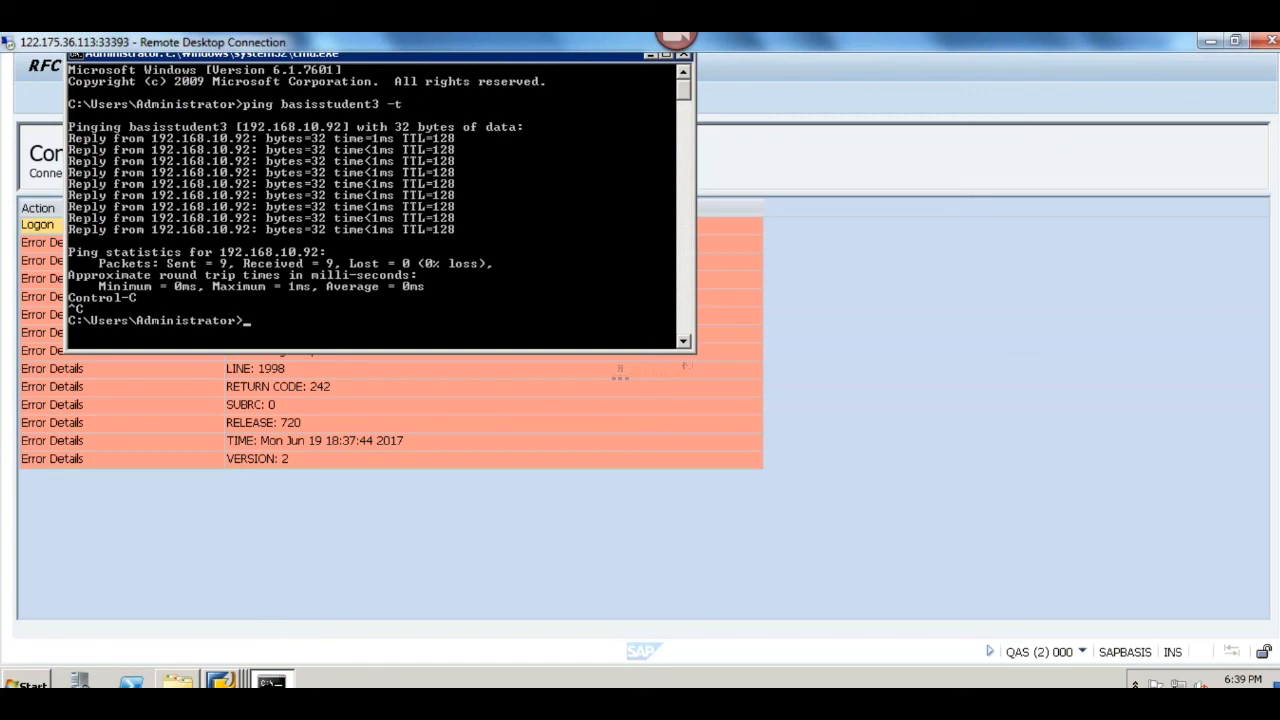
Step: Run ipconfig in the QAS server's command prompt to check its IPv4 address
click(497, 708)
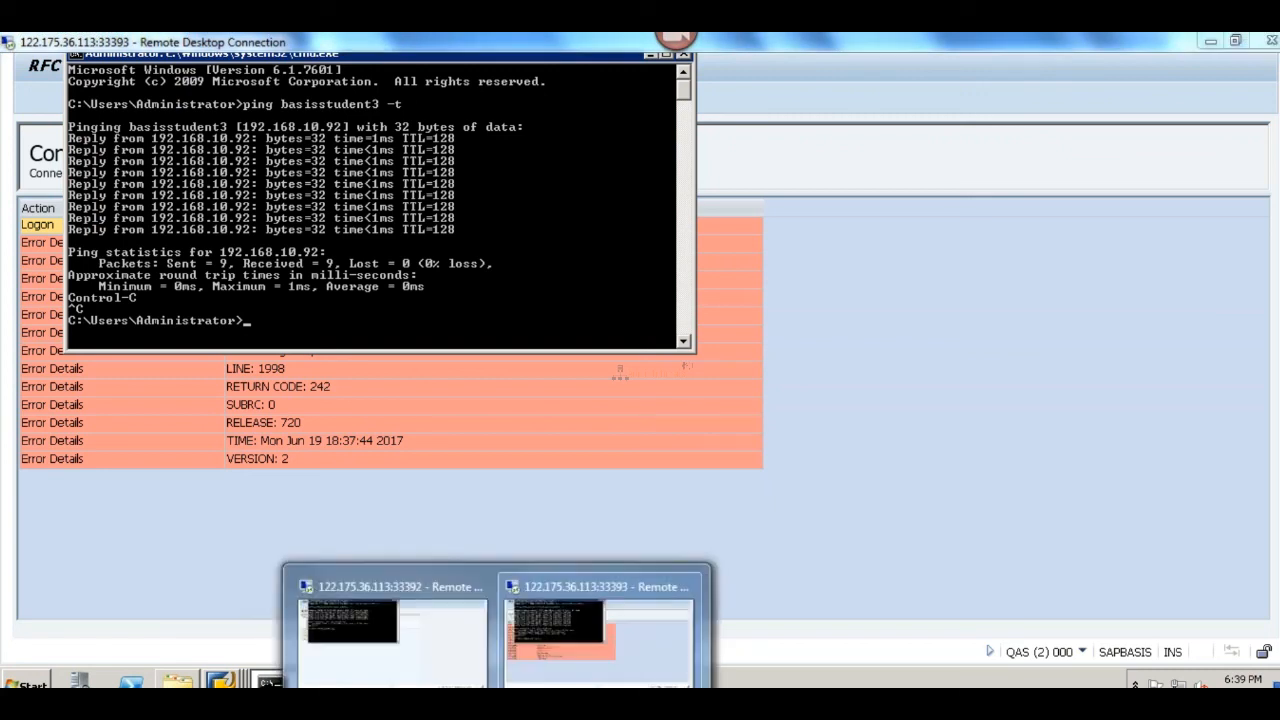
click(374, 295)
text(i)
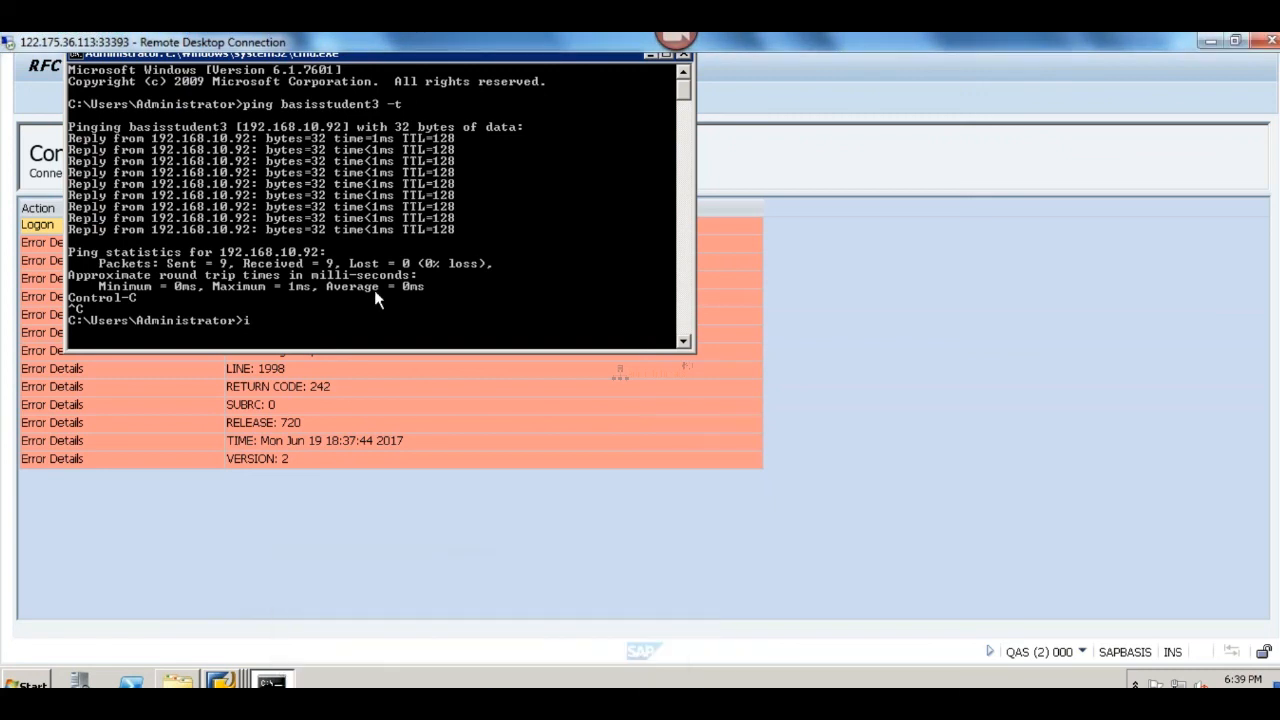
text(pconfig)
key(Return)
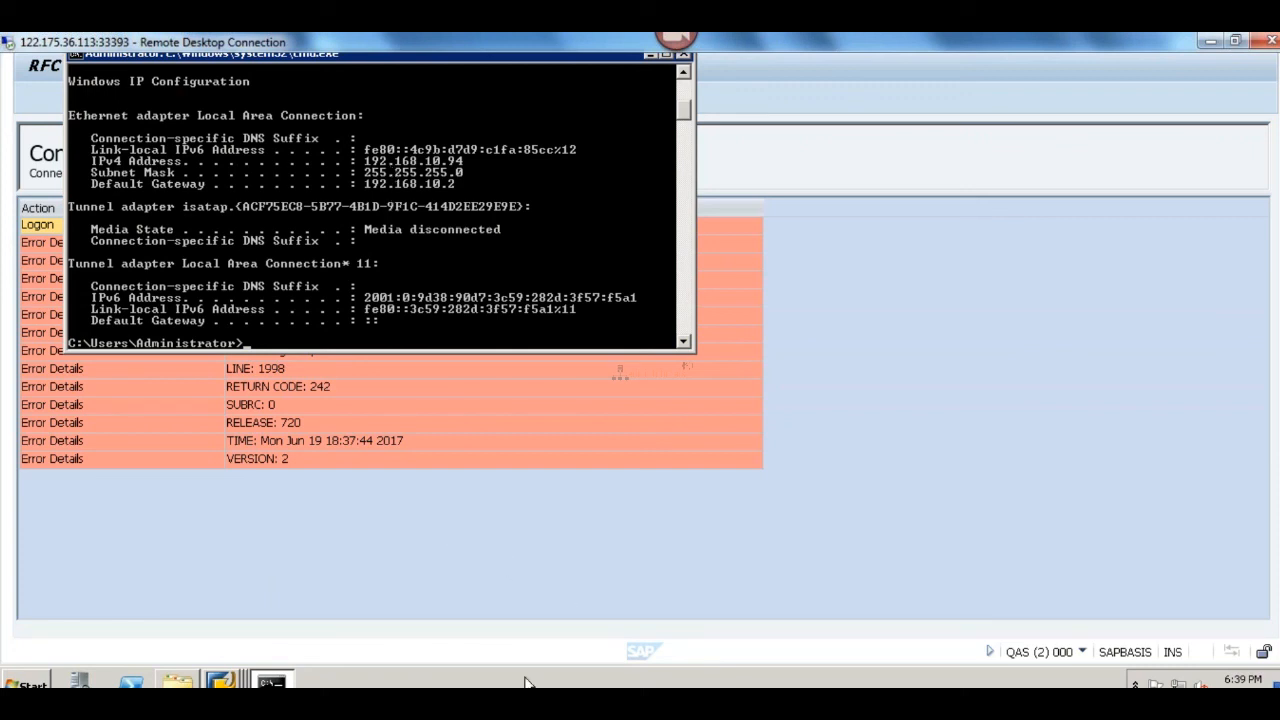
Step: Switch to the DEV server and run ipconfig in its command prompt to check the IPv4 address
click(497, 698)
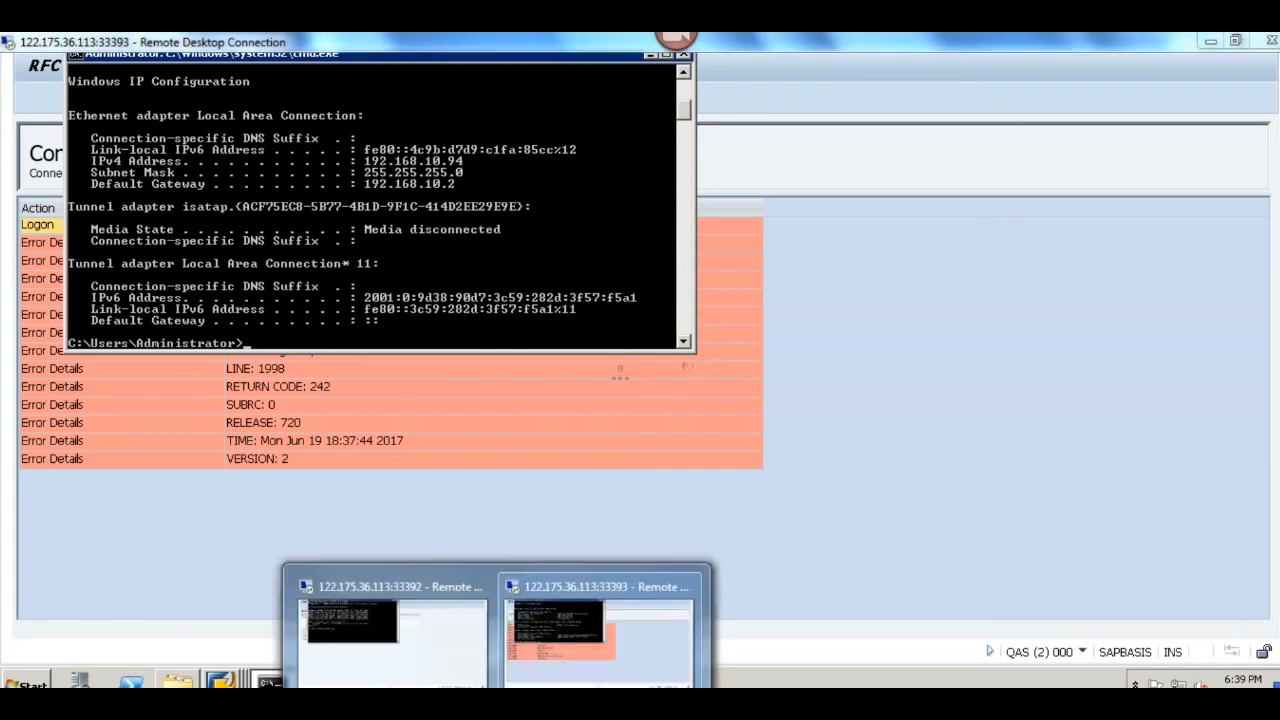
click(385, 622)
text(ipconfig)
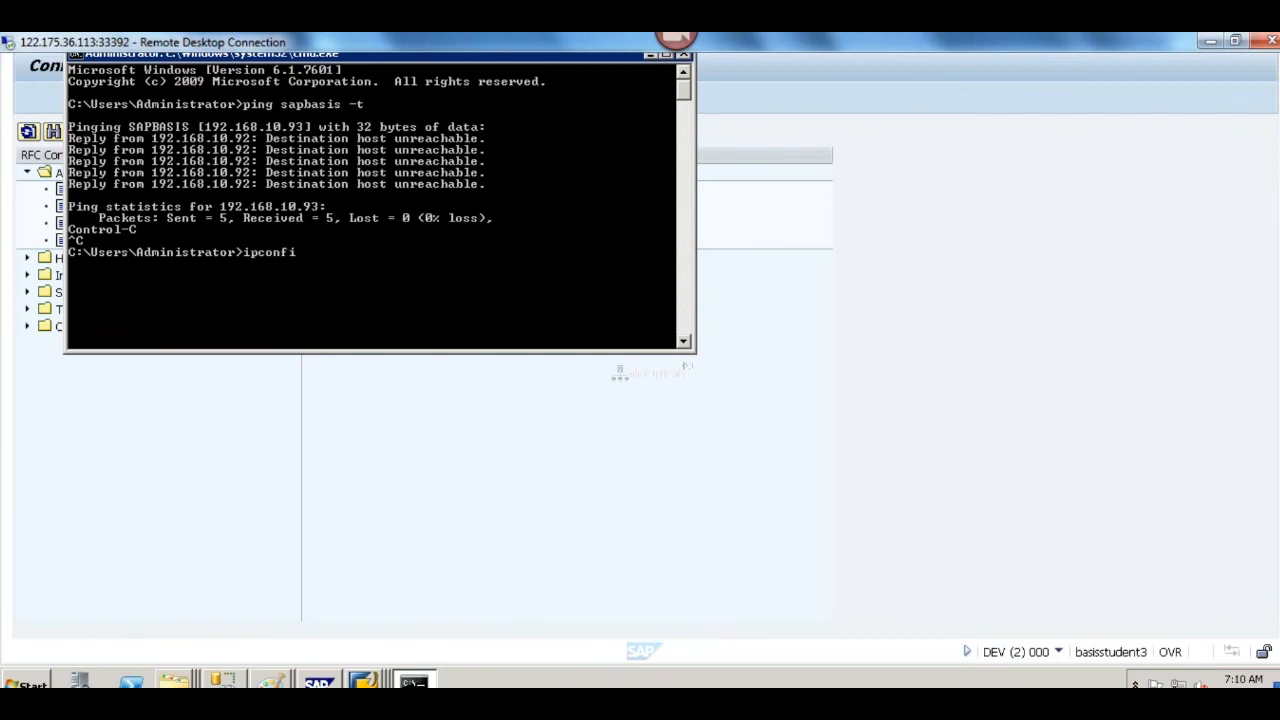
key(Return)
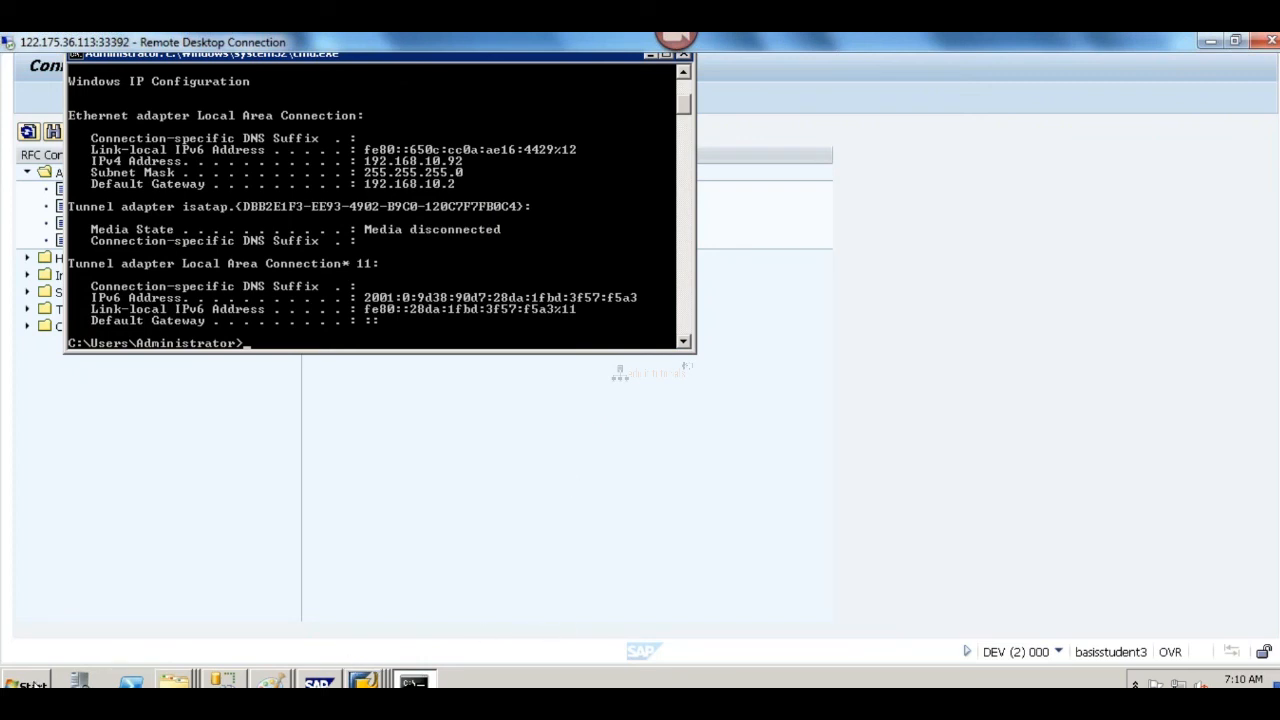
Step: Open the hosts file from the DEV server's drivers\etc folder in Notepad and place it beside the ipconfig output
click(22, 684)
click(305, 580)
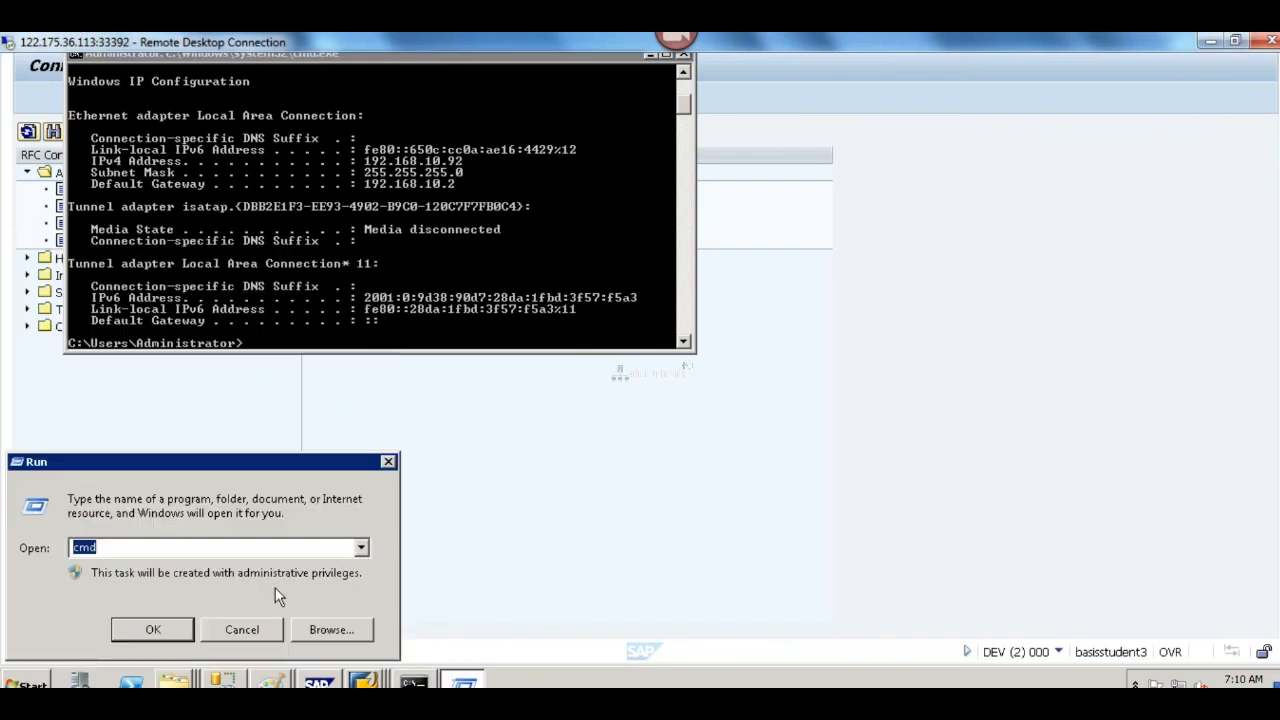
text(drivers)
key(Return)
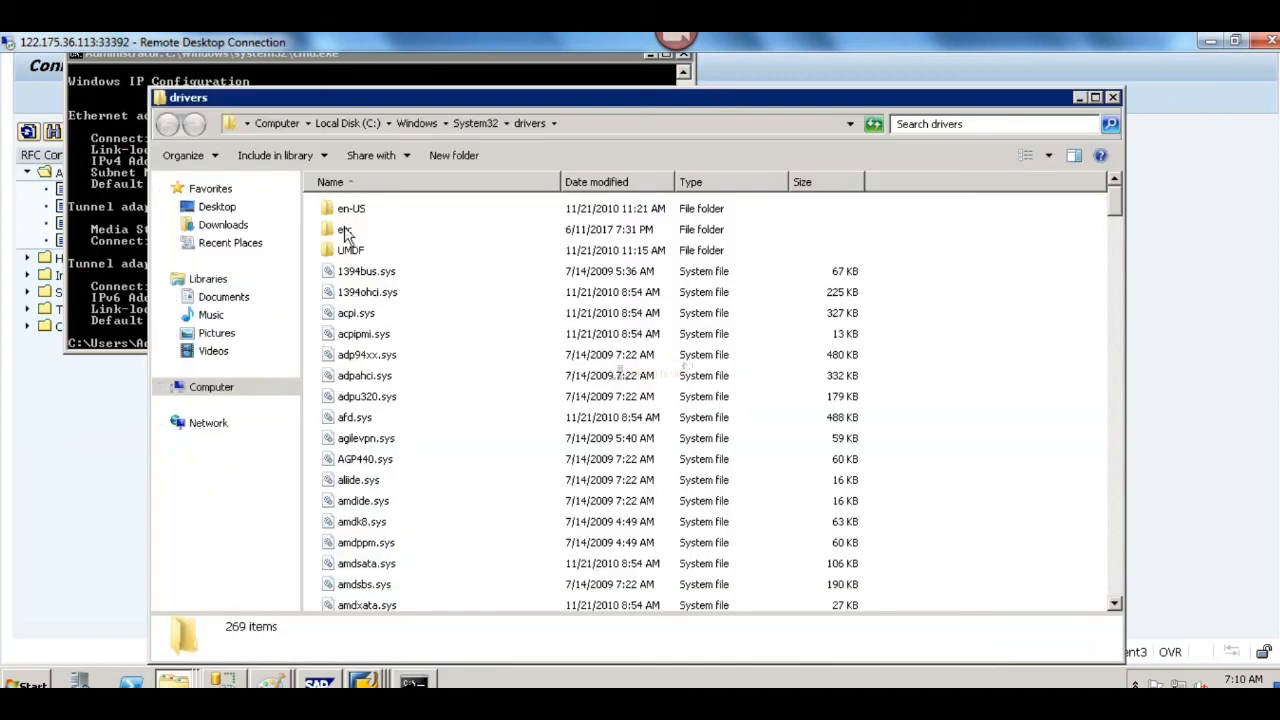
double_click(349, 226)
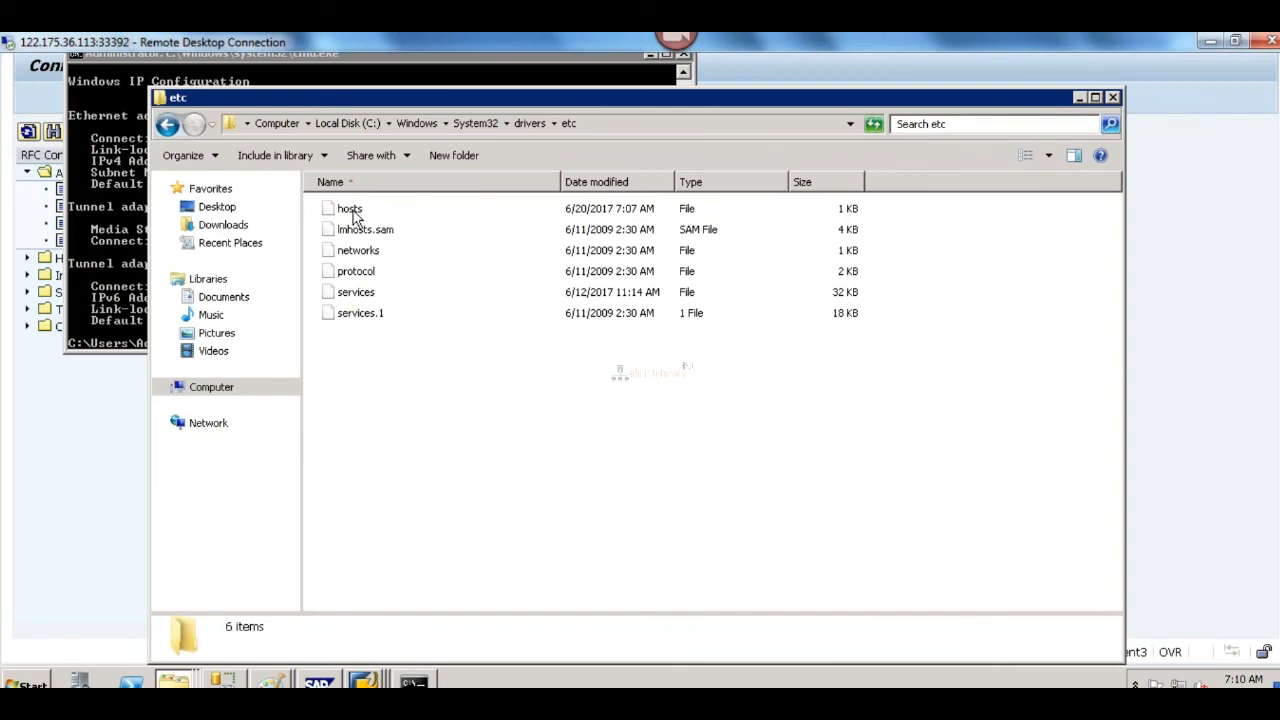
double_click(352, 210)
double_click(662, 240)
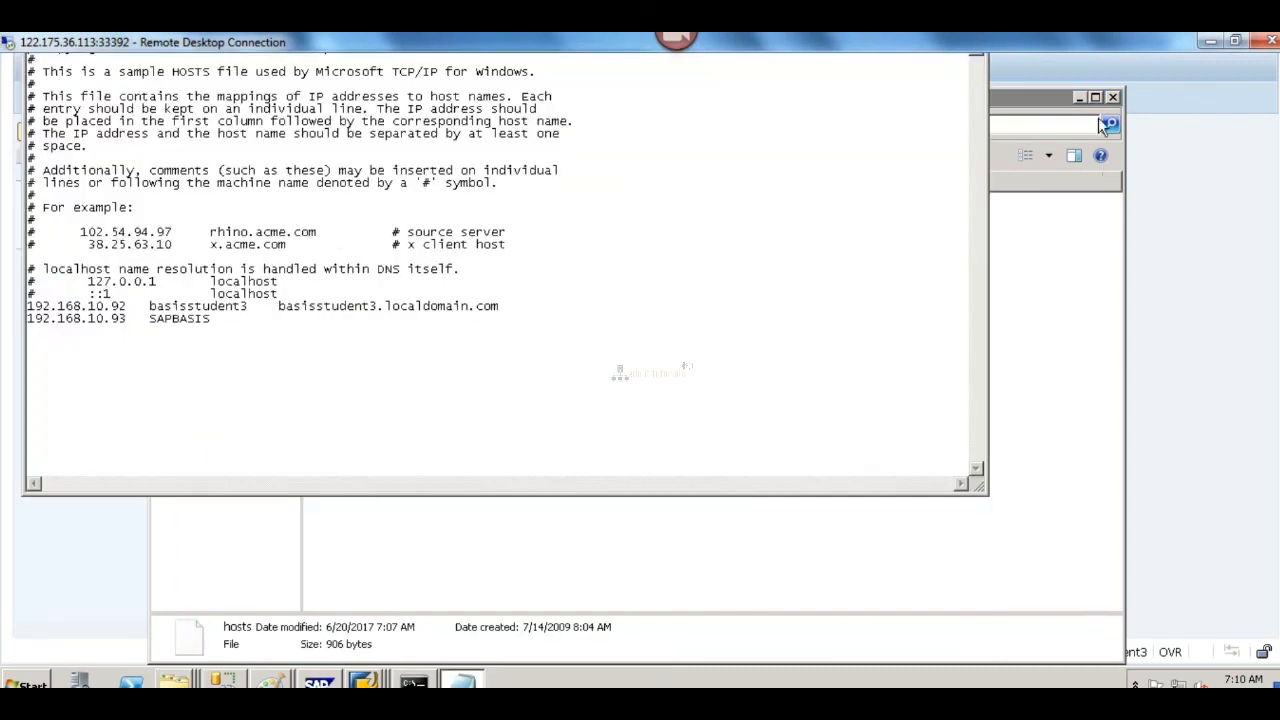
click(1080, 98)
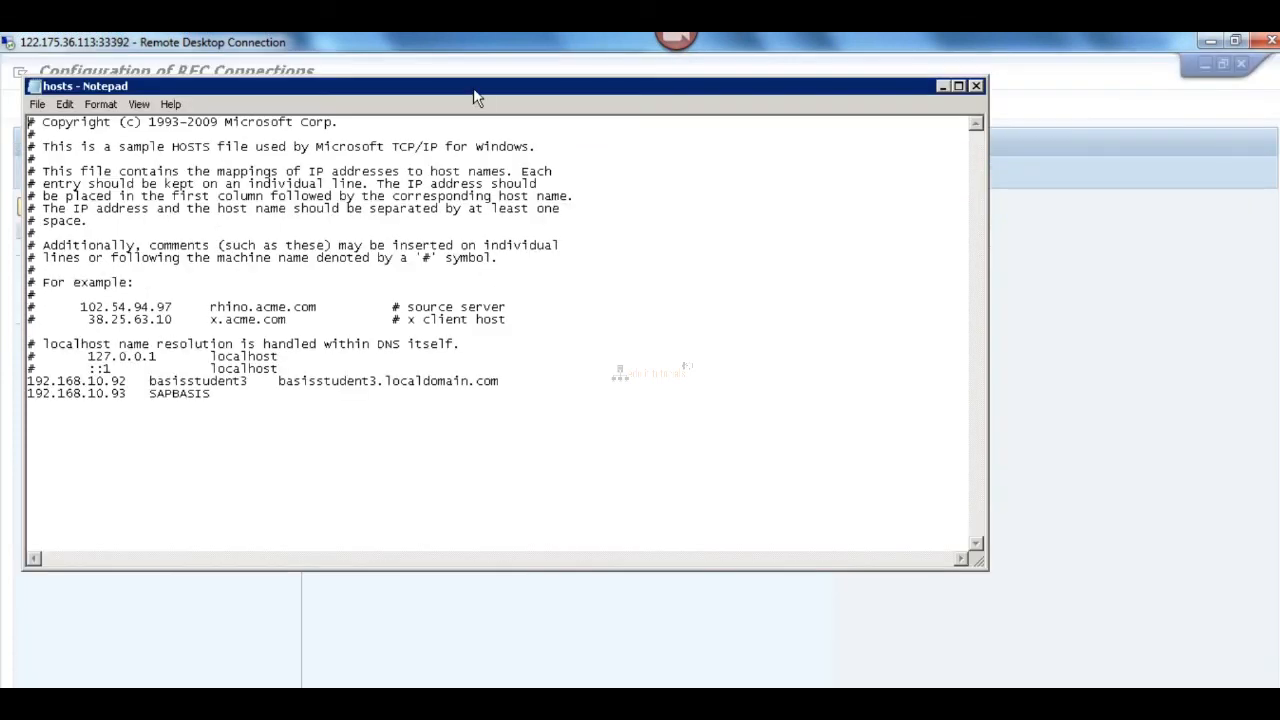
drag(703, 174, 944, 172)
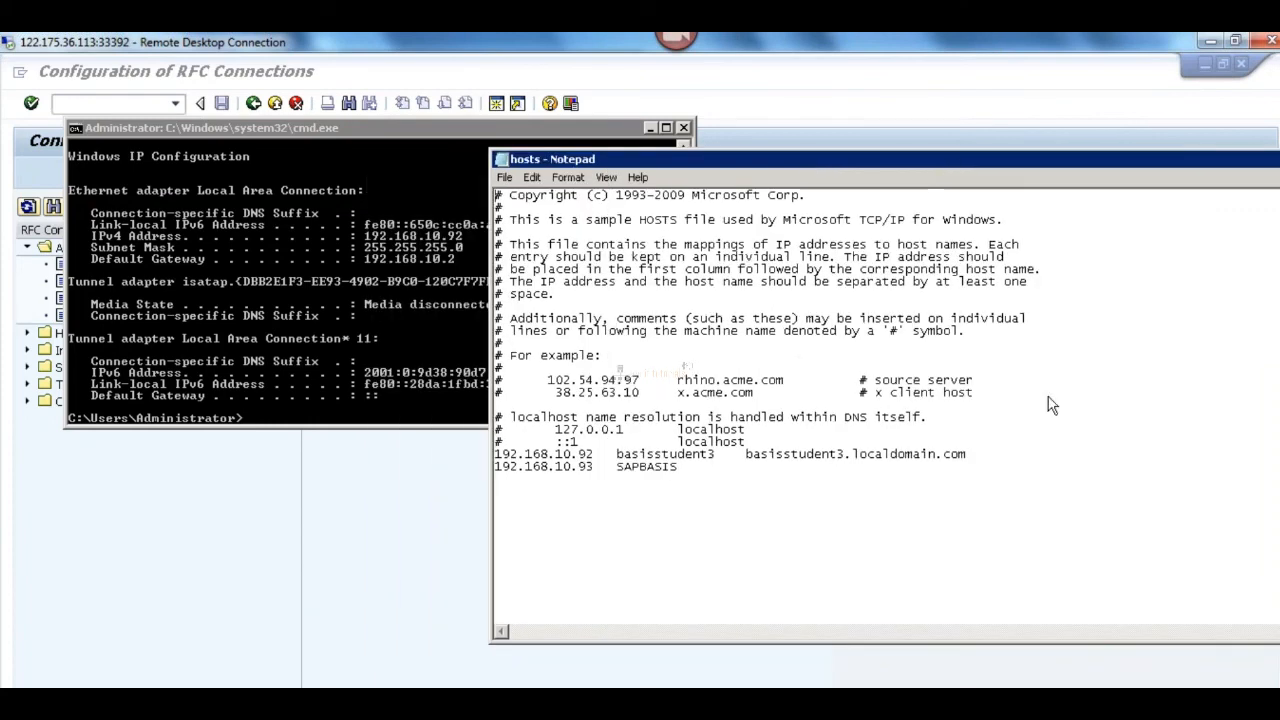
Step: Change the IP address of the SAPBASIS entry in the DEV hosts file to 192.168.10.94
scroll(640, 370, down, 2)
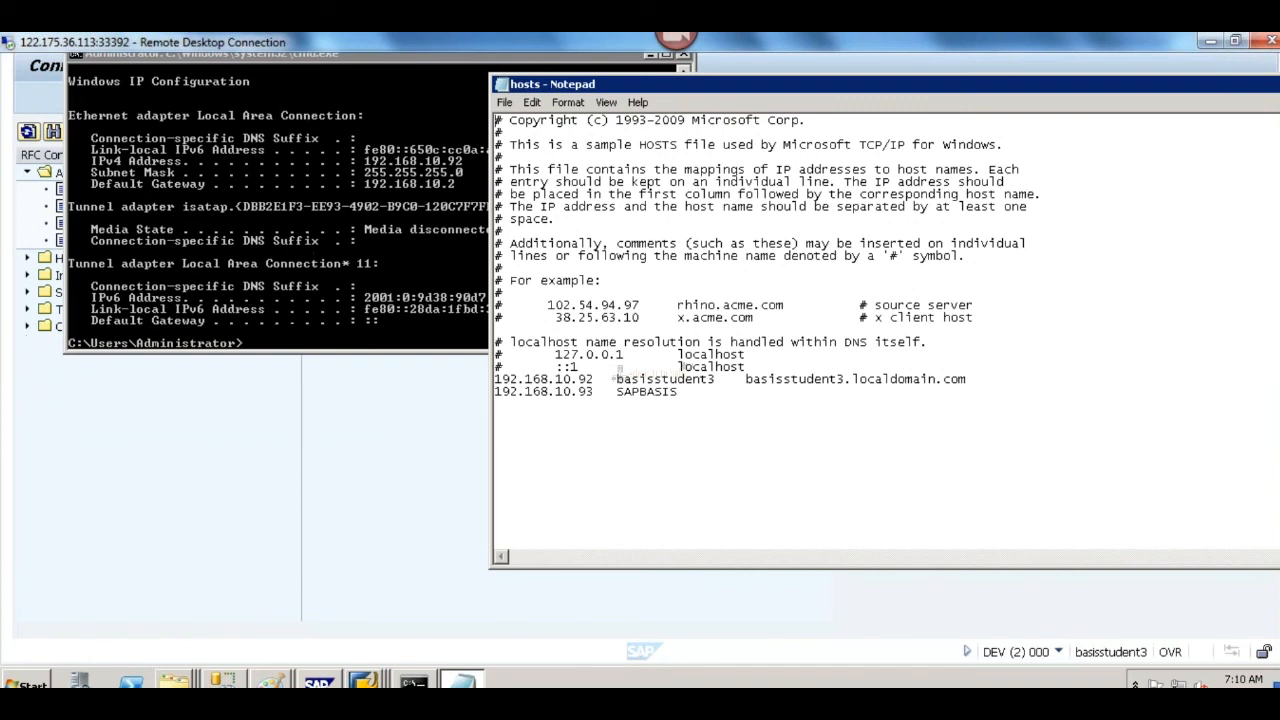
scroll(640, 370, up, 2)
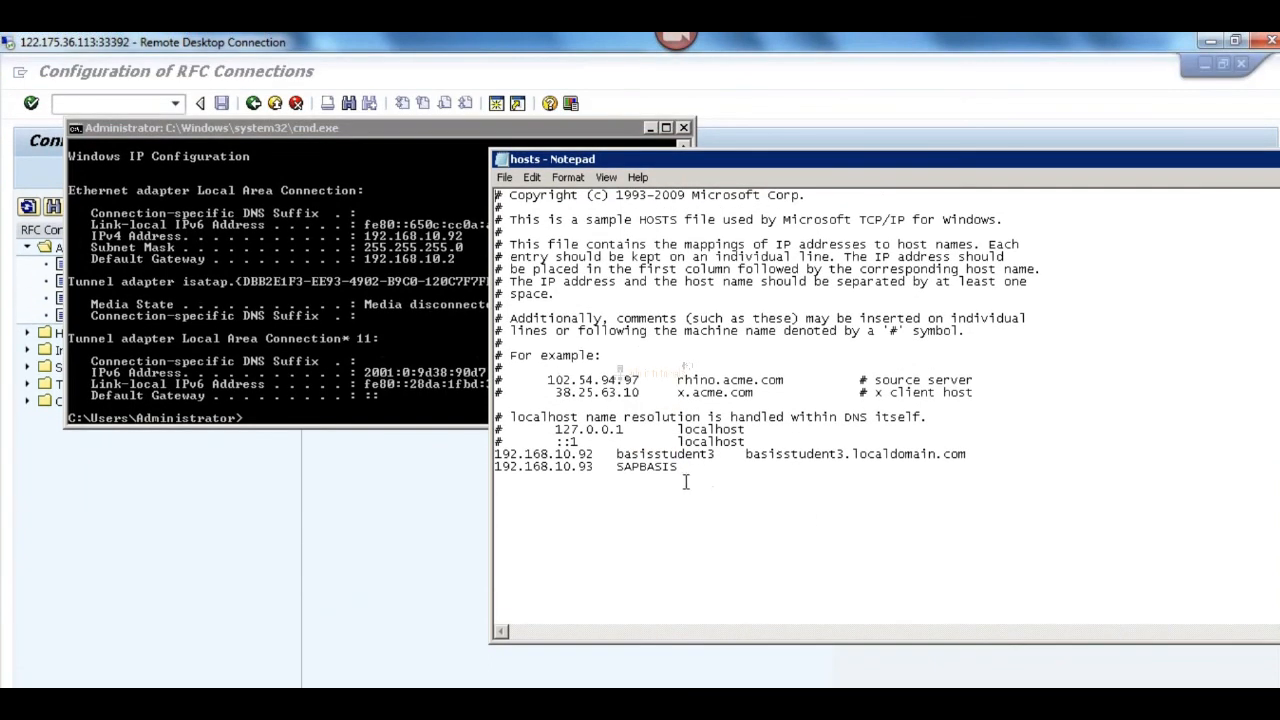
click(590, 466)
key(Delete)
text(4)
Step: Check the QAS server's IPv4 address against the SAPBASIS entry in the DEV hosts file
mouse_move(497, 700)
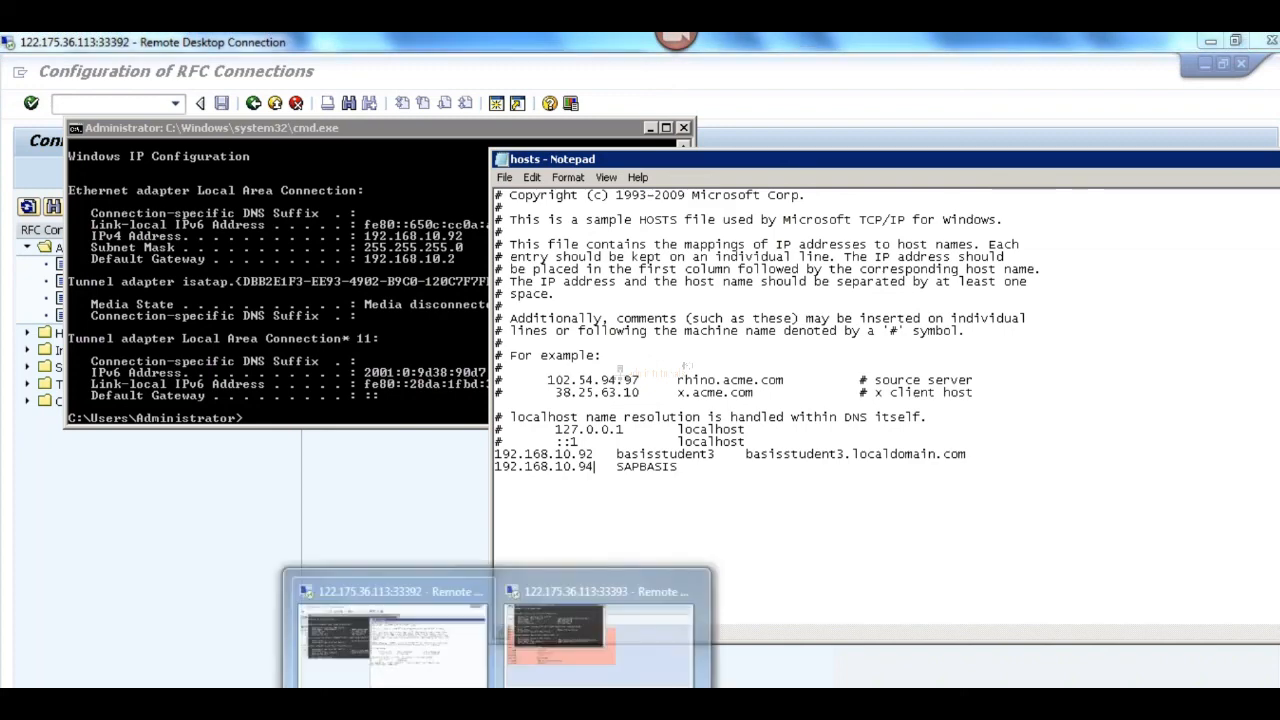
click(605, 652)
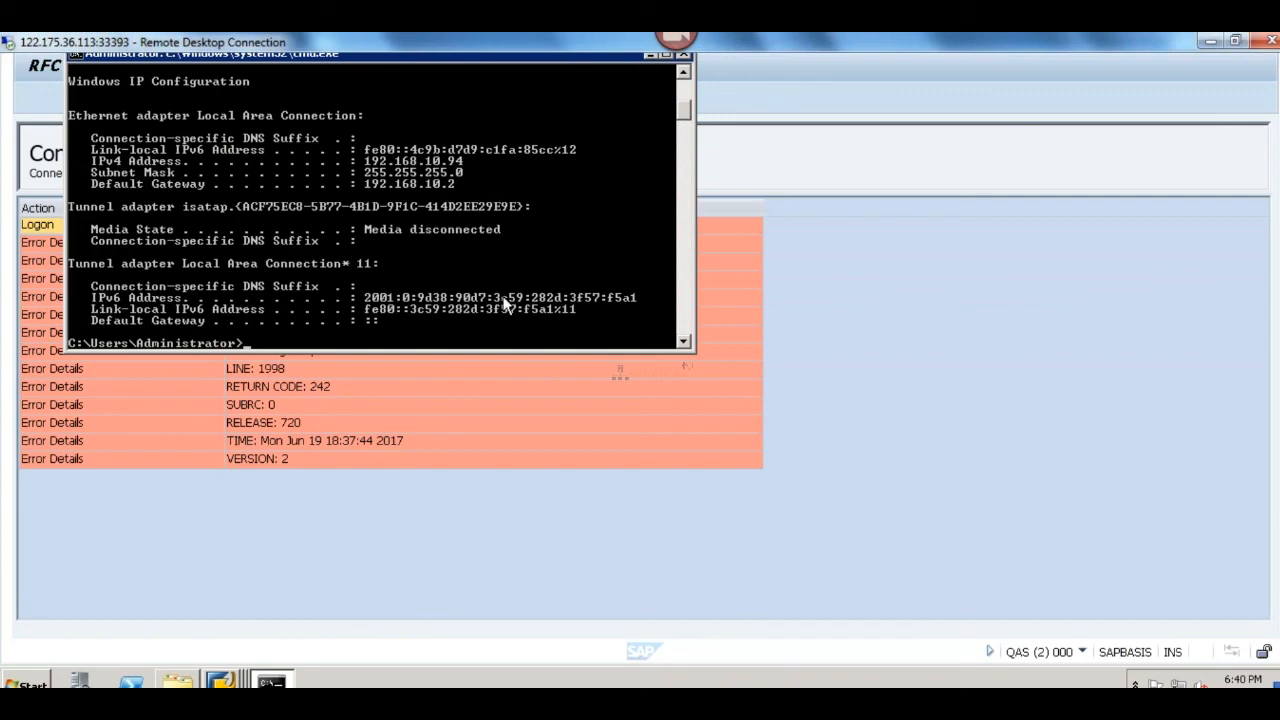
mouse_move(497, 700)
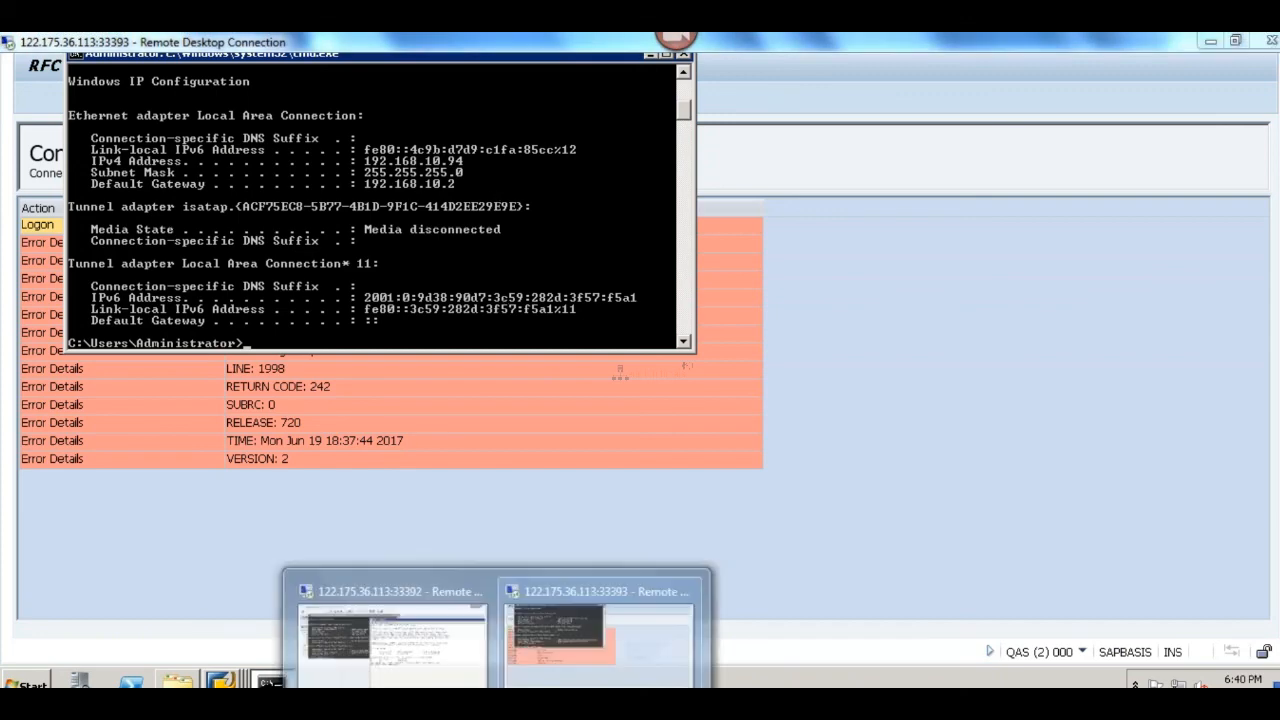
click(400, 635)
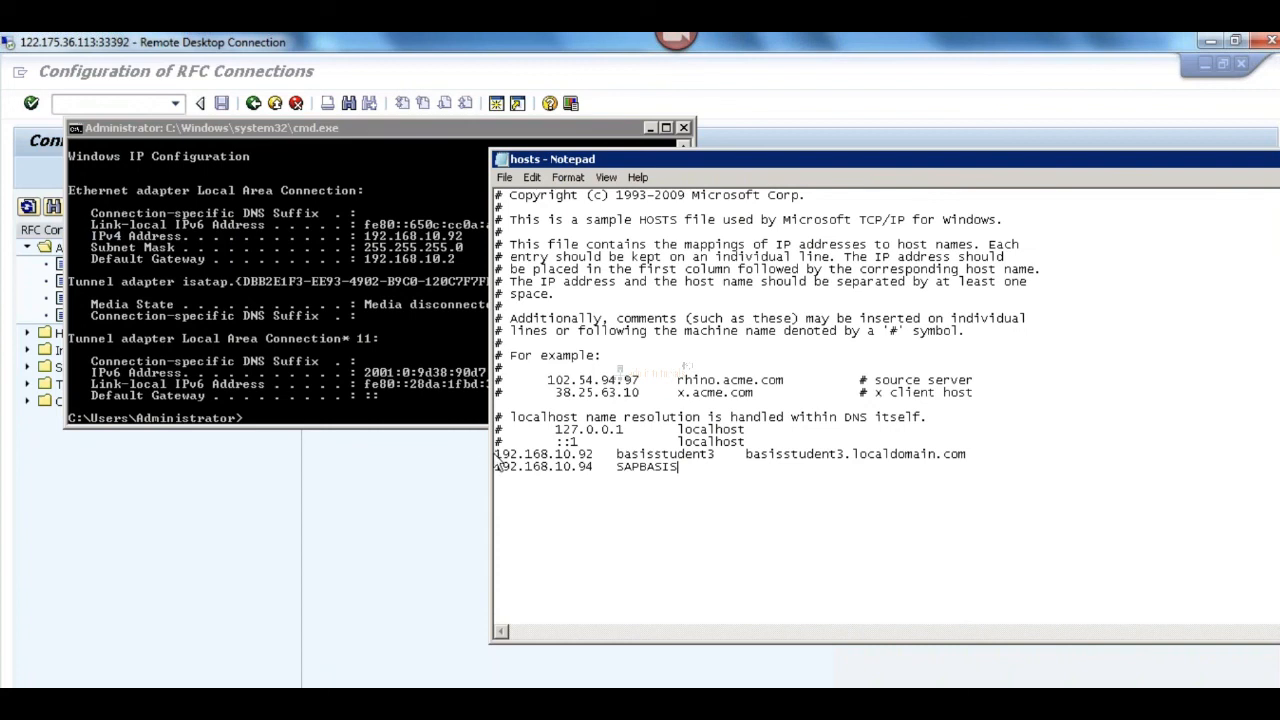
drag(497, 458, 692, 466)
key(ctrl+c)
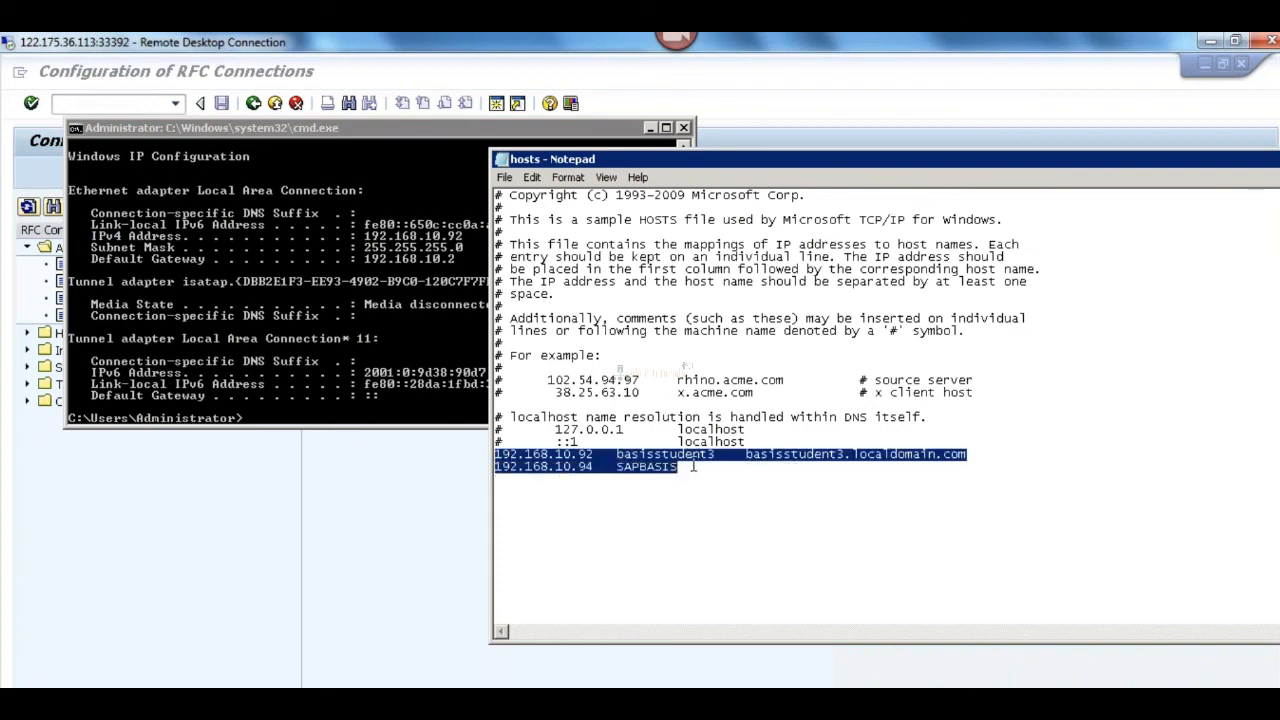
click(703, 478)
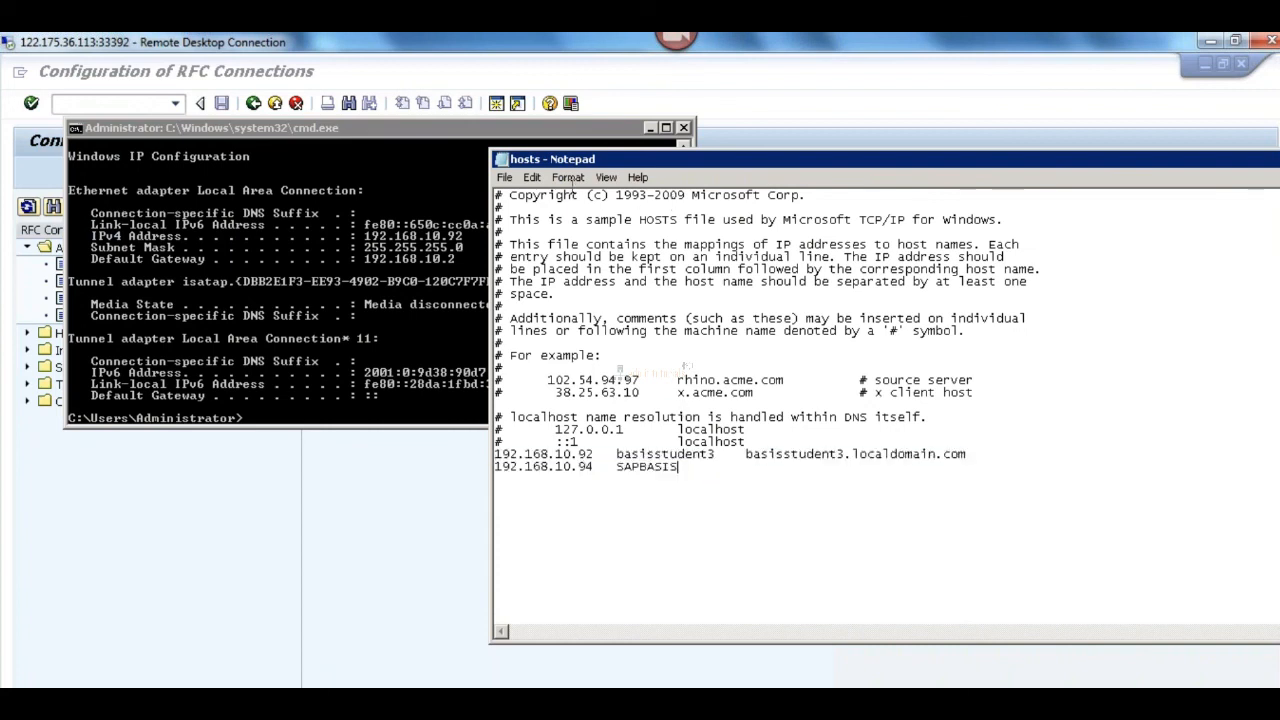
Step: Save the edited DEV hosts file and close Notepad
click(507, 178)
click(532, 312)
click(615, 420)
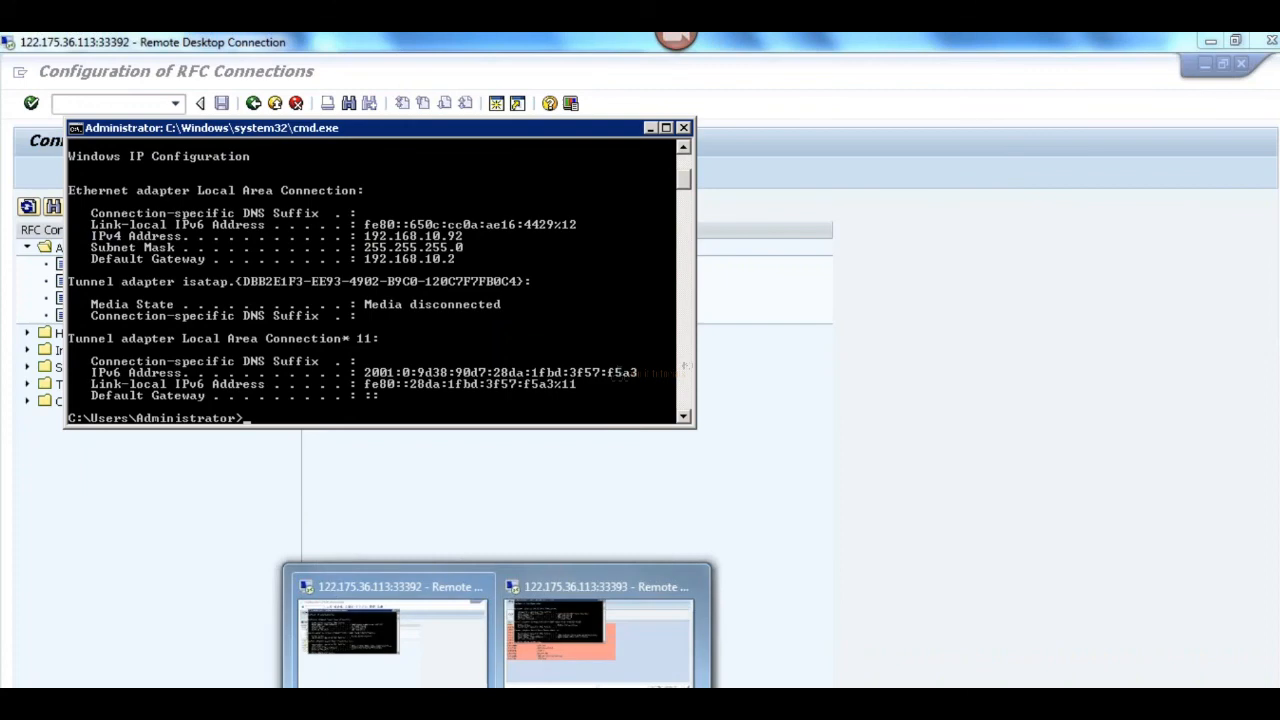
Step: Switch to the QAS server's remote session and open the hosts file from its drivers\etc folder in Notepad
click(594, 657)
key(super)
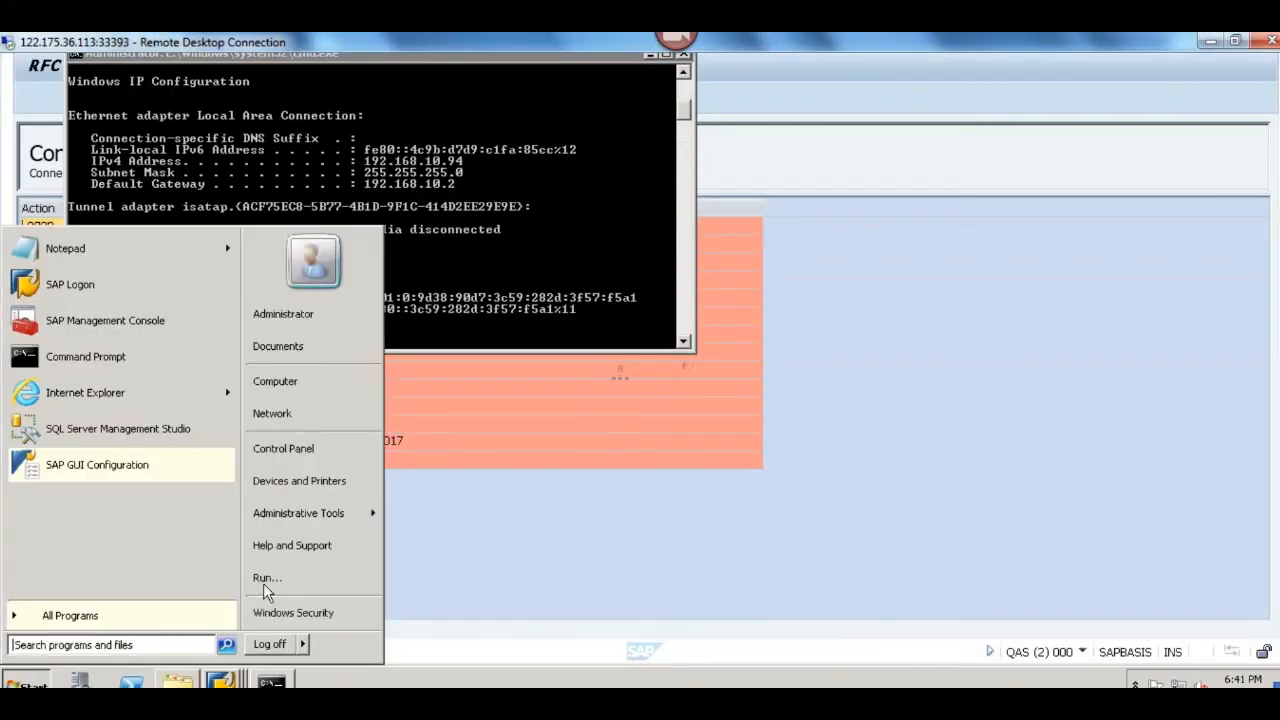
click(276, 578)
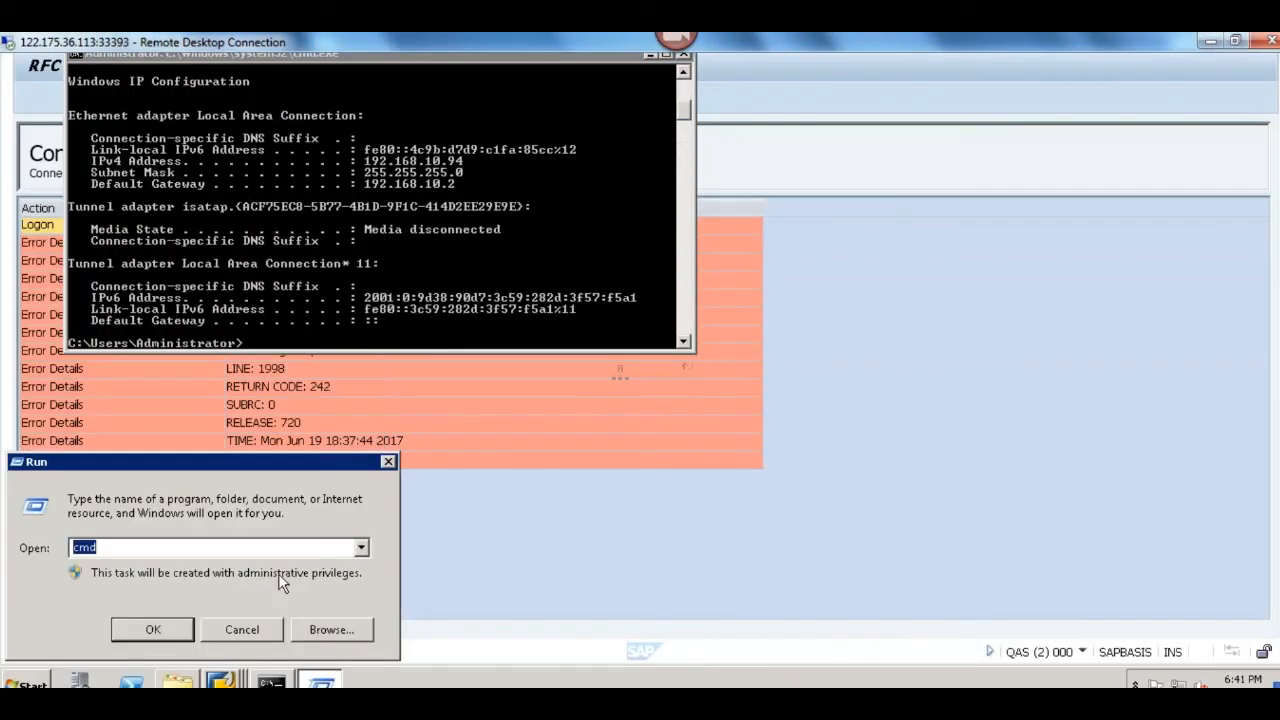
text(drivers)
key(Return)
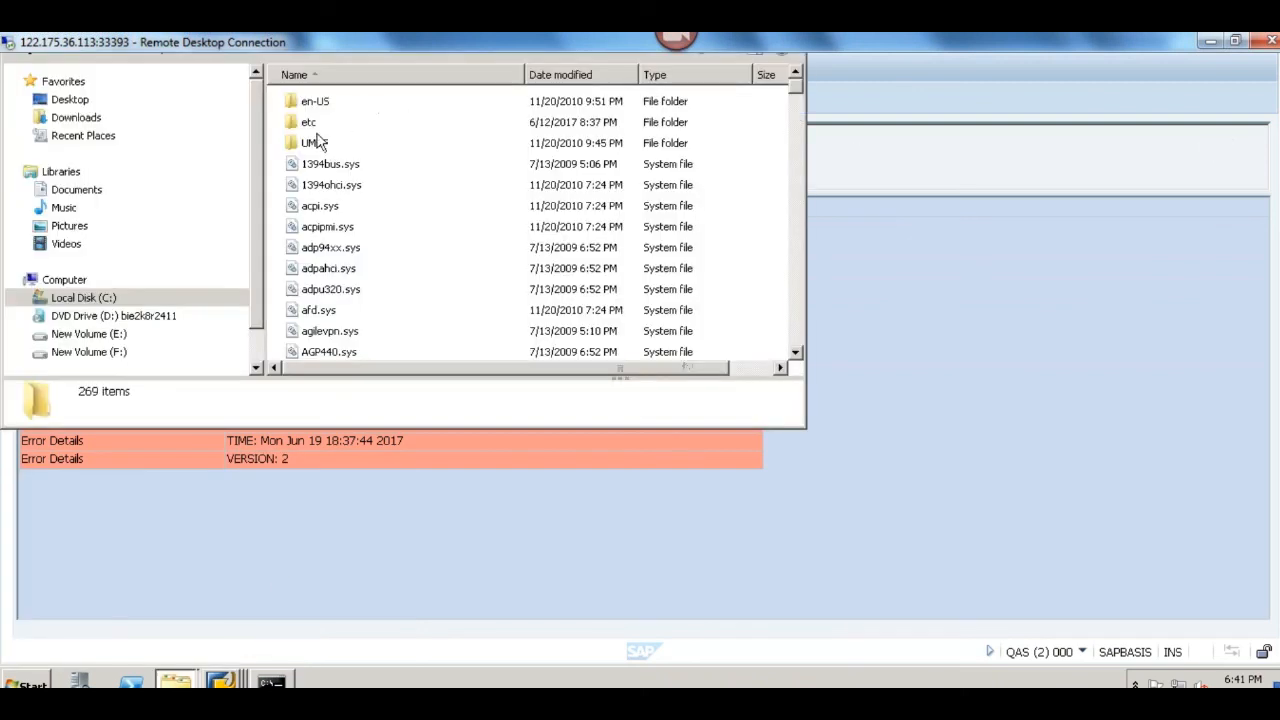
double_click(307, 123)
click(322, 104)
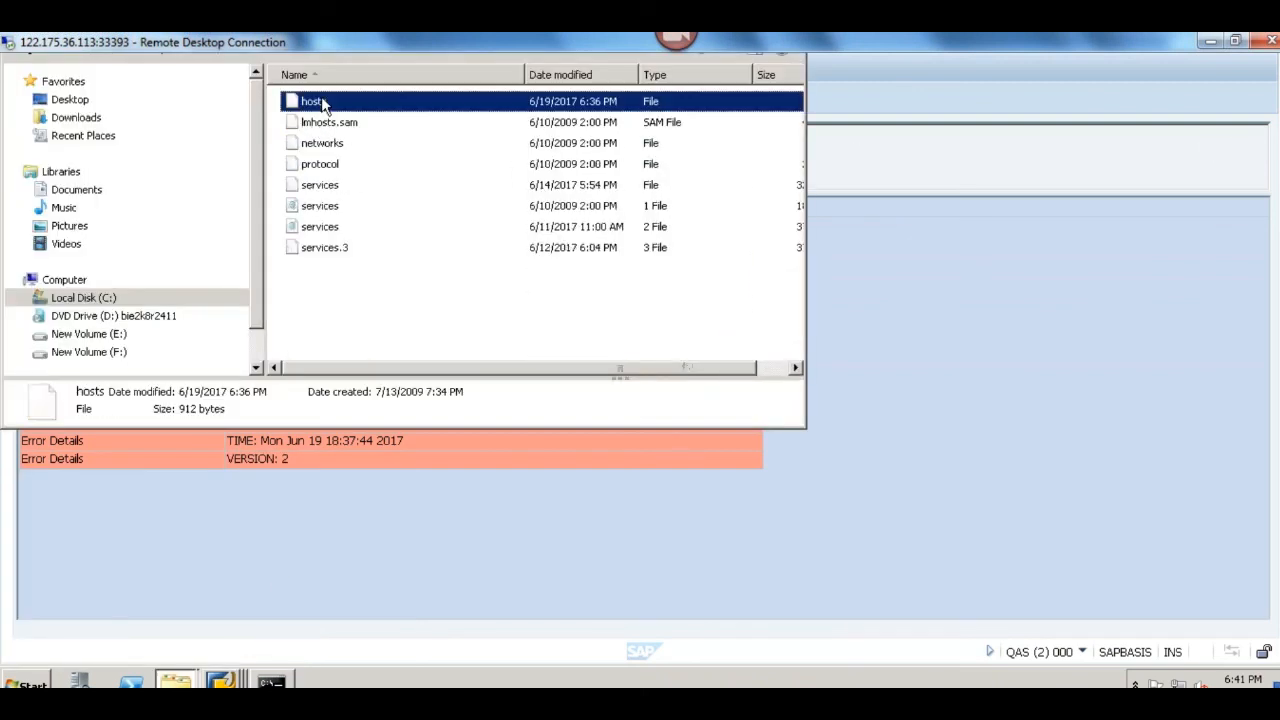
double_click(322, 104)
click(473, 258)
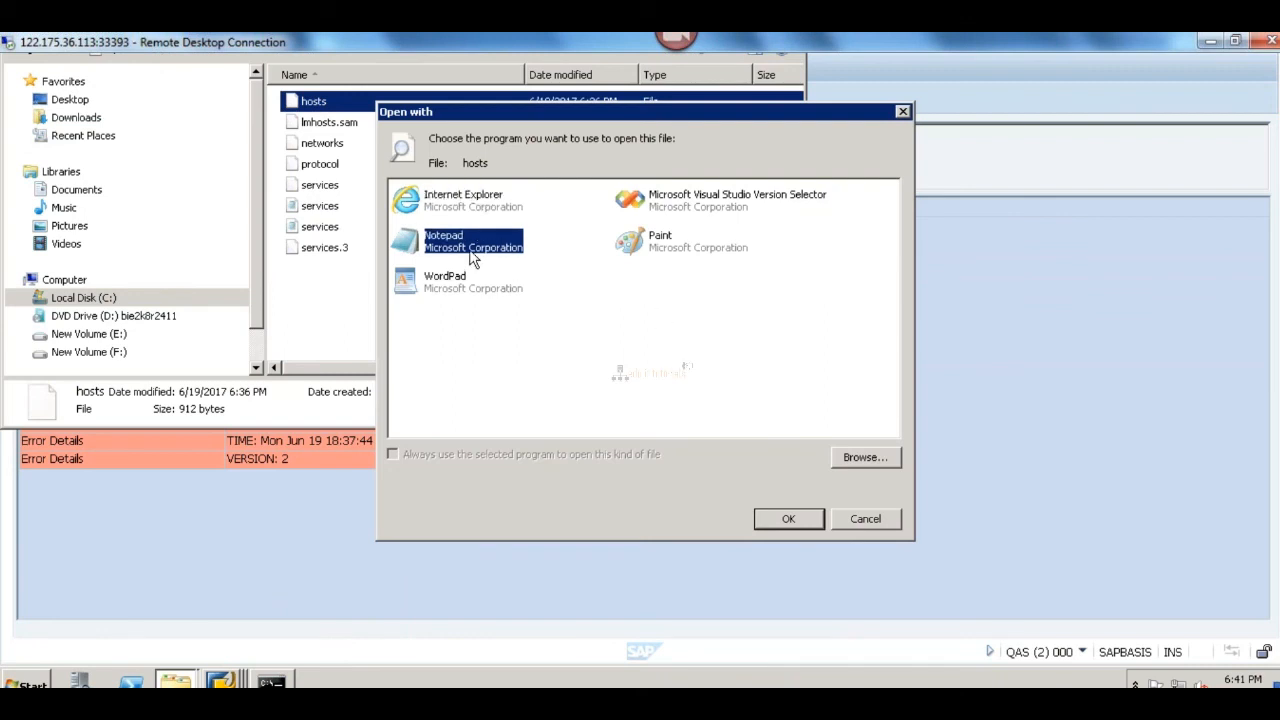
double_click(473, 258)
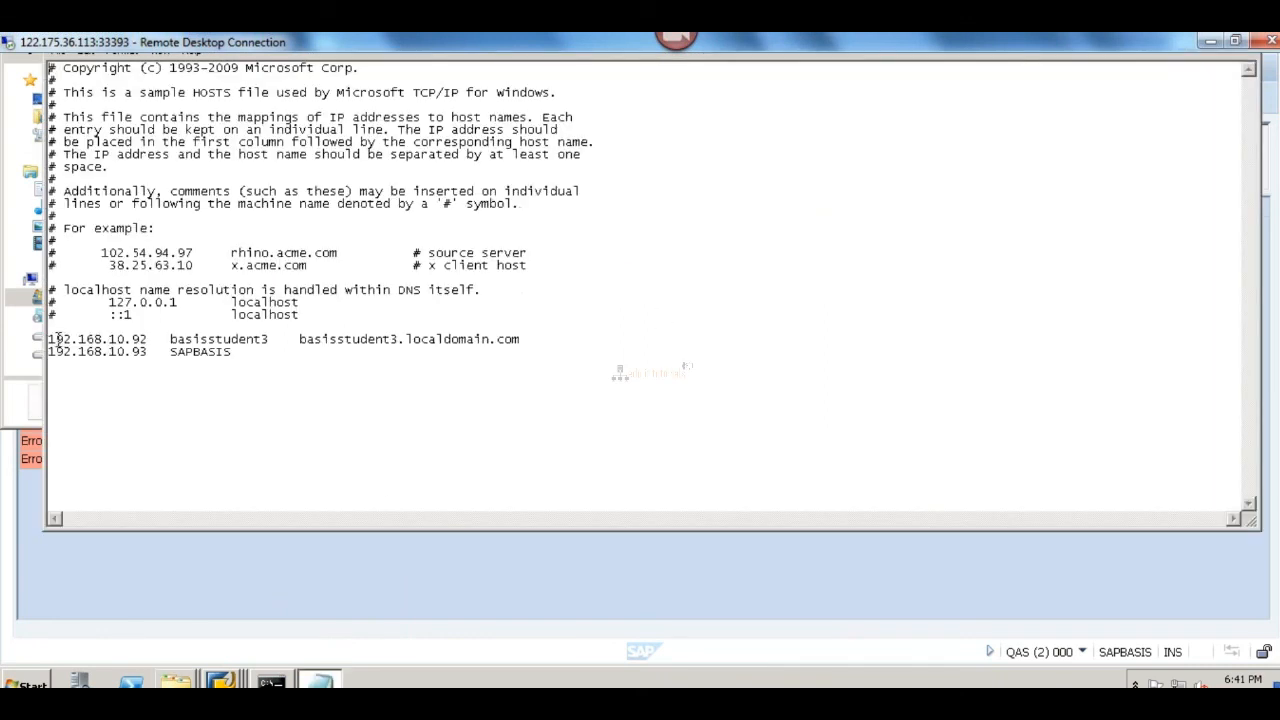
Step: Replace the QAS hosts entries with 192.168.10.92 for basisstudent3 and 192.168.10.94 for SAPBASIS, save, and close Notepad and the folder
drag(49, 340, 236, 352)
key(ctrl+v)
drag(1277, 185, 1277, 115)
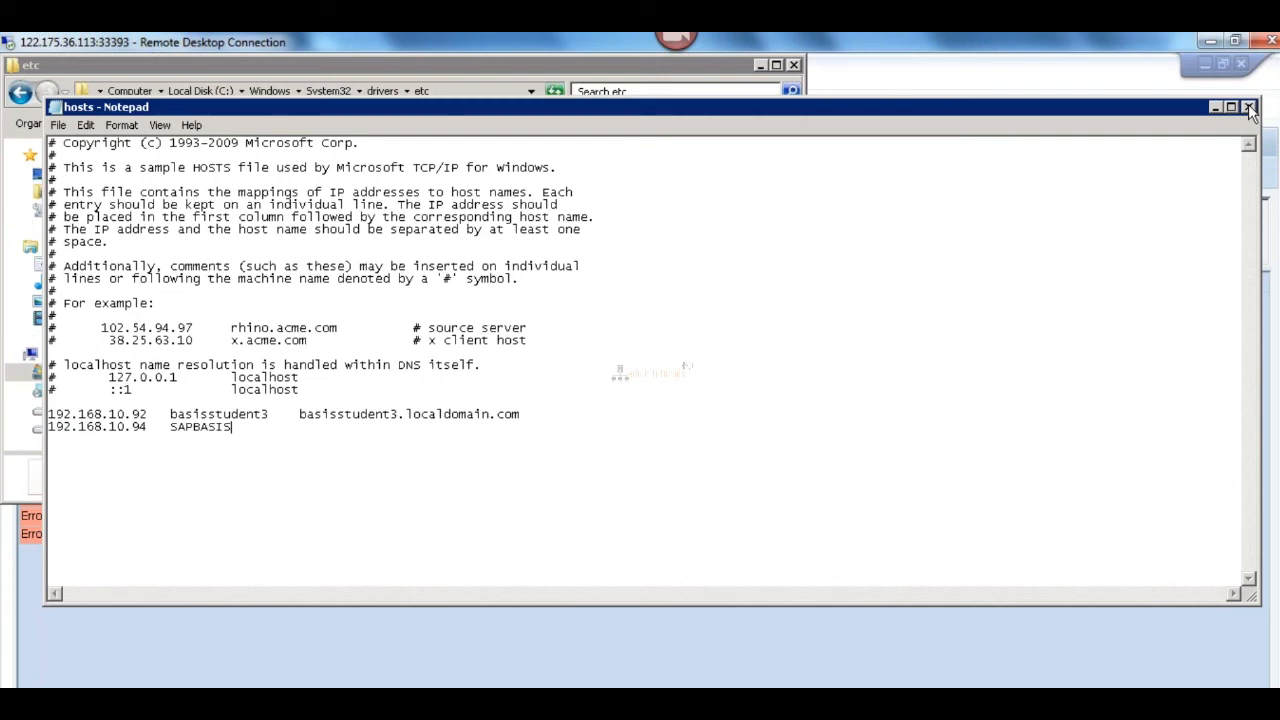
click(1250, 106)
click(794, 64)
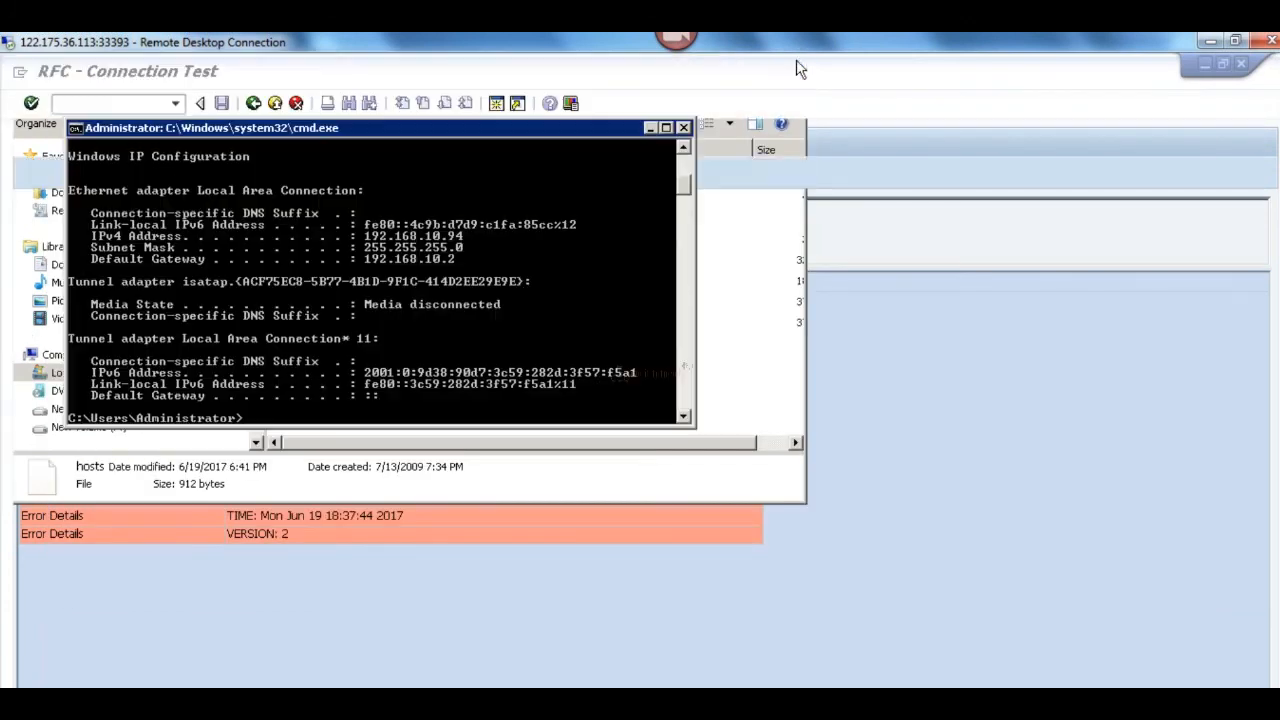
Step: Leave the old connection test on QAS, restart transaction SM59 and open the ABAP connection TMSADM@CONTROLLER
click(913, 462)
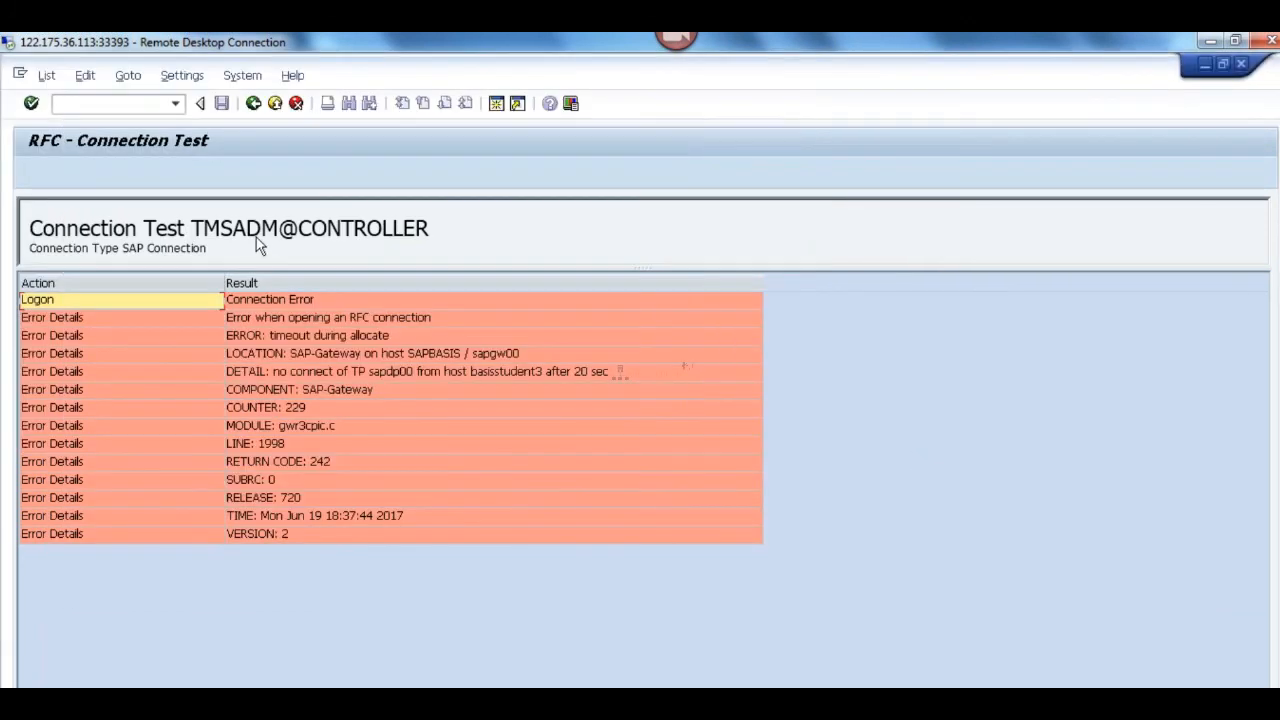
click(253, 103)
text(/nsm59)
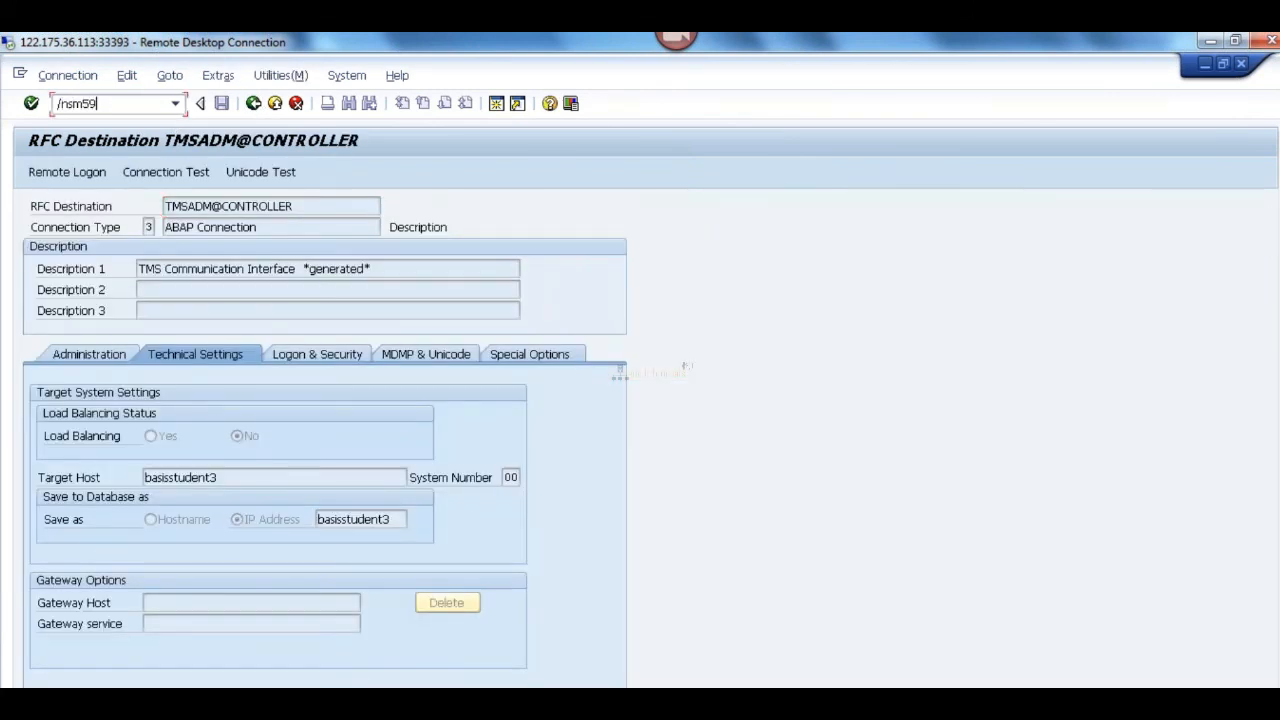
key(Return)
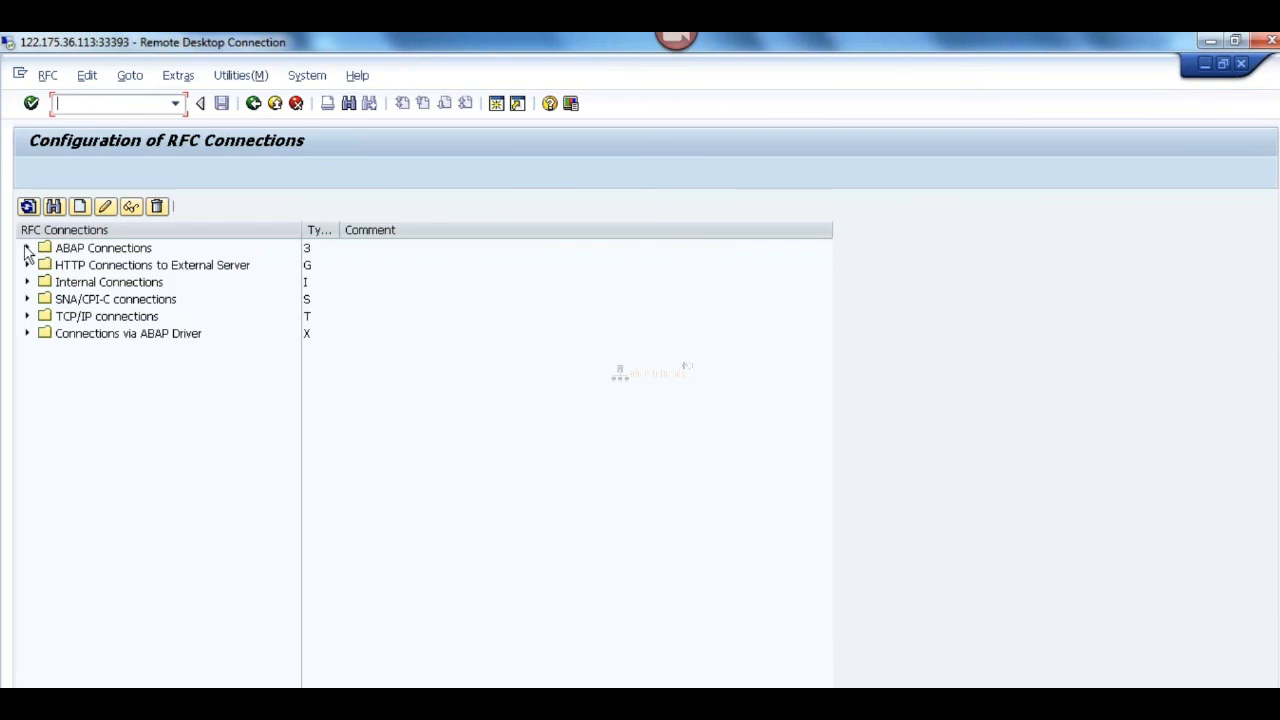
click(27, 248)
double_click(123, 300)
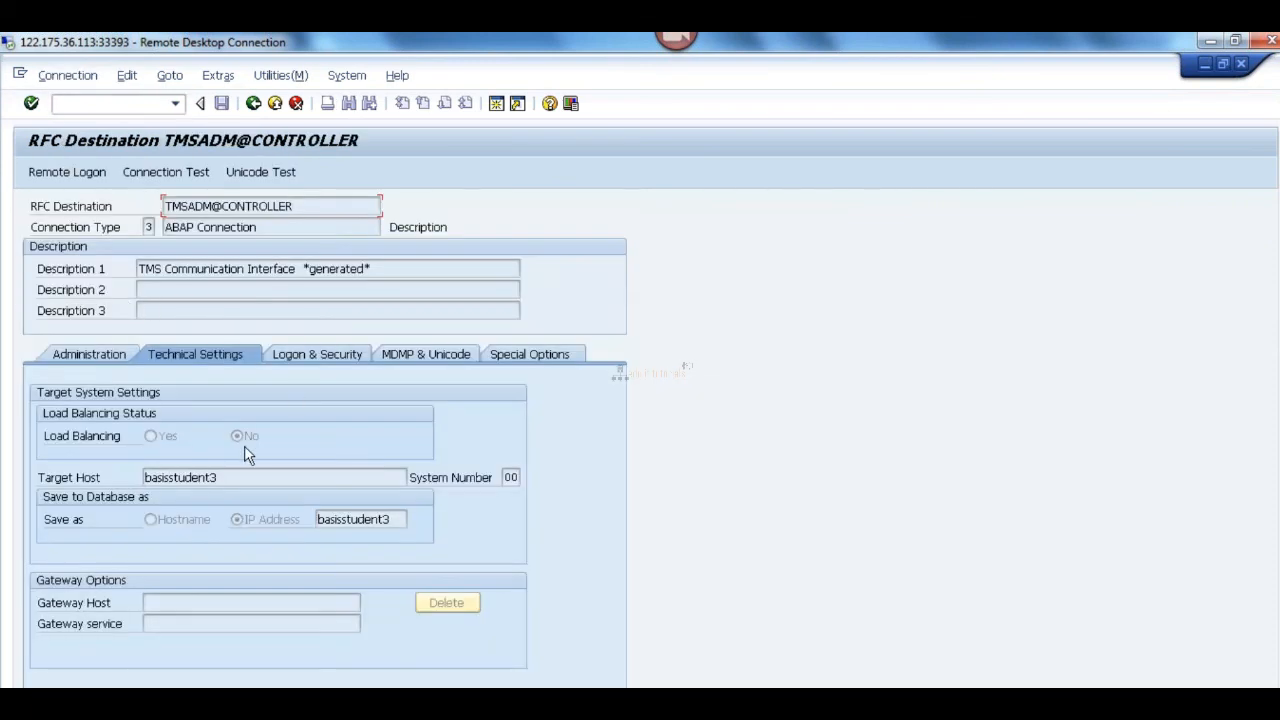
Step: Review the logon and technical settings of TMSADM@CONTROLLER and run its connection test
click(299, 353)
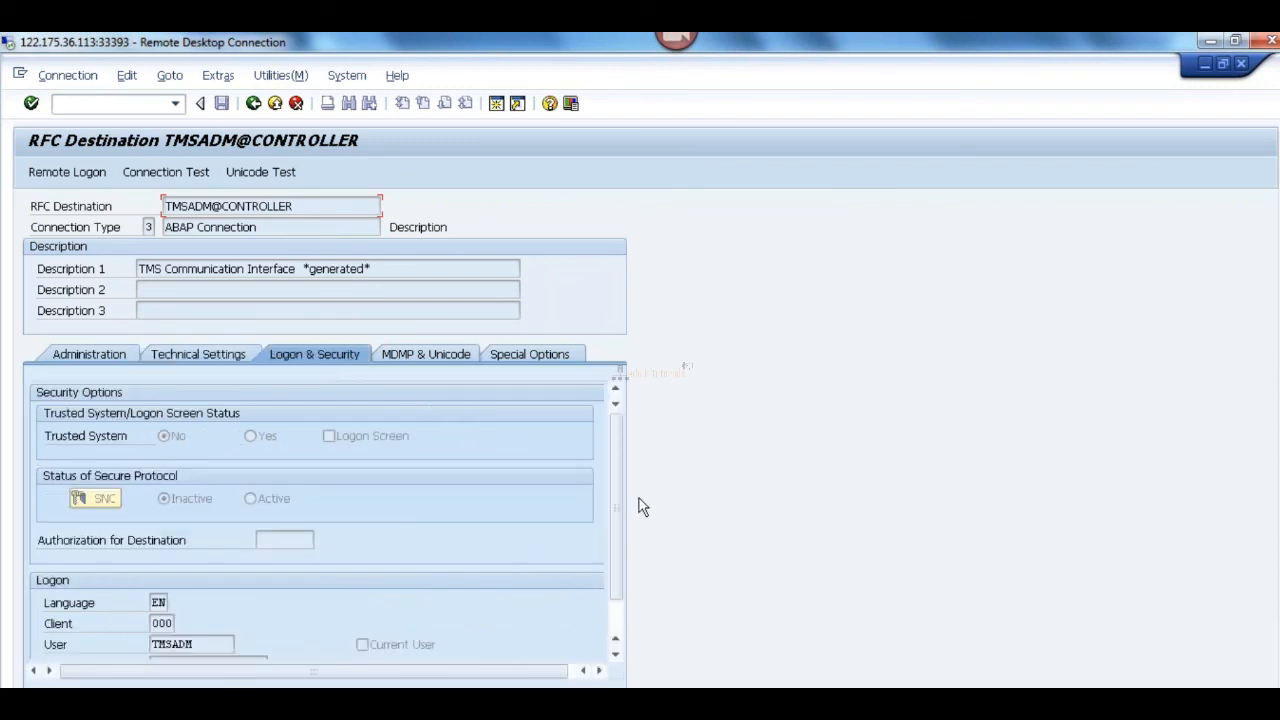
drag(621, 509, 628, 415)
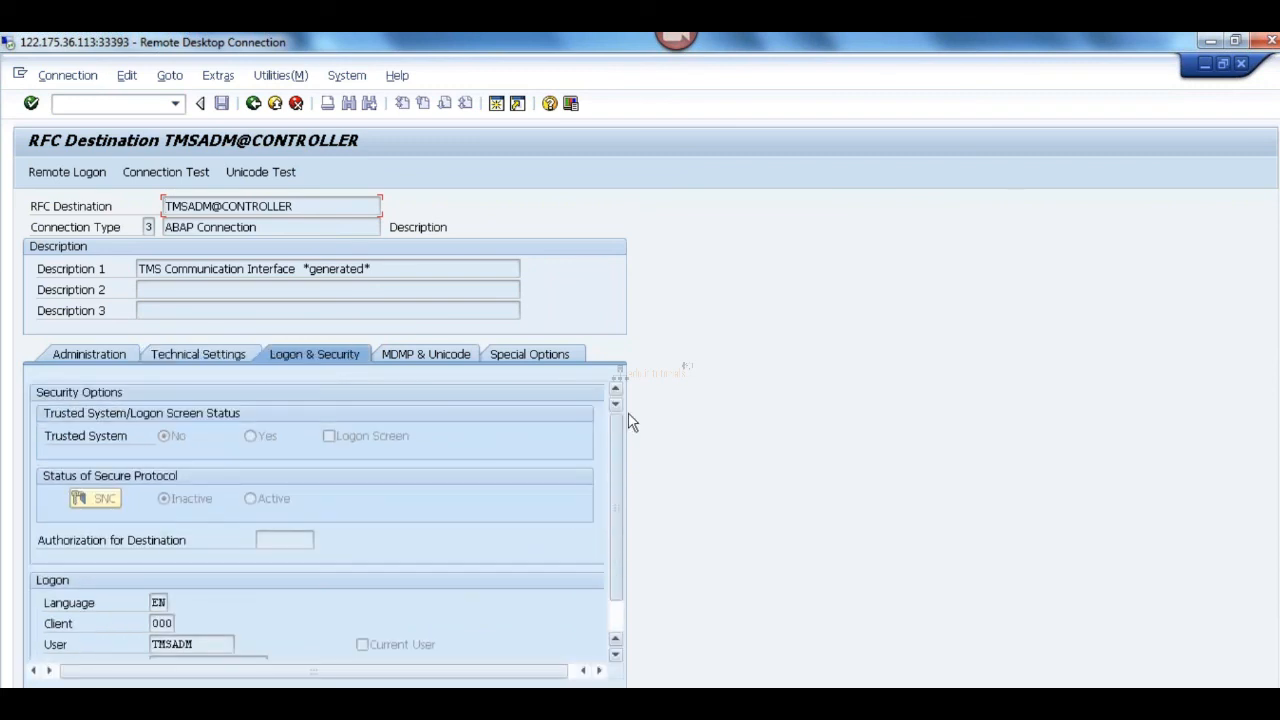
click(214, 356)
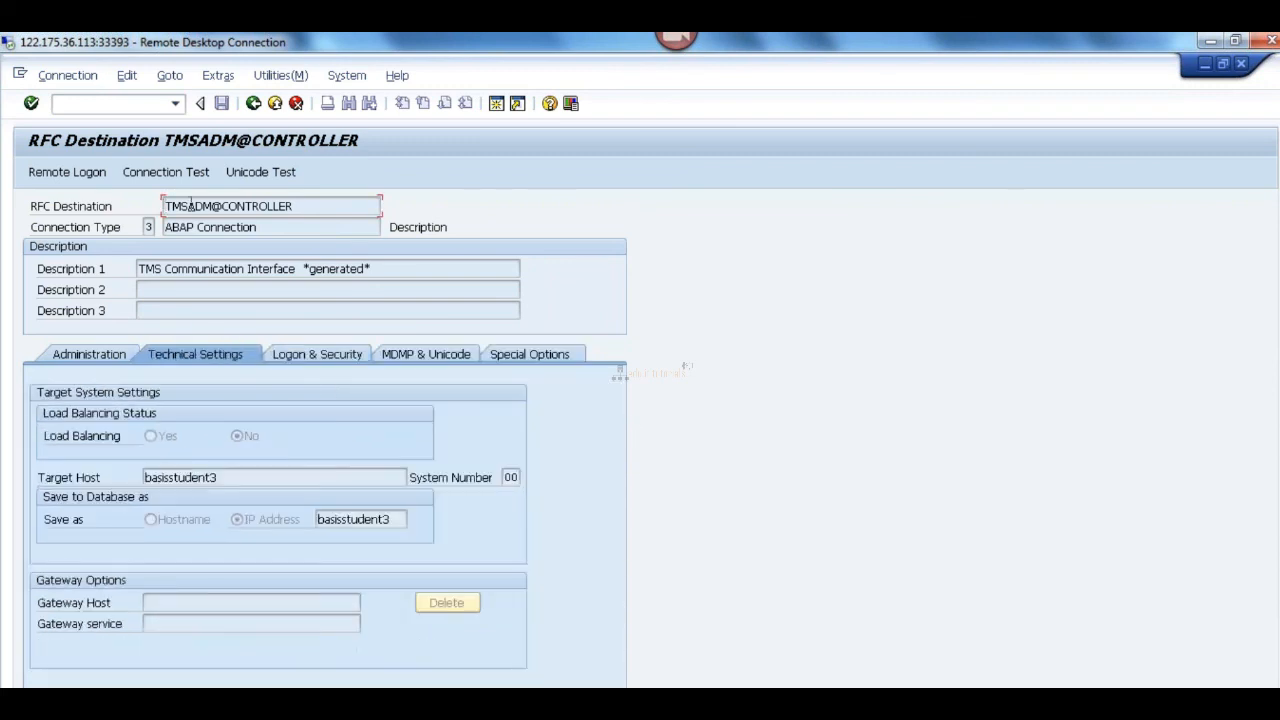
click(163, 178)
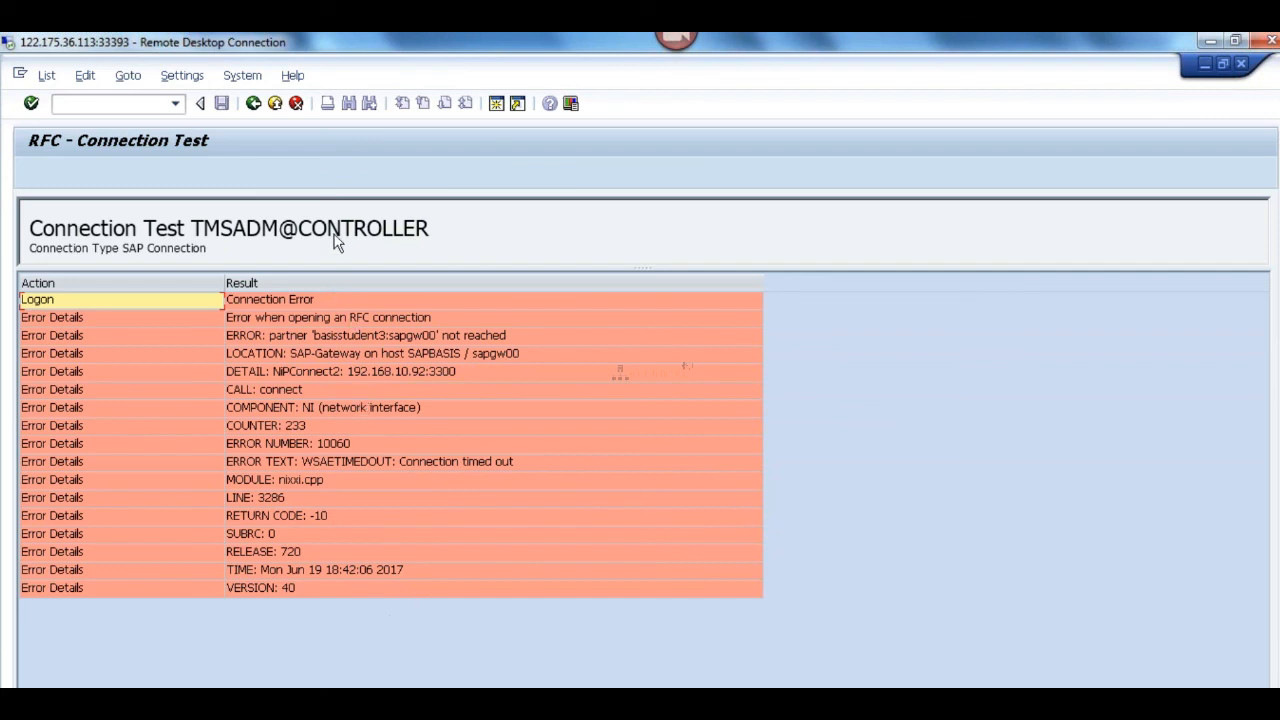
Step: Leave the connection test, switch to the DEV server's remote session and move the command prompt clear of the RFC connections list
click(253, 103)
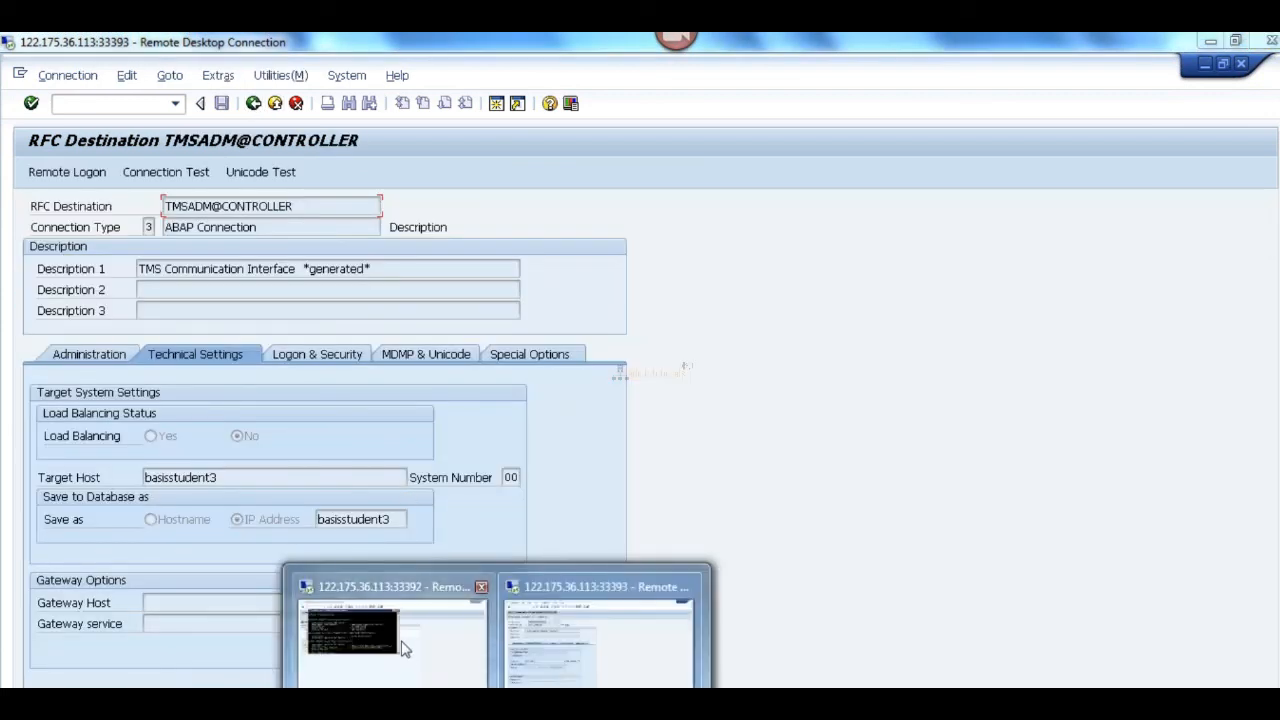
click(406, 651)
key(alt+Tab)
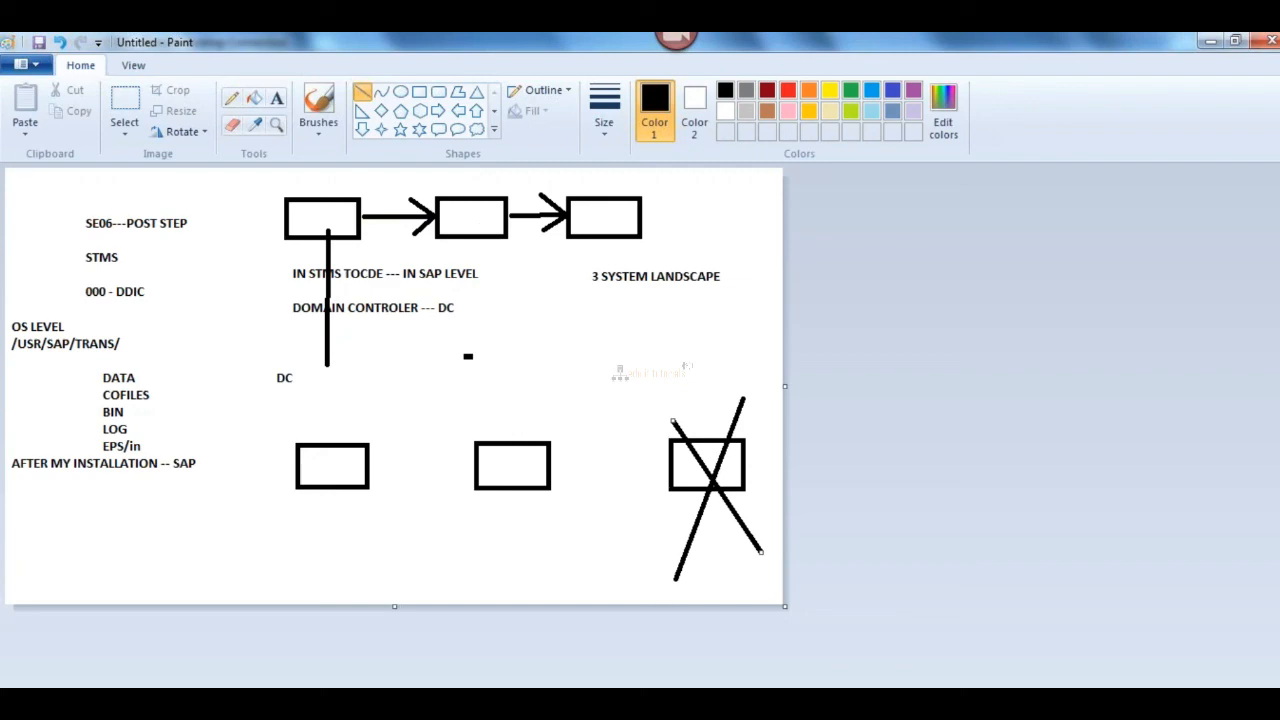
click(497, 704)
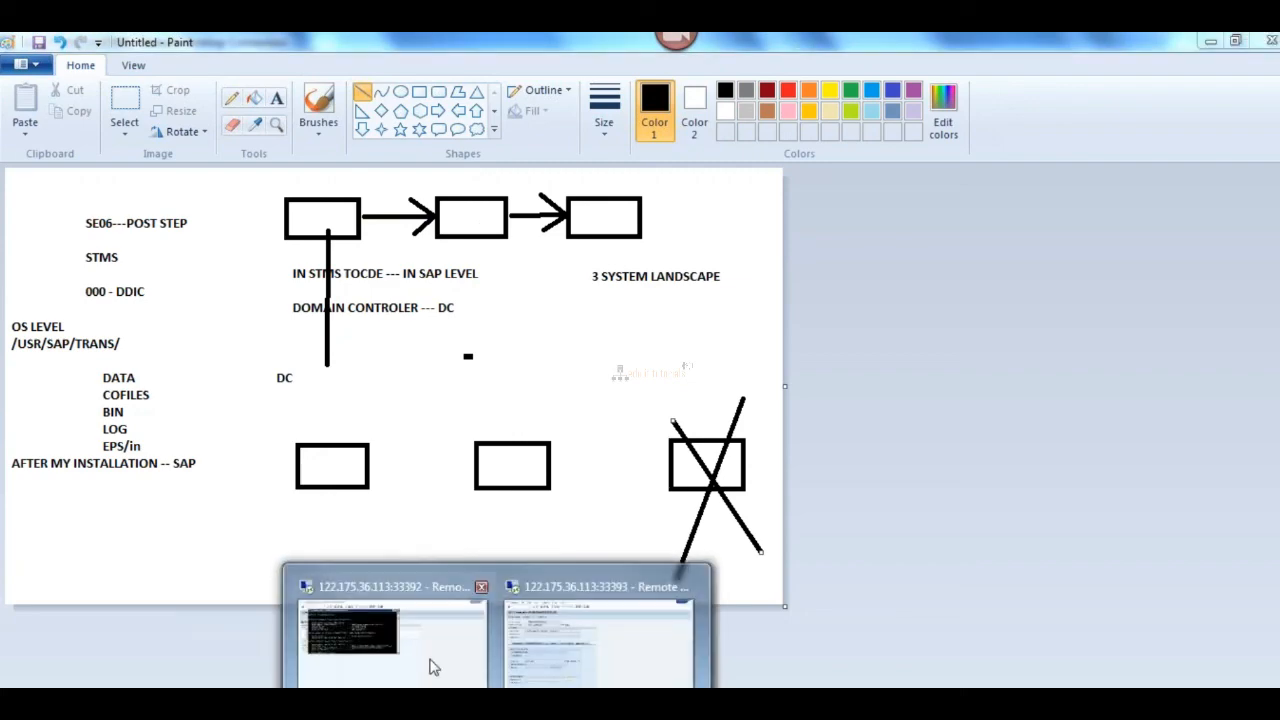
click(420, 650)
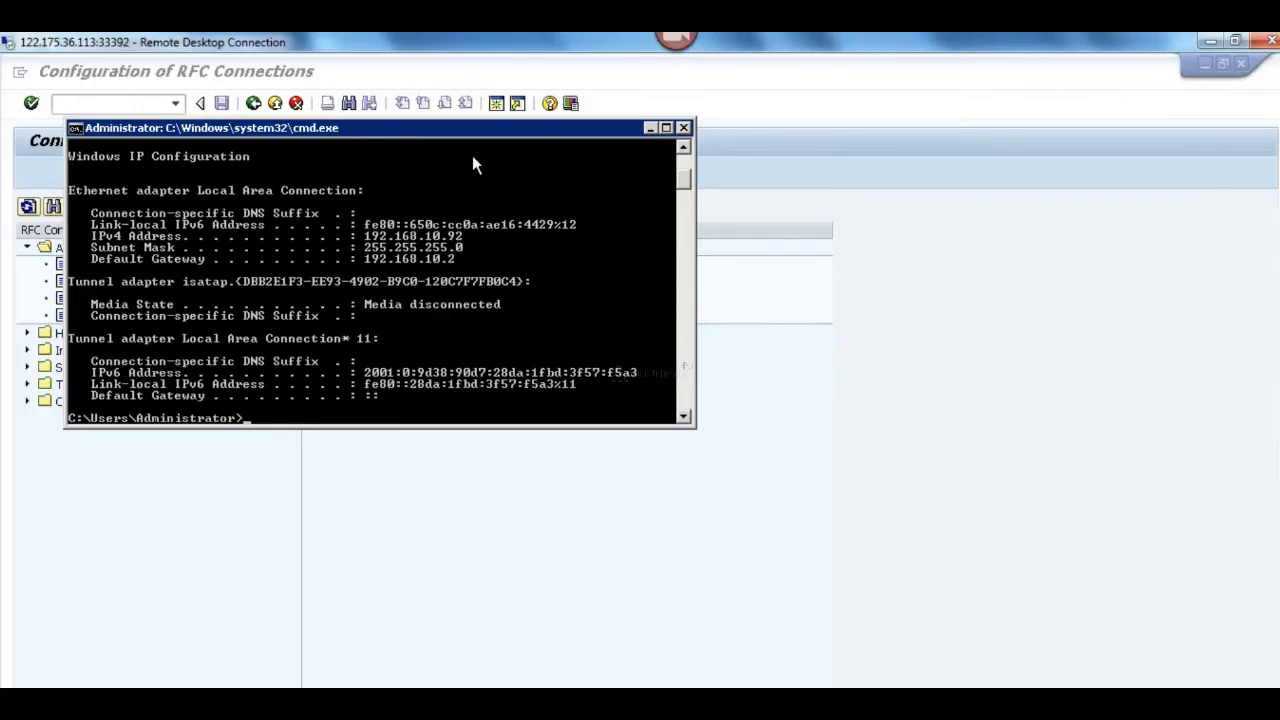
drag(406, 130, 757, 278)
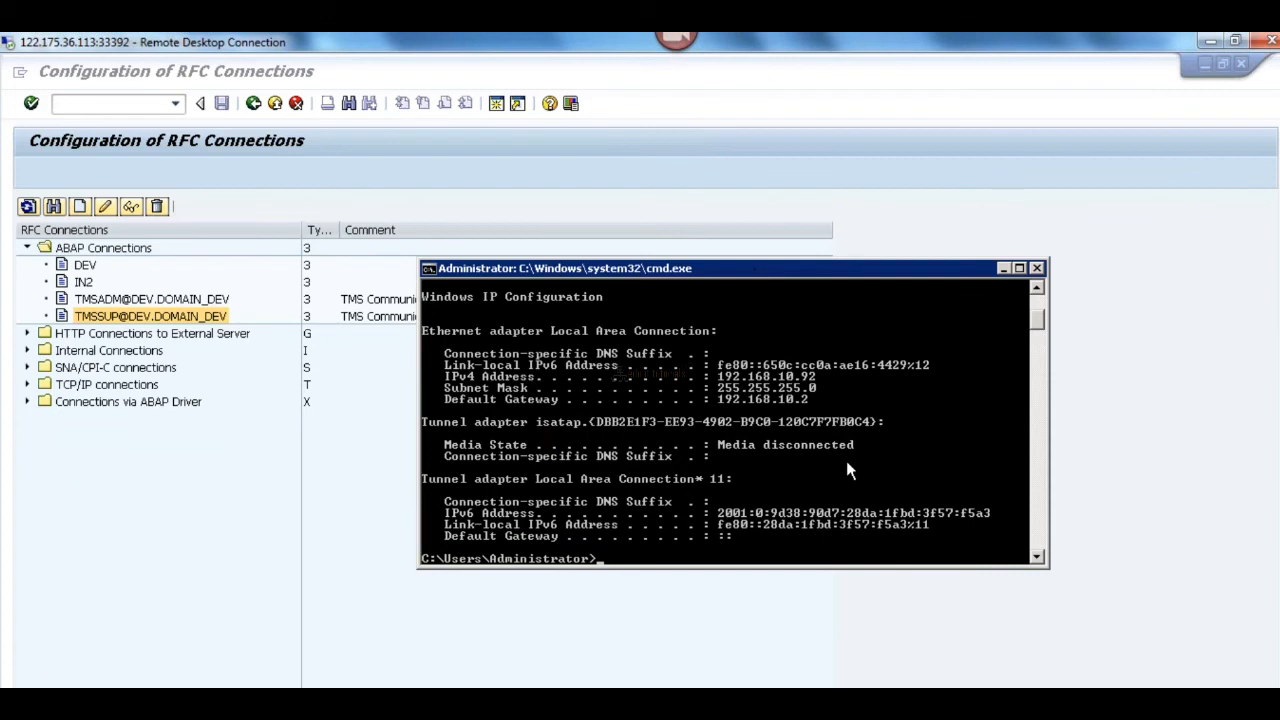